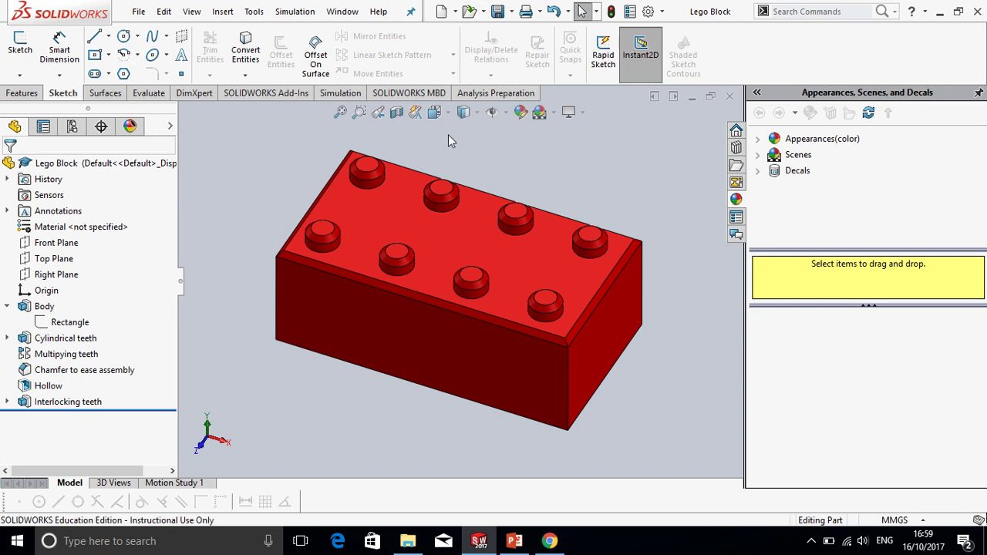
Switch to the PowerPoint presentation The Lego Block LI and review the learning aims slide.
scroll(457, 143, "up", 1)
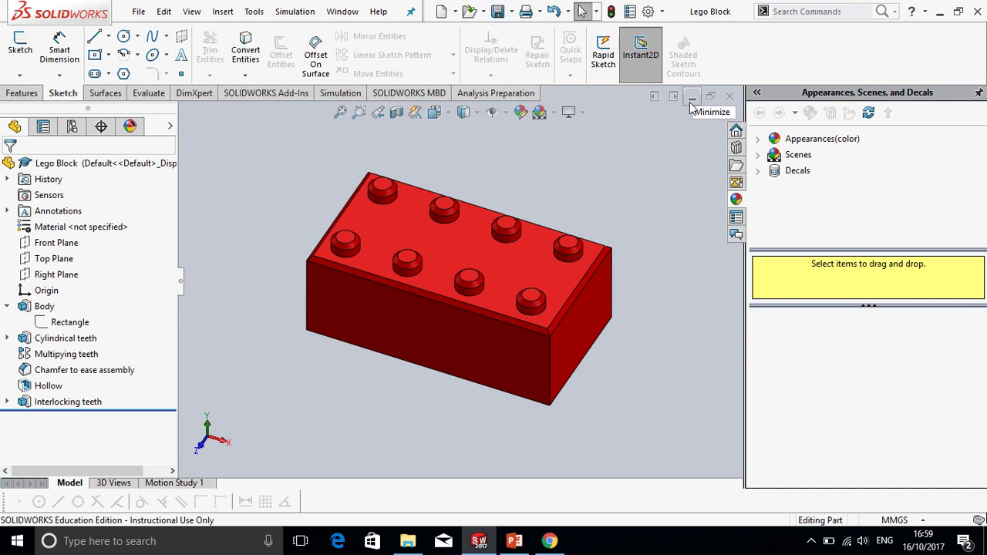
mouse_move(515, 541)
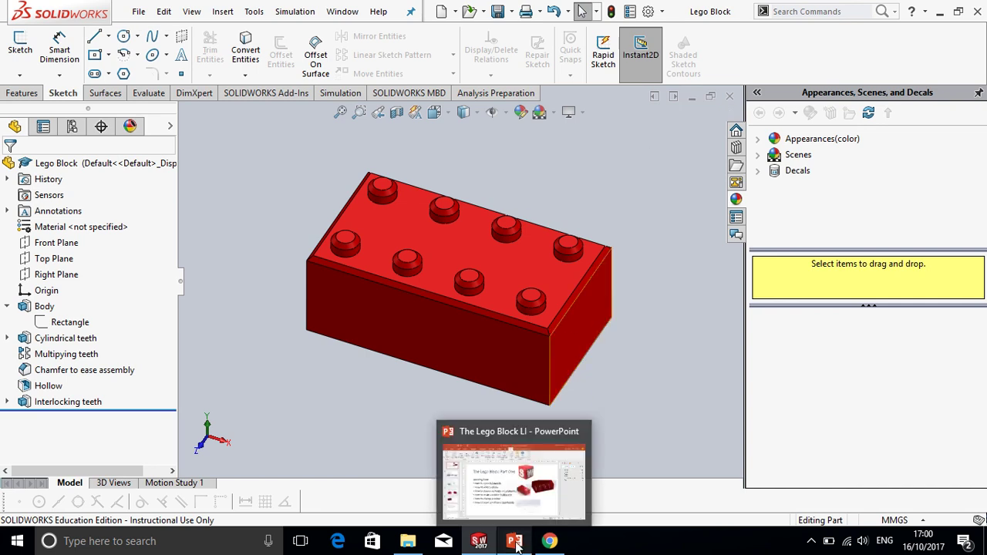
left_click(489, 485)
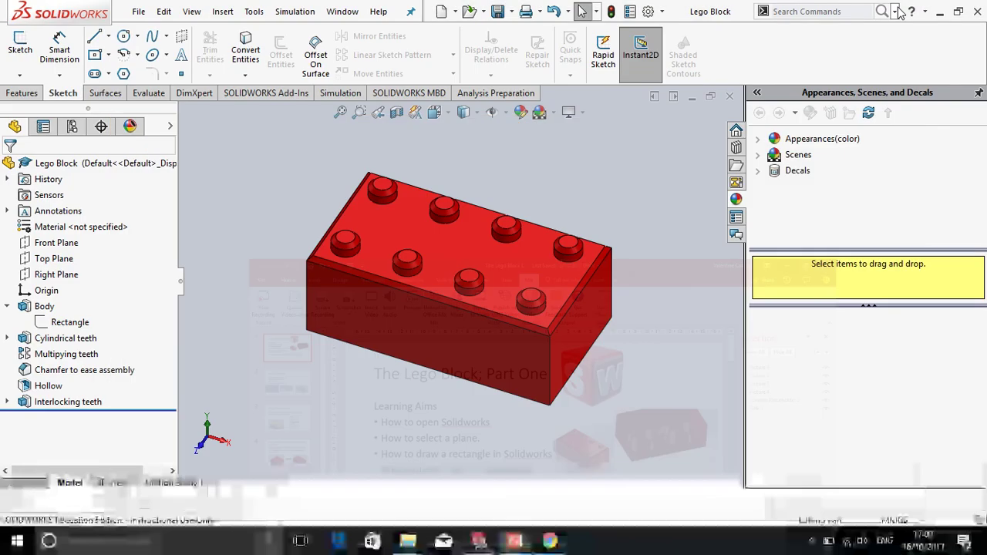
Minimise the open windows to locate the SOLIDWORKS 2017 desktop shortcut, and return to the Lego Block part in SOLIDWORKS.
left_click(939, 10)
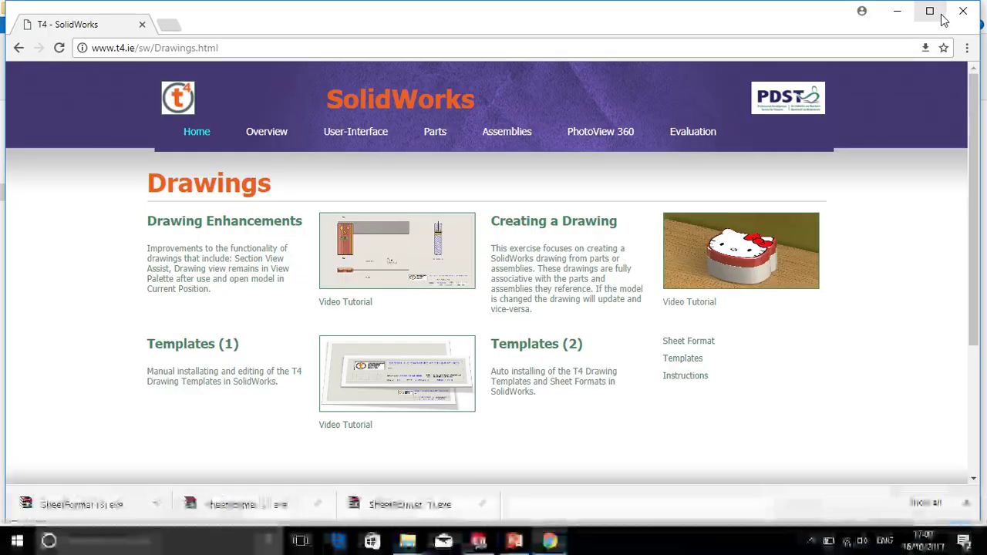
left_click(909, 14)
left_click(906, 11)
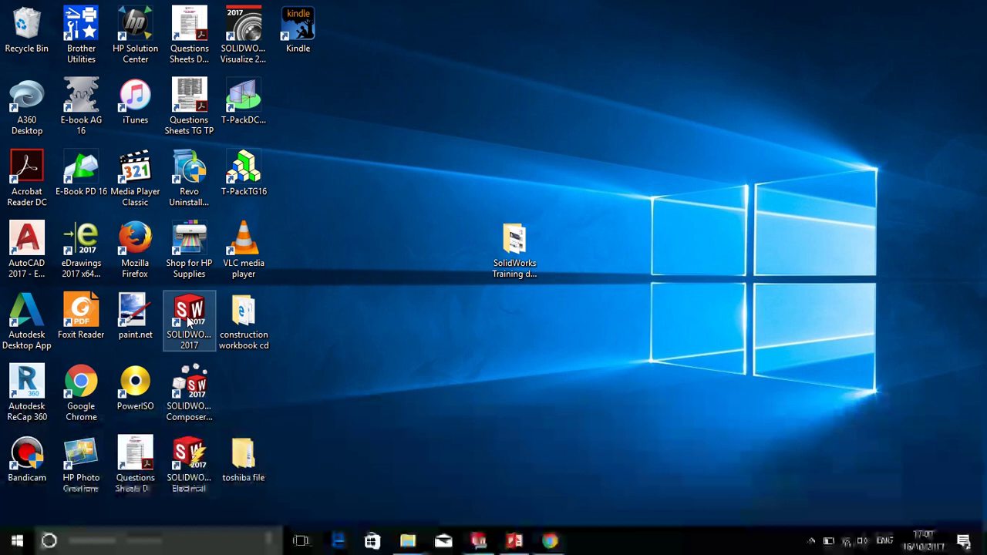
mouse_move(481, 539)
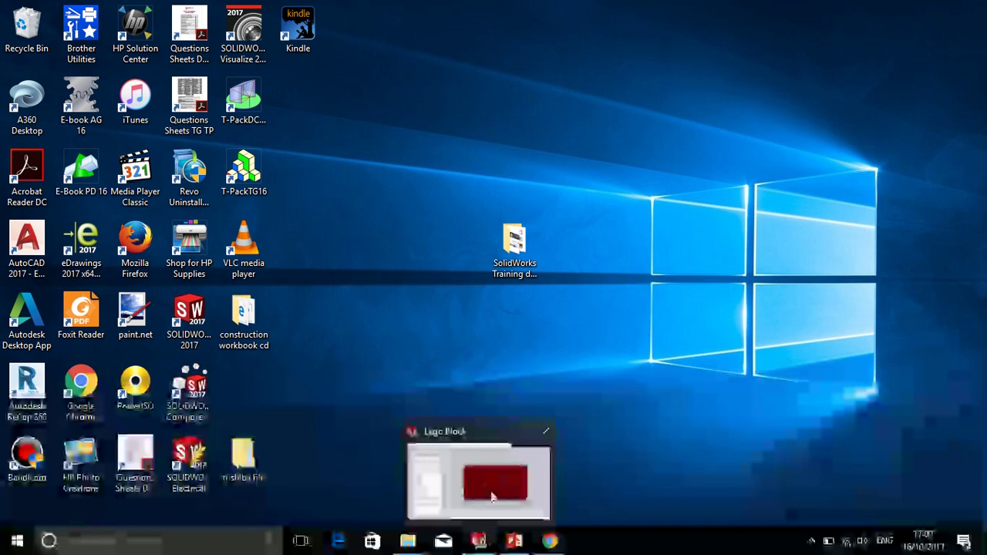
left_click(503, 466)
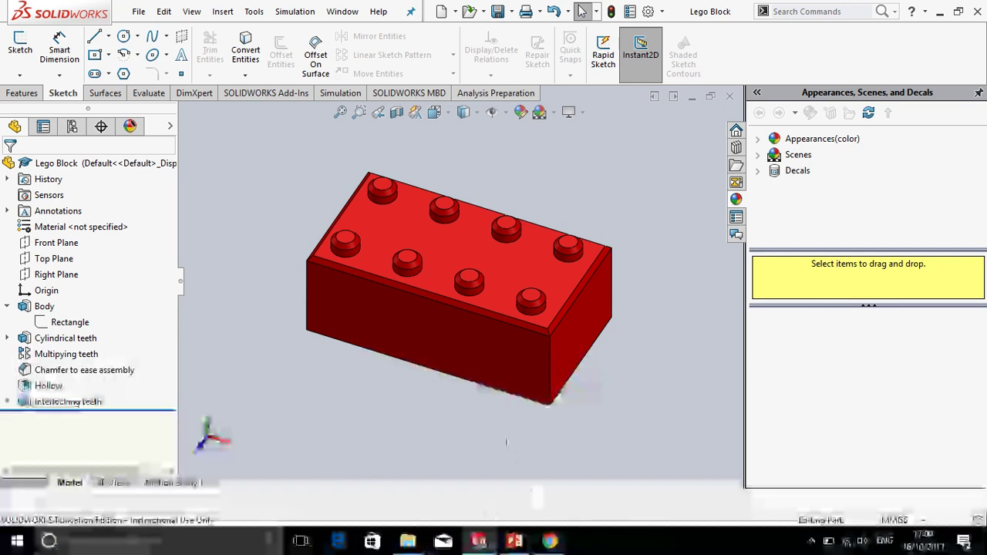
Save the part under a new name on the Desktop, adding the author's title and surname after "Lego Block".
mouse_move(516, 539)
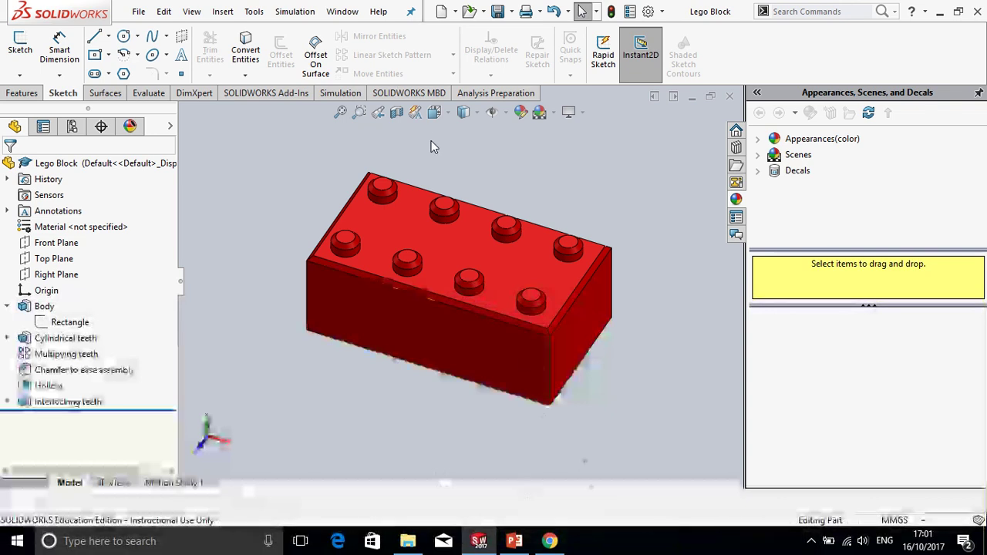
left_click(511, 12)
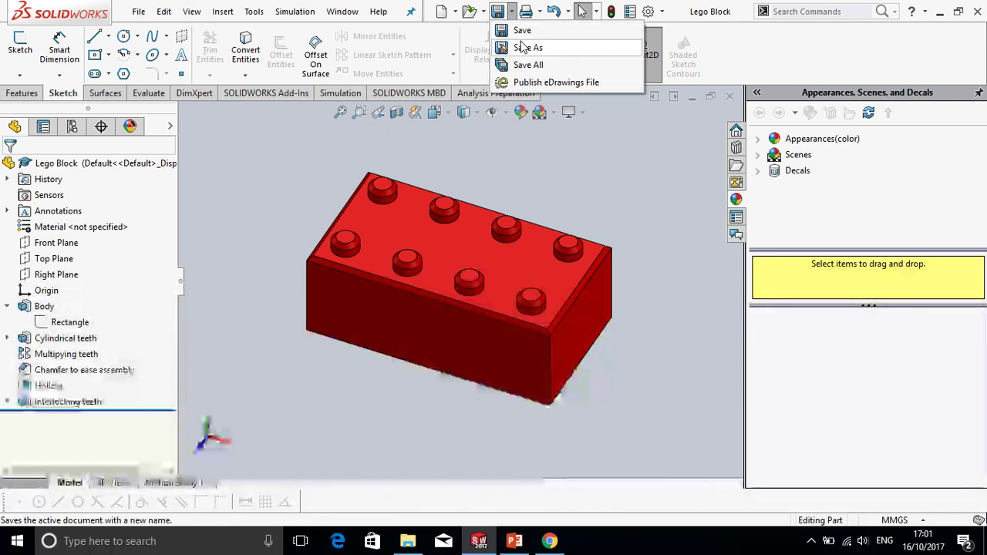
left_click(521, 44)
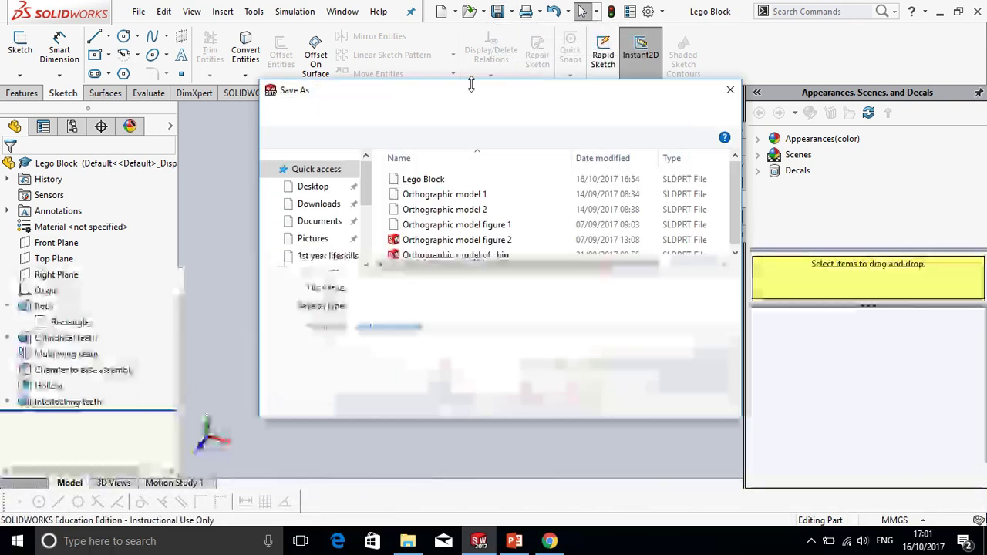
left_click(313, 187)
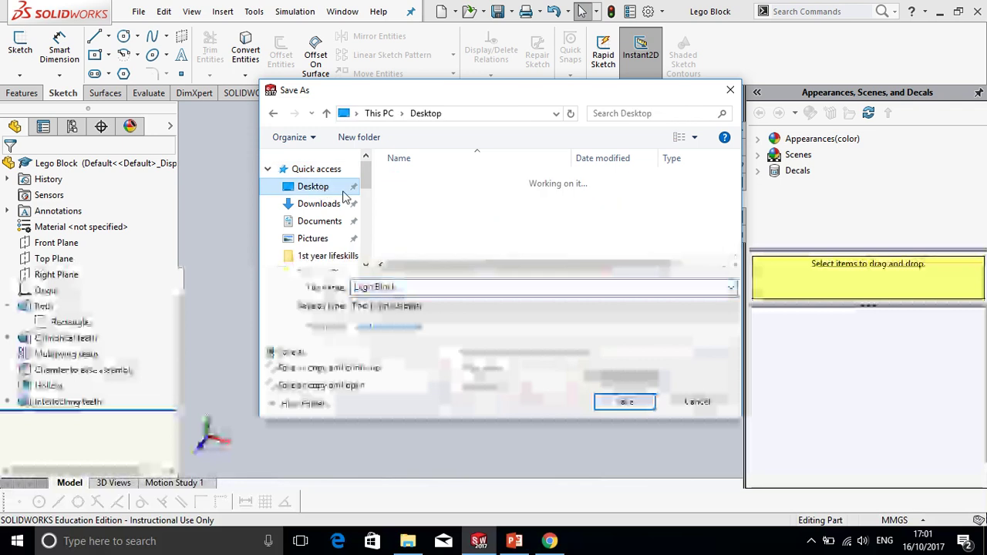
left_click(425, 290)
left_click(445, 287)
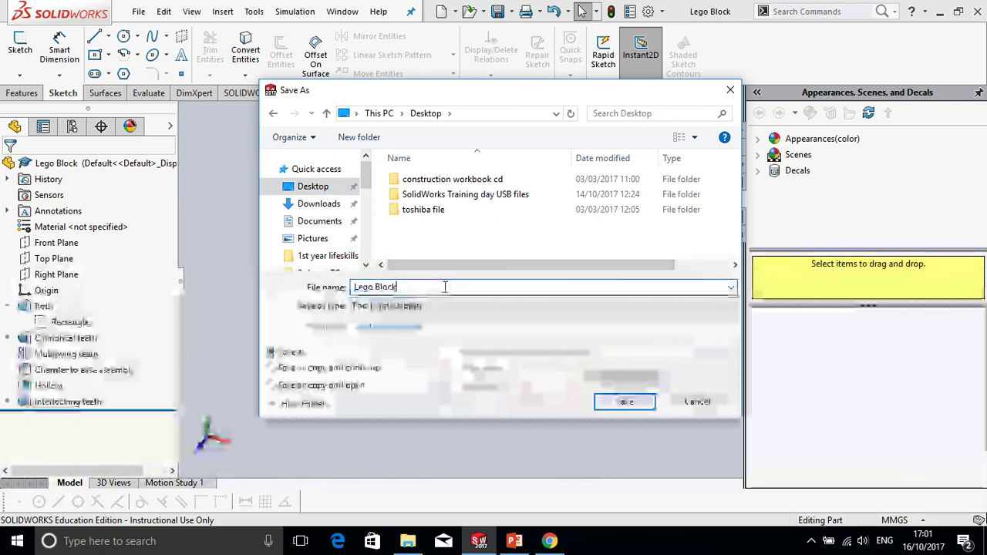
type("Mi")
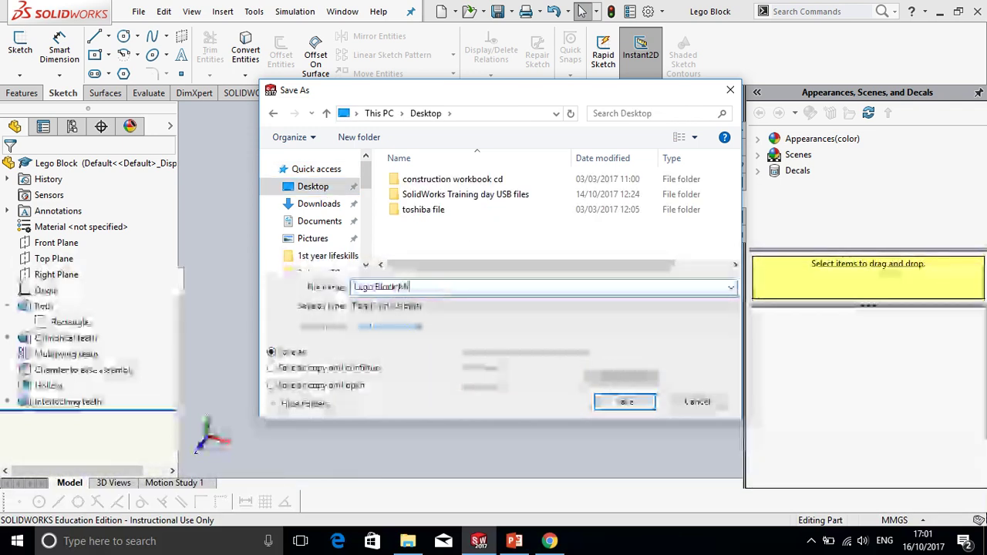
type(". Connell")
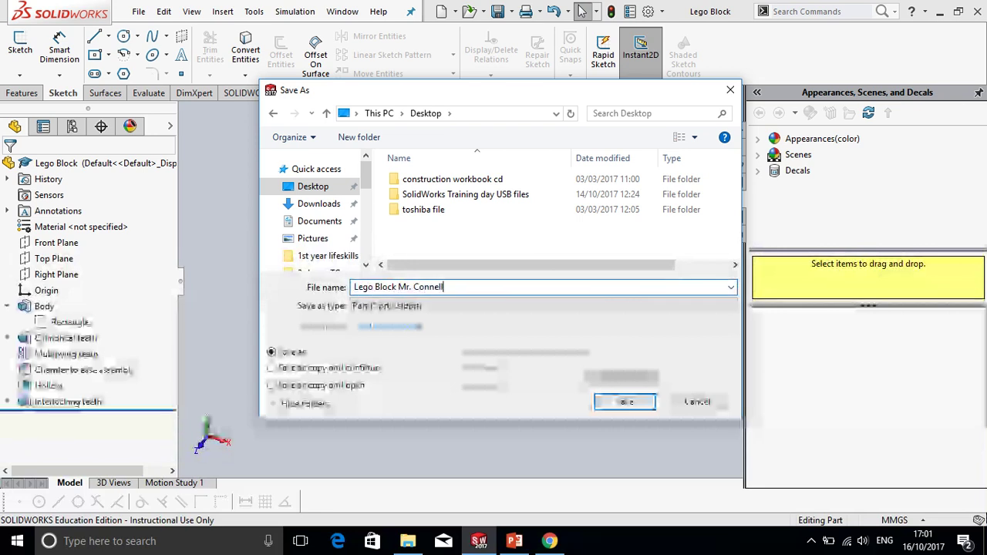
left_click(649, 406)
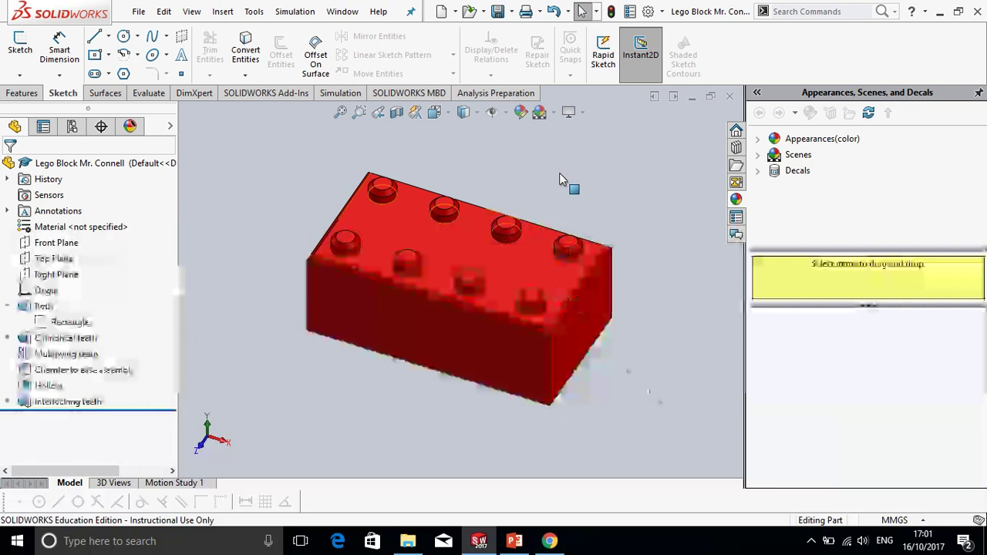
Browse the recent documents and close the list without opening a file.
left_click(484, 12)
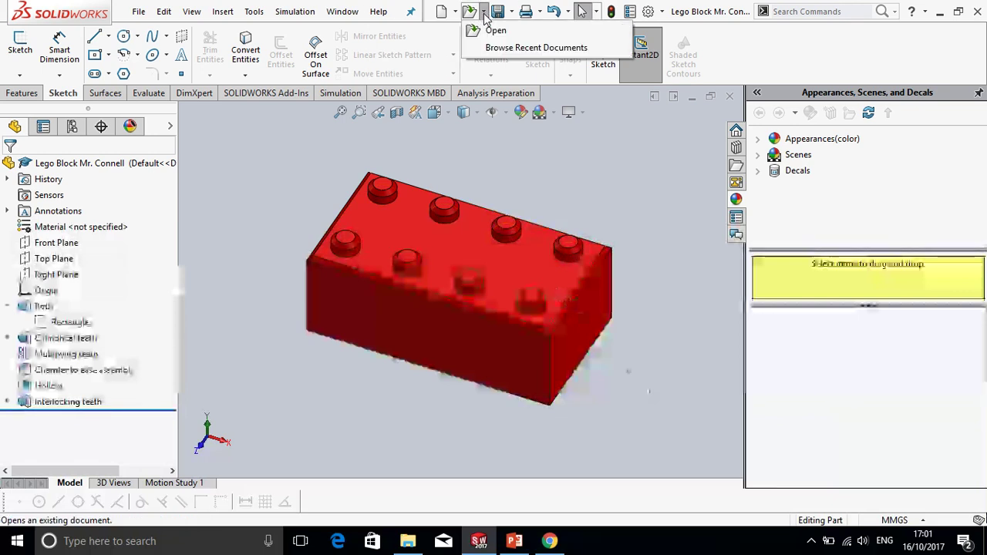
left_click(496, 48)
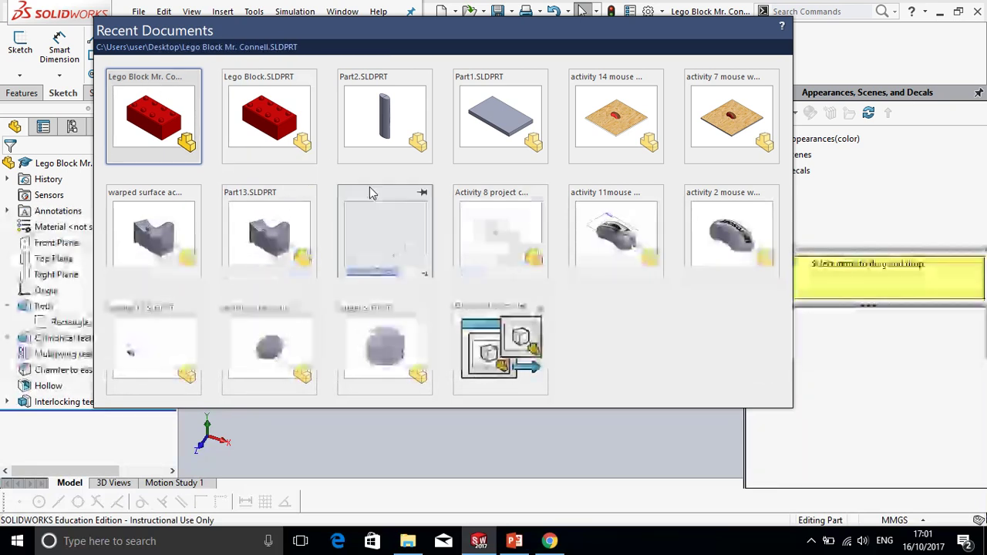
left_click(619, 422)
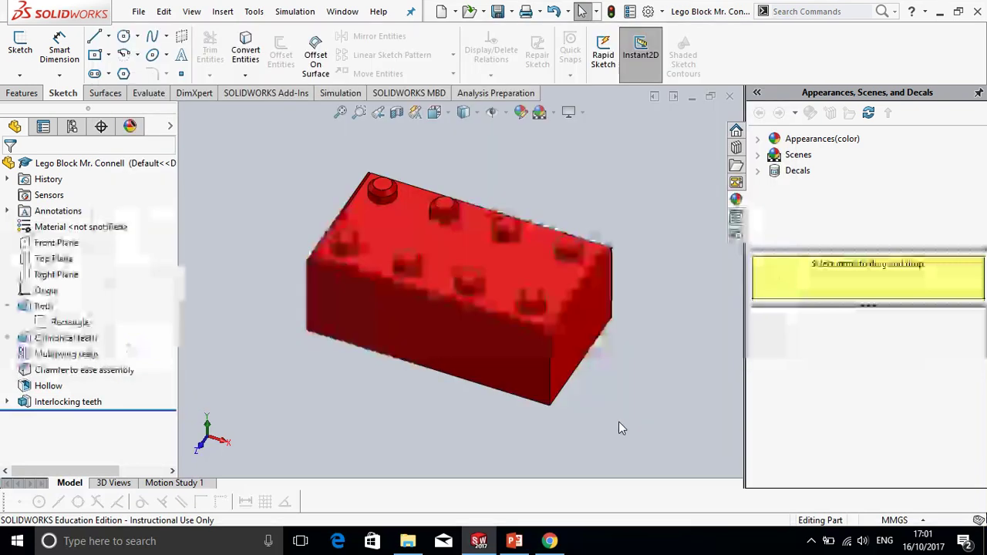
Look through the Desktop folder for existing files to open, and leave the Open dialog without loading one.
mouse_move(466, 2)
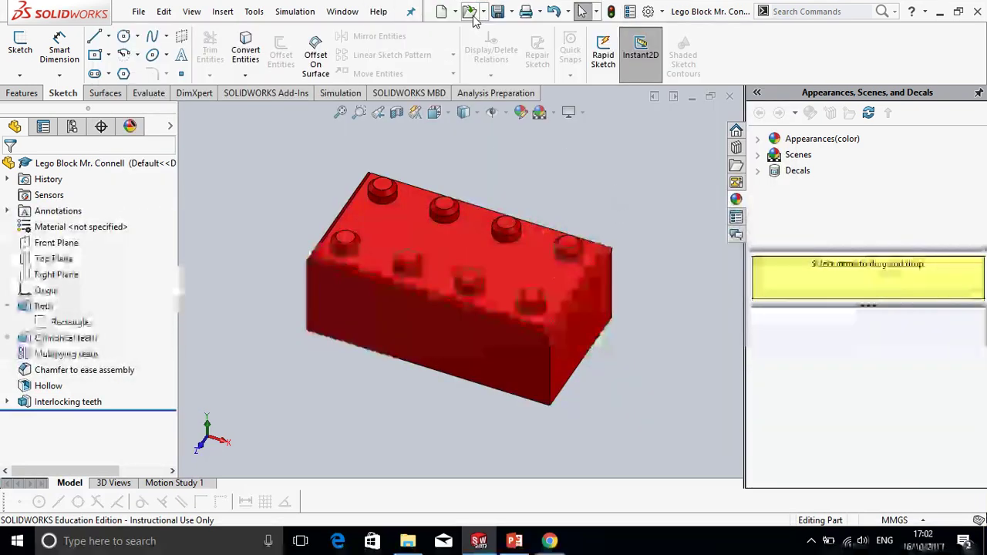
left_click(470, 13)
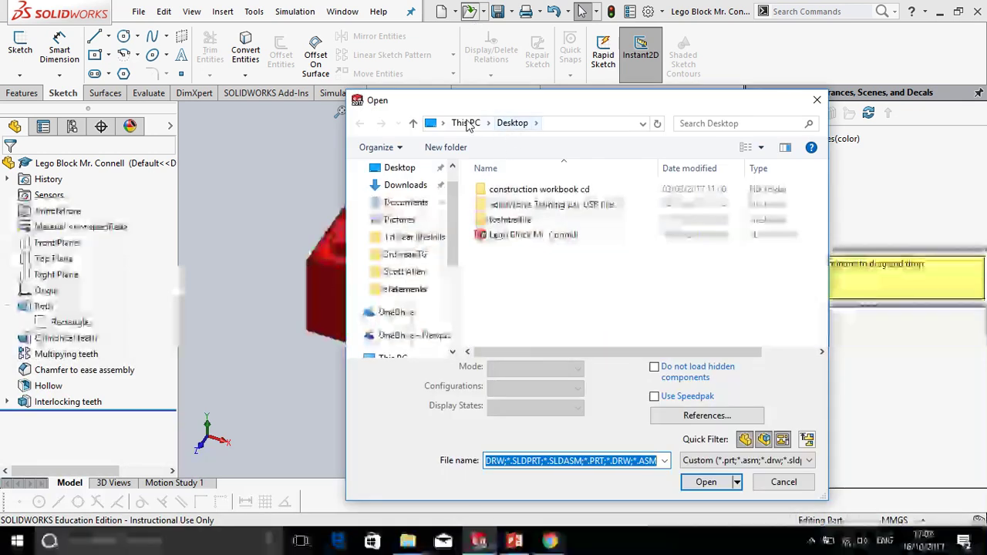
left_click(405, 174)
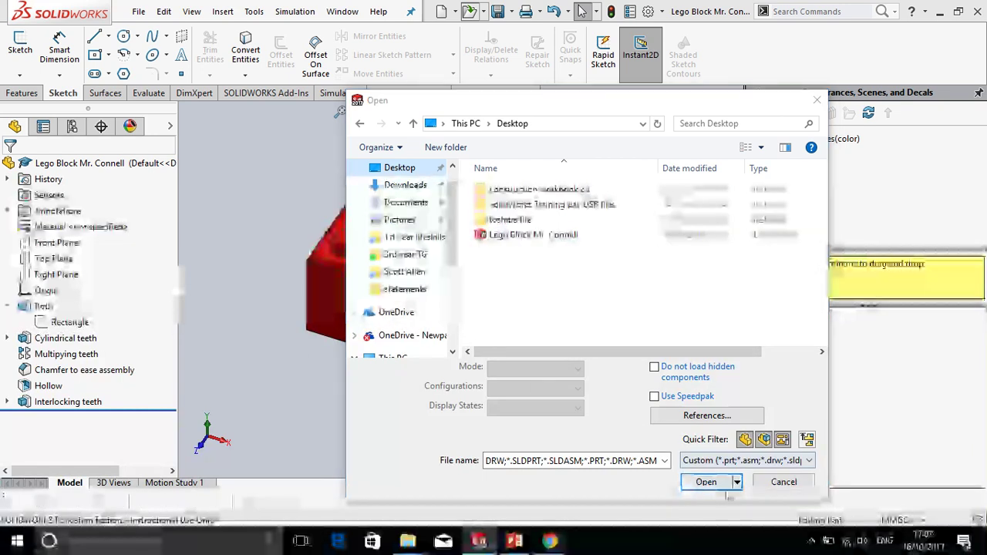
left_click(779, 481)
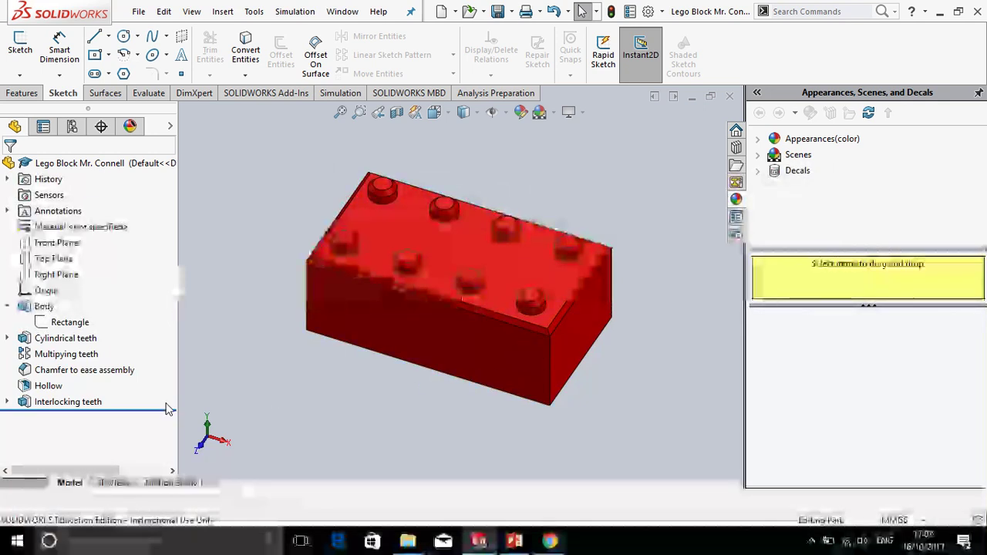
Roll the feature history back to just after Body, examine that feature, and roll forward to the end of the tree.
left_click_drag(153, 409, 155, 343)
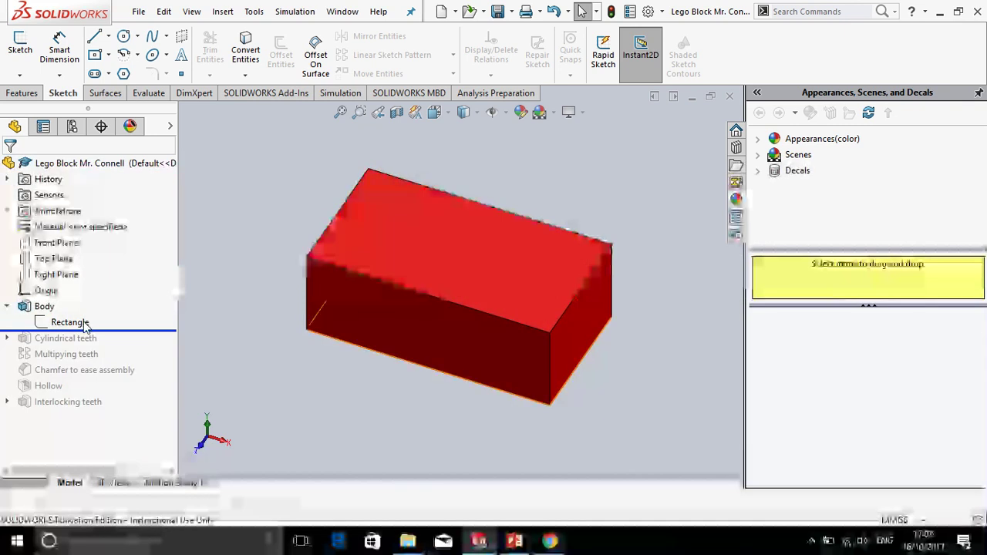
right_click(45, 307)
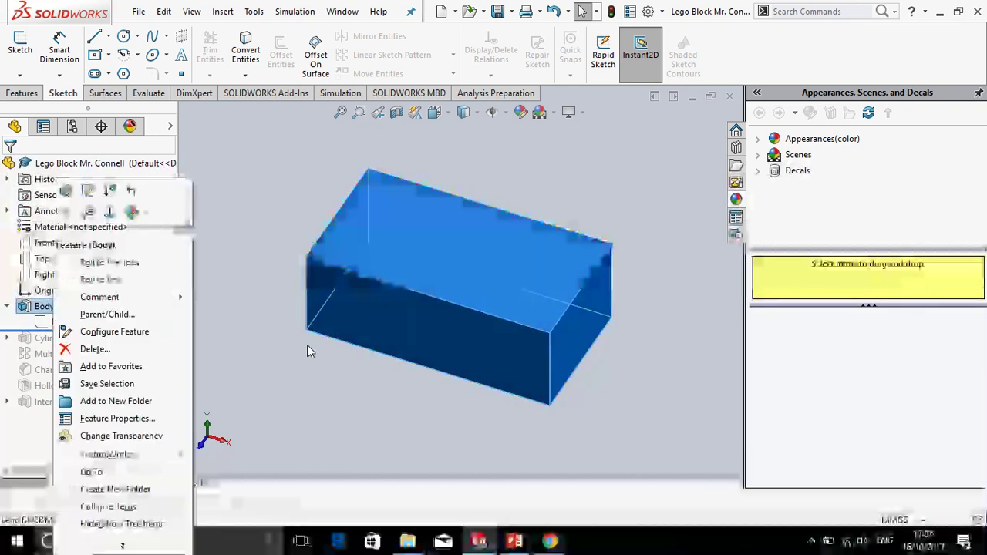
left_click(307, 358)
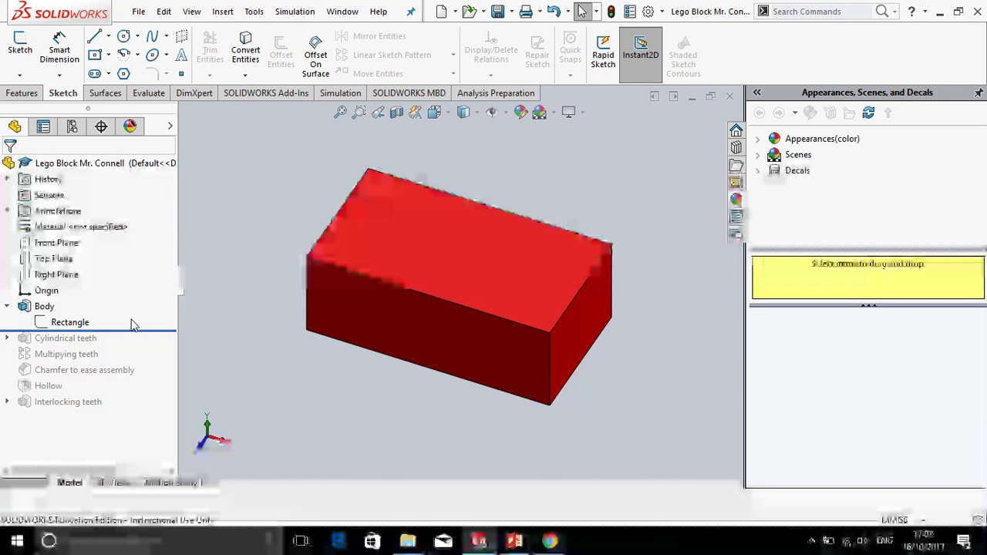
left_click_drag(143, 333, 128, 411)
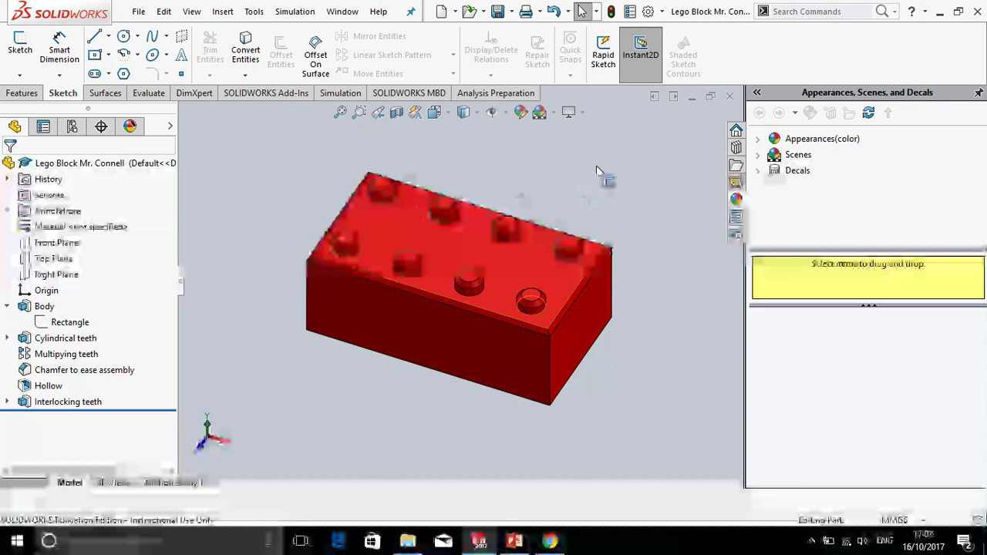
Minimise the finished Lego block and create a new Part document.
left_click(691, 97)
left_click(442, 11)
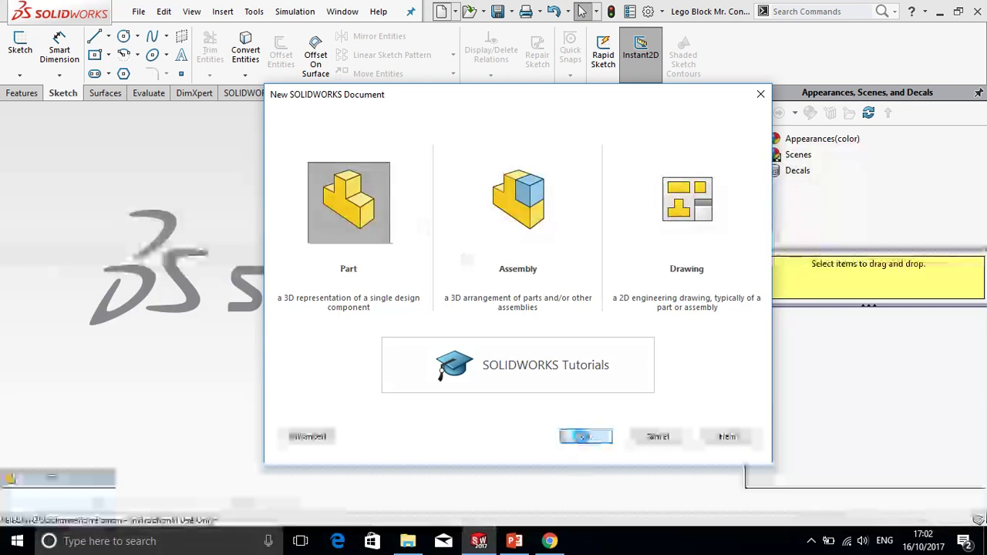
left_click(585, 438)
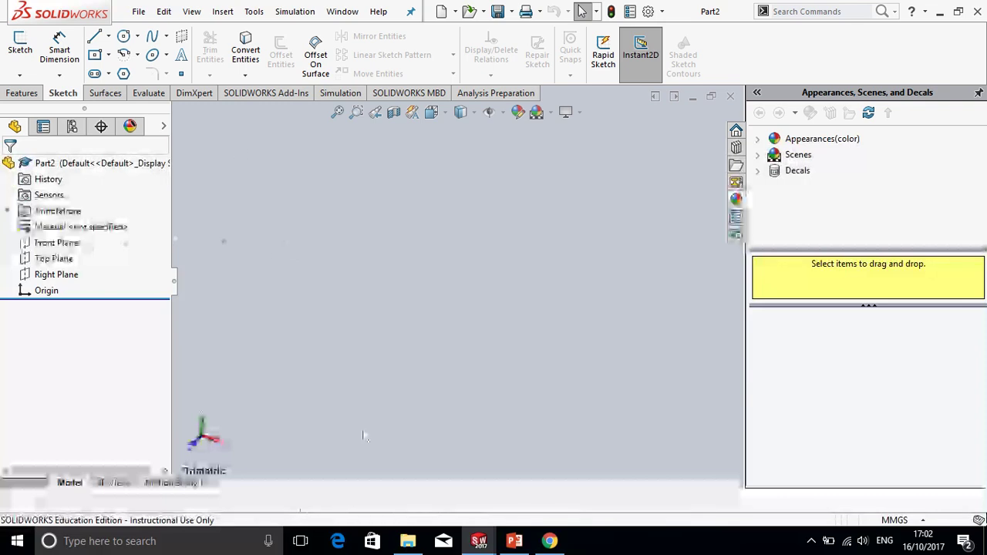
Review the "Step One; Sketching" slide in the PowerPoint presentation and return to the new part in SOLIDWORKS.
mouse_move(521, 547)
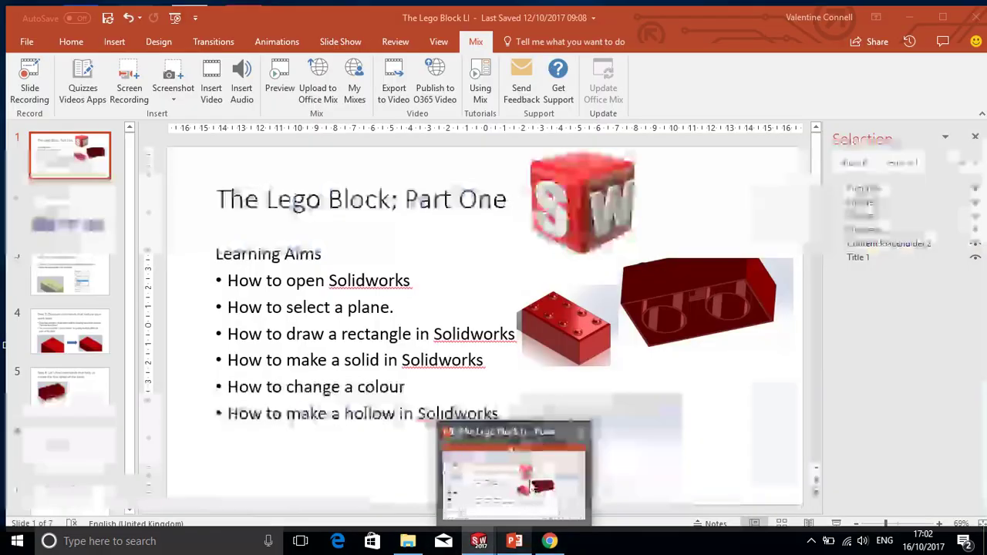
left_click(530, 488)
left_click(73, 220)
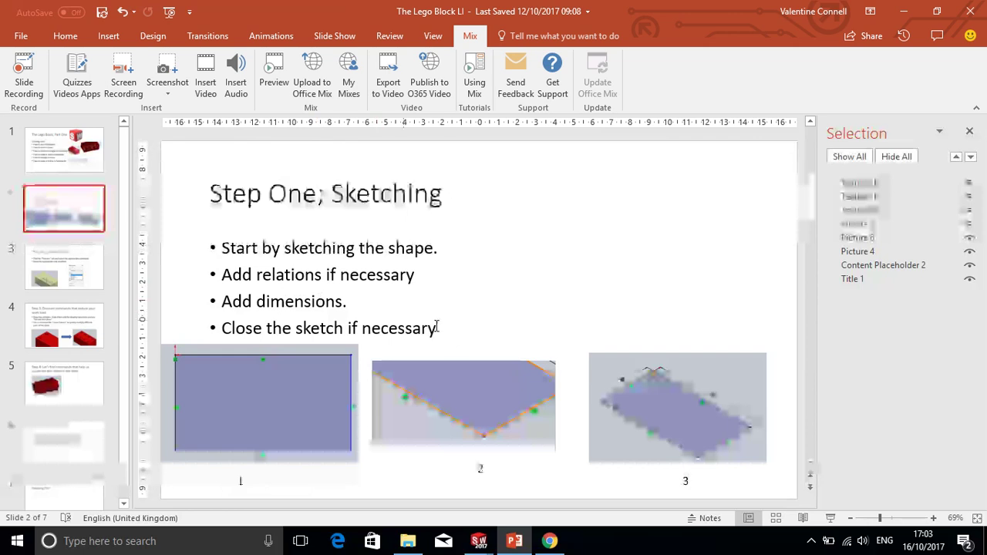
mouse_move(514, 541)
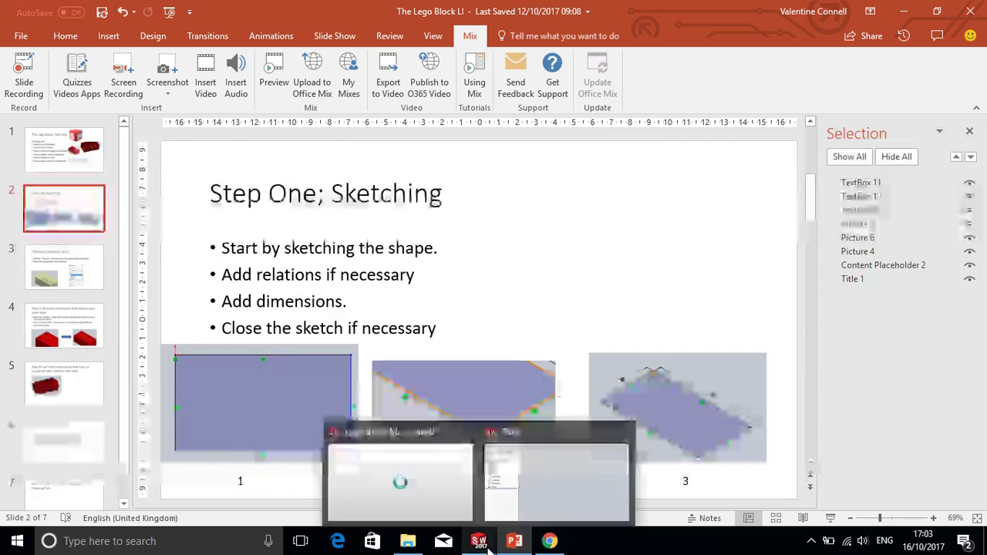
left_click(560, 480)
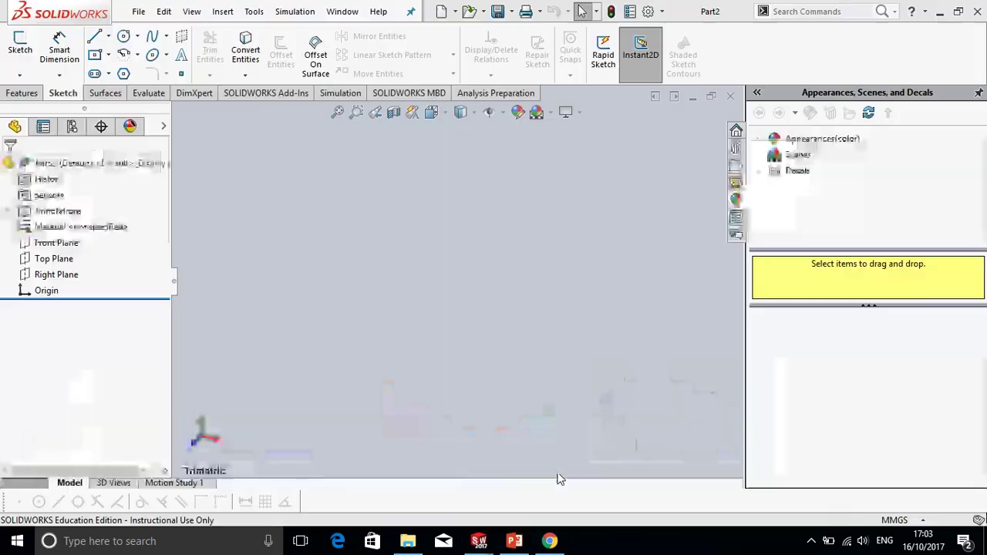
Save the new part on the Desktop as "Lego Block TG teacher" followed by the teacher's title and surname.
left_click(498, 11)
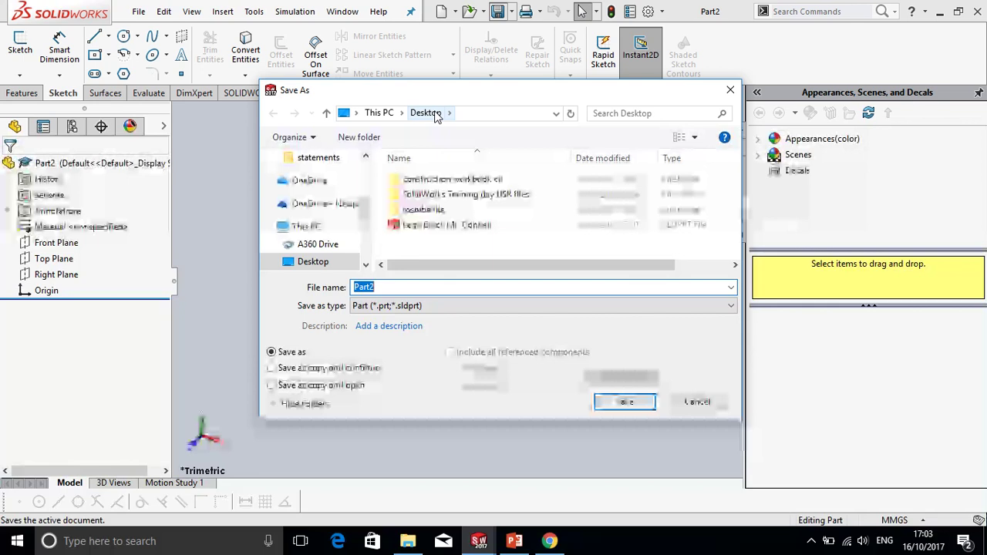
type("Lego")
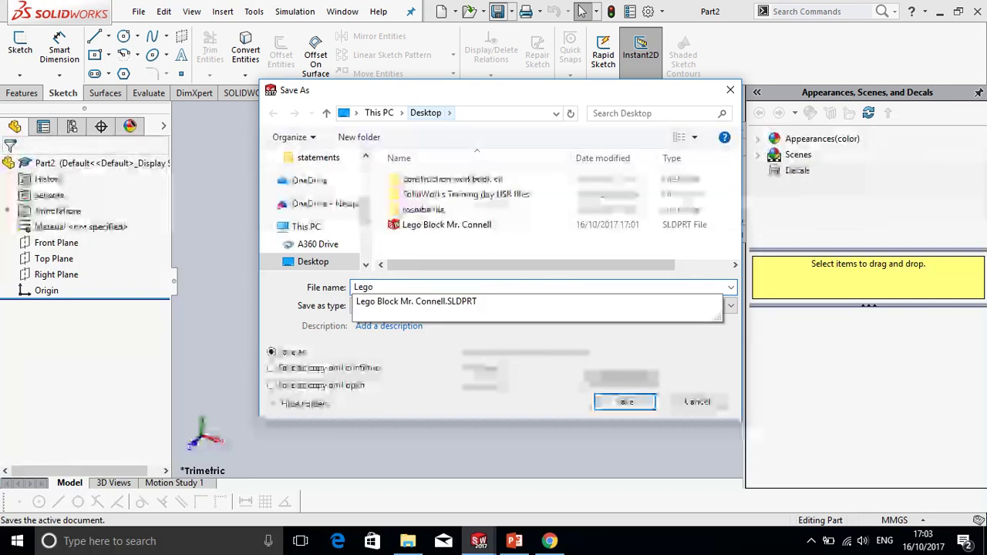
type(" Bloc")
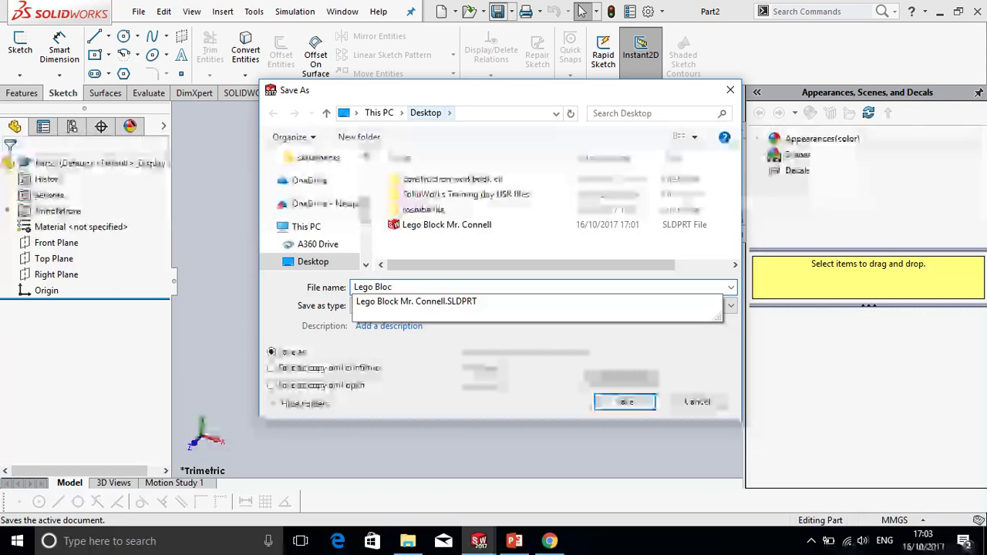
type("k T")
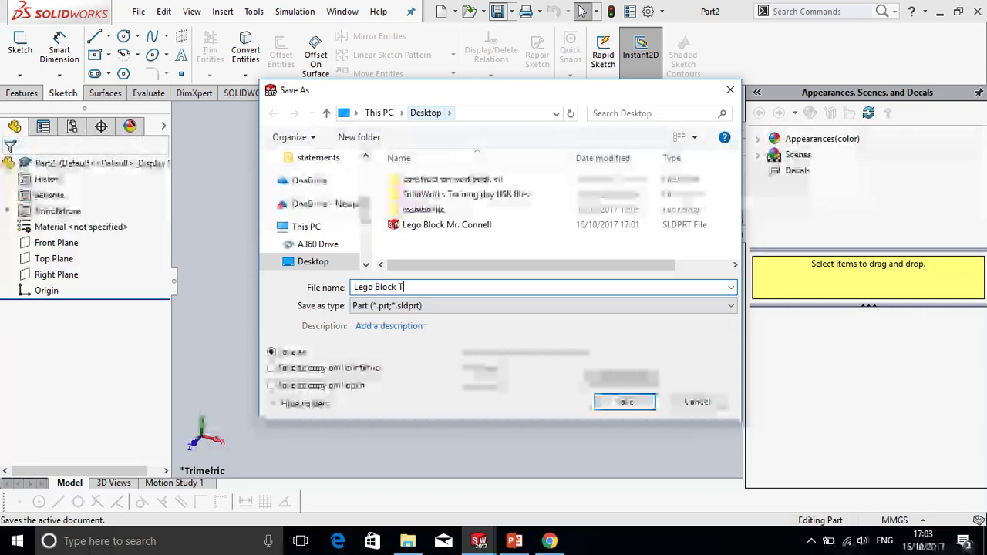
type("G teacher Mr")
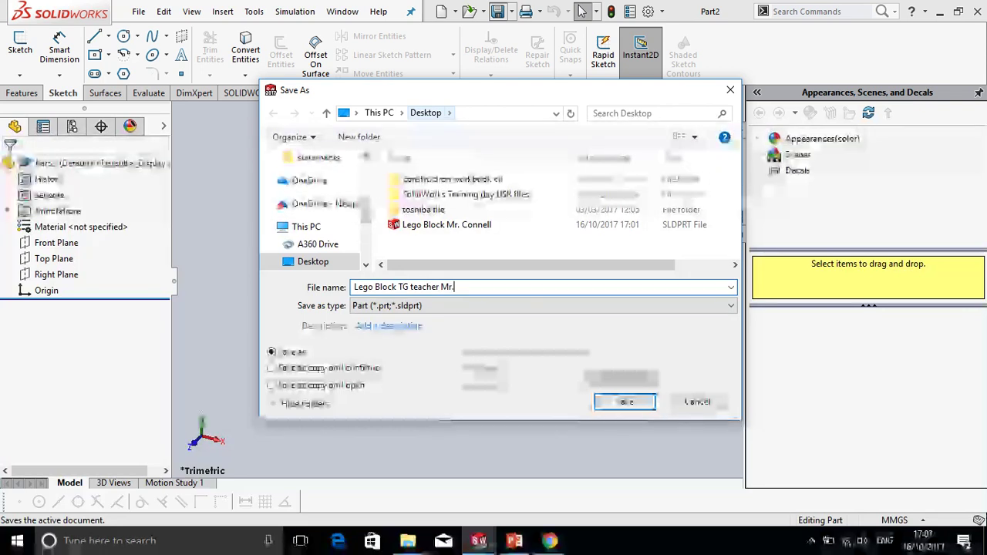
type(". Connell")
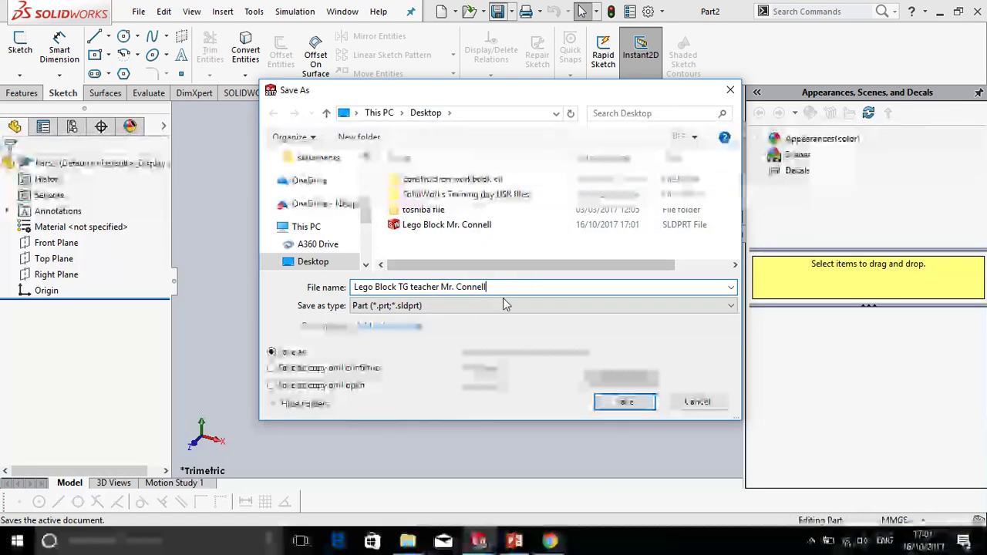
left_click(624, 402)
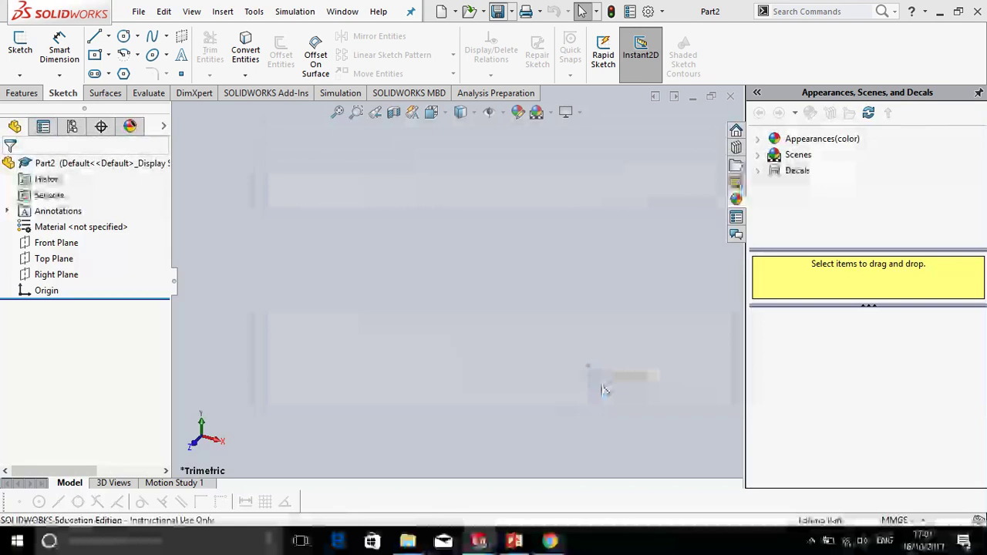
Review the "The Lego Block; Part One" and "Step One; Sketching" slides in PowerPoint, and return to the saved part in SOLIDWORKS.
mouse_move(514, 541)
left_click(490, 468)
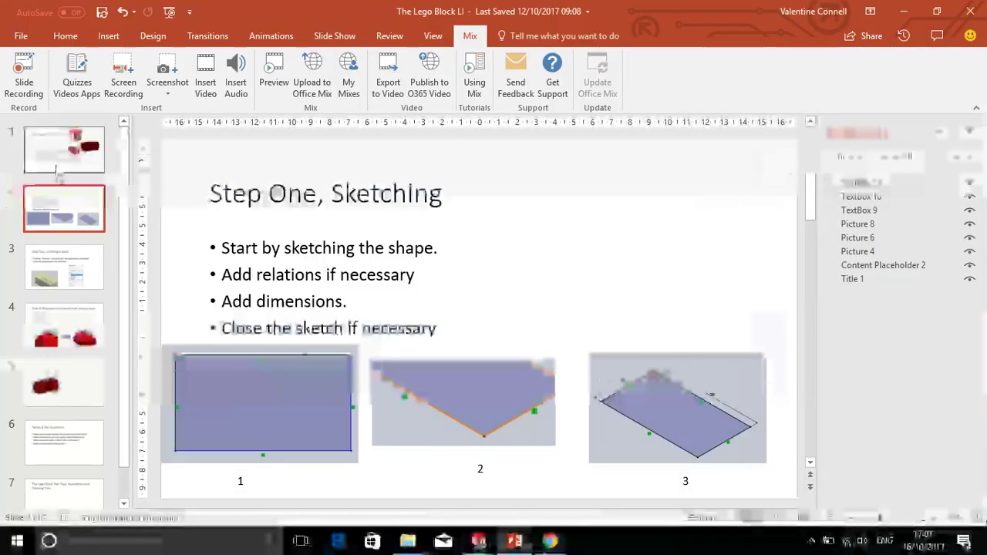
left_click(56, 168)
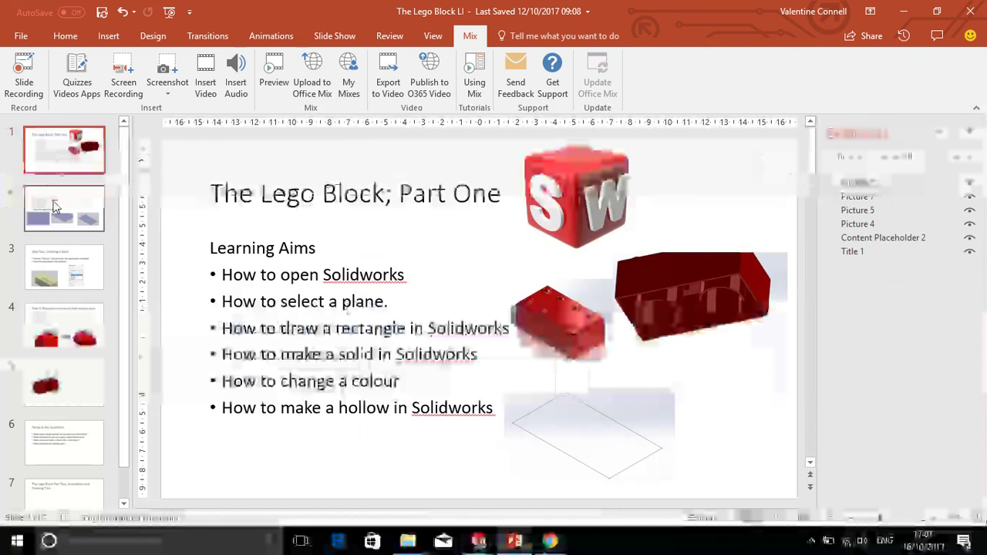
left_click(54, 207)
mouse_move(511, 545)
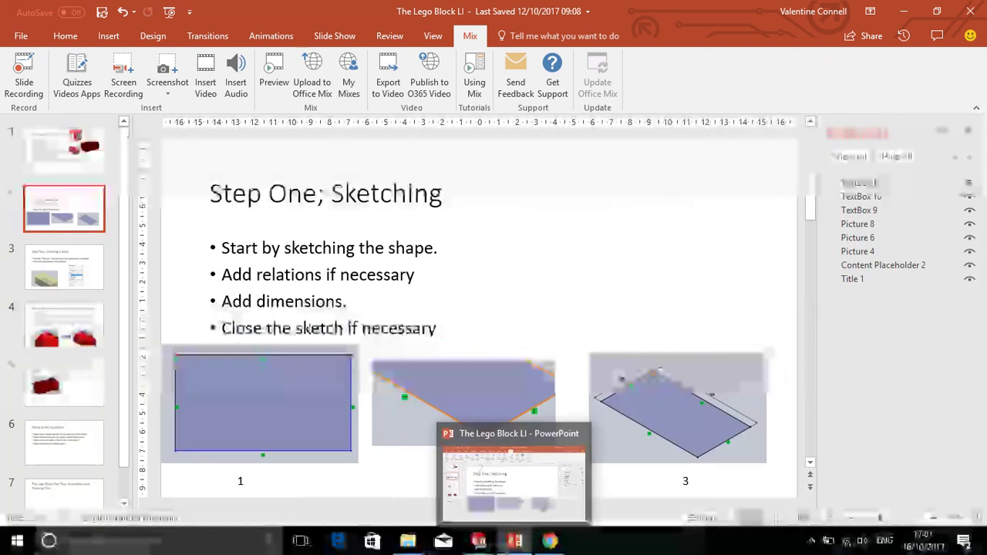
left_click(498, 490)
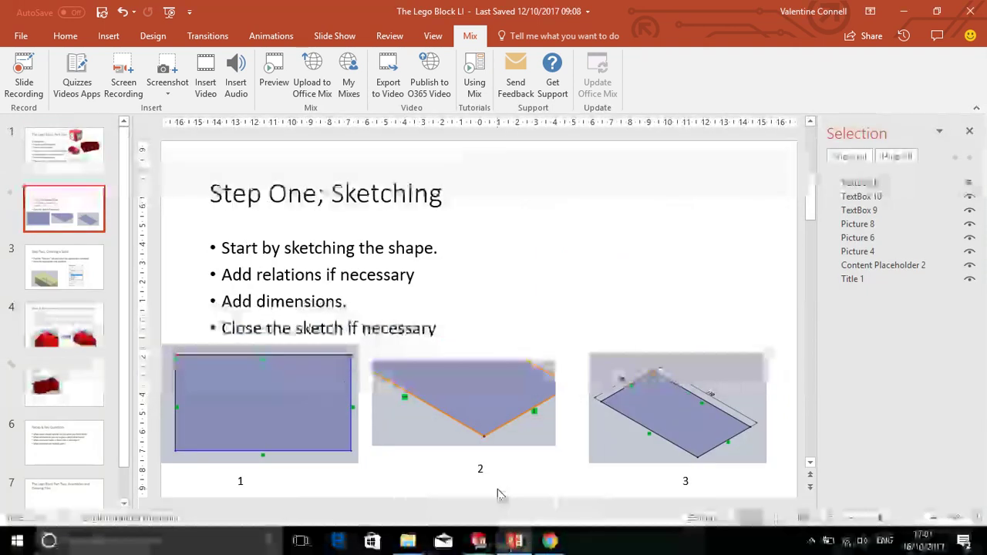
mouse_move(515, 541)
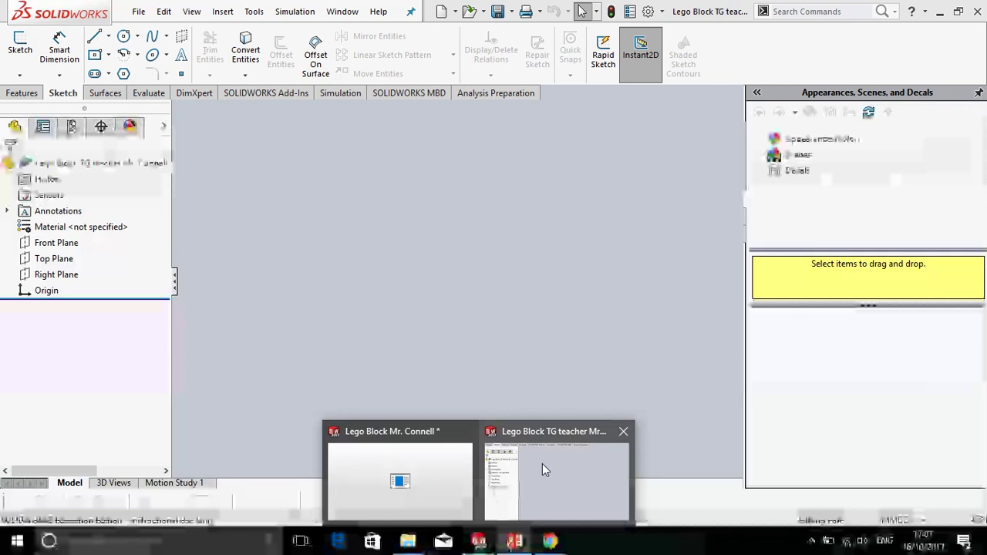
left_click(543, 472)
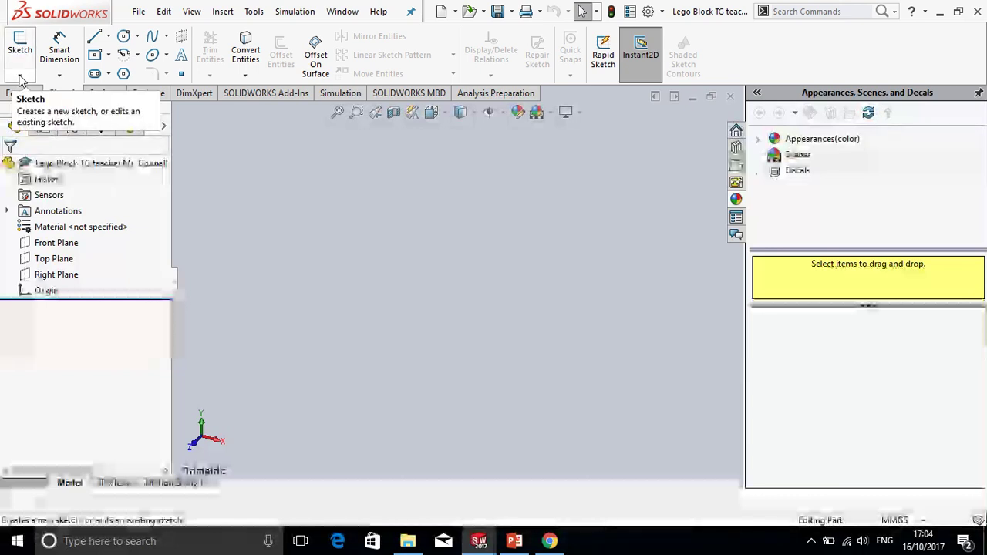
Orient the view face-on to the Top Plane and start a sketch on it with the Corner Rectangle tool.
left_click(19, 75)
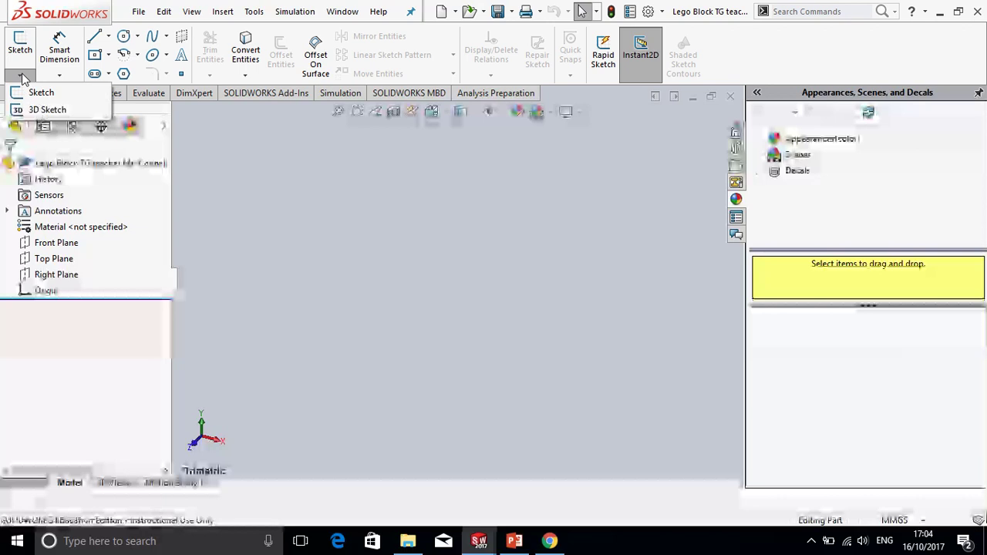
left_click(23, 78)
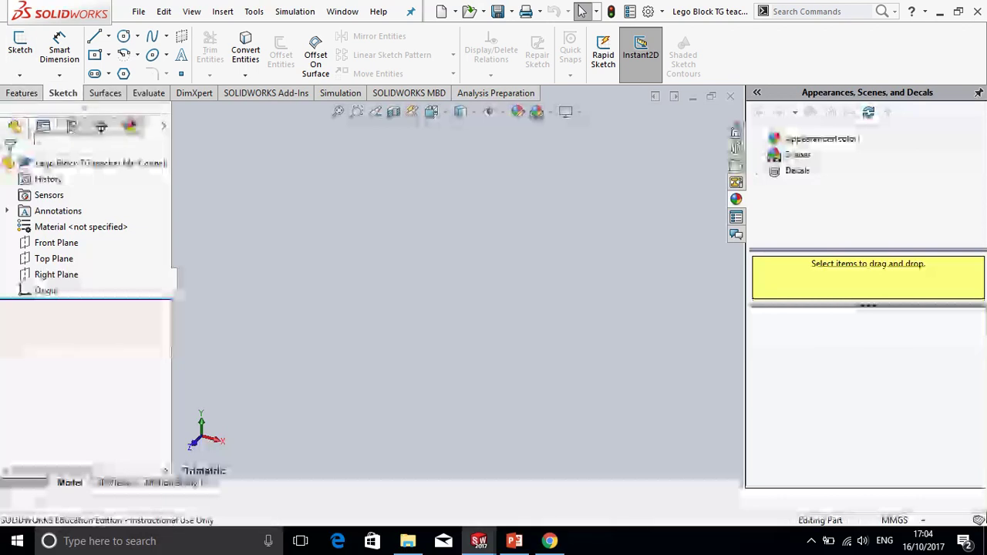
left_click(55, 259)
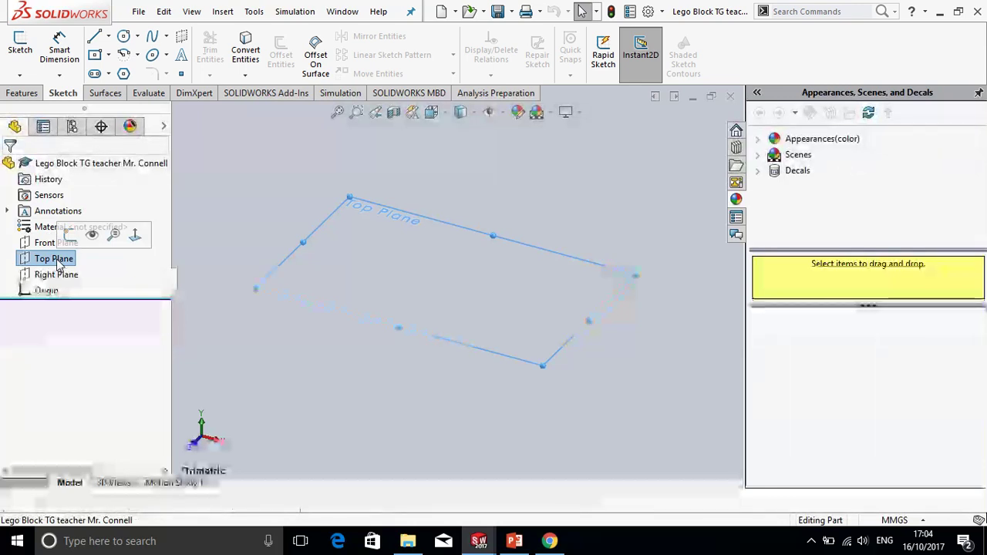
key("ctrl+8")
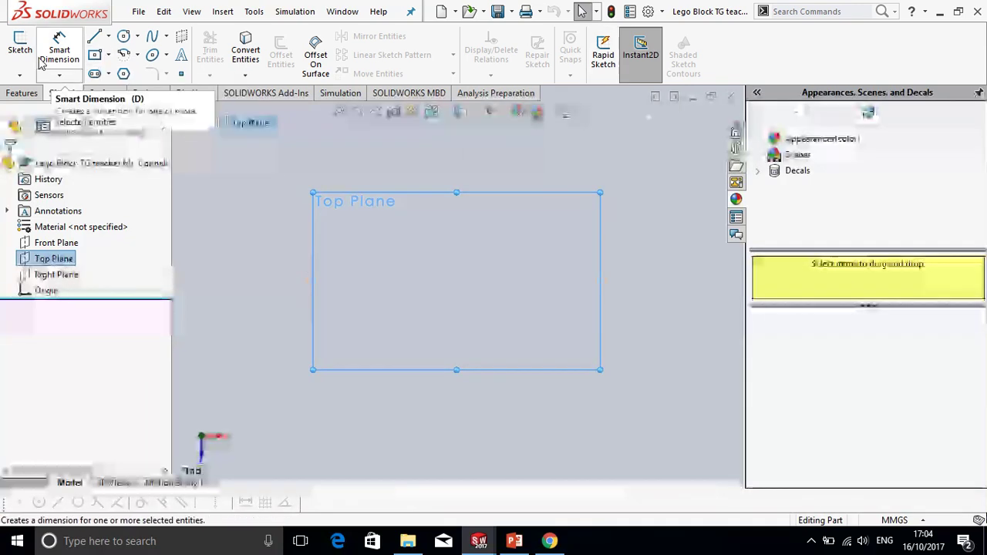
left_click(111, 55)
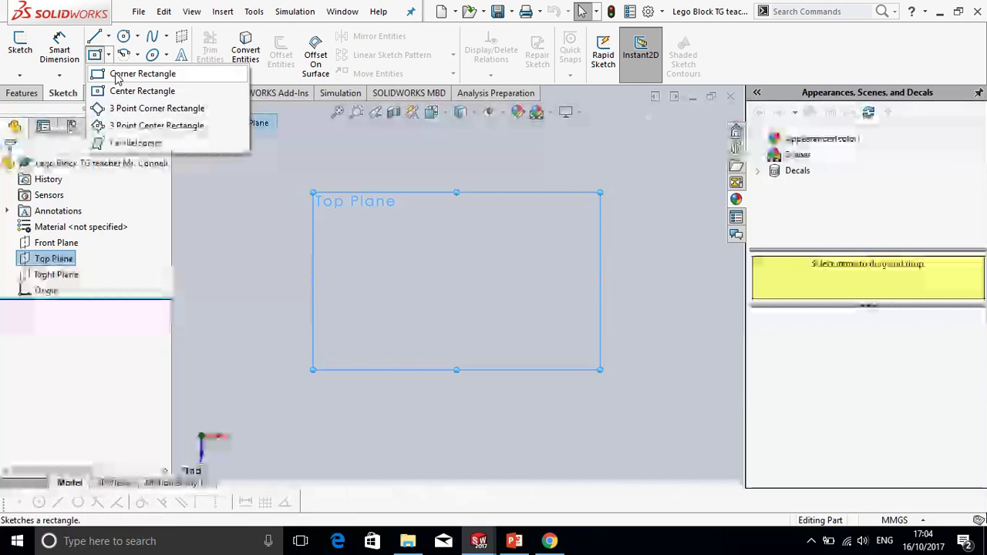
left_click(116, 75)
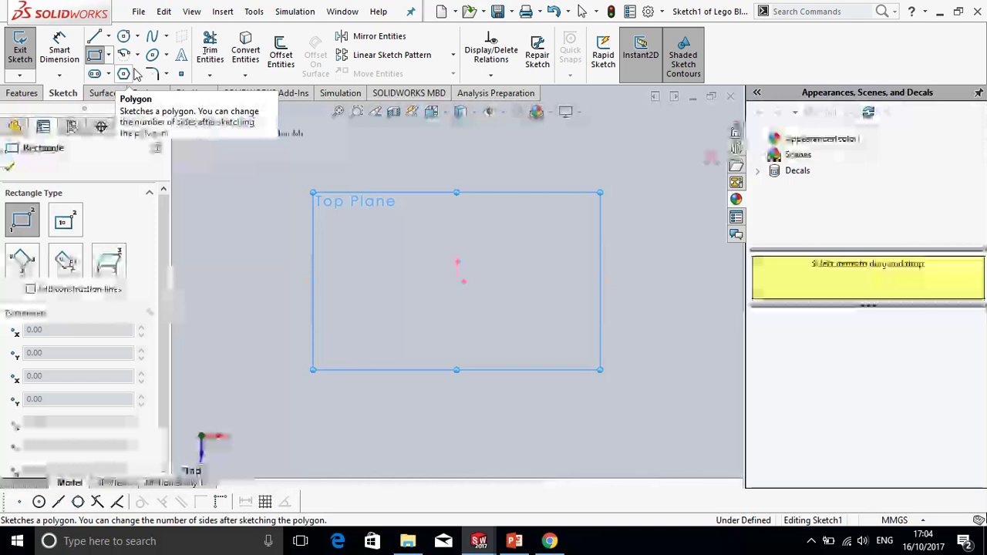
Customize the interface to use the largest toolbar icon size.
left_click(647, 11)
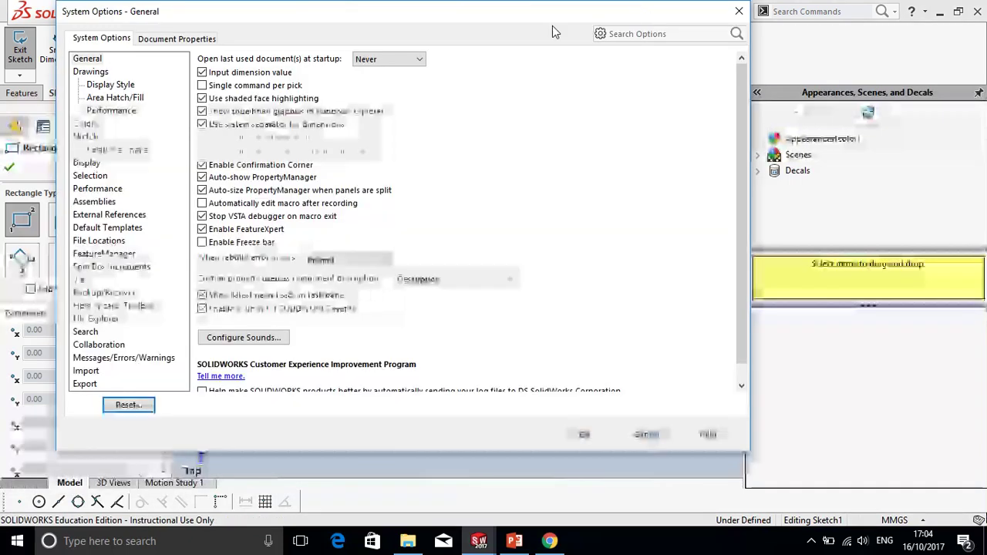
left_click(739, 12)
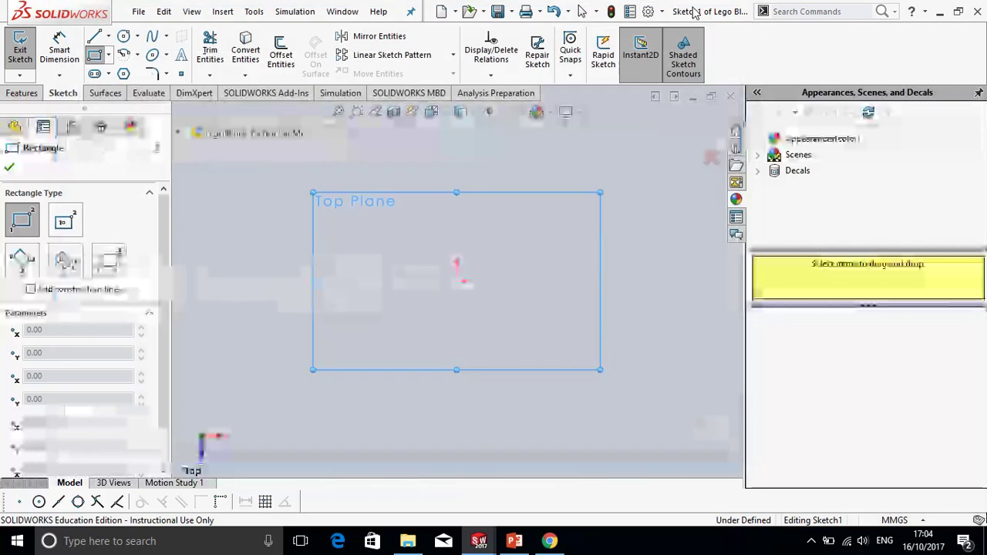
left_click(662, 11)
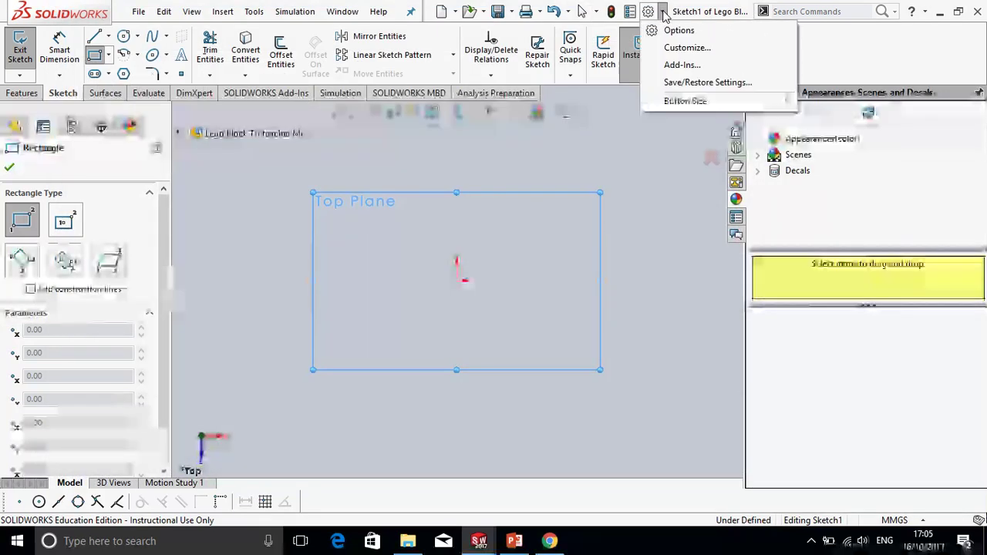
left_click(682, 47)
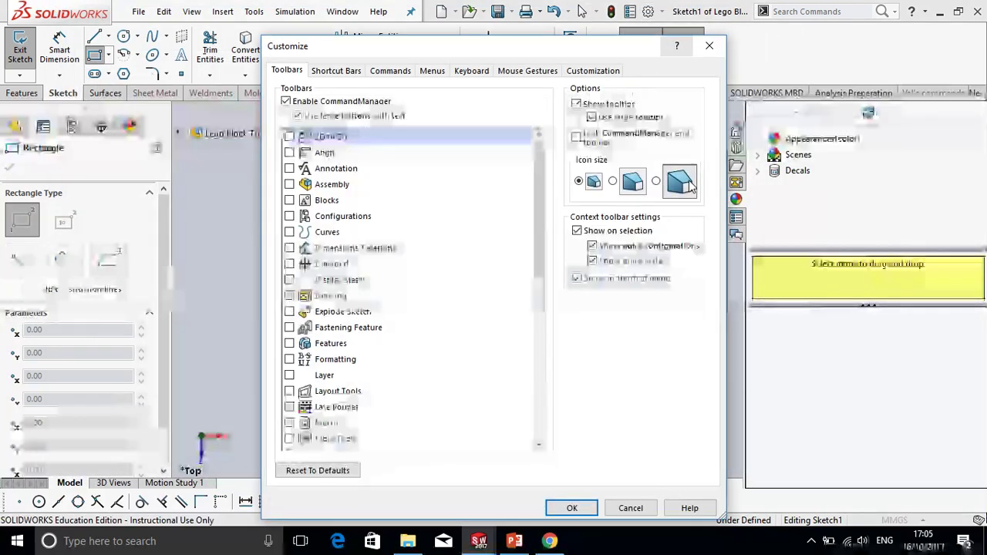
left_click(683, 182)
left_click(575, 272)
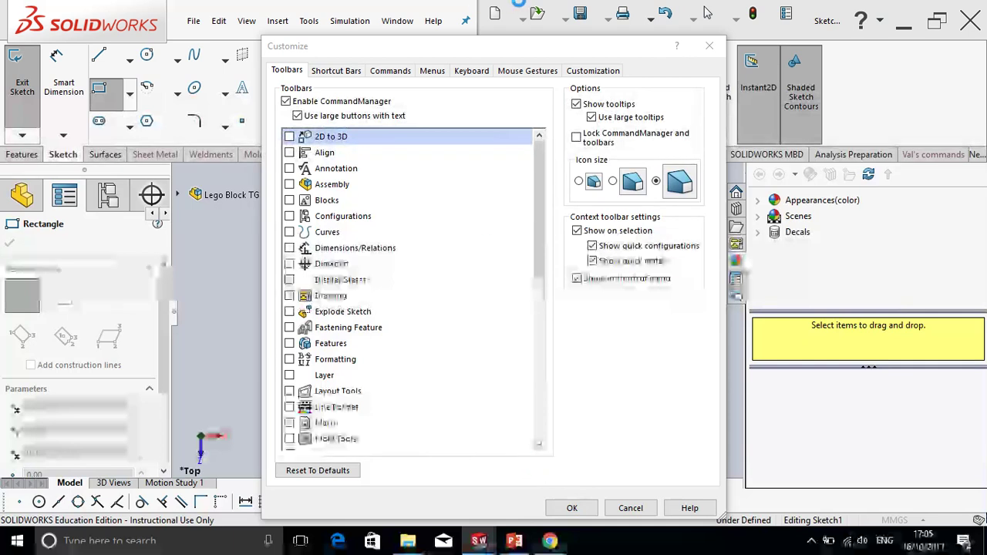
mouse_move(521, 6)
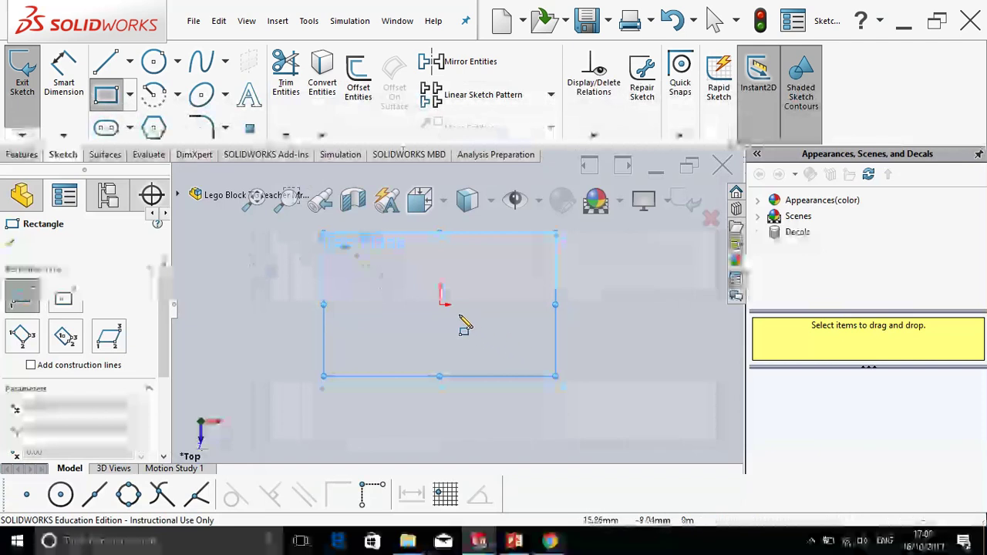
Sketch a corner rectangle about 68 mm wide from the origin towards the lower right, and finish the Rectangle tool.
scroll(440, 306, "down", 5)
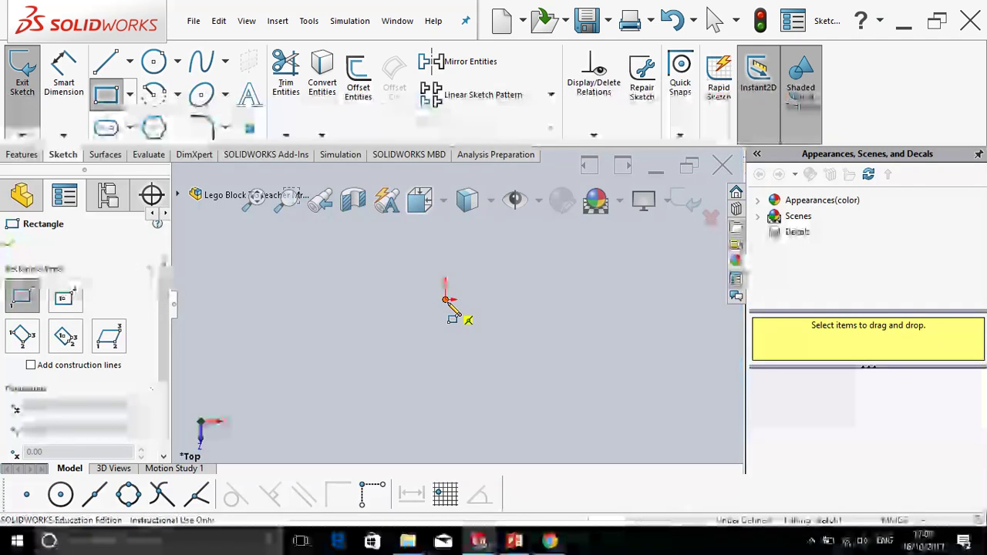
left_click(455, 308)
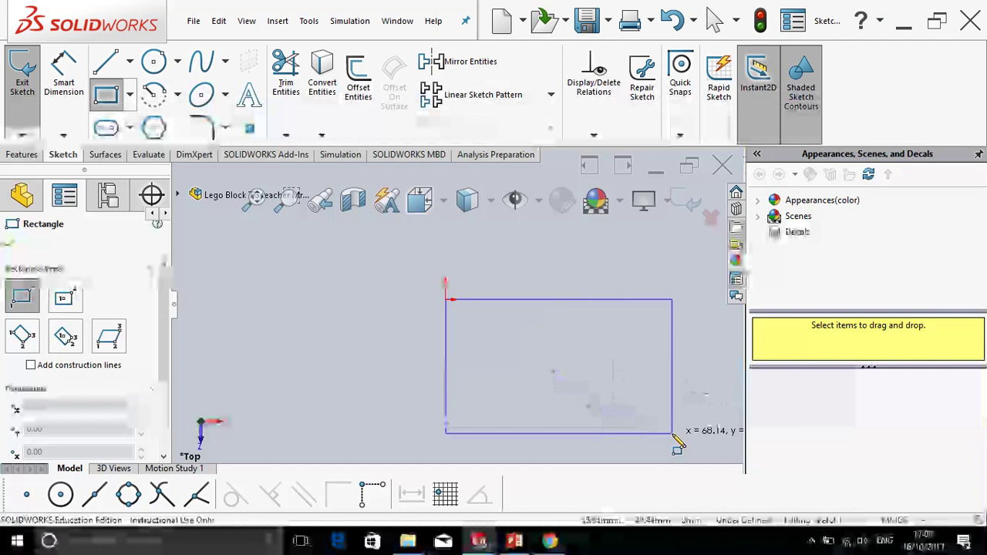
left_click(672, 433)
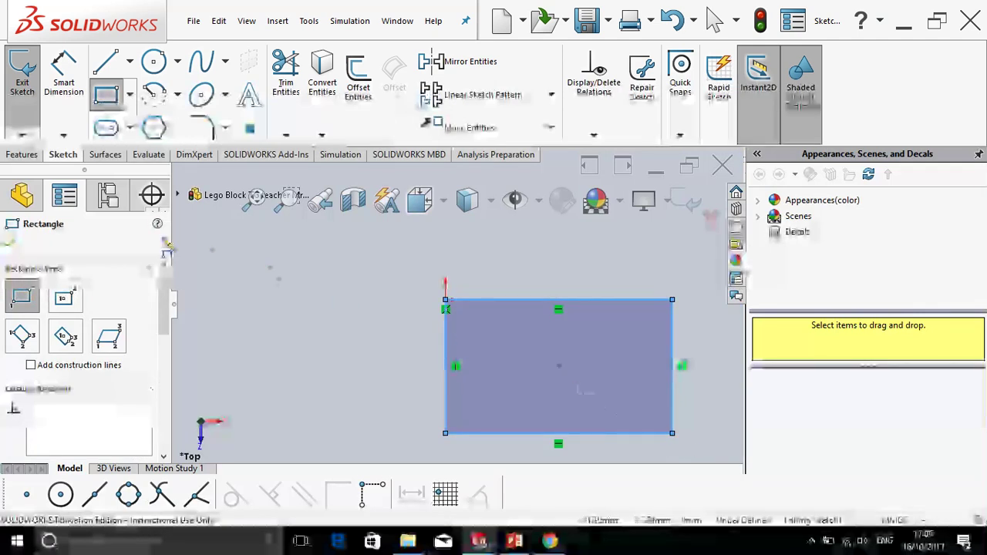
left_click(10, 247)
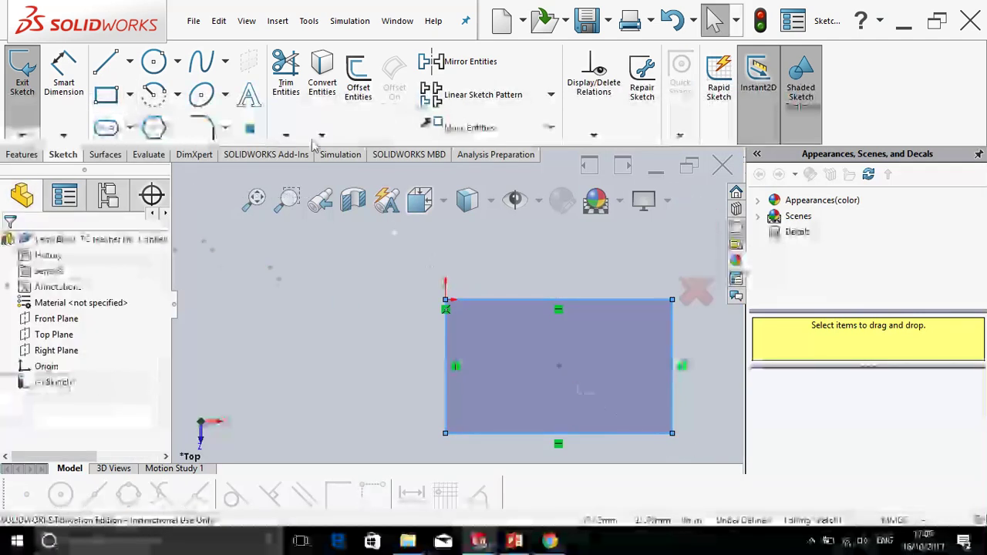
Restart the Rectangle tool and draw three extra corner rectangles overlapping the first one.
key("Return")
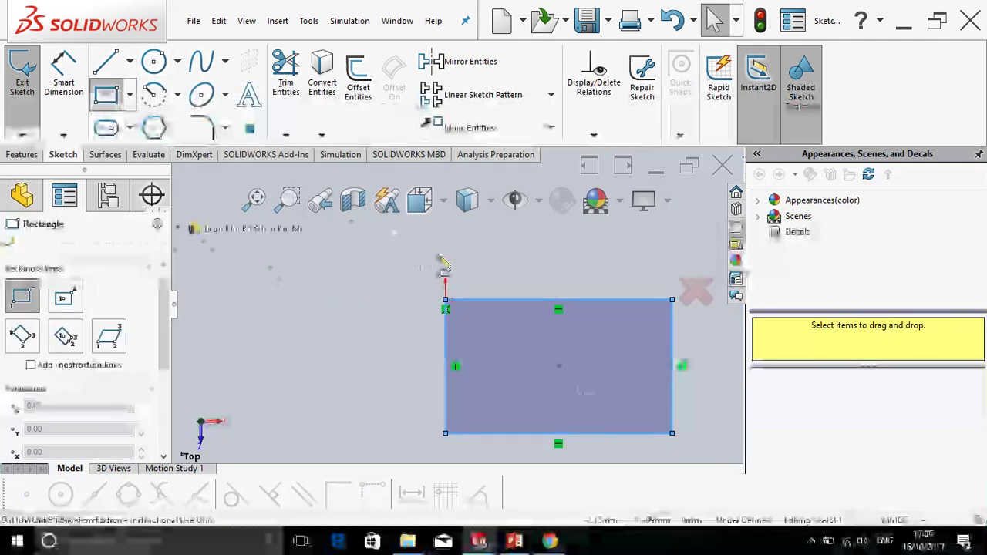
left_click(451, 268)
left_click(723, 417)
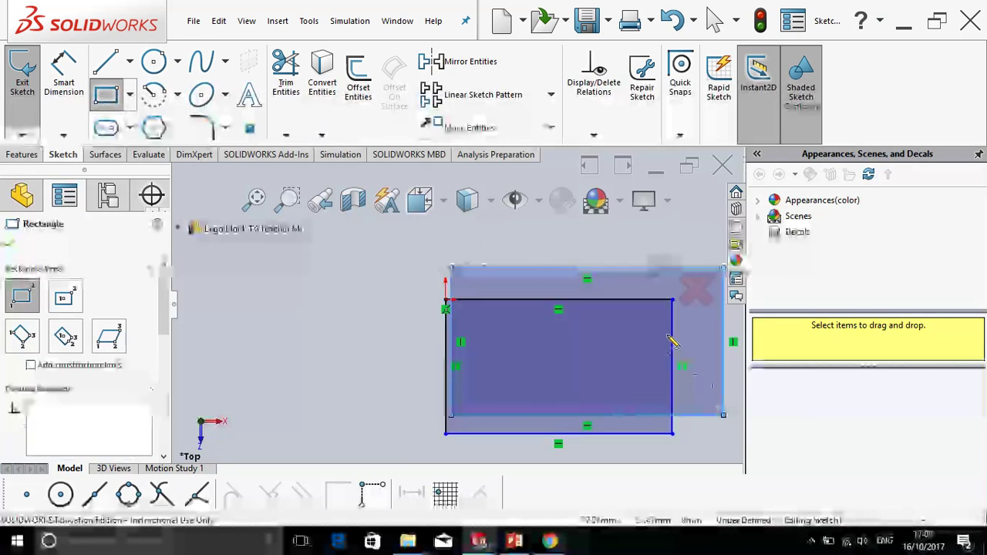
left_click(344, 323)
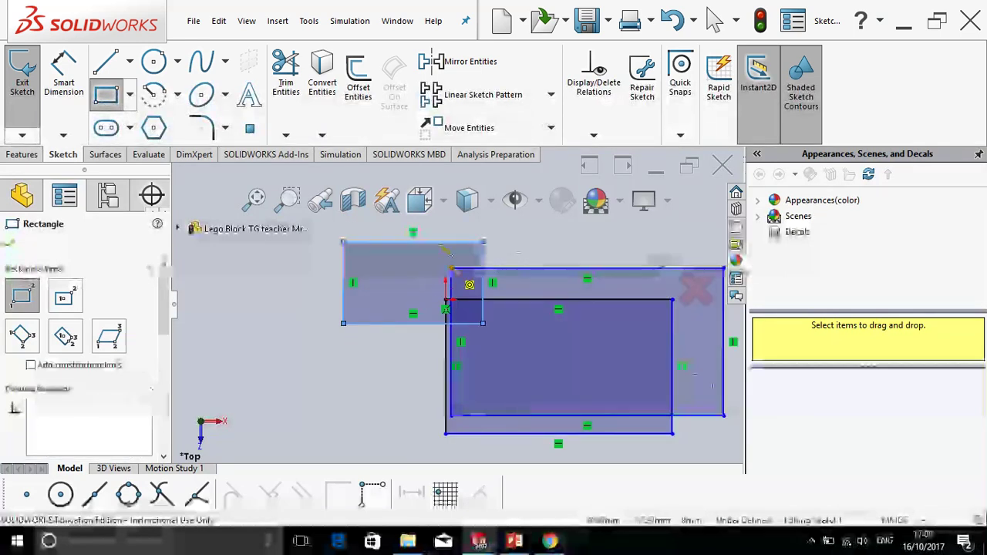
left_click(440, 230)
left_click(547, 293)
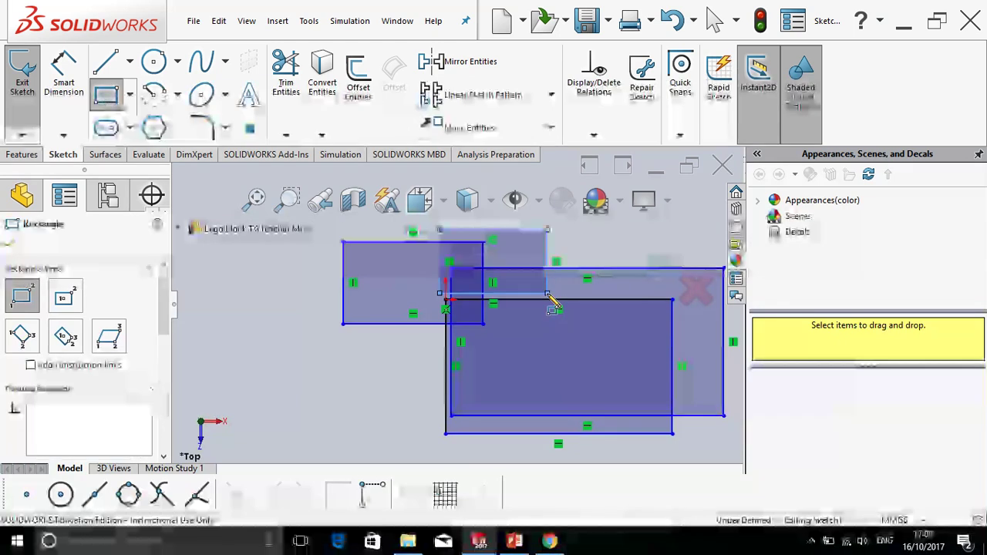
Undo the three extra rectangles, keeping only the one that starts at the origin.
left_click(670, 29)
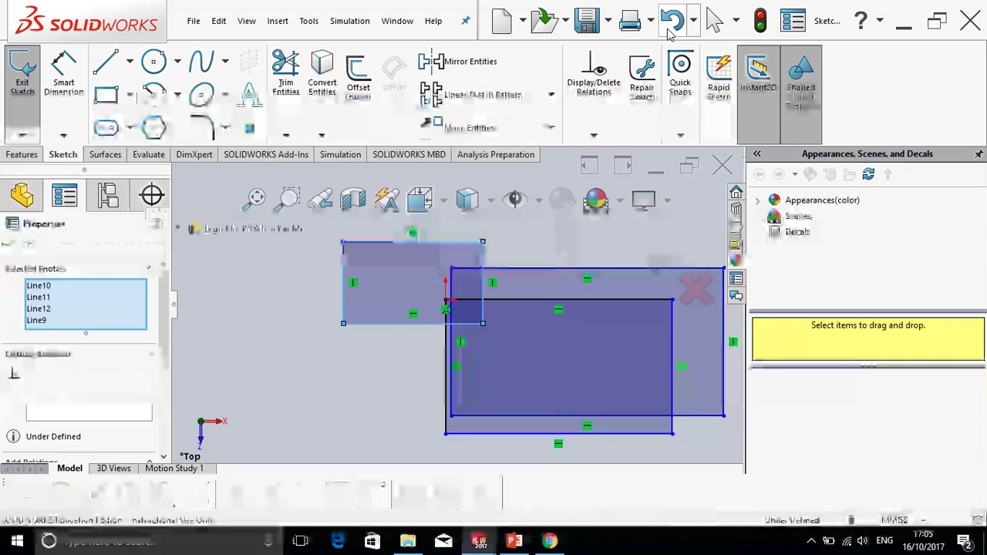
left_click(670, 30)
left_click(669, 29)
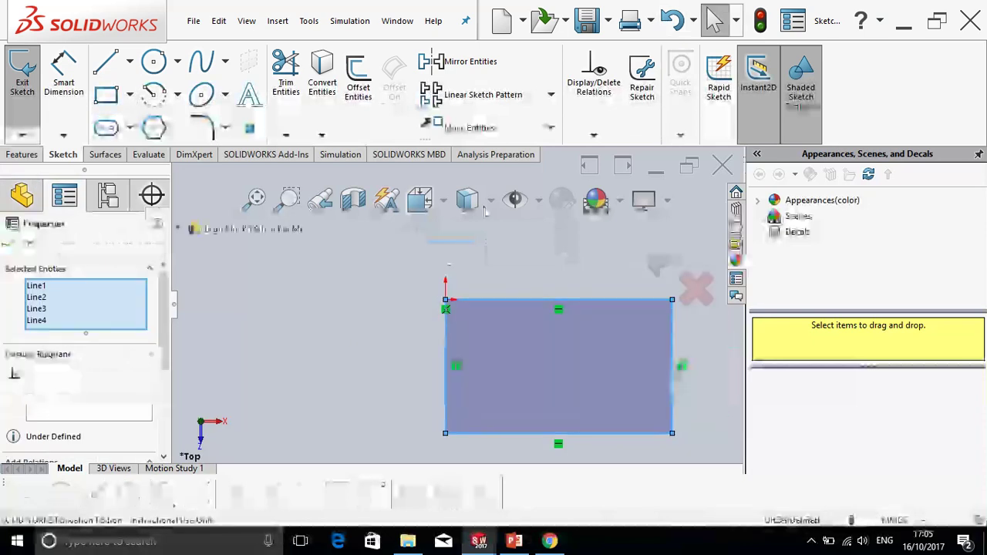
left_click(387, 293)
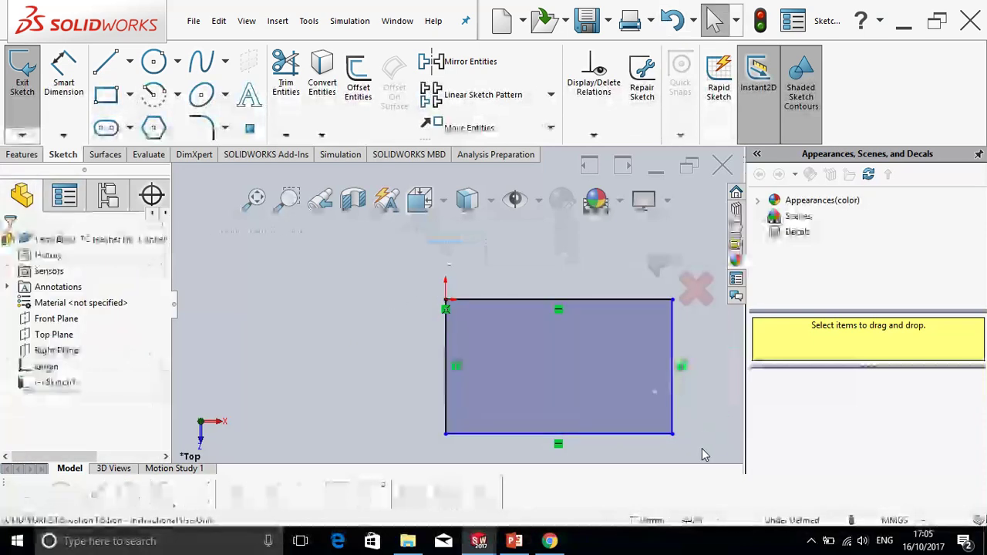
left_click_drag(700, 445, 425, 279)
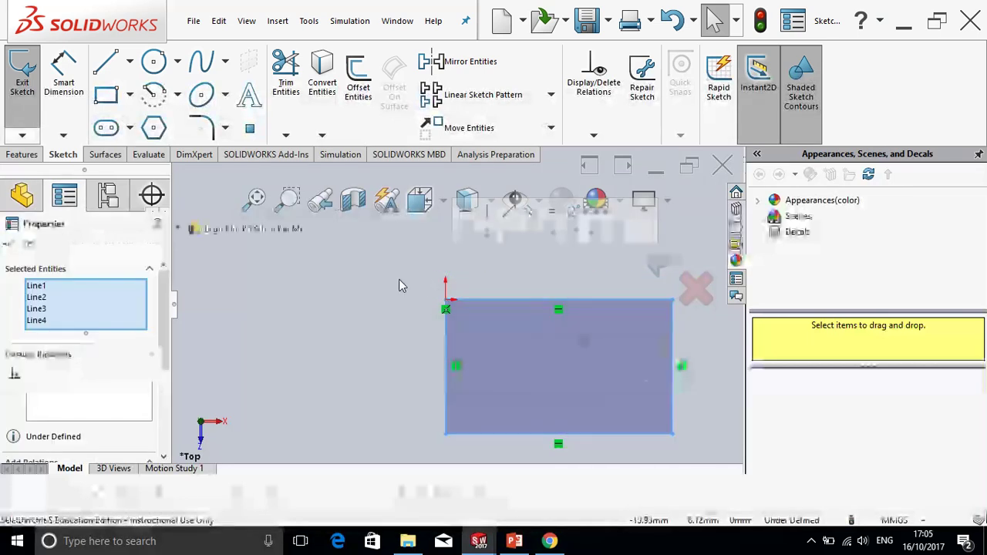
key("Escape")
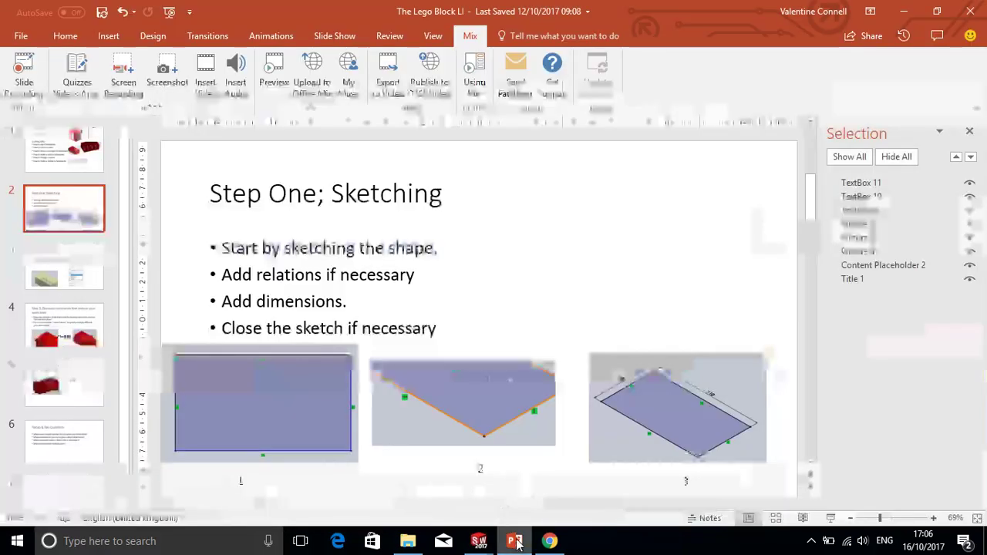
Switch to PowerPoint, review the learning aims, Step One and Step Two slides of the Lego block lesson, and return to SOLIDWORKS.
left_click(514, 541)
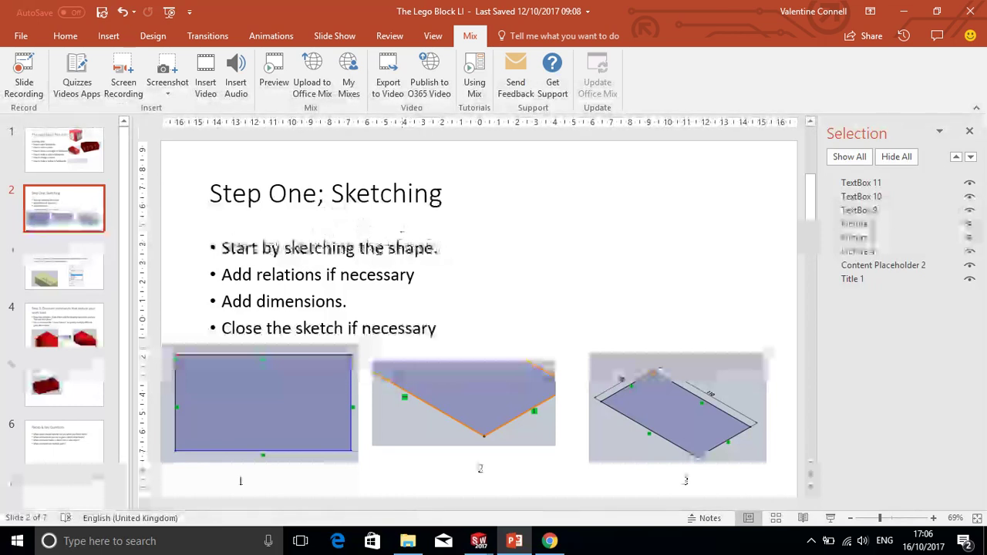
left_click(91, 158)
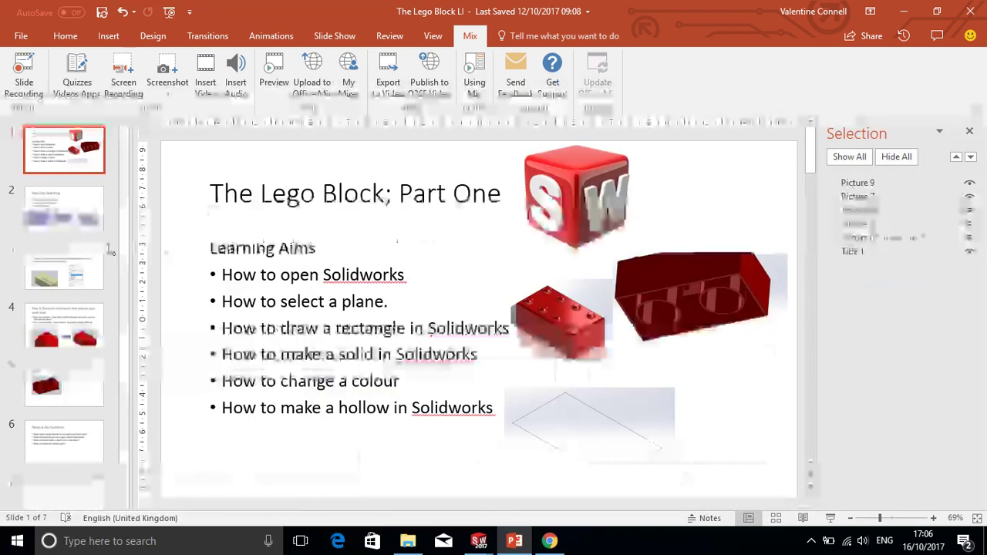
left_click(86, 271)
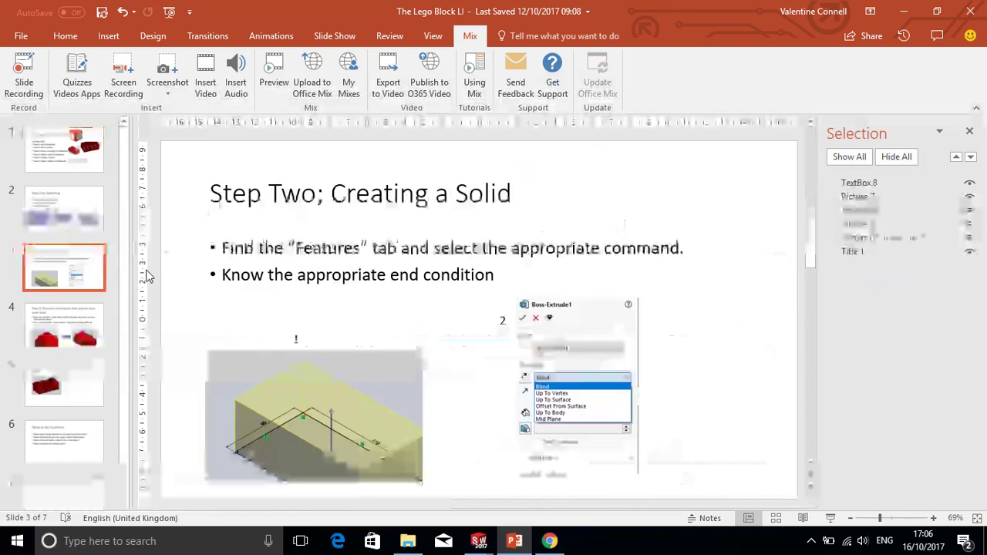
left_click(92, 238)
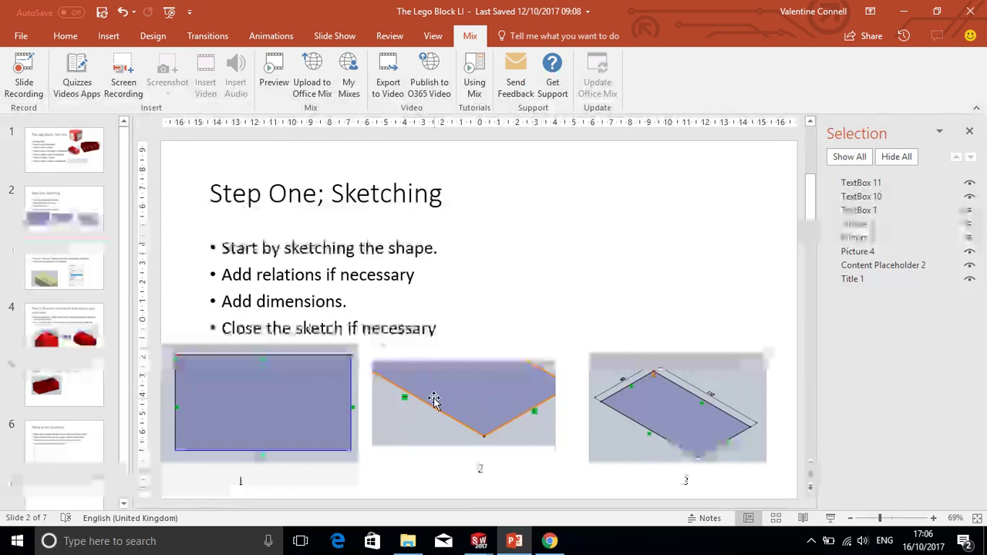
left_click(479, 541)
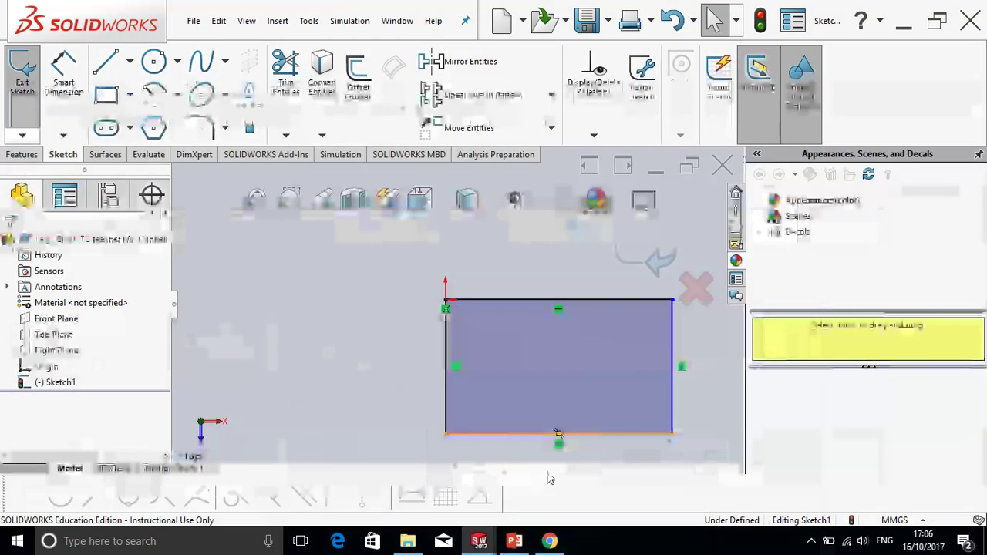
Delete the coincident relation at the rectangle's origin corner and move the whole rectangle down and right, away from the origin.
scroll(568, 458, "down", 5)
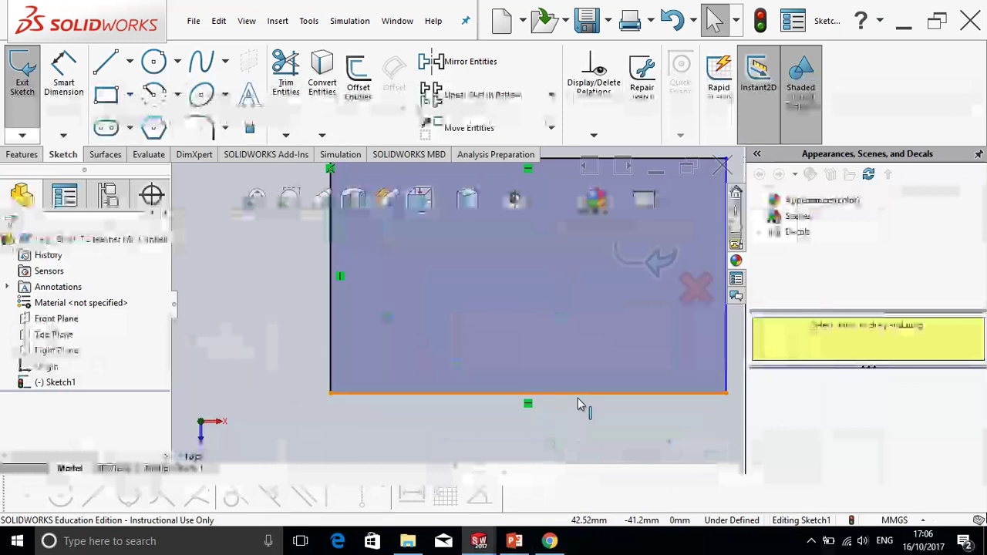
scroll(493, 386, "up", 3)
scroll(502, 376, "up", 2)
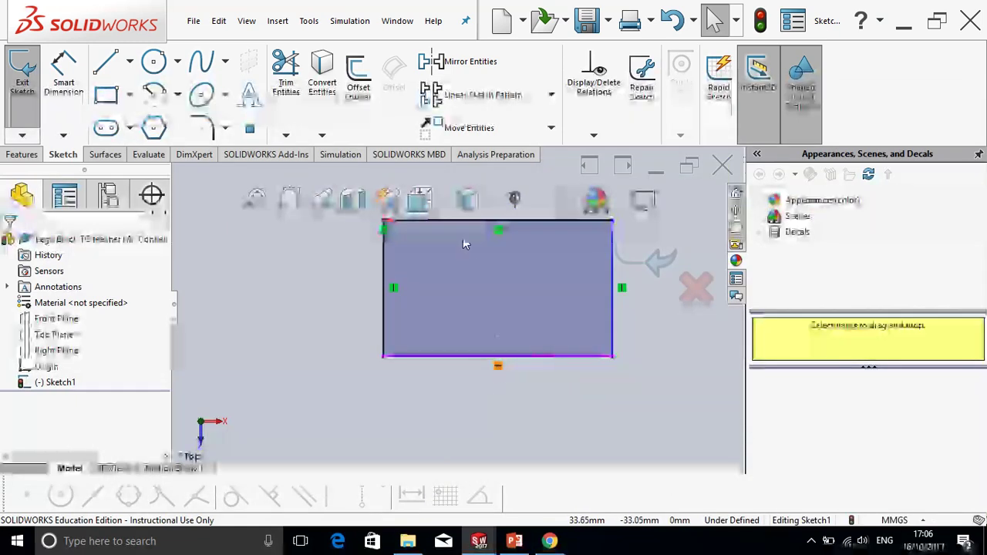
scroll(506, 265, "up", 2)
scroll(512, 263, "down", 2)
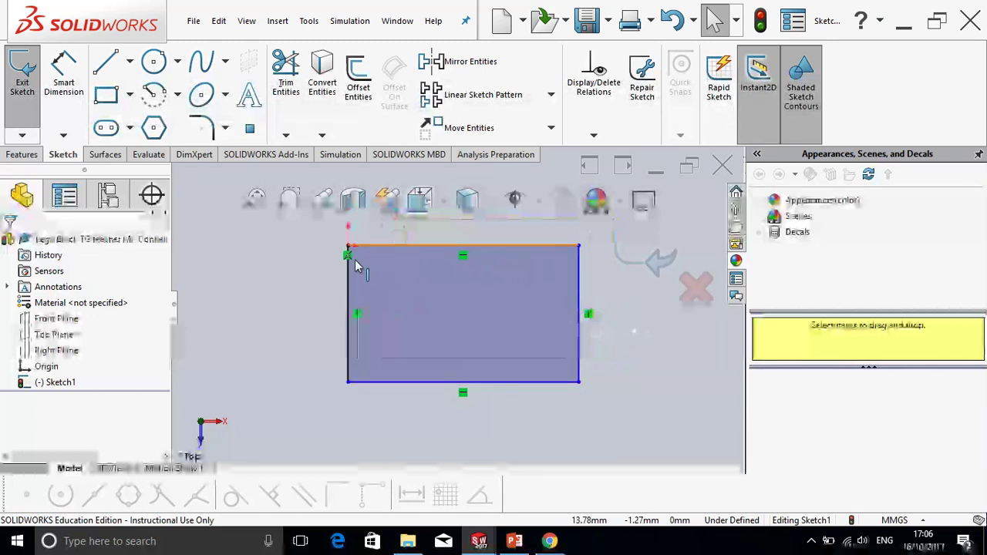
mouse_move(349, 261)
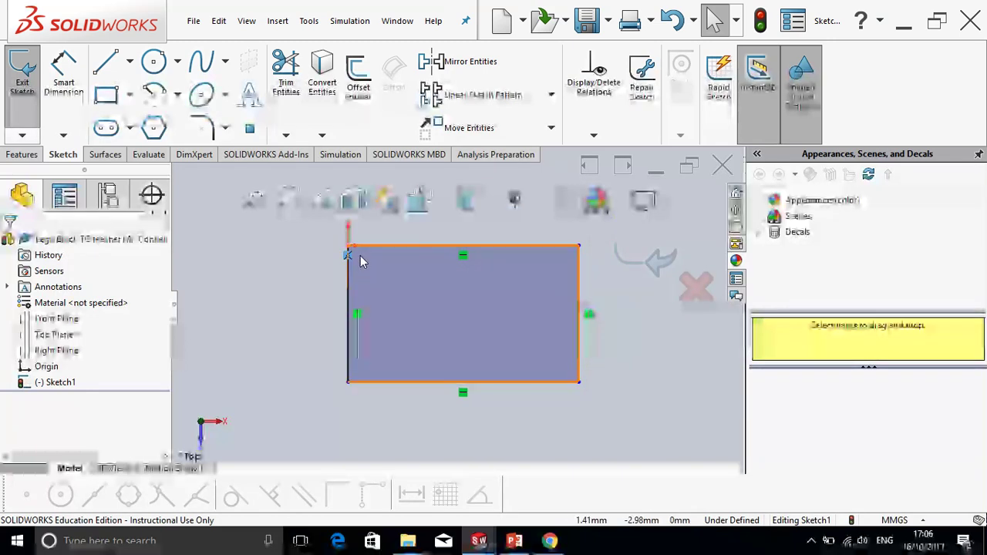
left_click_drag(633, 416, 445, 292)
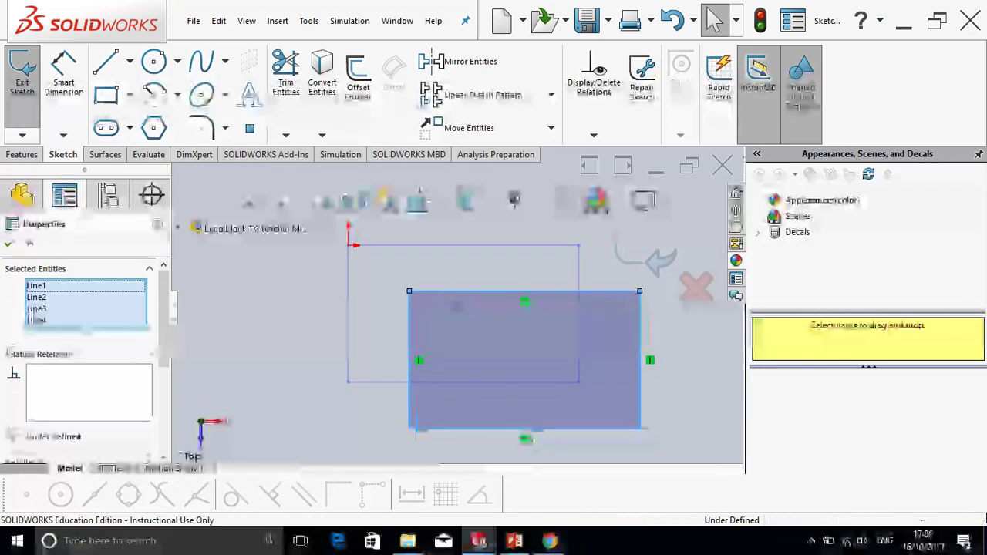
left_click(441, 302)
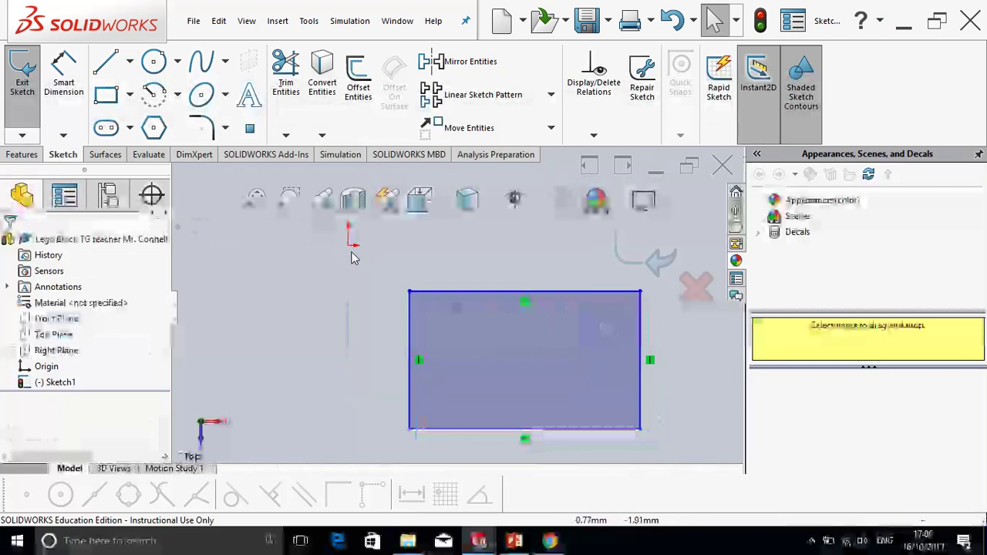
Add a Coincident relation between the rectangle's upper-left corner and the origin.
left_click(409, 293)
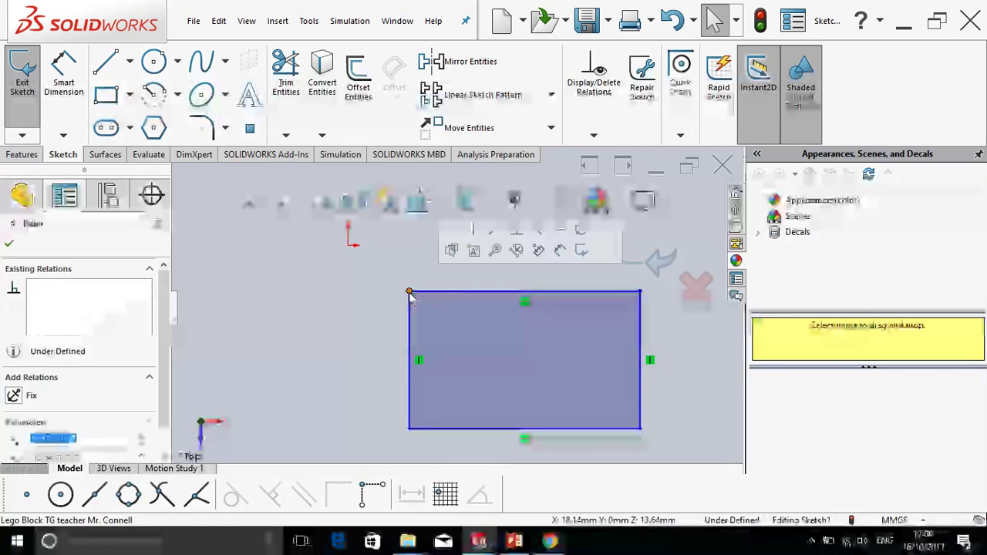
left_click(348, 247, "ctrl")
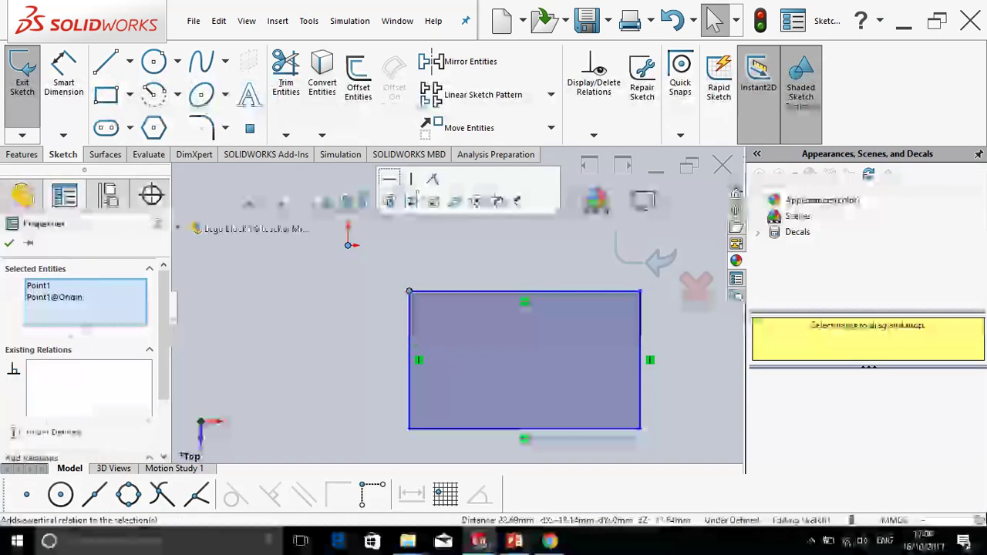
left_click(433, 180)
left_click(324, 286)
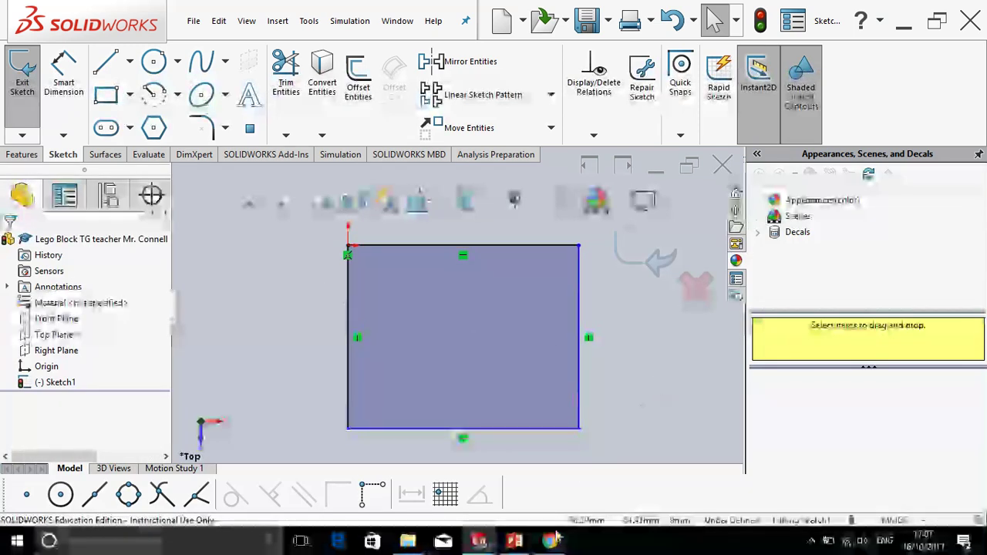
Switch to PowerPoint, check the rectangle's dimensions in the third picture of the Step One slide, and return to SOLIDWORKS.
left_click(530, 530)
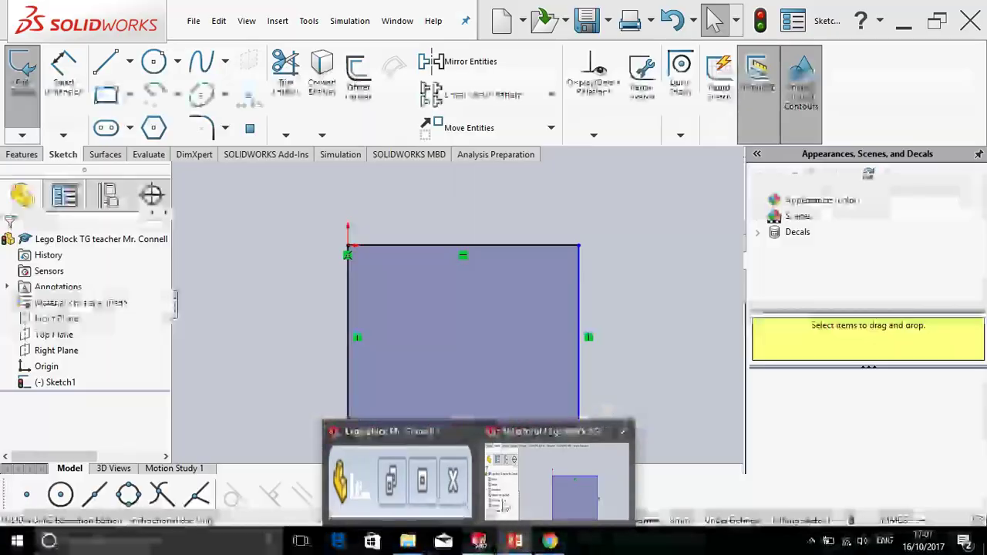
left_click(505, 507)
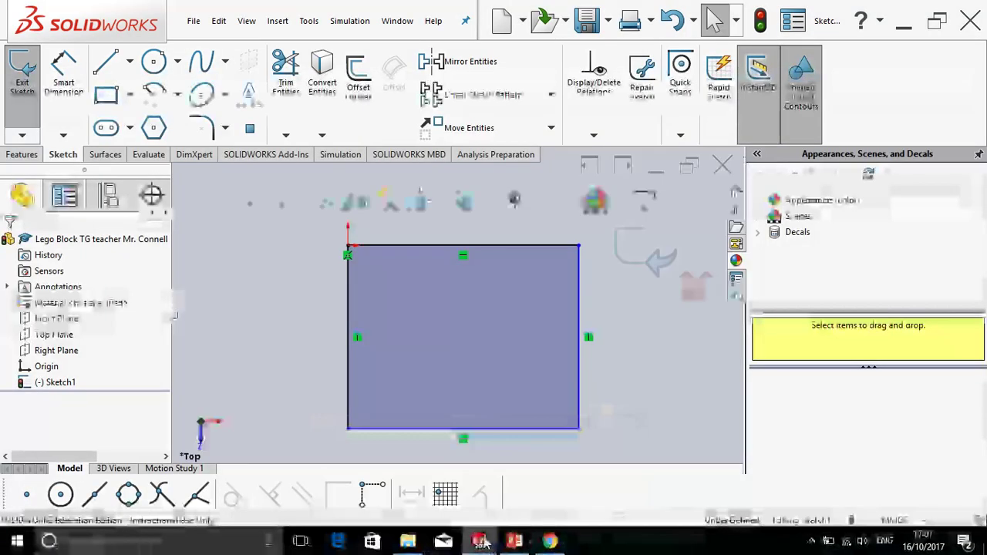
mouse_move(514, 542)
mouse_move(456, 494)
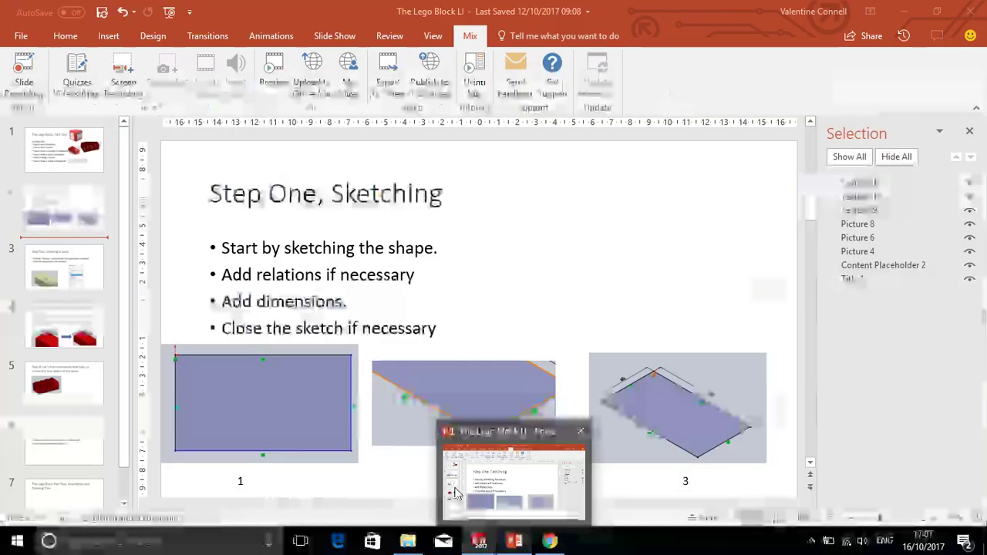
left_click(456, 494)
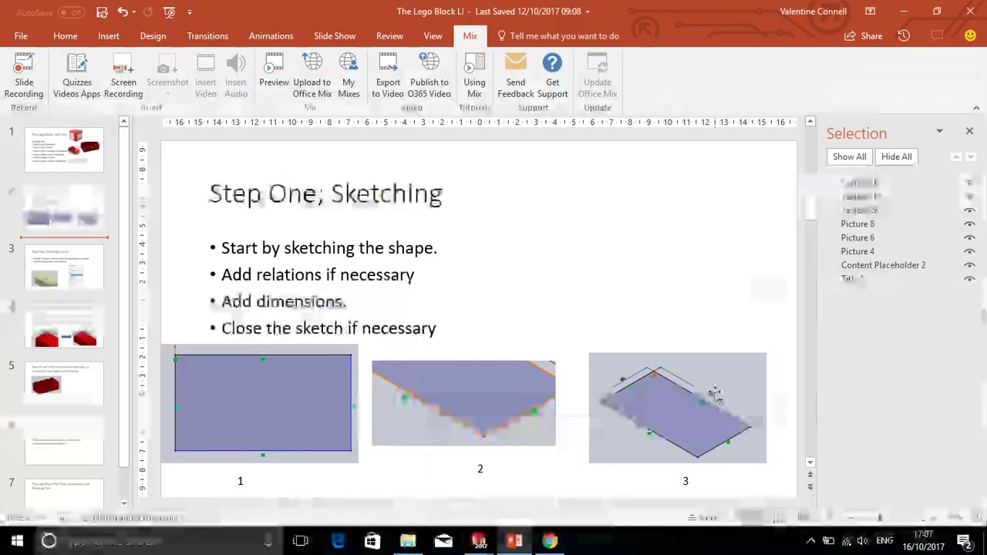
left_click(938, 520)
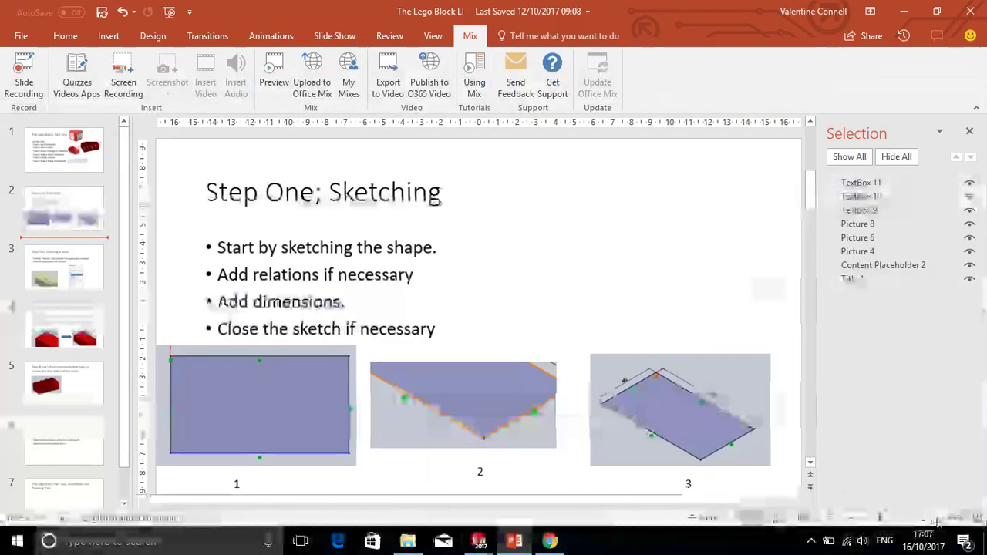
left_click_drag(591, 505, 714, 504)
scroll(710, 491, "down", 2)
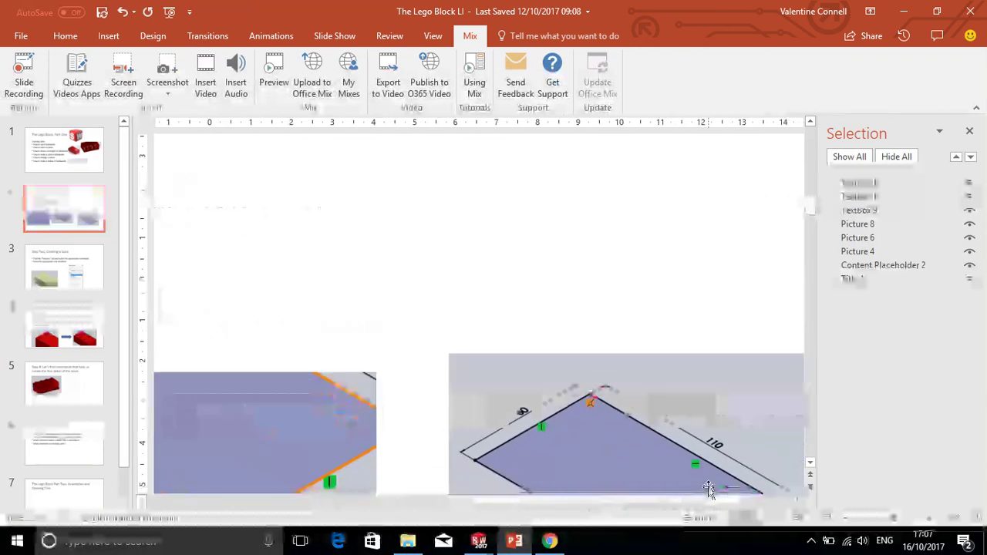
mouse_move(493, 548)
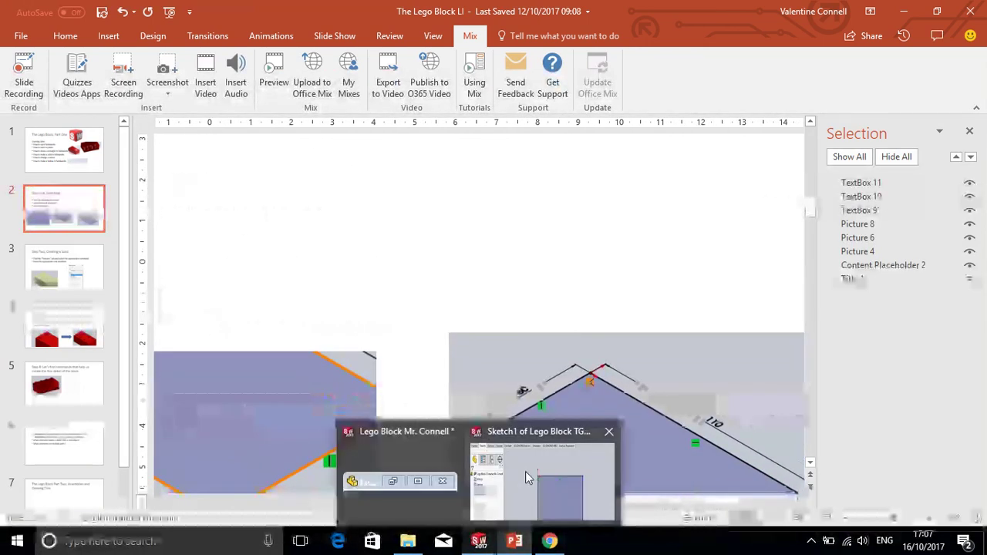
left_click(525, 471)
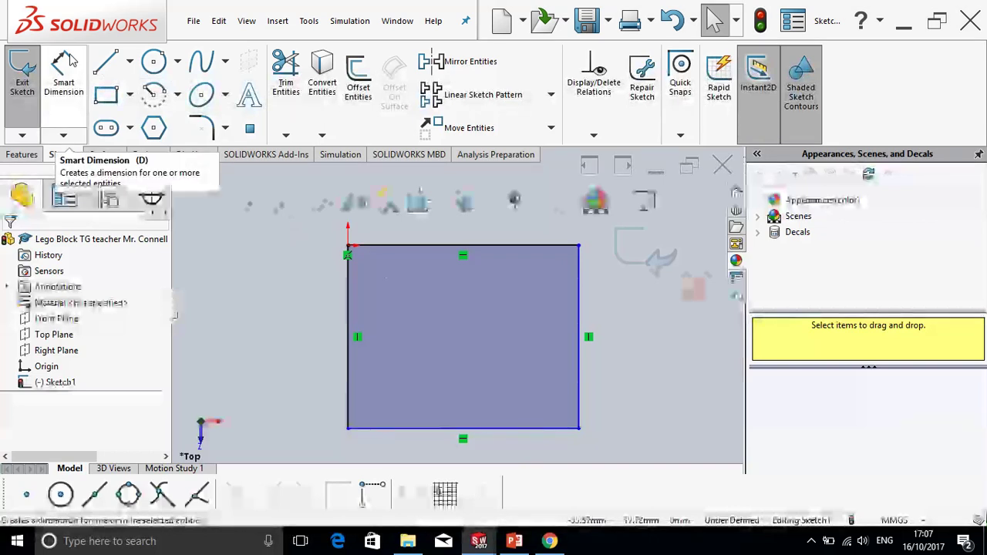
Dimension the rectangle's left vertical edge to 60 mm with Smart Dimension, placing the dimension outside the shape.
left_click(71, 60)
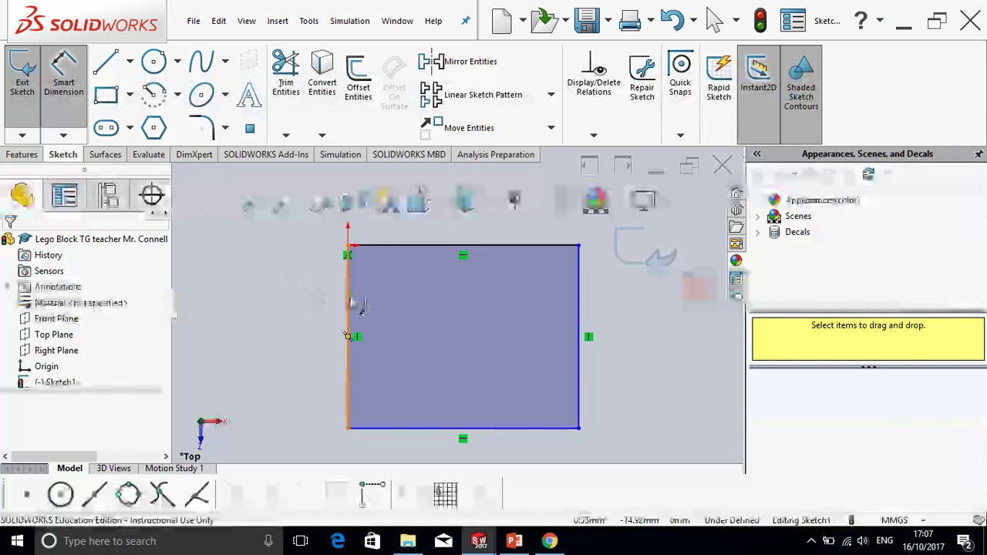
left_click_drag(353, 305, 283, 313)
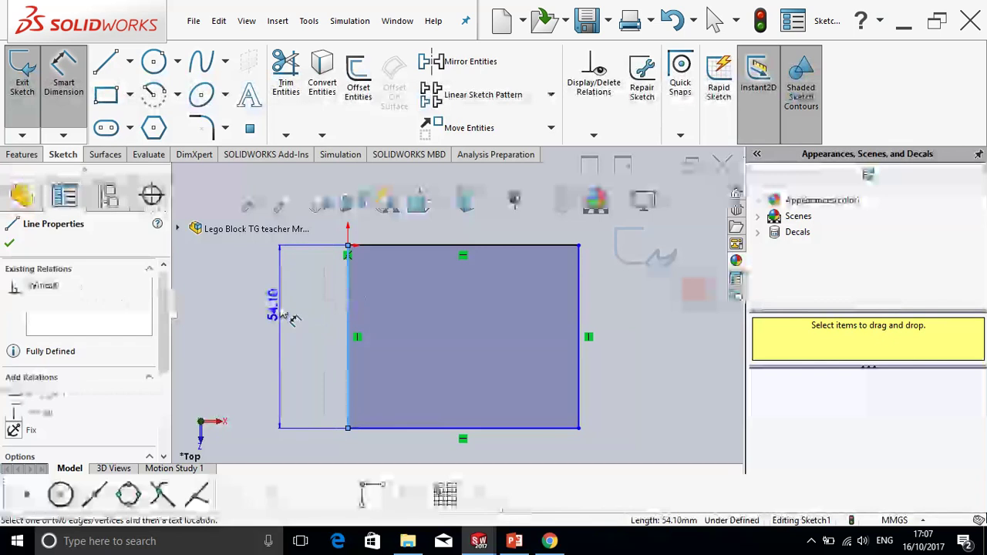
left_click(282, 313)
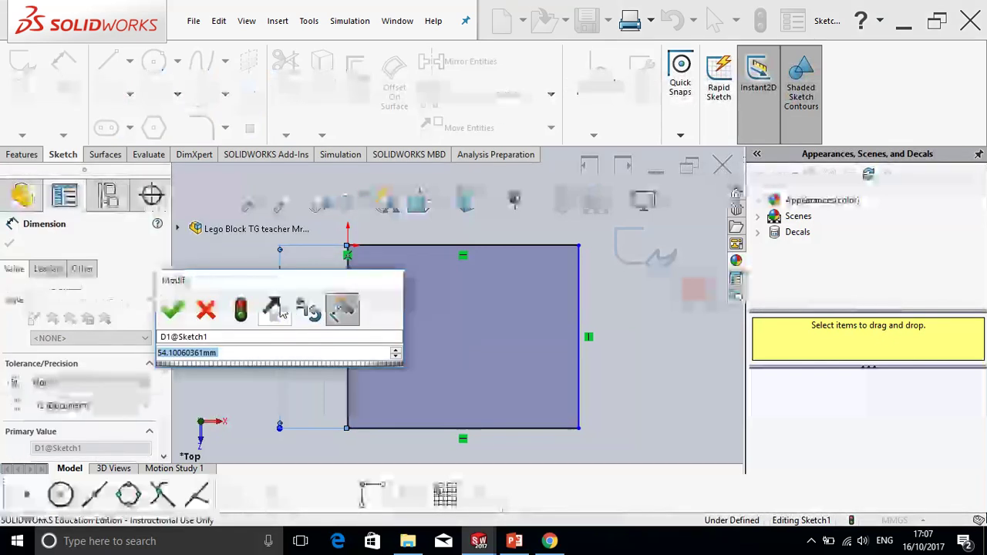
type("60")
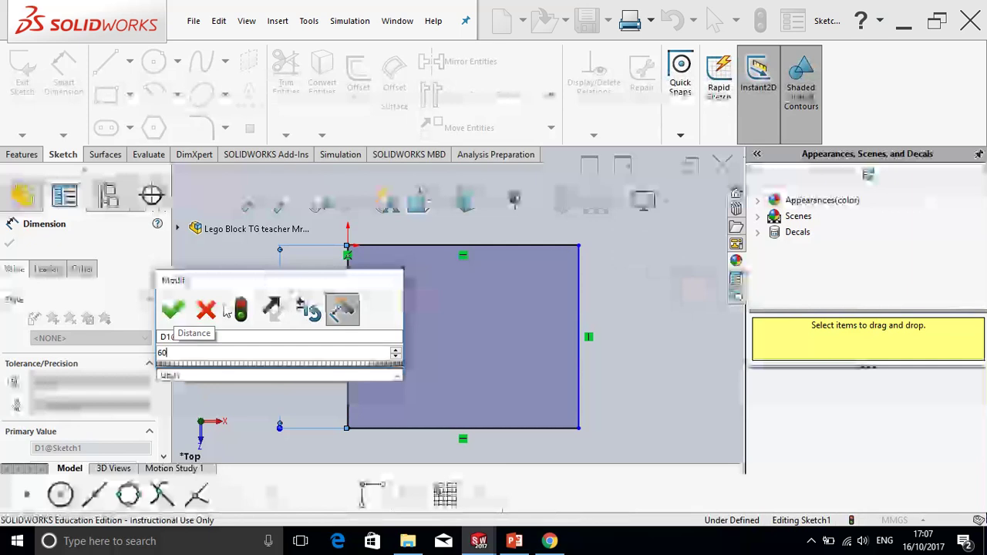
left_click(178, 313)
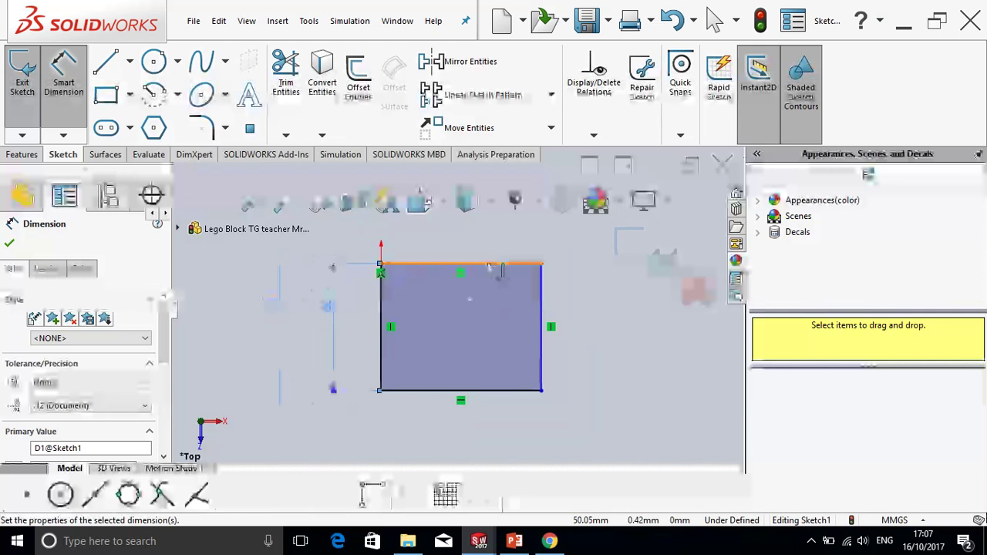
Dimension the rectangle's top edge to 110 mm, placing the dimension above it, and finish the Smart Dimension tool.
left_click(488, 264)
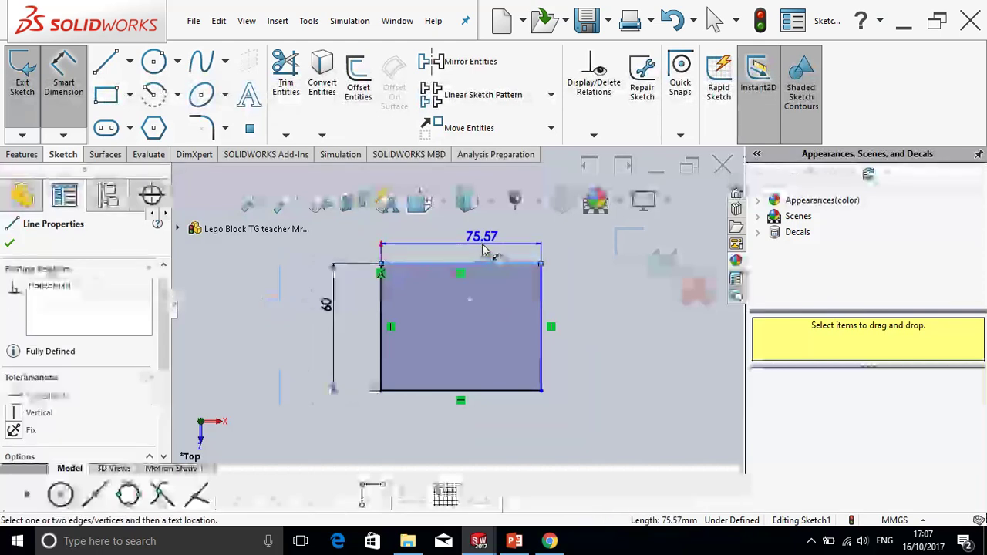
left_click(483, 251)
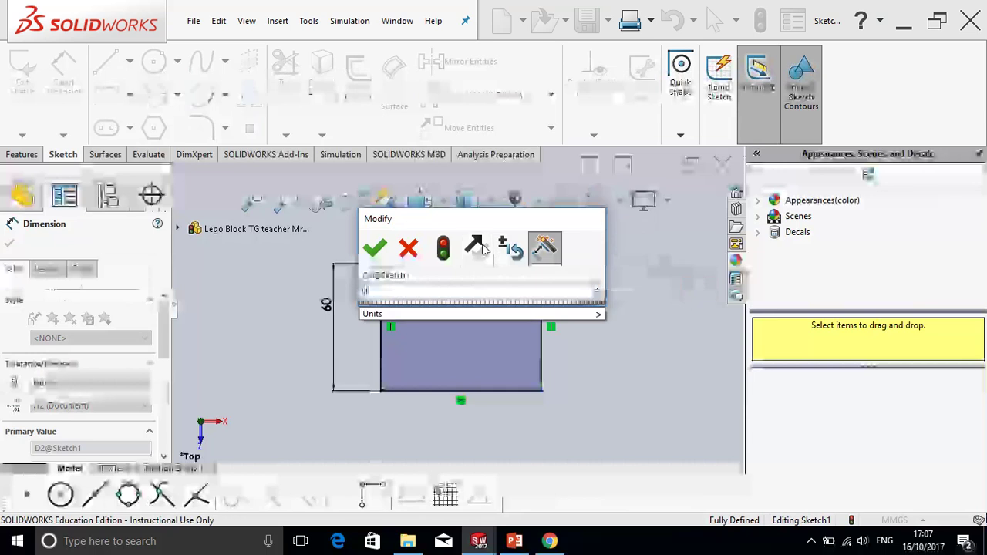
type("110")
key("Return")
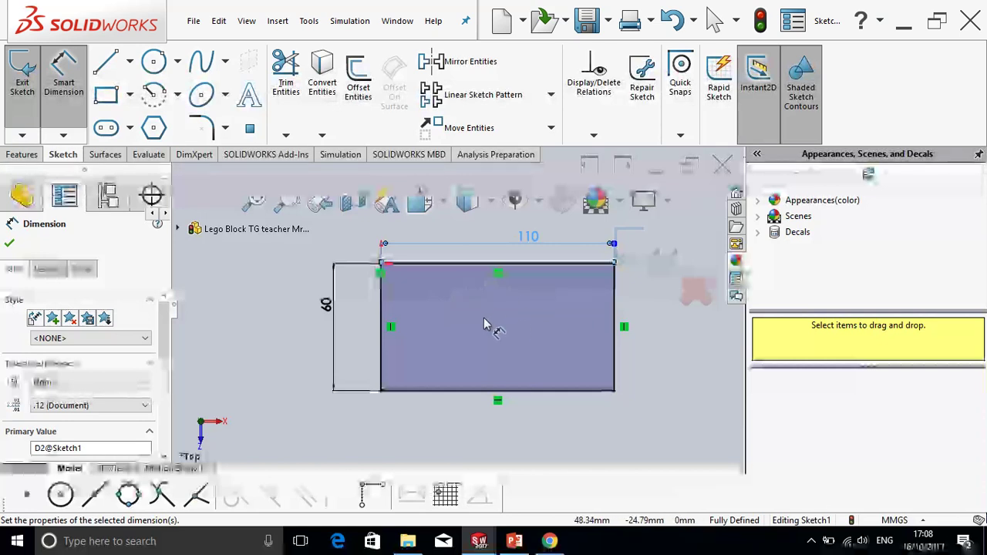
left_click(11, 244)
scroll(533, 374, "up", 2)
key("Escape")
scroll(614, 370, "down", 2)
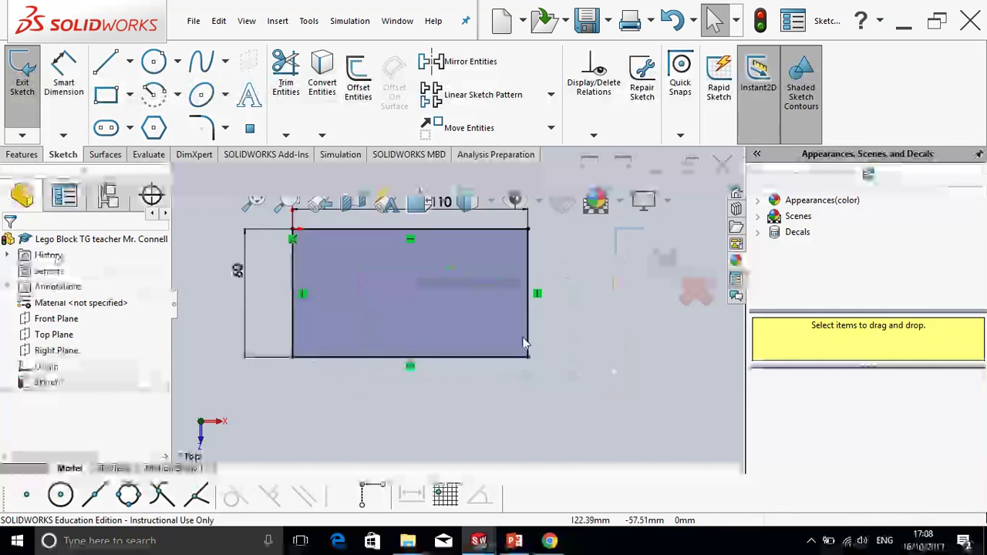
left_click(65, 71)
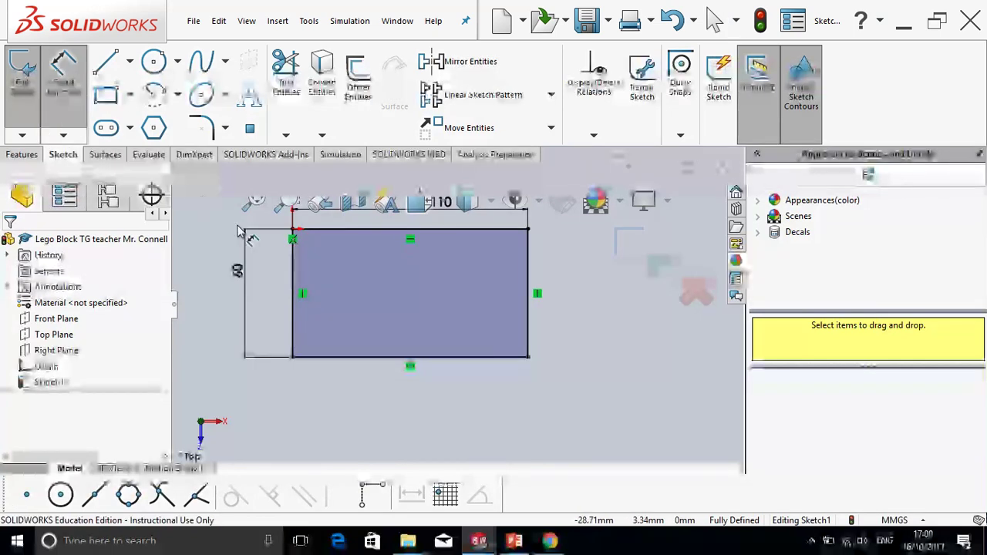
scroll(410, 274, "up", 2)
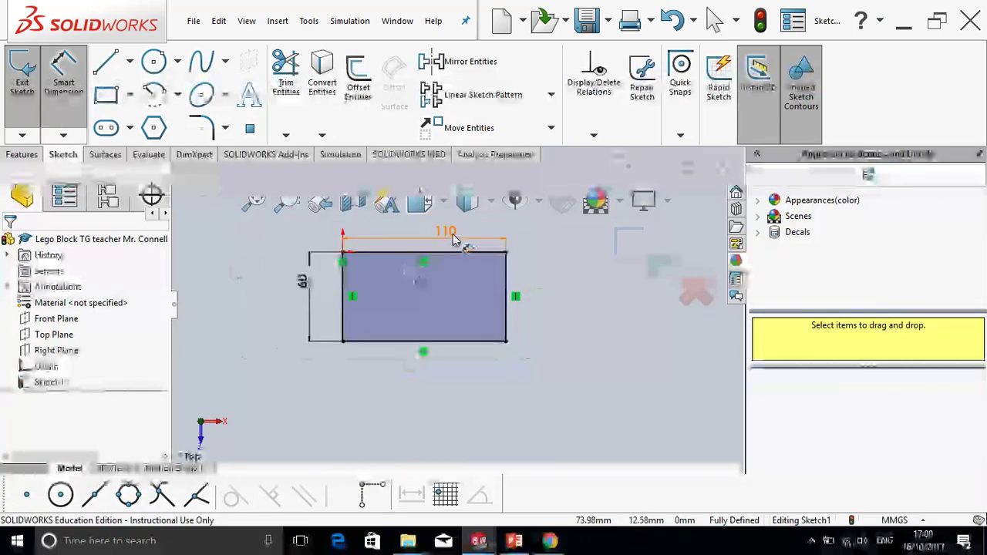
left_click(454, 233)
key("Return")
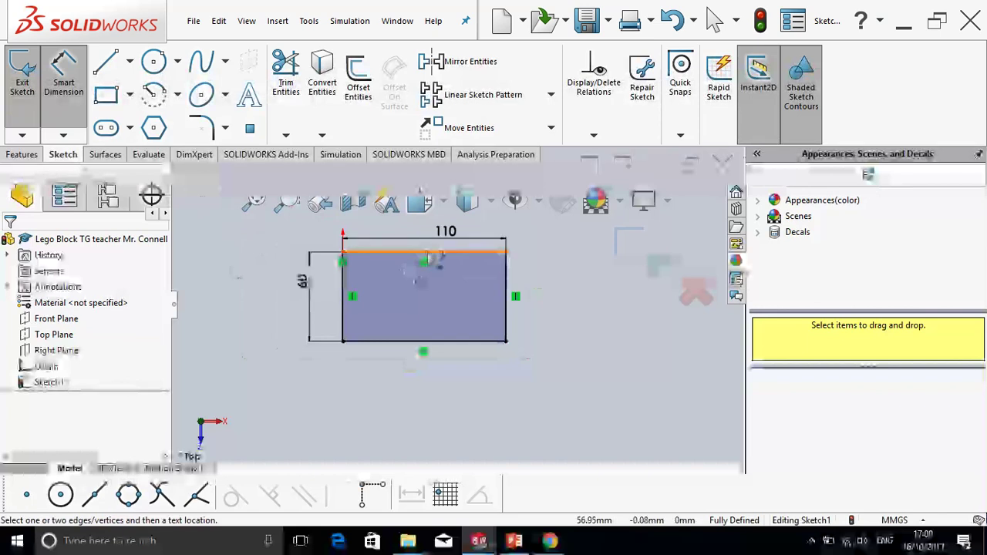
left_click(343, 253)
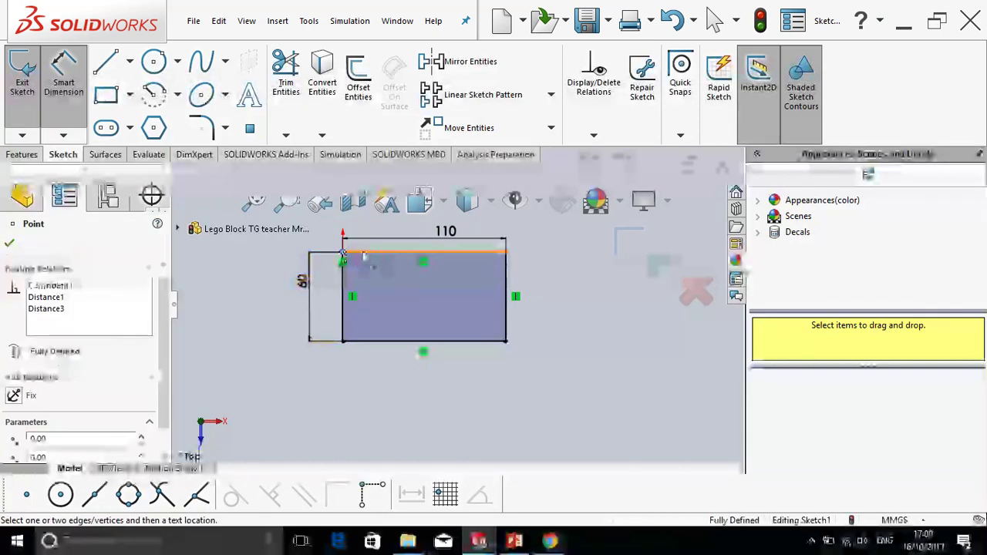
left_click(370, 253)
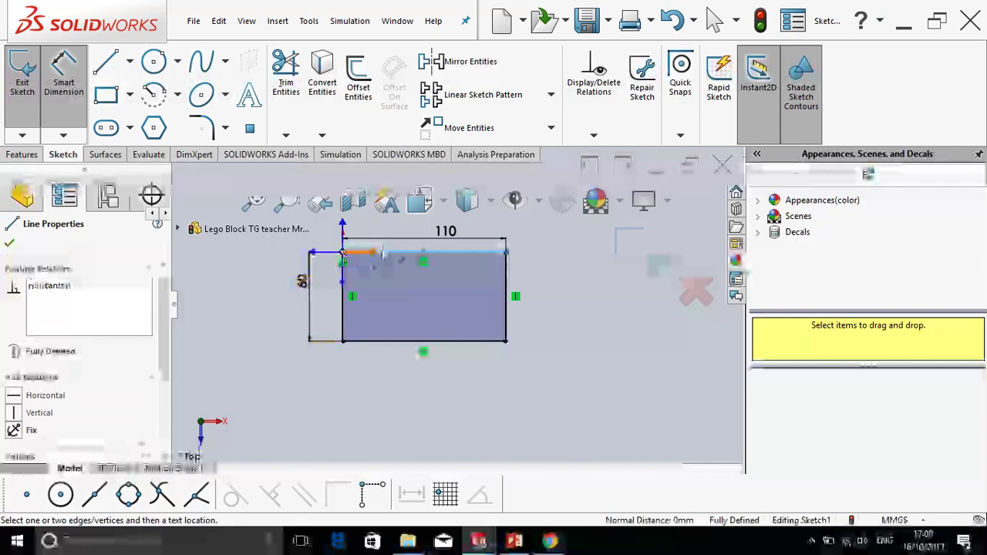
scroll(390, 257, "down", 5)
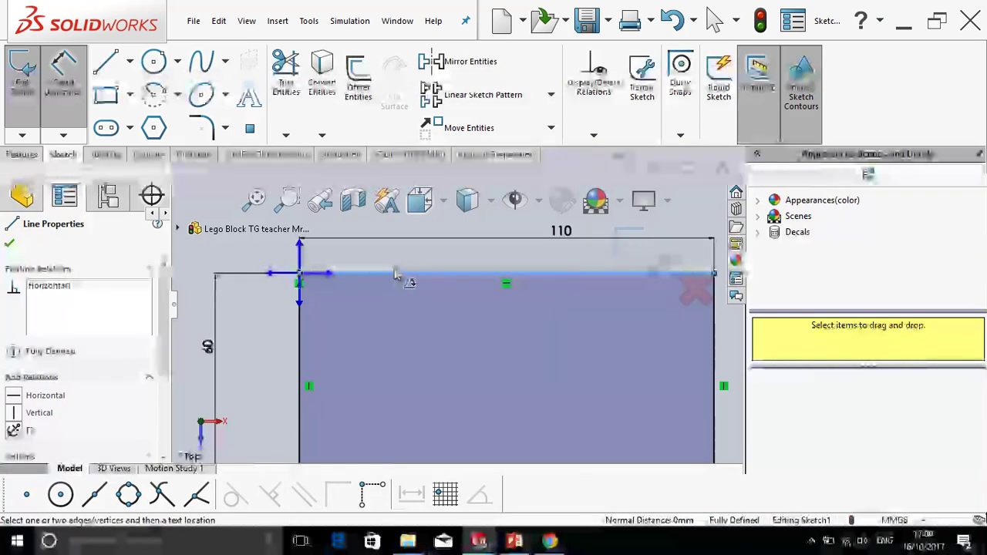
key("Escape")
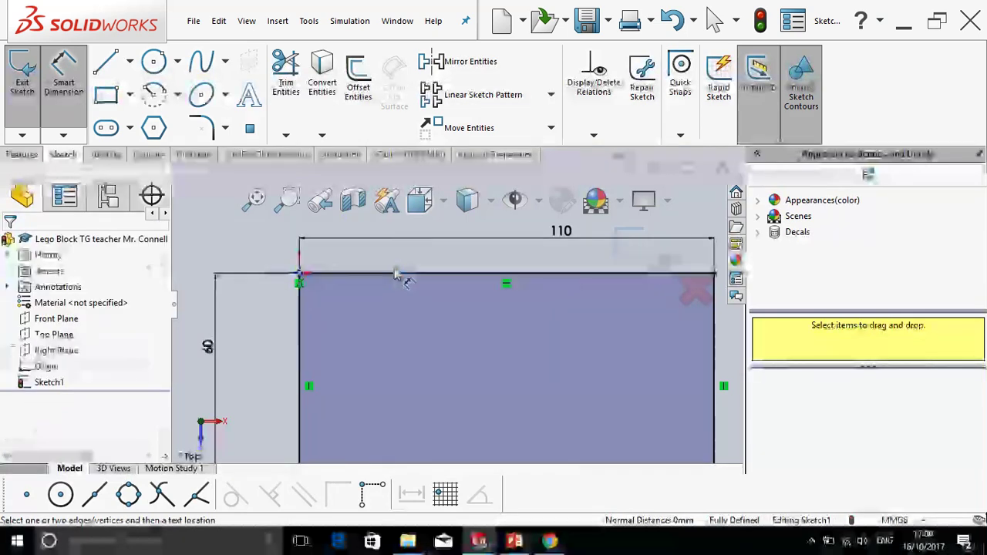
key("z")
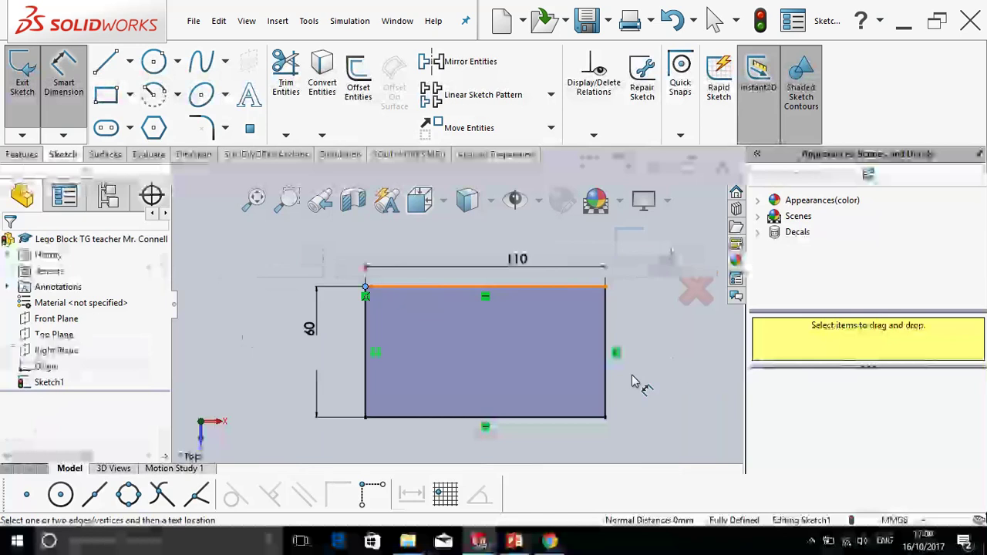
Switch to PowerPoint, zoom out the Step One slide to review its sketching instructions, and return to SOLIDWORKS.
mouse_move(523, 531)
left_click(534, 480)
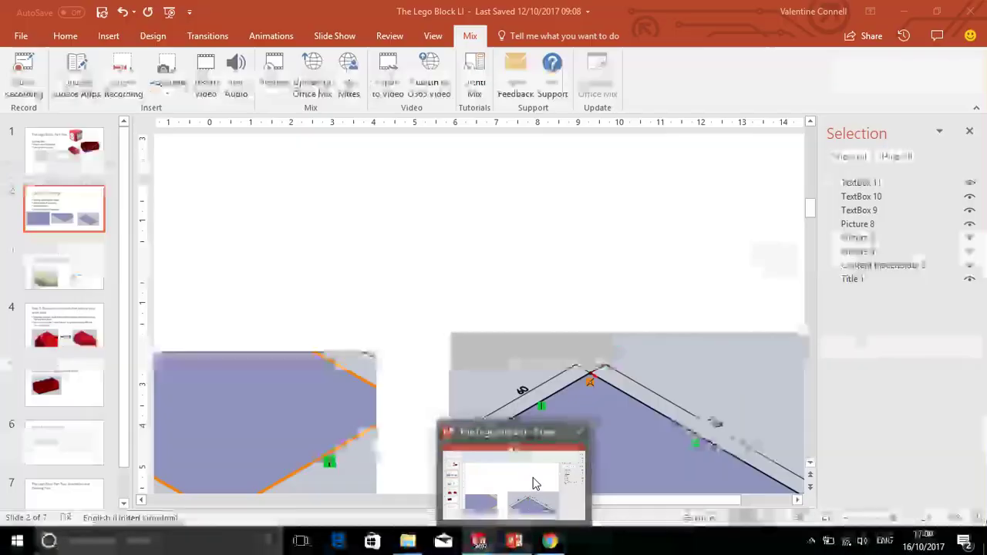
left_click(847, 520)
left_click(848, 520)
left_click(847, 520)
left_click(847, 520)
left_click(847, 520)
left_click(847, 520)
left_click(847, 520)
left_click(847, 520)
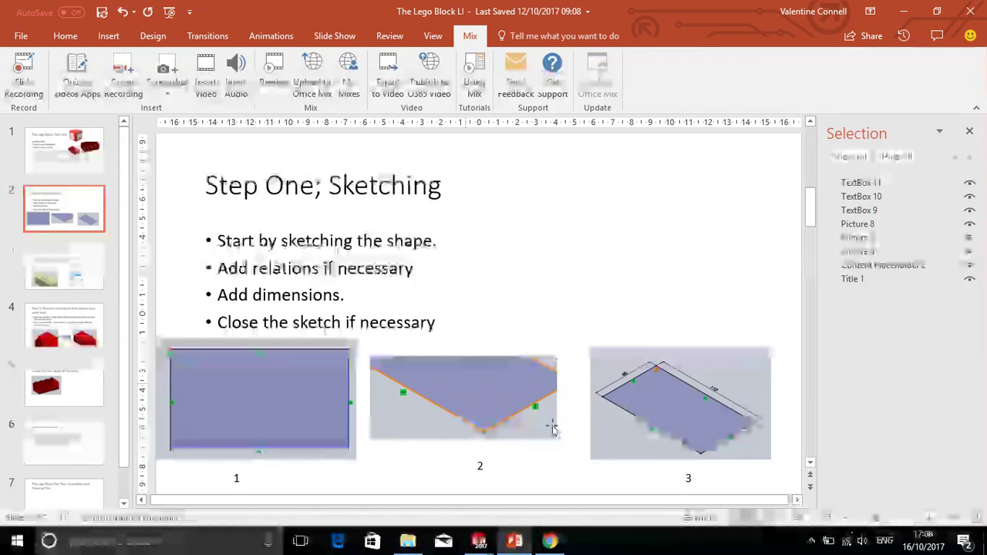
mouse_move(516, 540)
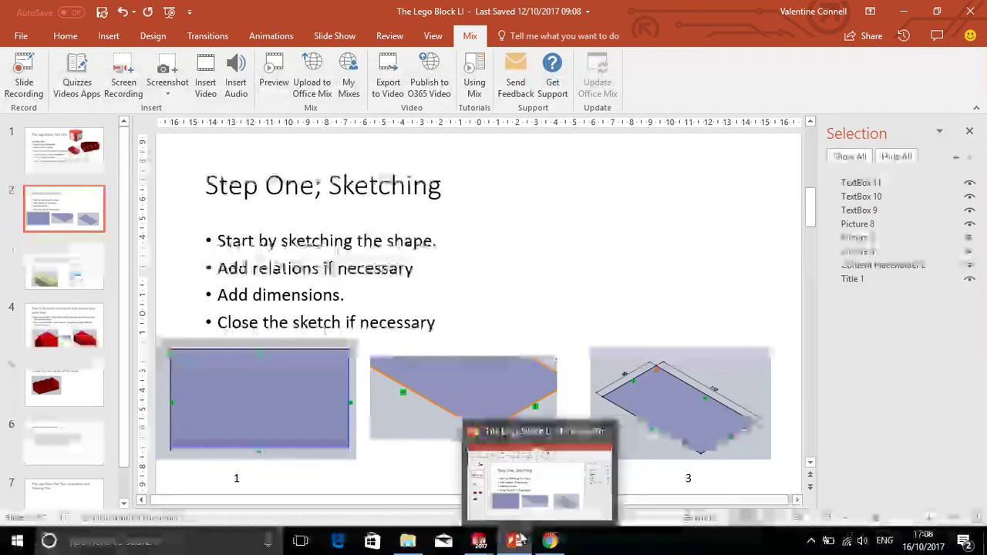
mouse_move(479, 540)
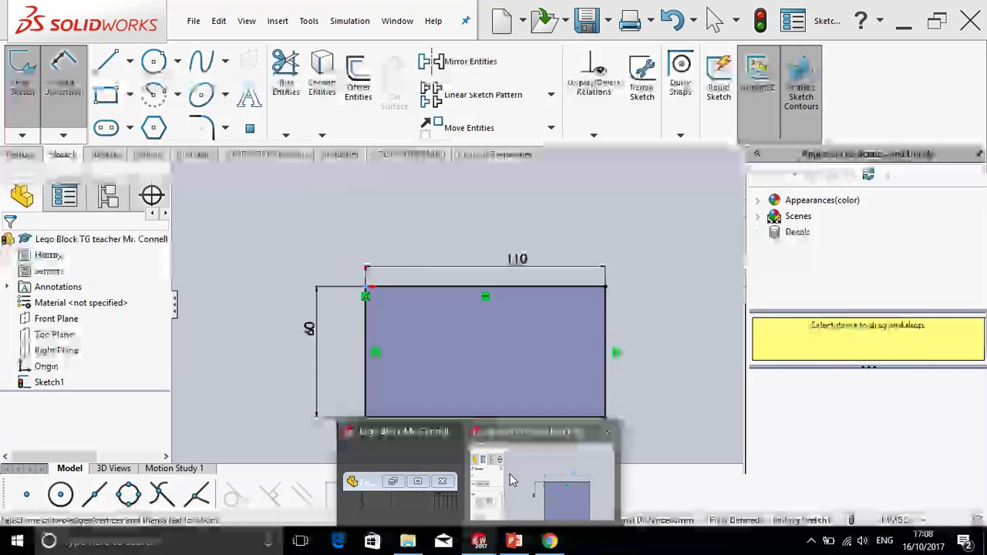
left_click(510, 473)
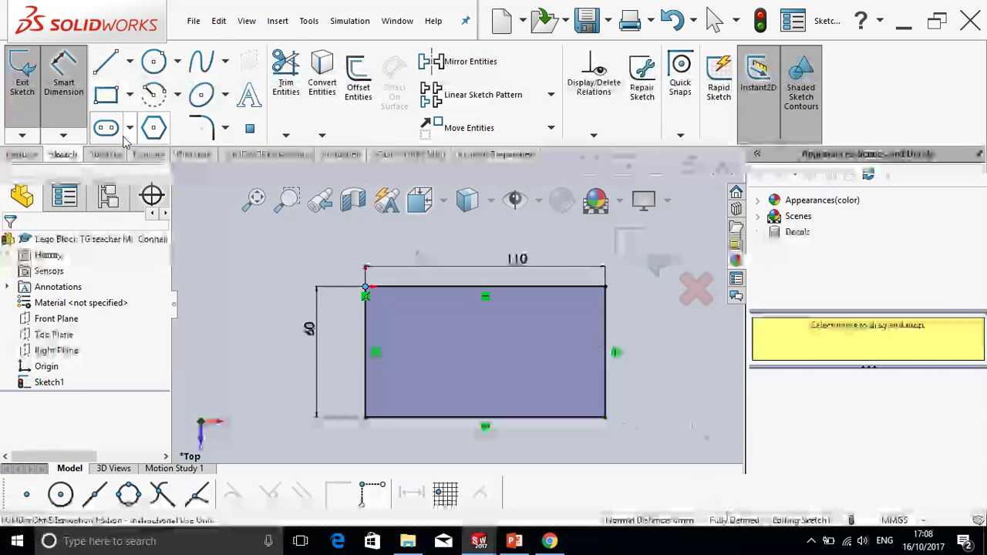
Exit the base rectangle sketch in isometric view and narrow the Appearances pane to widen the graphics area.
left_click(31, 78)
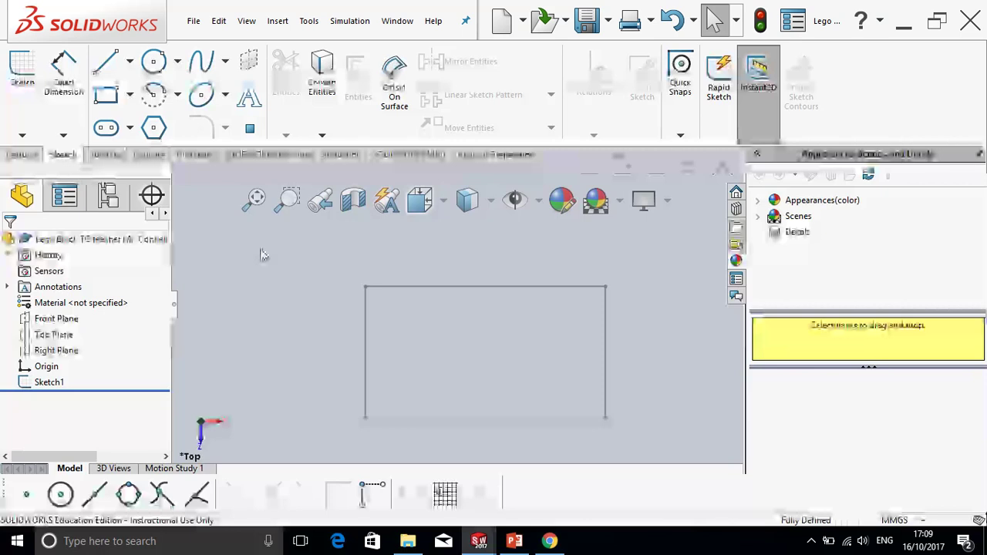
key("ctrl+7")
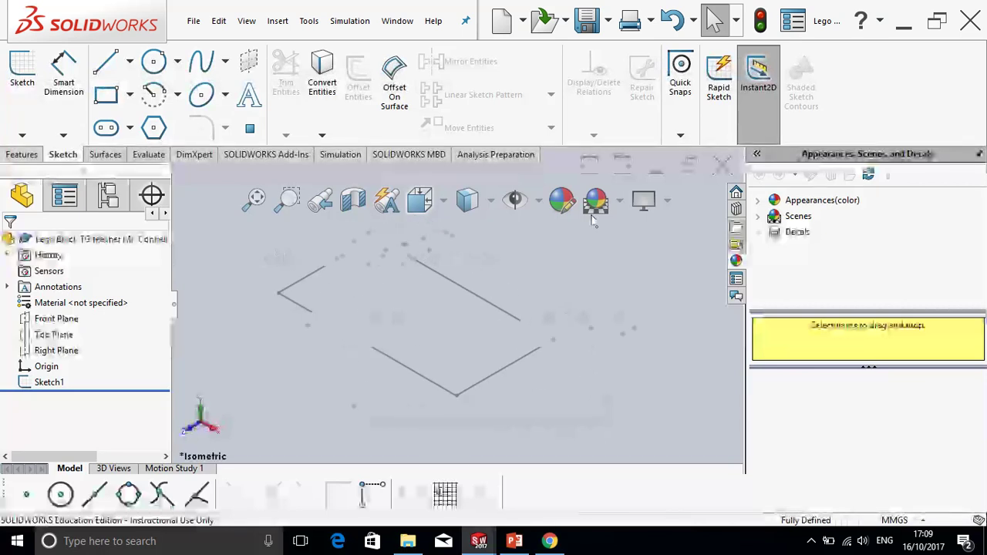
left_click_drag(748, 291, 957, 333)
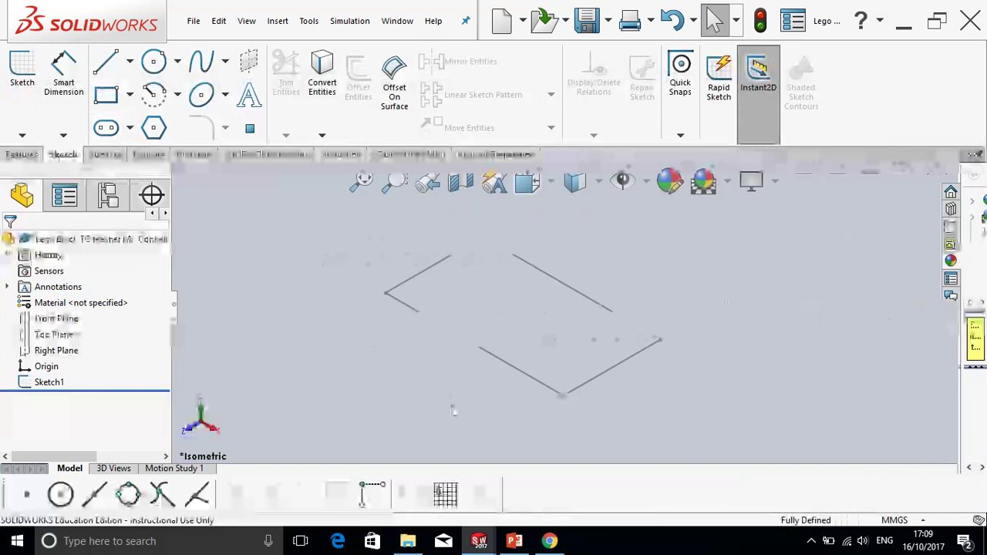
Switch to PowerPoint, read the Step Two slide on creating a solid, and return to the SOLIDWORKS part.
left_click(514, 540)
left_click(70, 266)
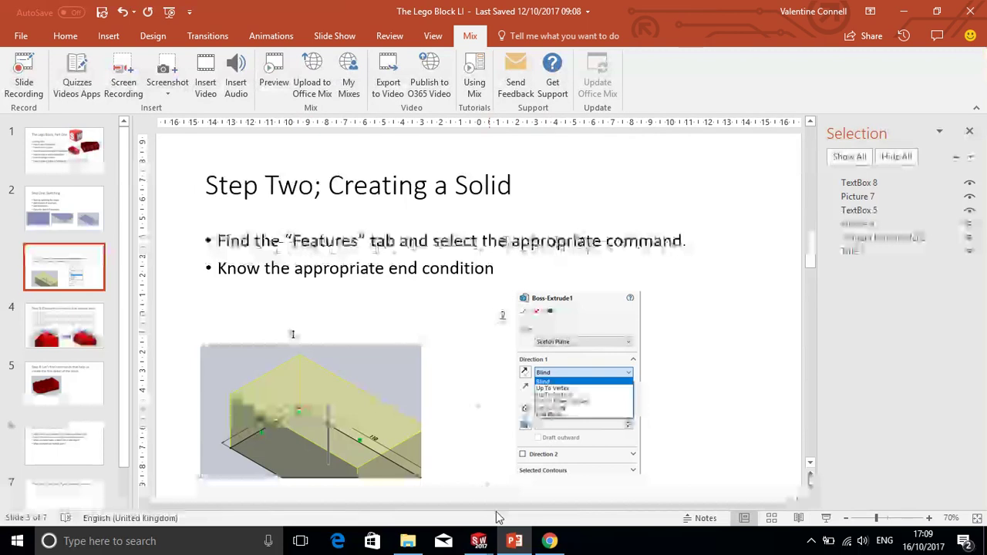
mouse_move(480, 541)
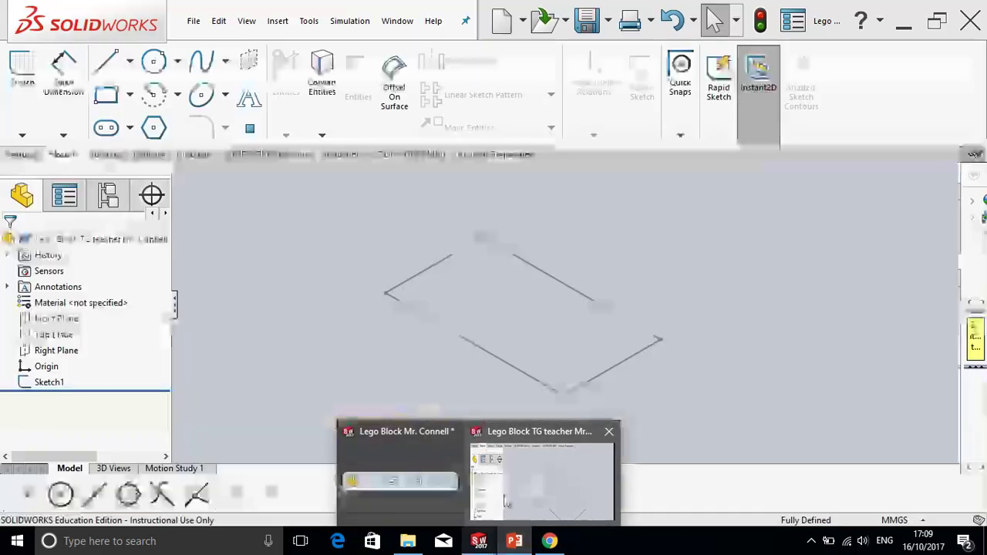
left_click(506, 501)
Start an Extruded Boss/Base from the rectangle sketch with the Blind end condition for Direction 1.
left_click(31, 157)
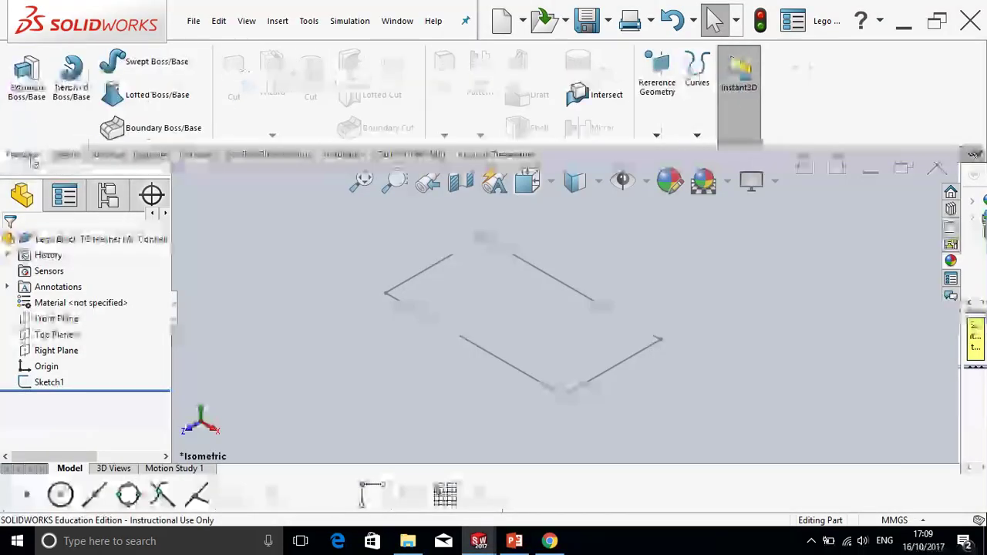
left_click(33, 100)
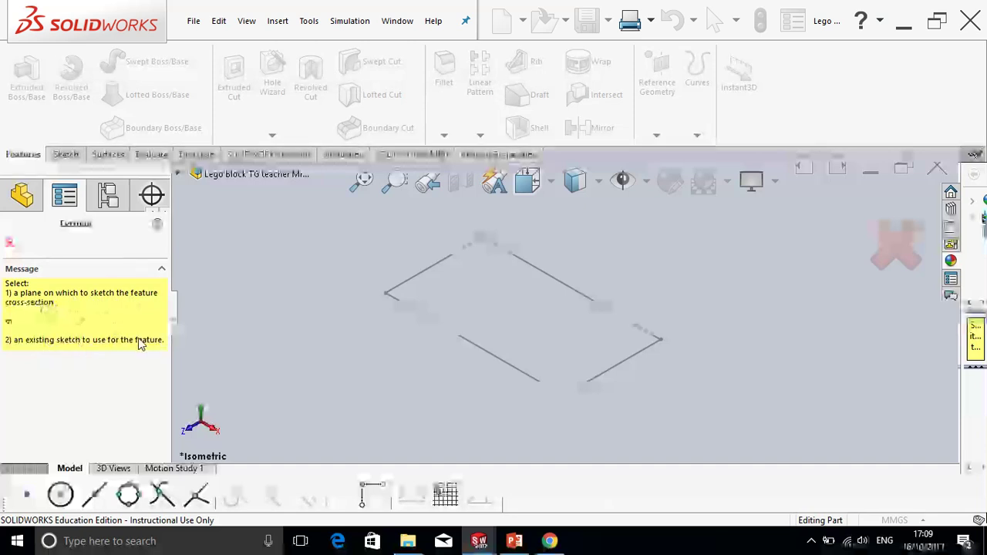
left_click(419, 275)
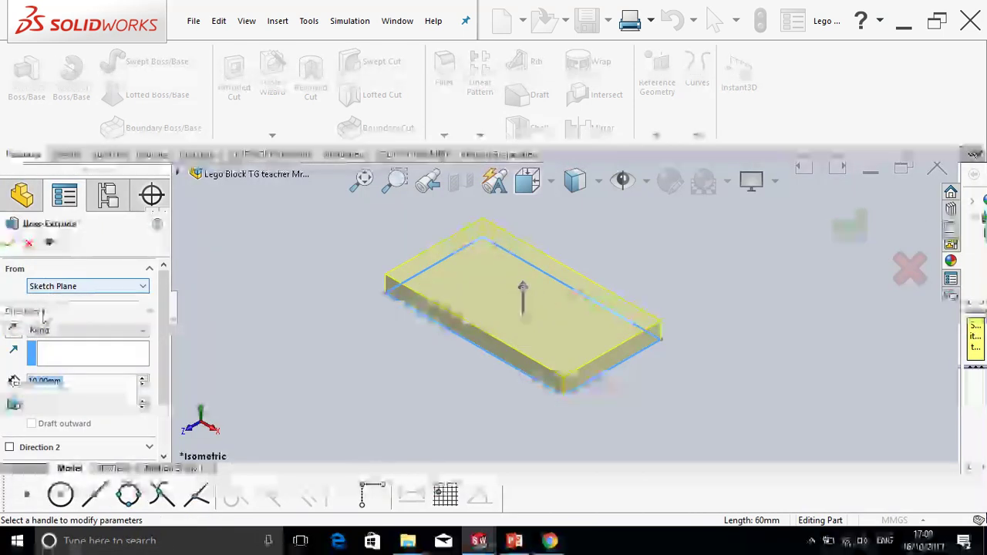
left_click(93, 334)
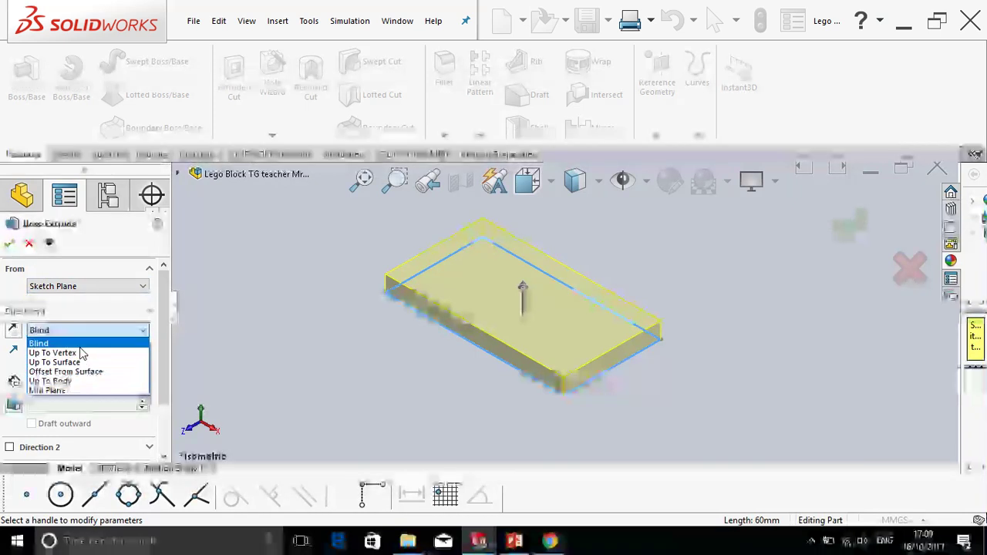
left_click(83, 343)
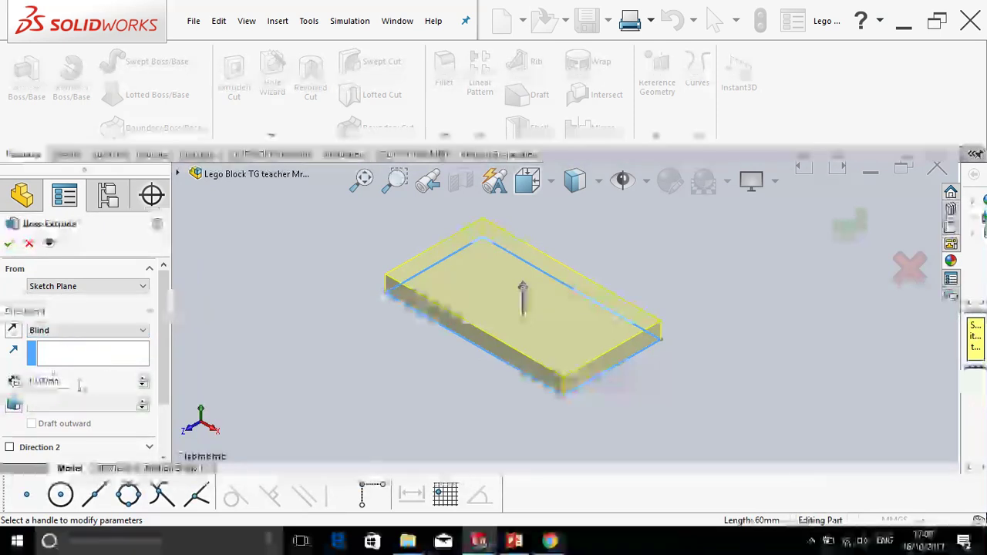
Switch to PowerPoint, check the end-condition picture on the Step Two slide, and return to the open extrusion in SOLIDWORKS.
mouse_move(513, 545)
left_click(543, 506)
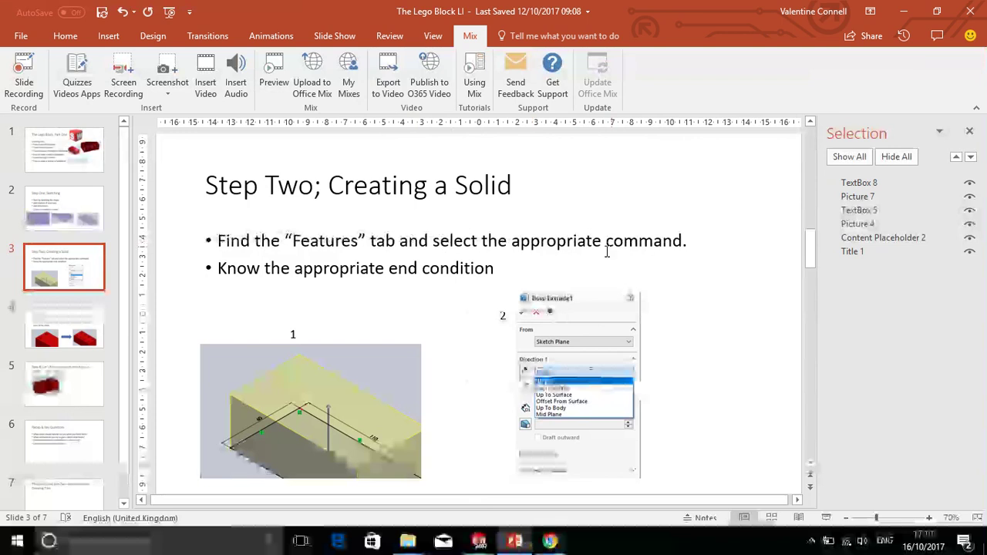
mouse_move(478, 542)
left_click(517, 495)
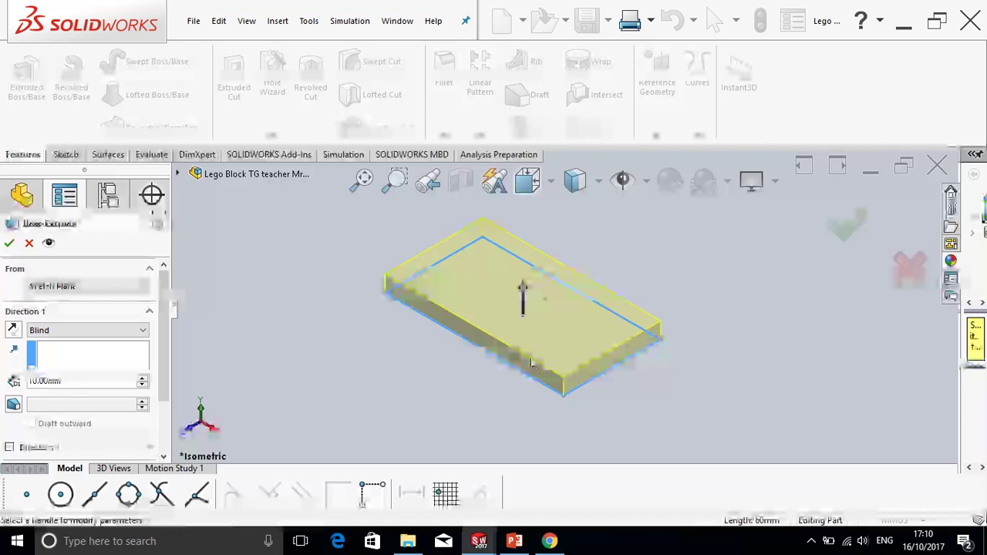
Set the extrusion depth to 40 mm and accept the boss extrusion.
left_click(44, 381)
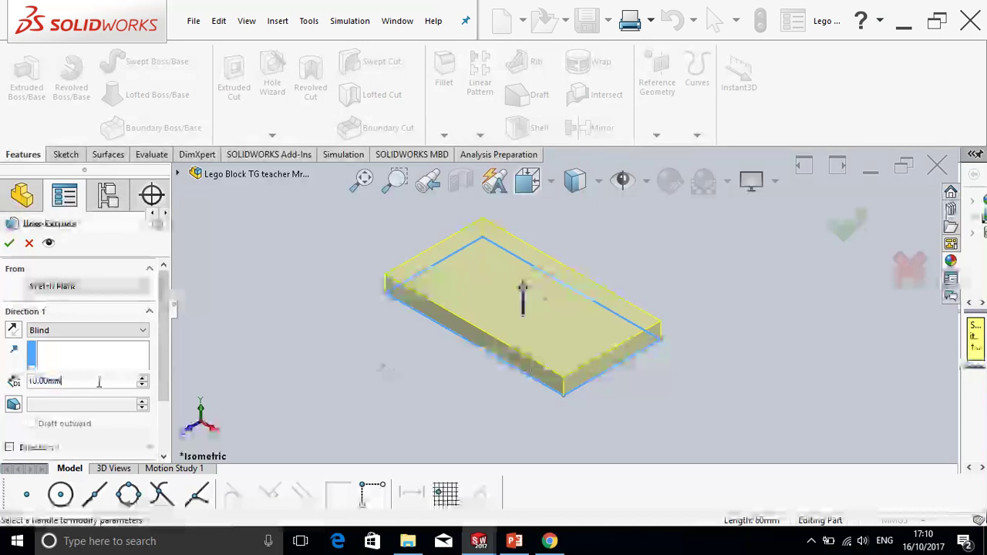
type("40")
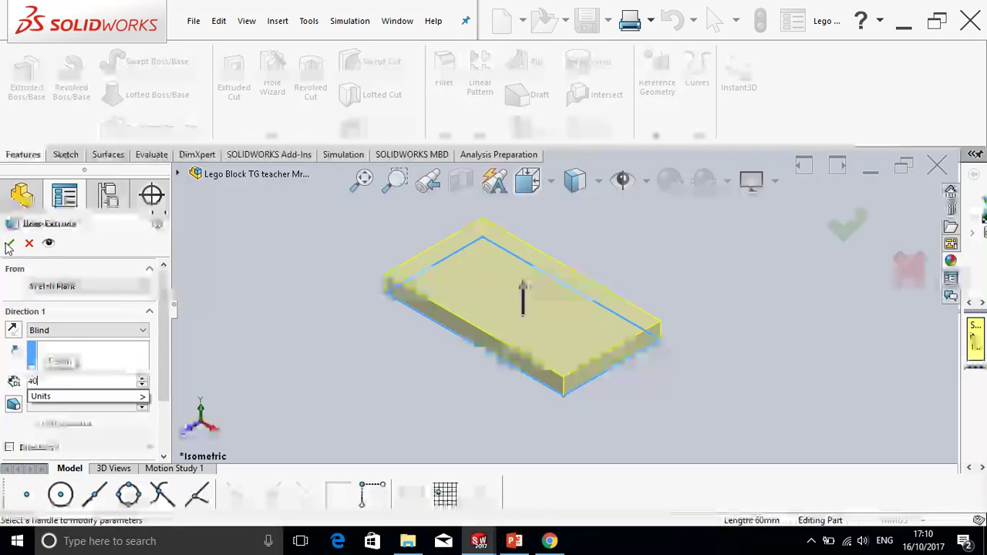
key("Return")
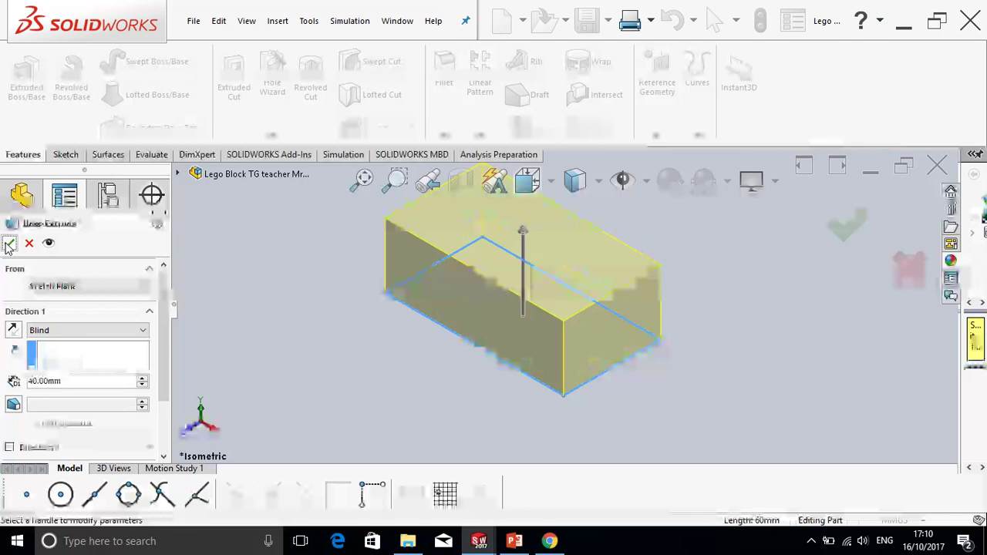
left_click(9, 243)
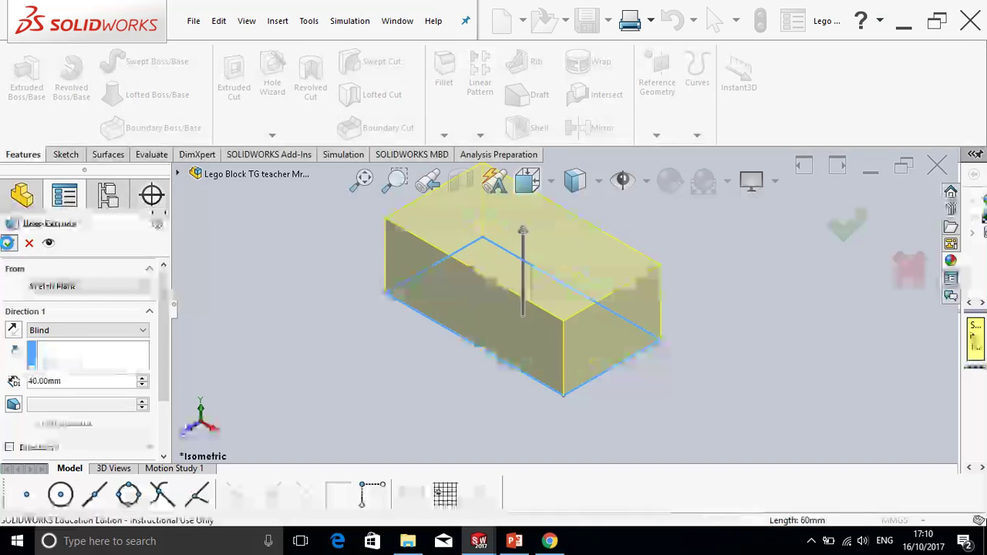
left_click(282, 318)
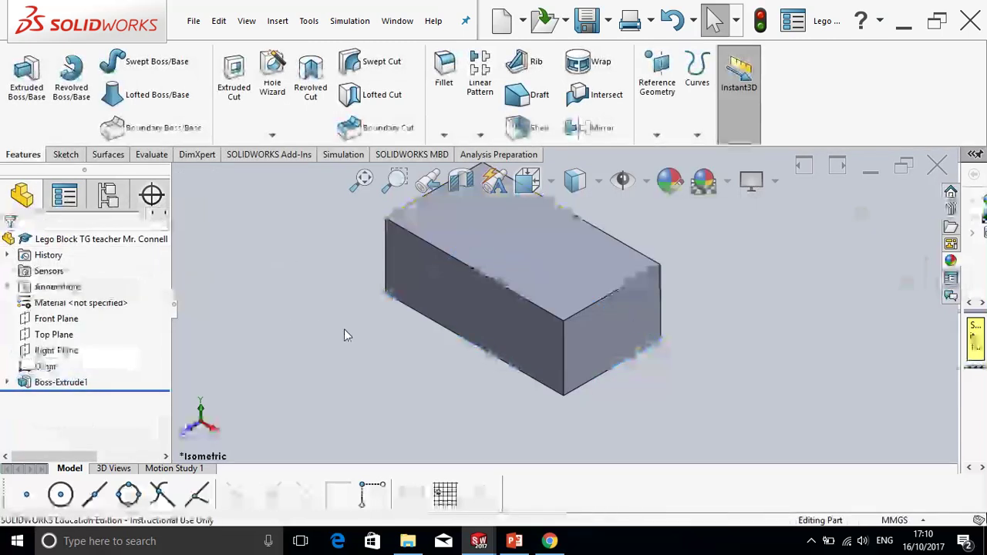
Save the Lego block part with the extruded base.
scroll(344, 330, "up", 1)
scroll(599, 245, "down", 1)
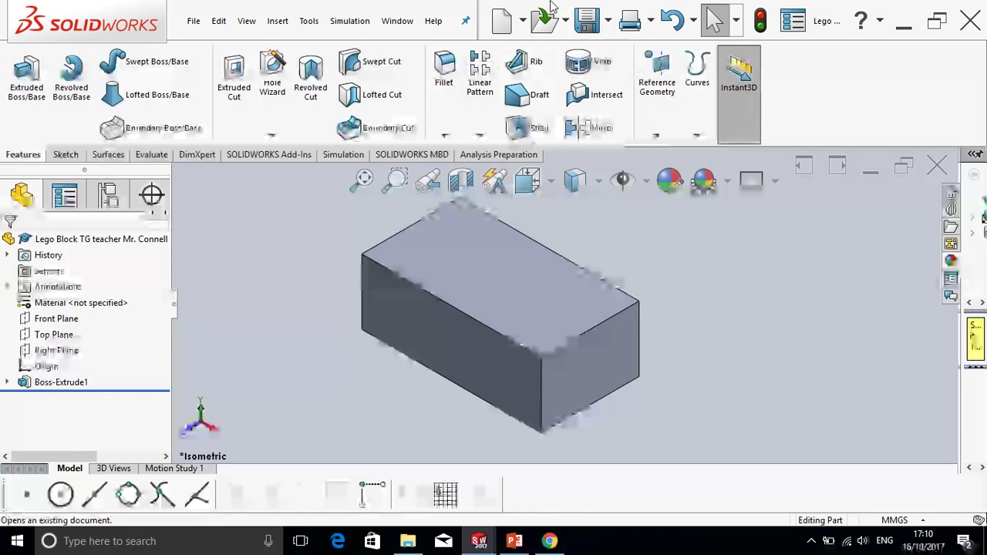
mouse_move(553, 7)
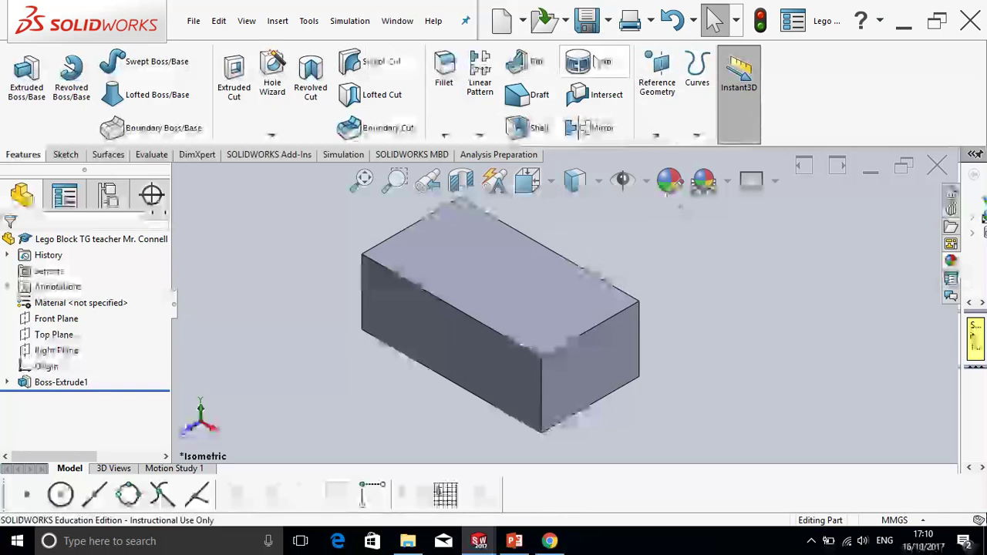
left_click(587, 27)
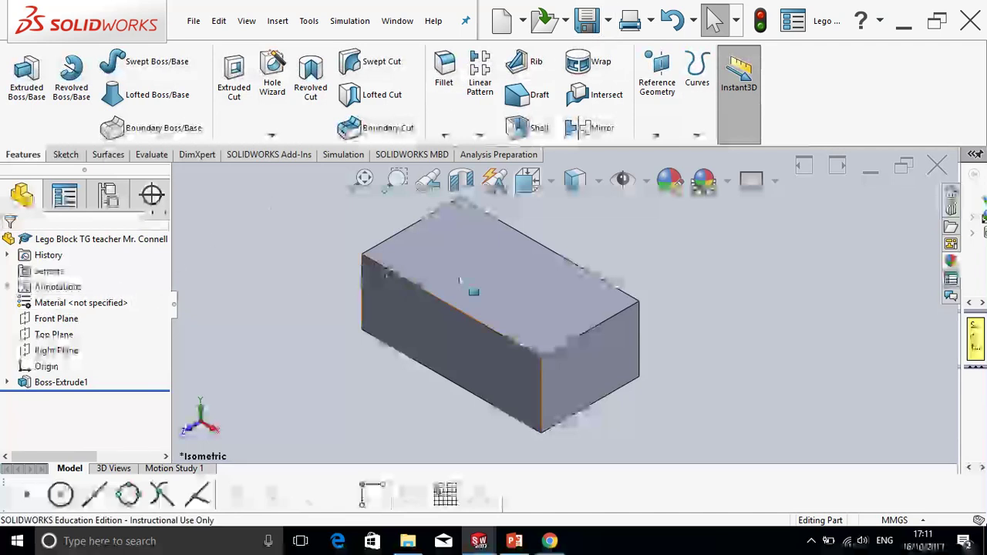
Rename the boss extrusion feature as "Body of lego block".
left_click(108, 386)
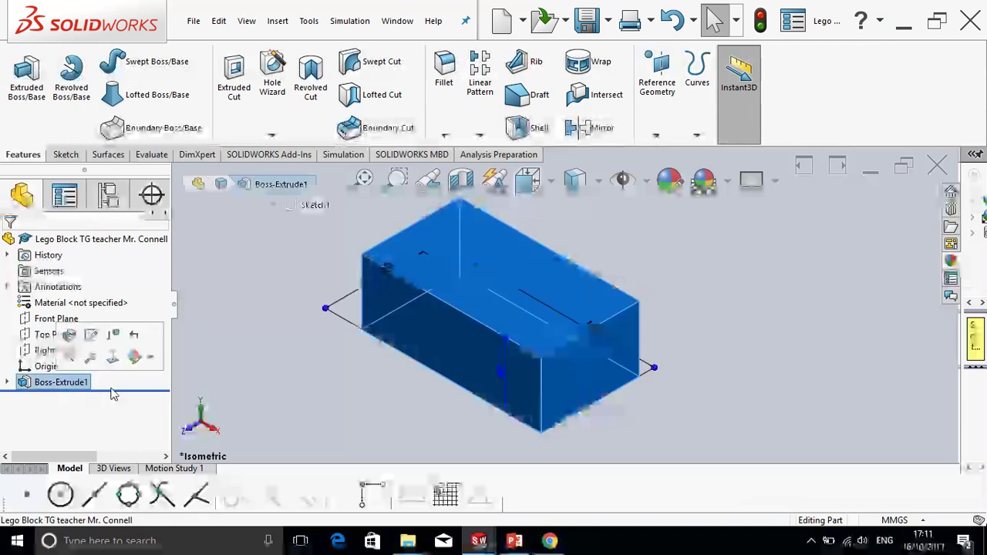
left_click(110, 388)
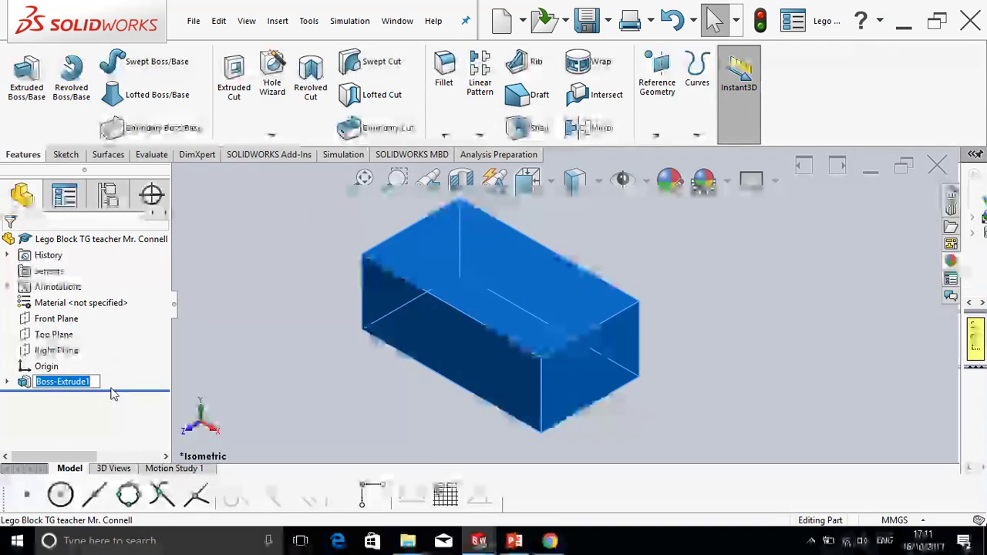
type("Body of le")
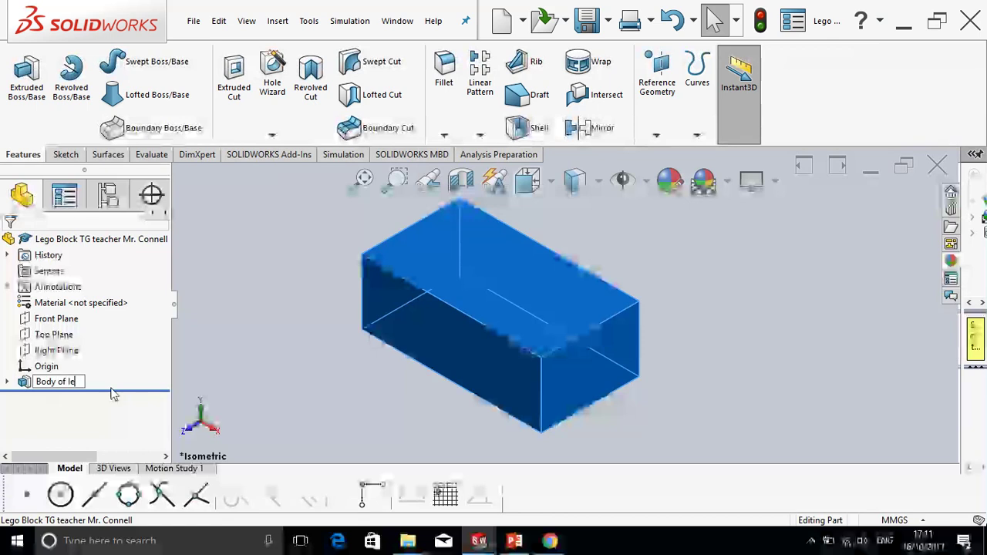
type("go bl")
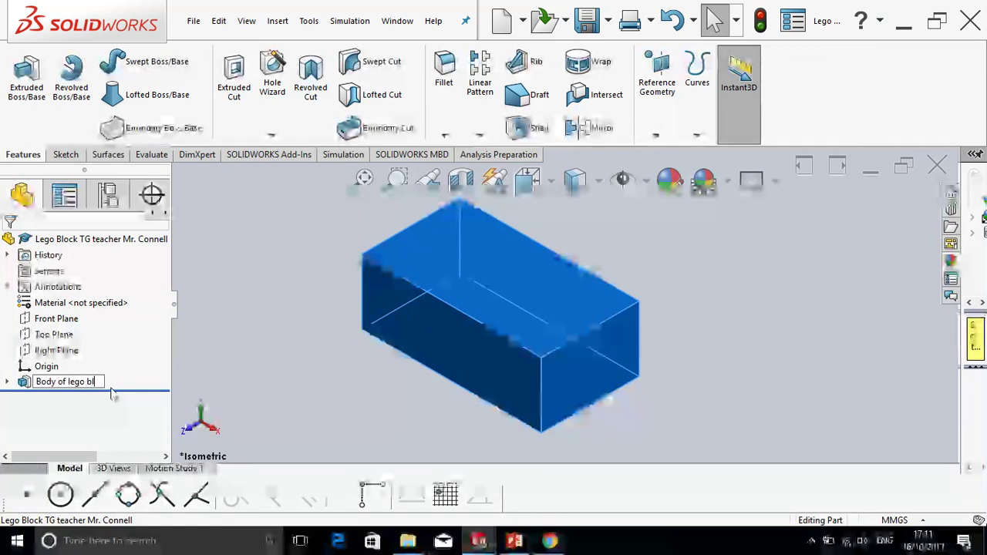
type("ock")
key("Return")
left_click(222, 319)
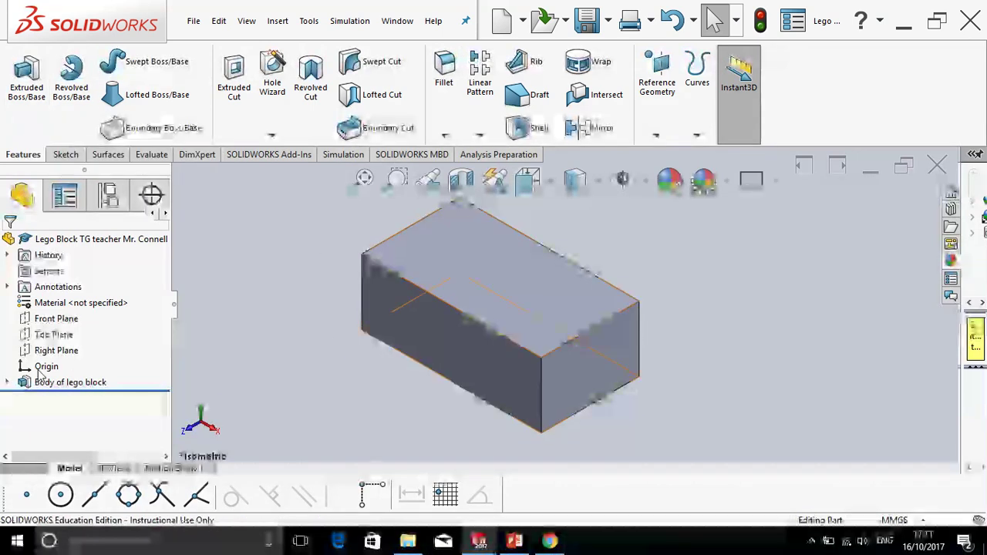
Expand the lego block body feature and rename its underlying sketch as "Rectangle".
left_click(7, 383)
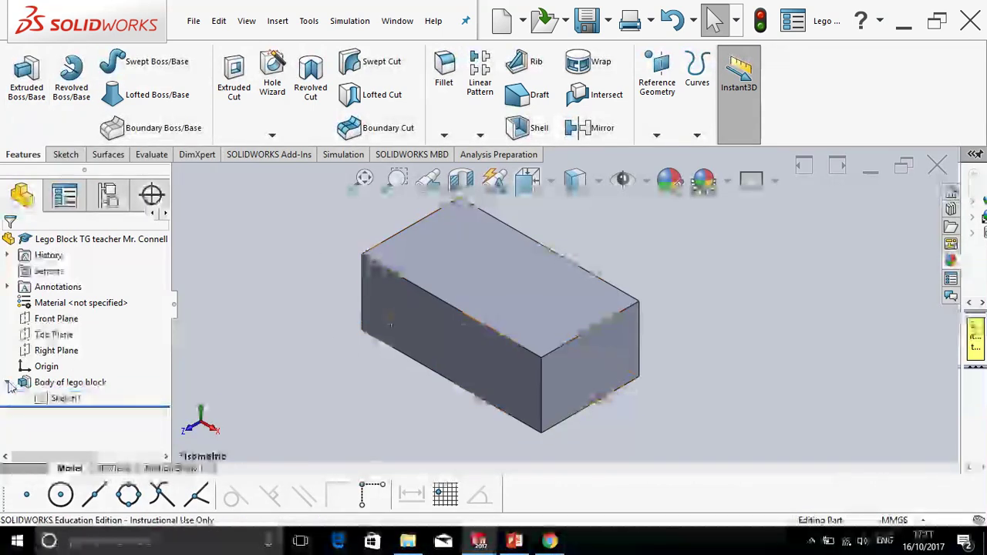
left_click(70, 399)
left_click(69, 398)
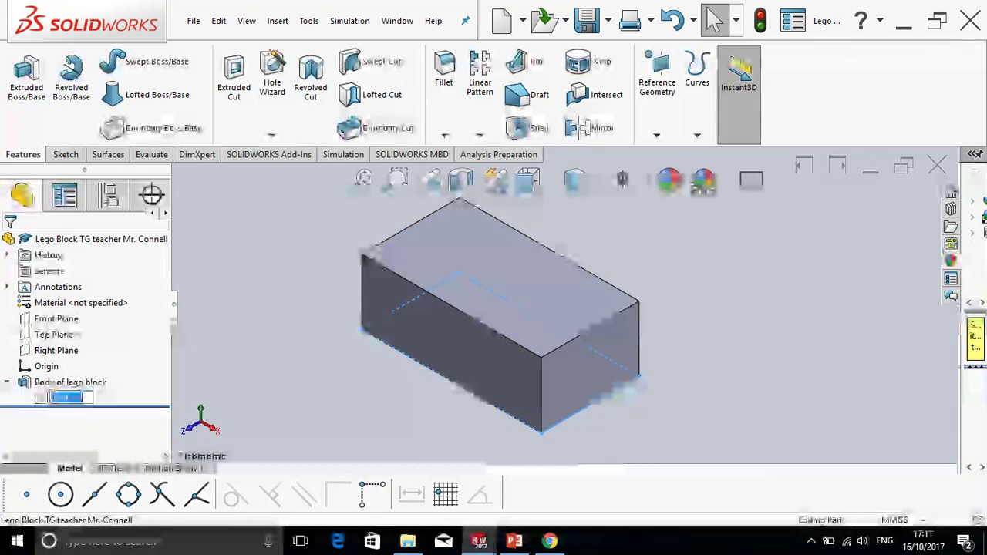
type("Rect")
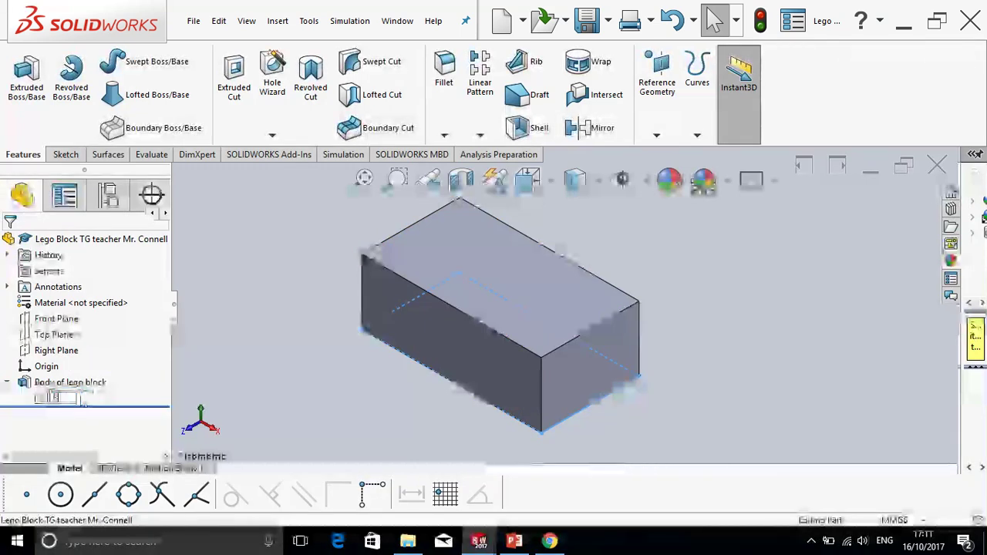
type("an")
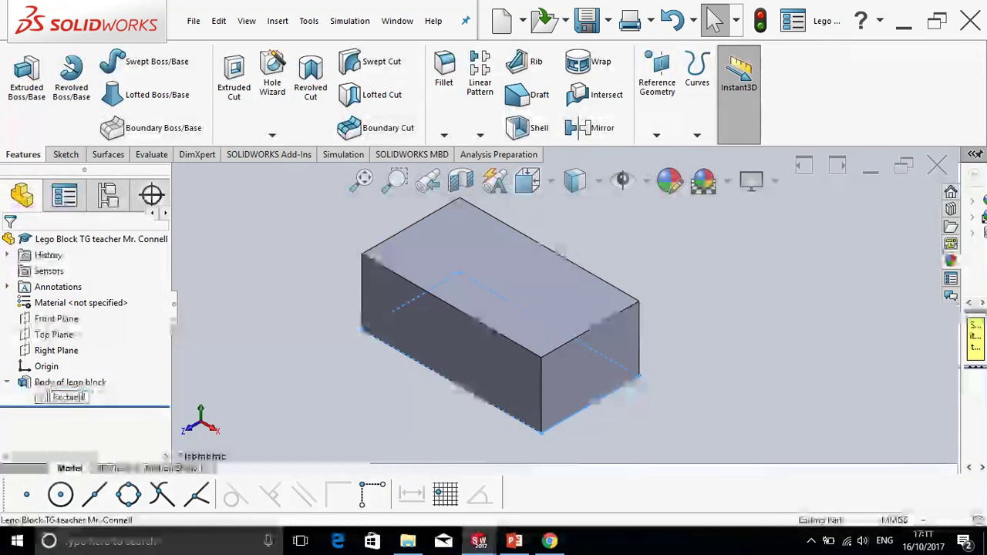
type("gle")
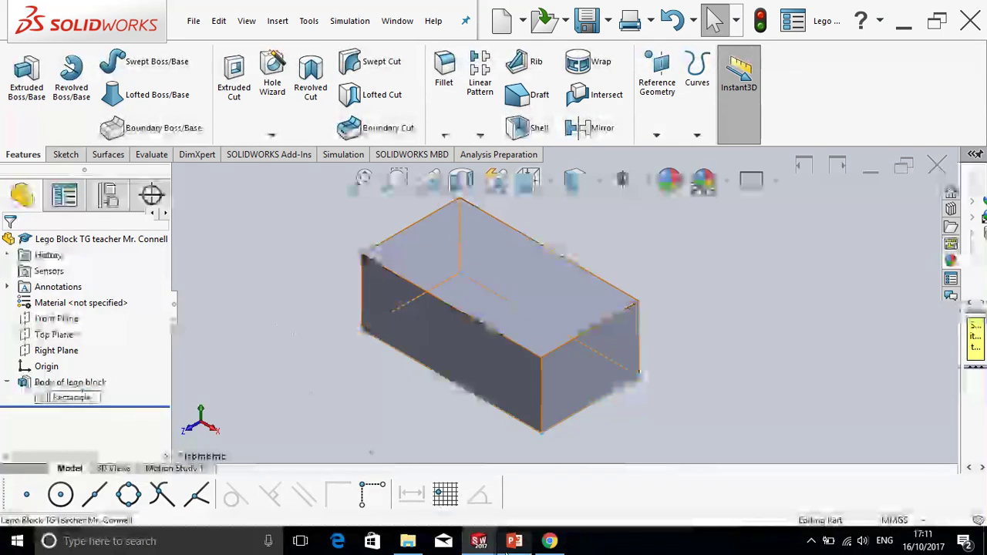
Switch to PowerPoint, check the Step 3 slide about drawing two cylinders, and return to the teacher's Lego block part in SOLIDWORKS.
mouse_move(514, 540)
left_click(509, 482)
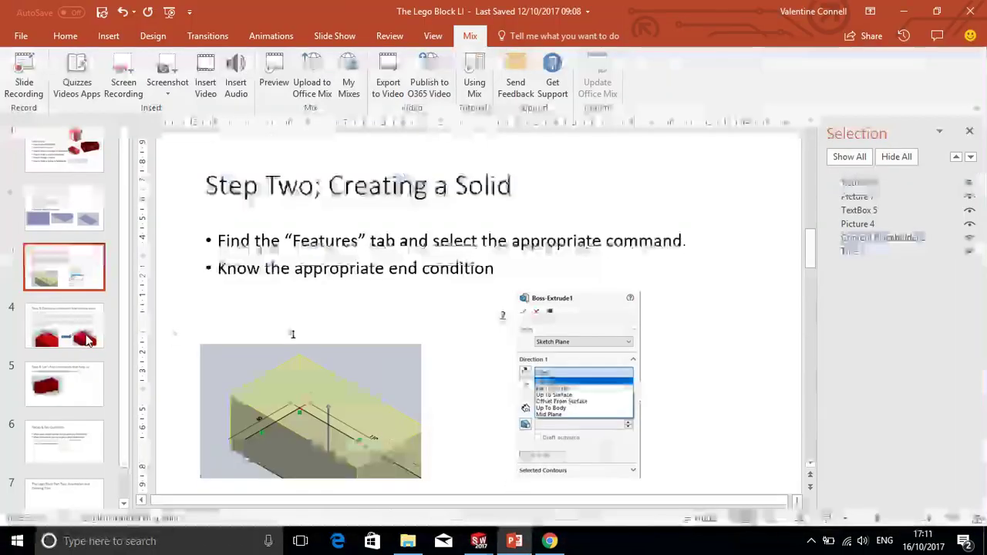
key("Page_Down")
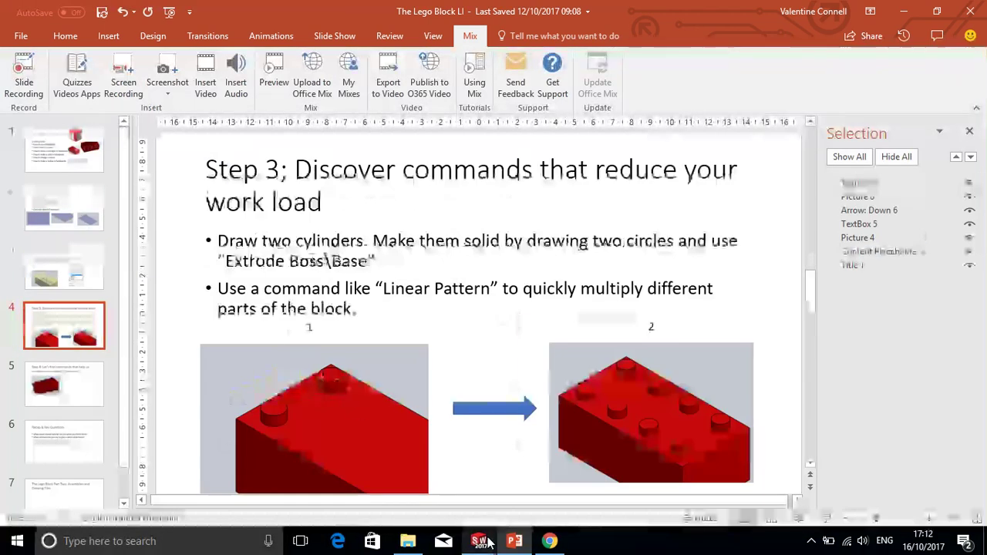
mouse_move(479, 541)
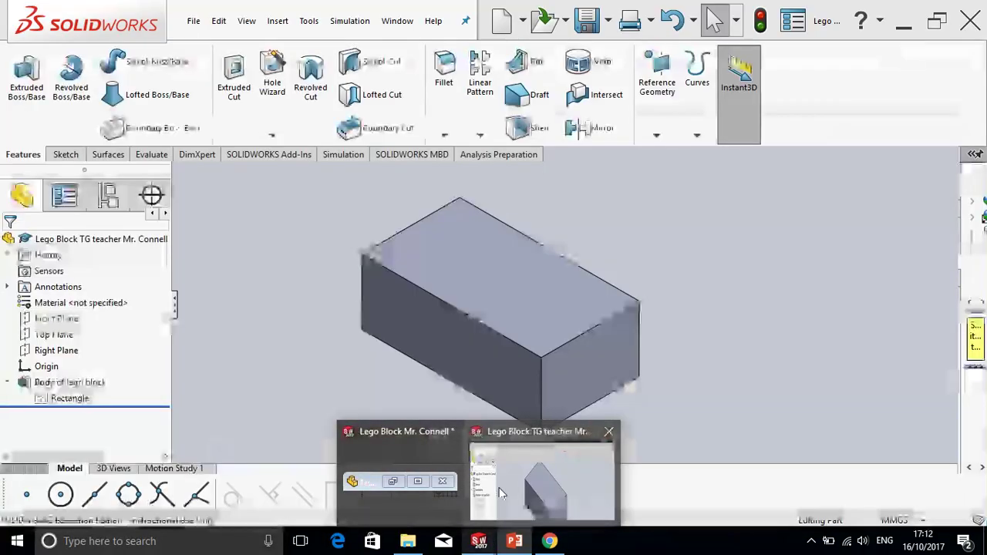
left_click(499, 487)
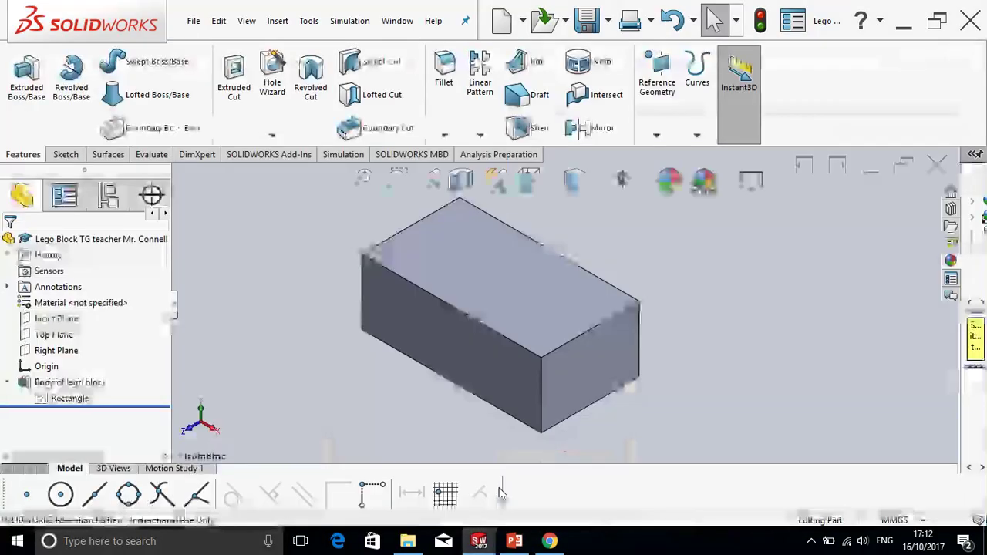
Open a new sketch on the top face of the block and start the Circle tool.
left_click(471, 277)
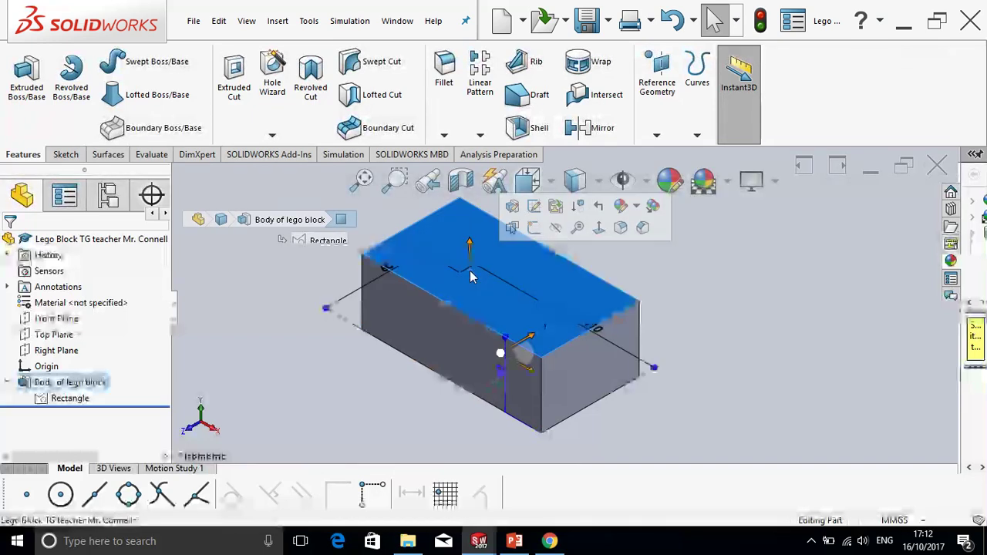
key("ctrl+8")
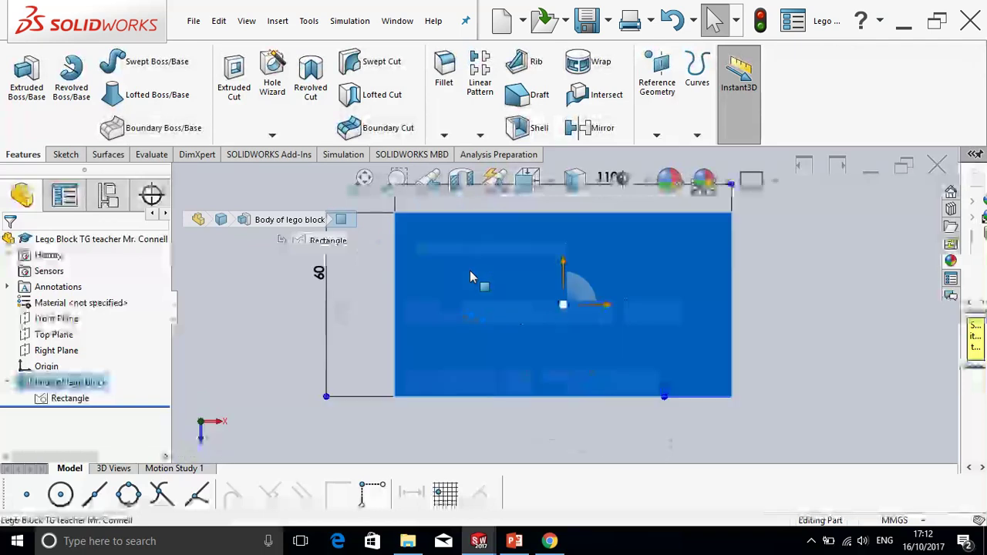
left_click(66, 155)
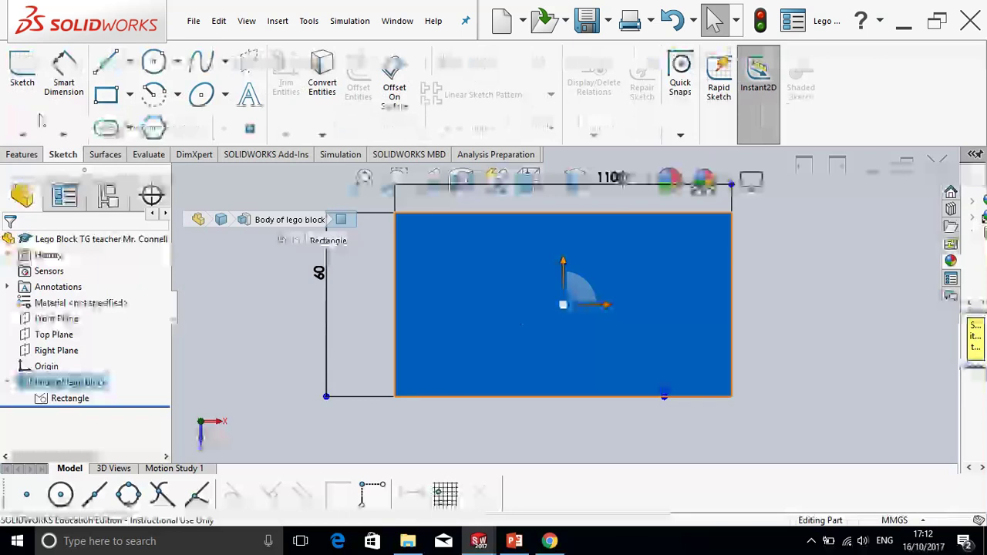
left_click(23, 77)
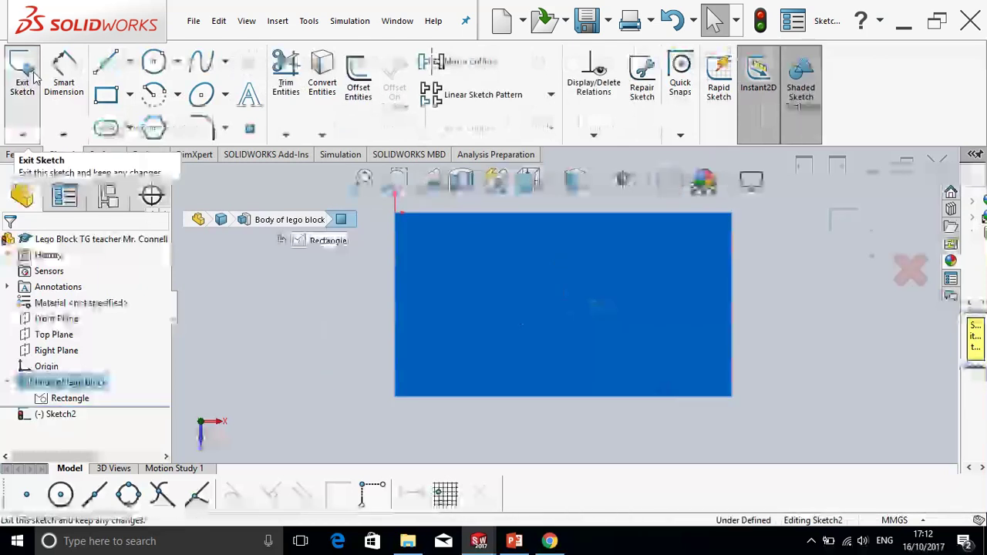
left_click(153, 63)
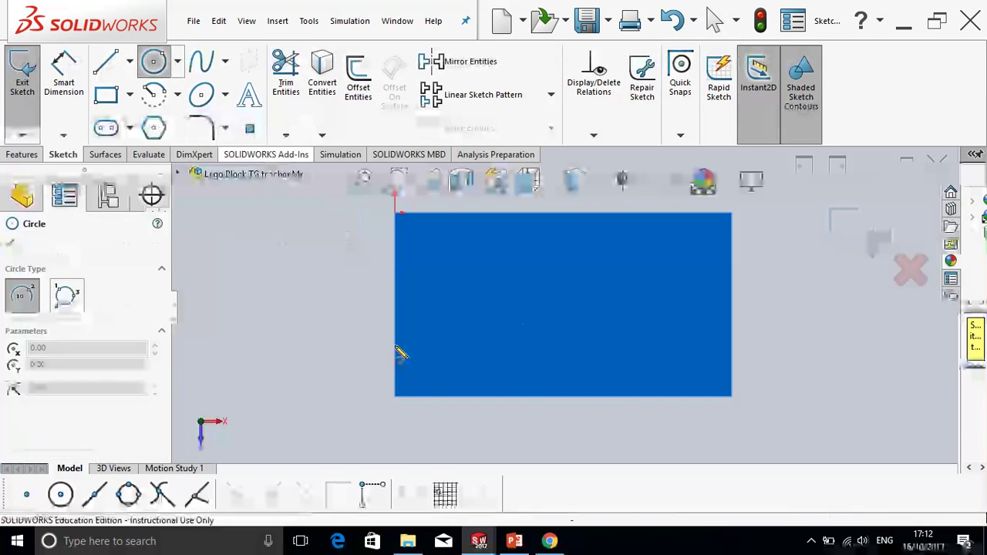
Switch to PowerPoint, review the Step One; Sketching slide, and return to the open sketch in SOLIDWORKS.
left_click(514, 541)
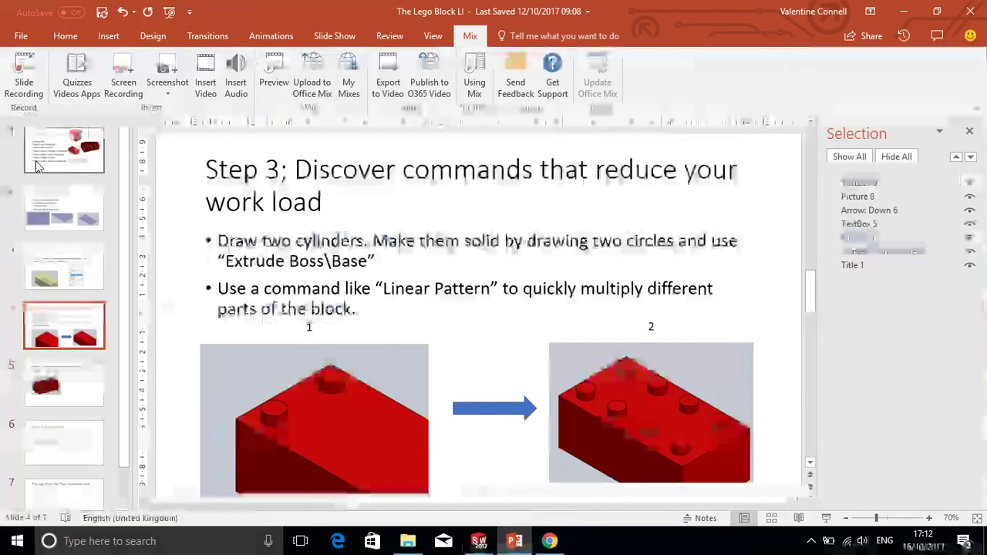
left_click(97, 222)
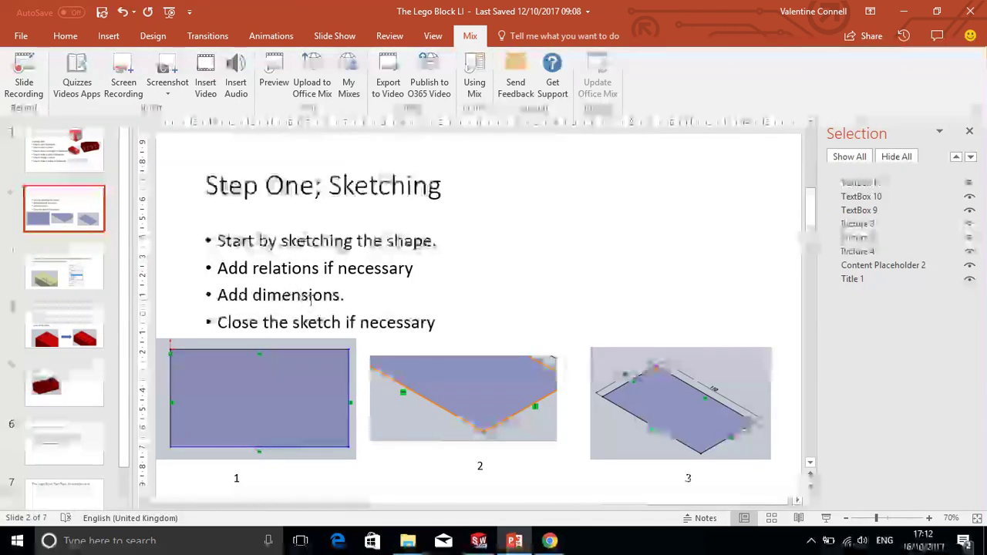
mouse_move(495, 546)
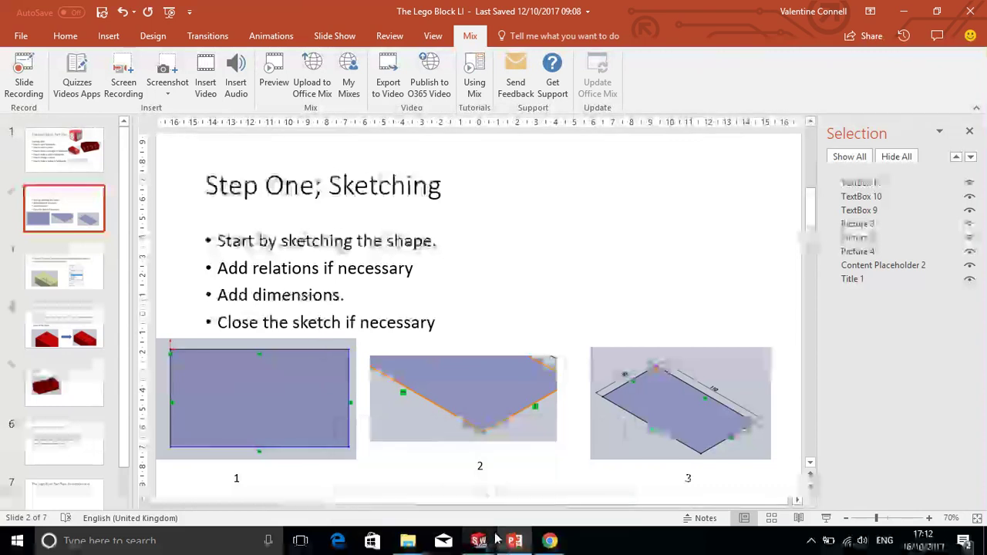
left_click(515, 494)
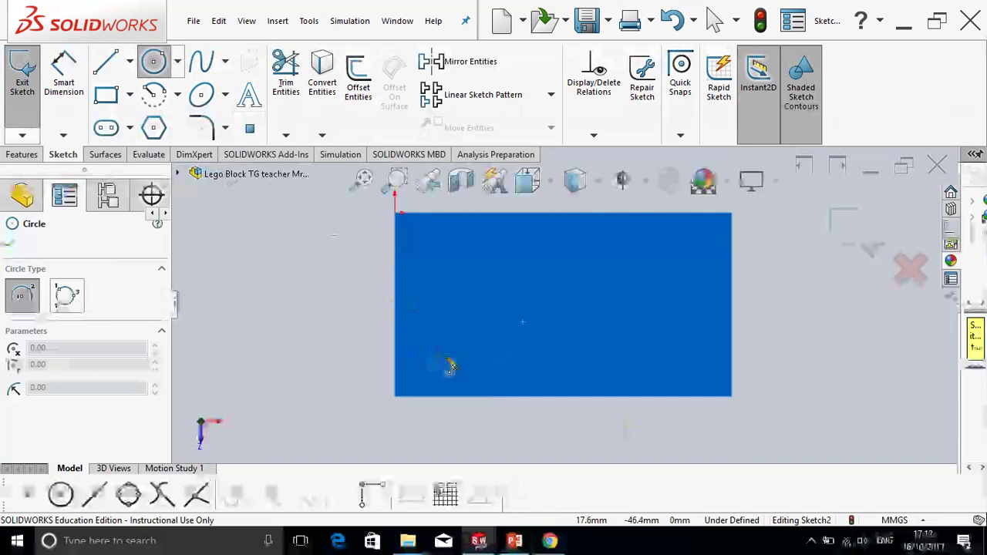
Sketch two separate circles one above the other near the face's left short edge, the lower with a radius of about 8.5 mm.
left_click(436, 358)
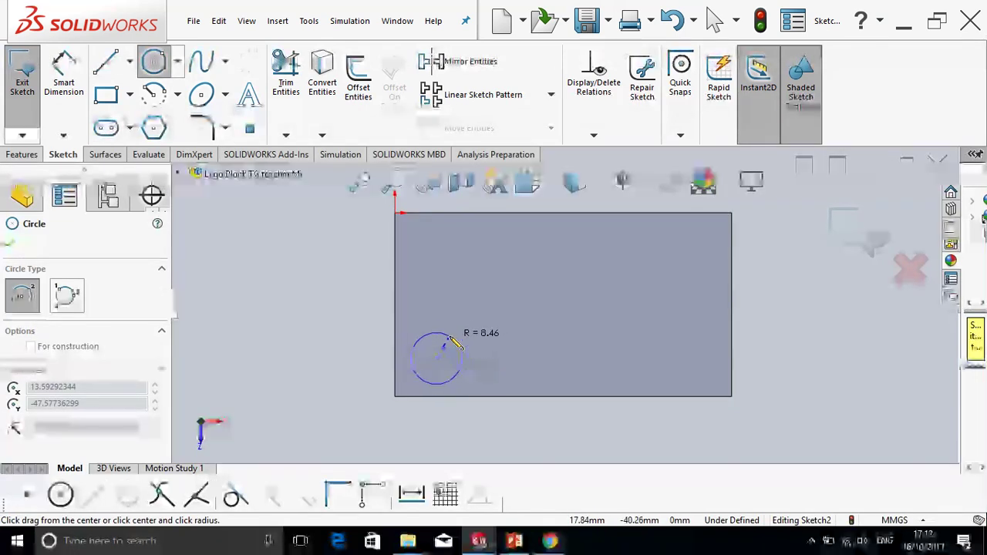
left_click(457, 345)
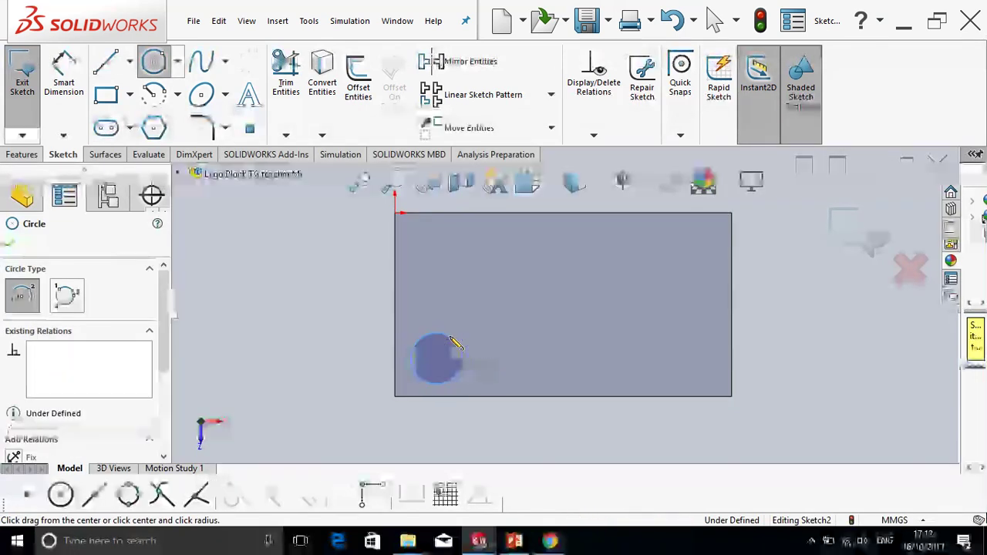
left_click(436, 279)
left_click(460, 276)
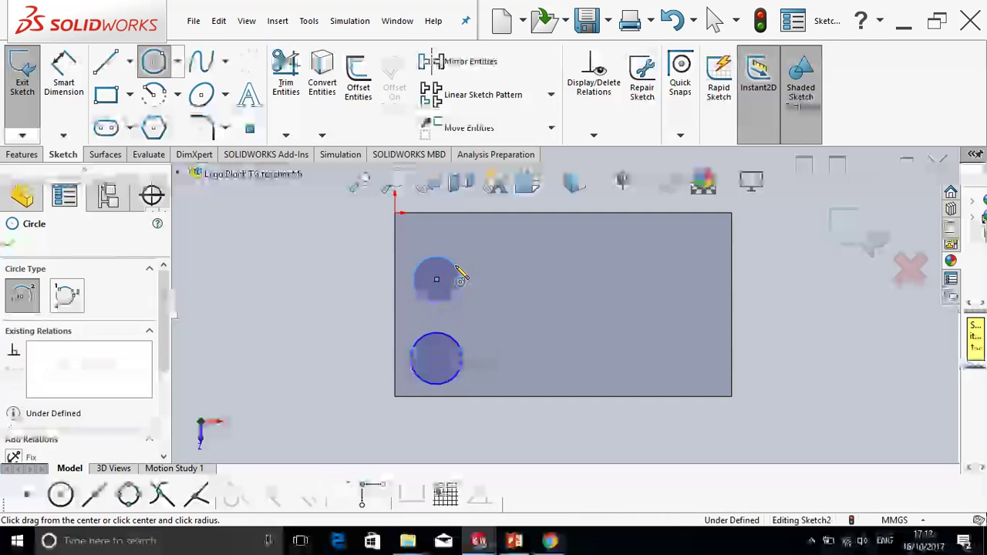
key("Escape")
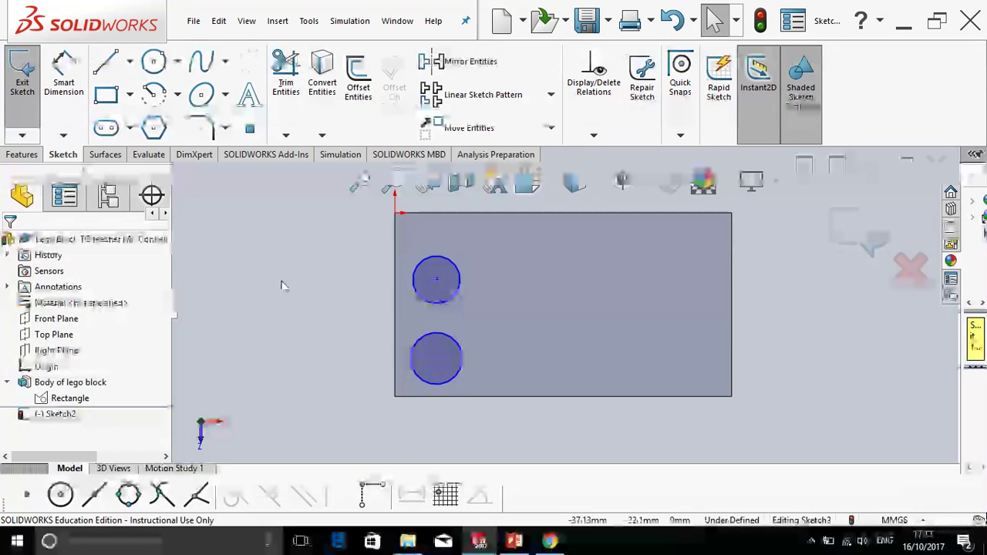
Add an Equal relation between the two sketched circles.
left_click(450, 340)
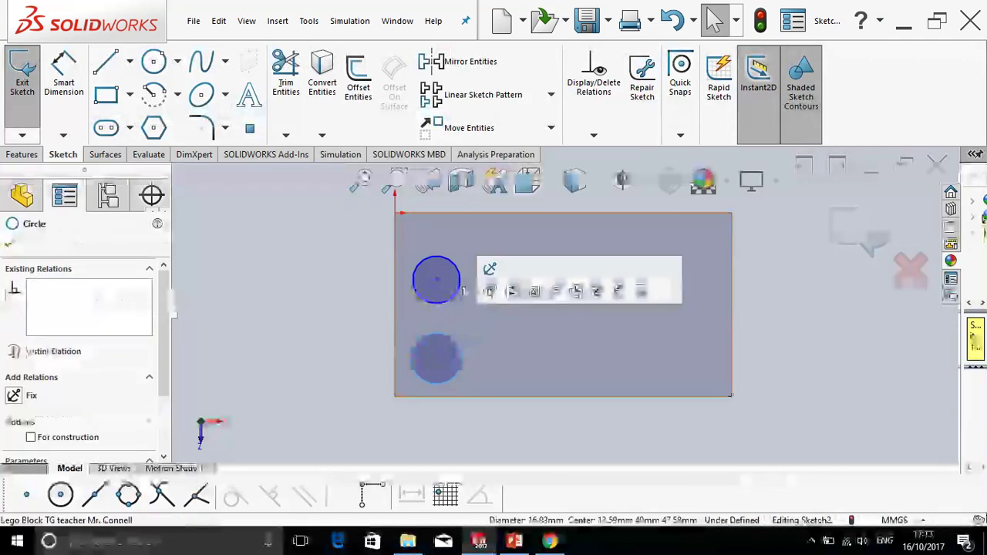
left_click(457, 299, "ctrl")
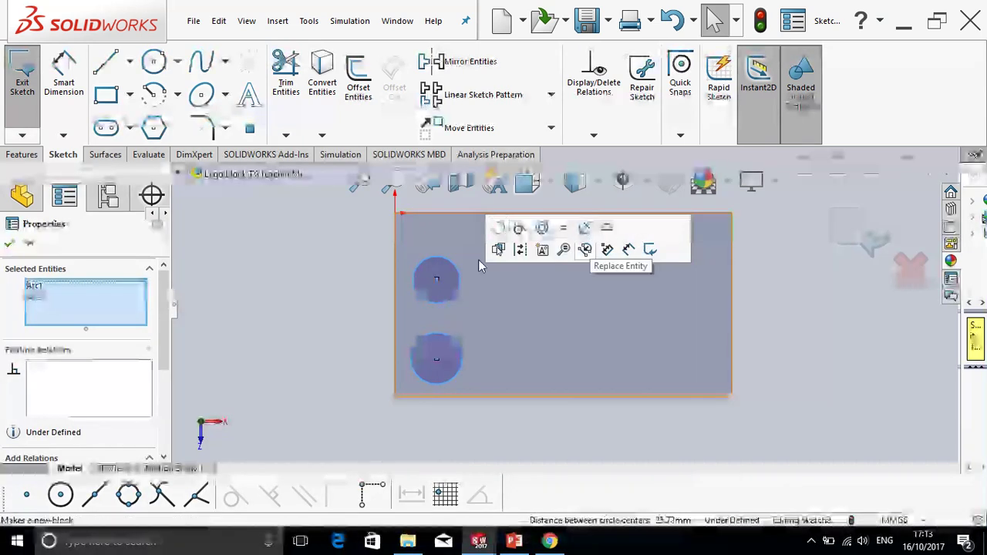
scroll(45, 301, "down", 4)
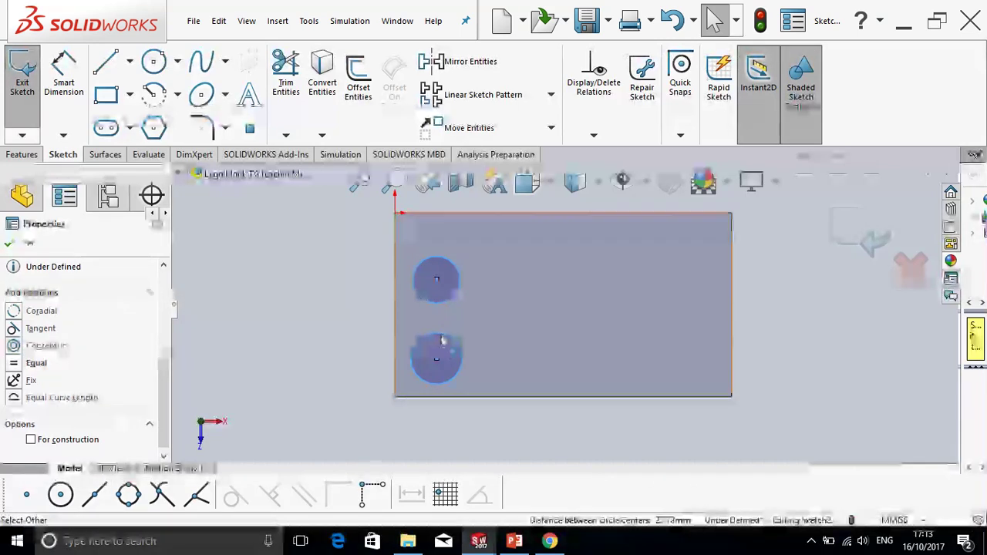
left_click(13, 364)
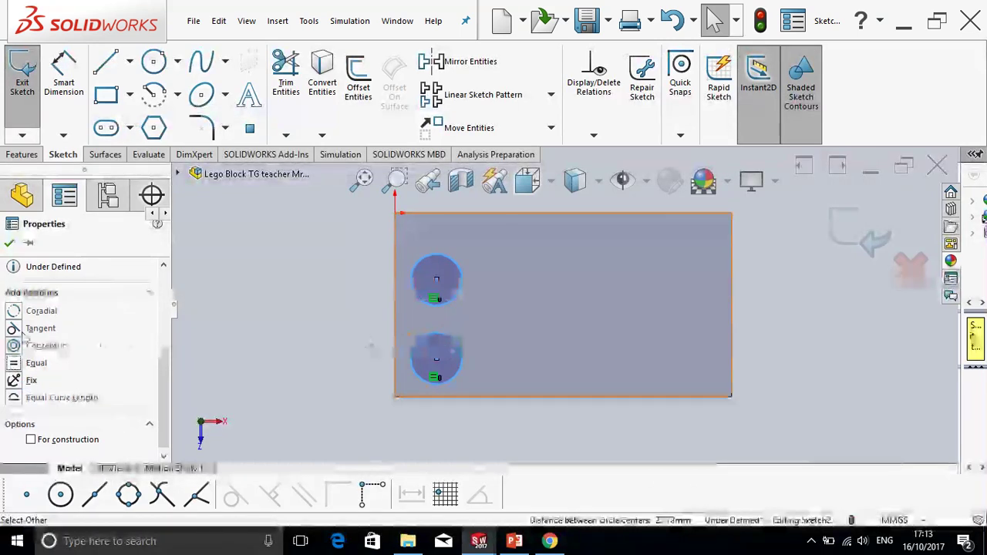
left_click(10, 244)
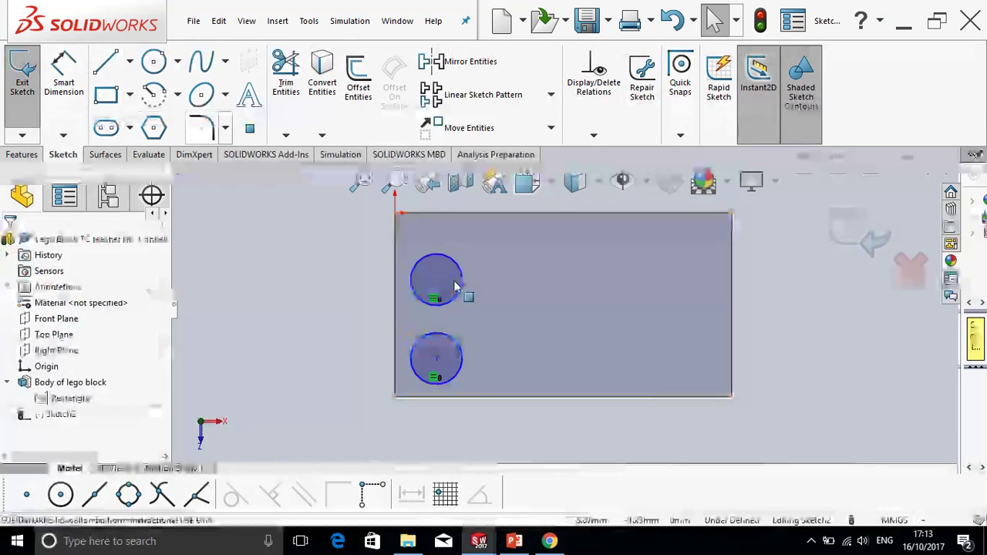
Resize the two equal circles freehand and move the upper circle's centre to about 24.7 mm in X, keeping both inside the top face.
left_click_drag(463, 291, 450, 239)
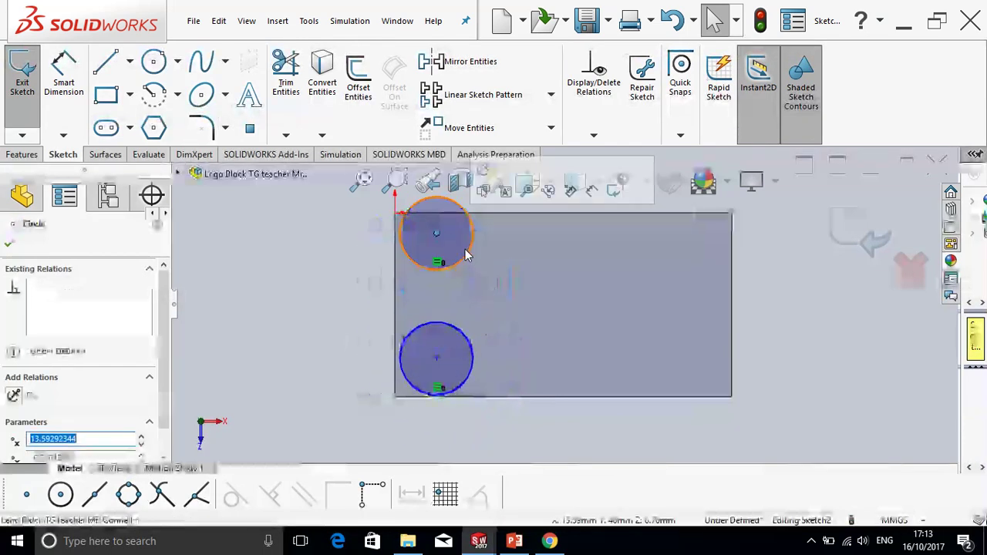
left_click_drag(478, 268, 476, 266)
left_click_drag(440, 235, 470, 250)
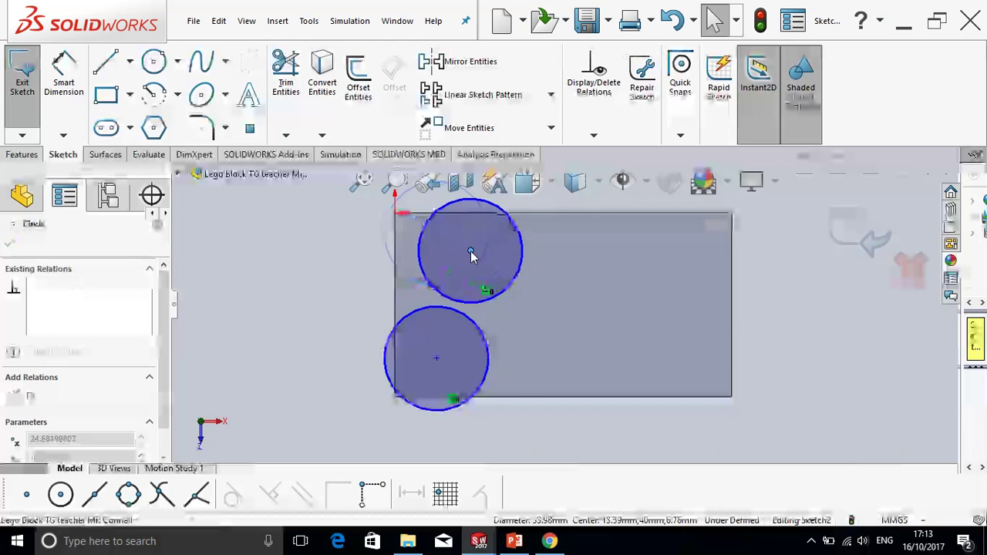
left_click_drag(512, 284, 496, 270)
left_click(763, 363)
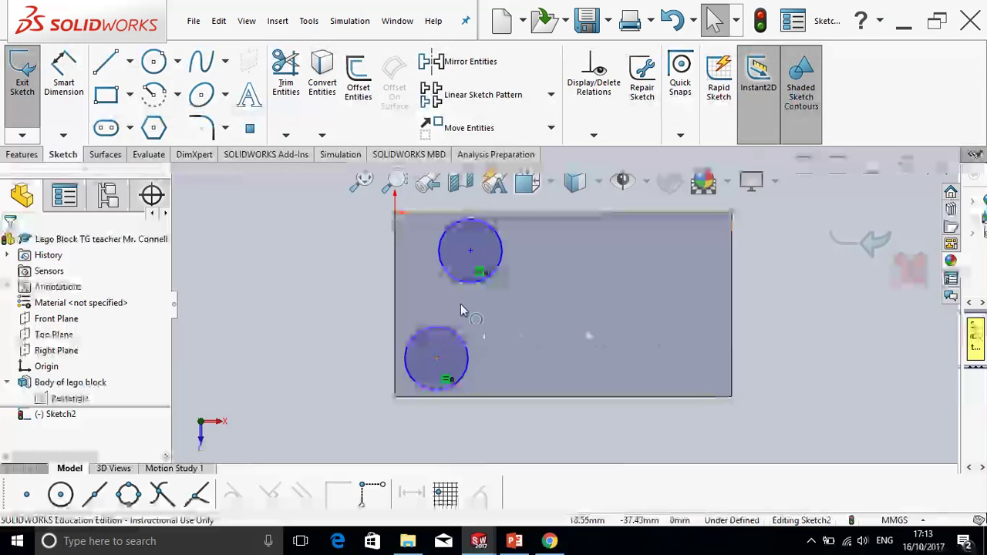
Add a Vertical relation between the centre points of the two equal circles.
left_click(470, 252)
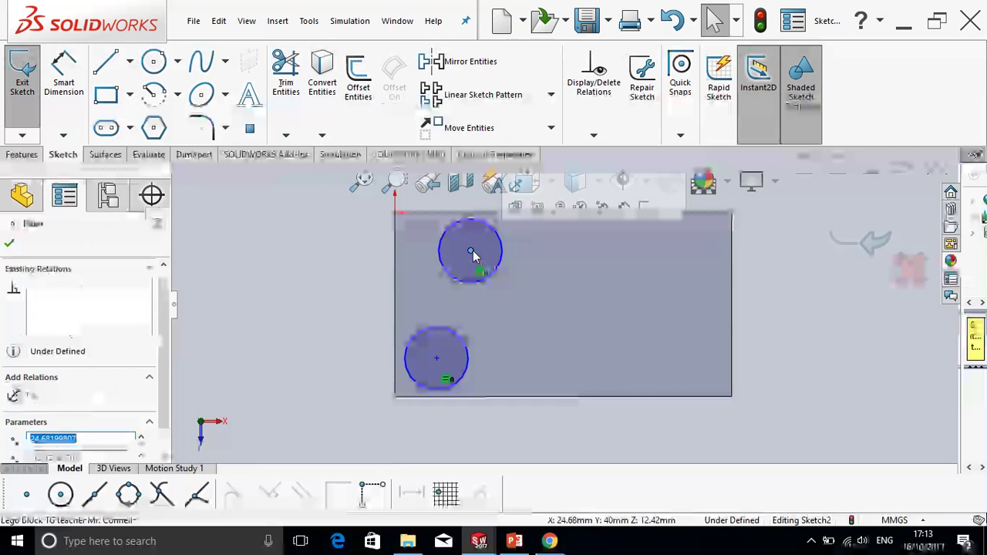
left_click(436, 359, "ctrl")
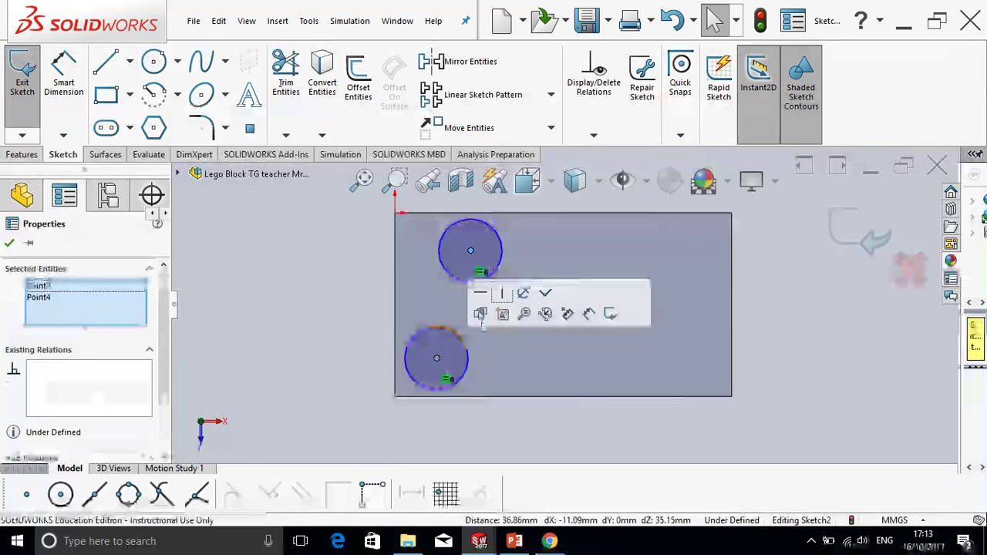
left_click(511, 294)
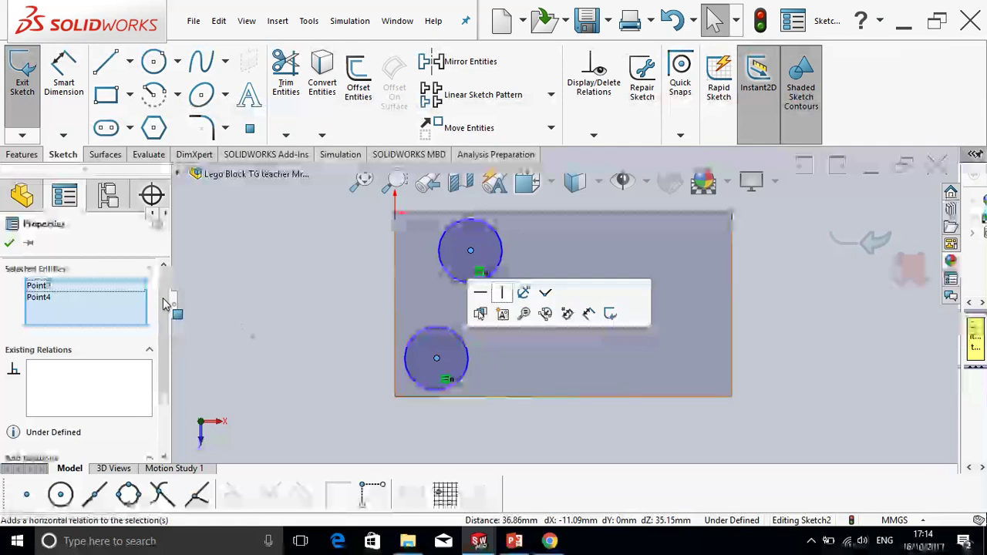
scroll(162, 330, "down", 1)
scroll(162, 330, "down", 1)
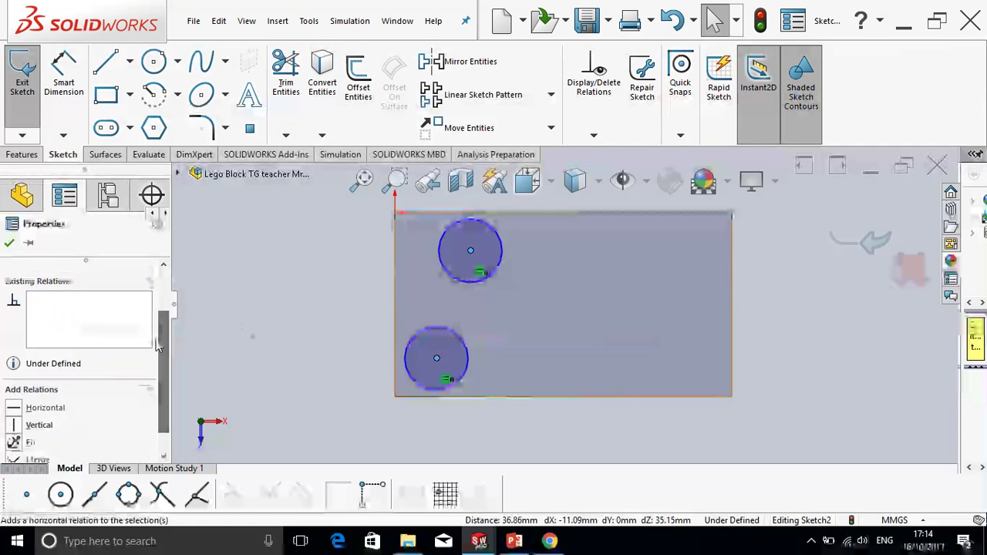
left_click(21, 426)
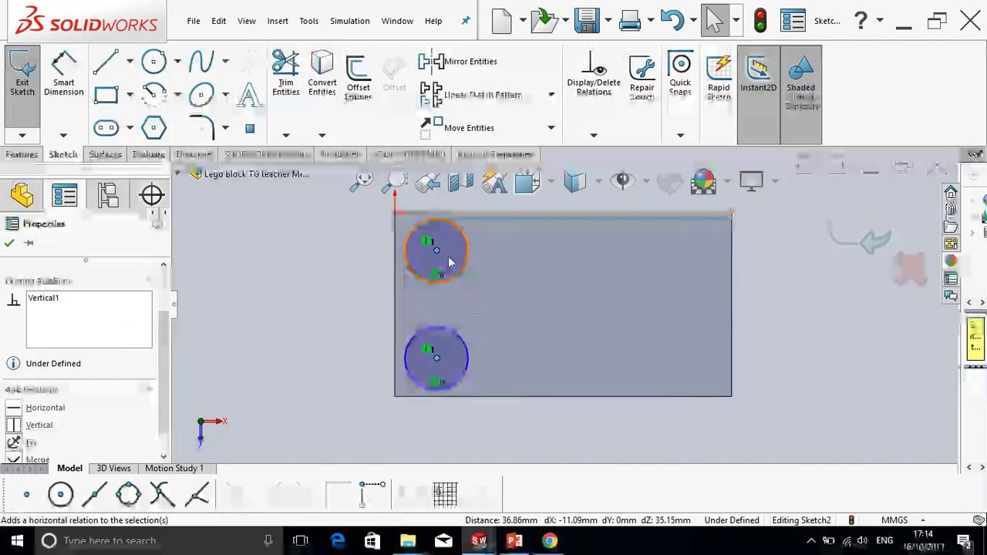
left_click(9, 244)
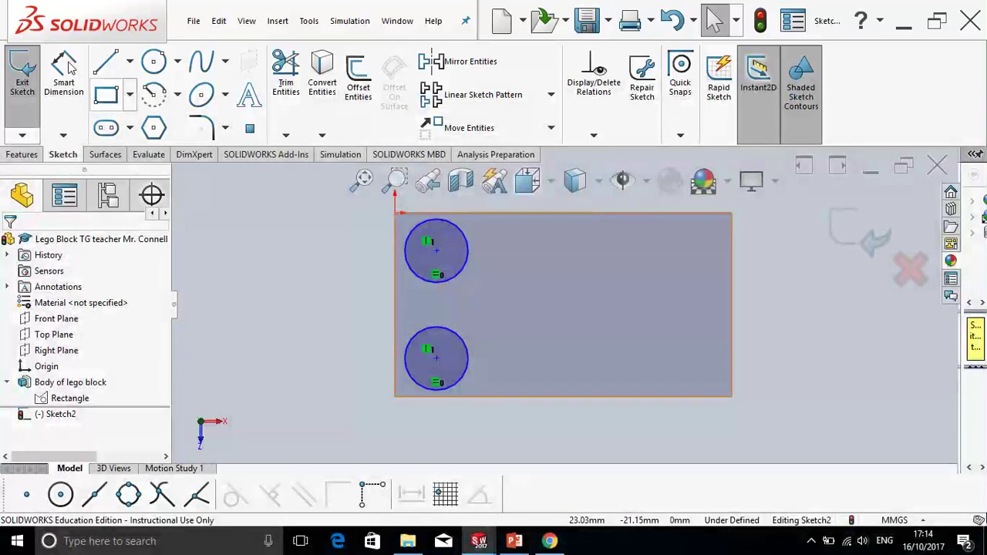
Dimension the upper circle's centre 12 mm from the face's upper long edge.
left_click(65, 73)
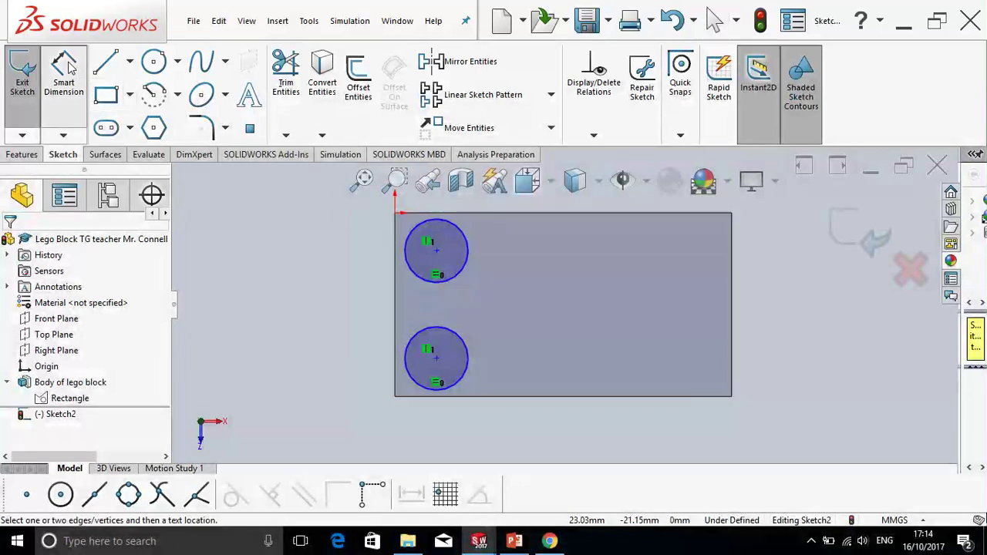
left_click(438, 251)
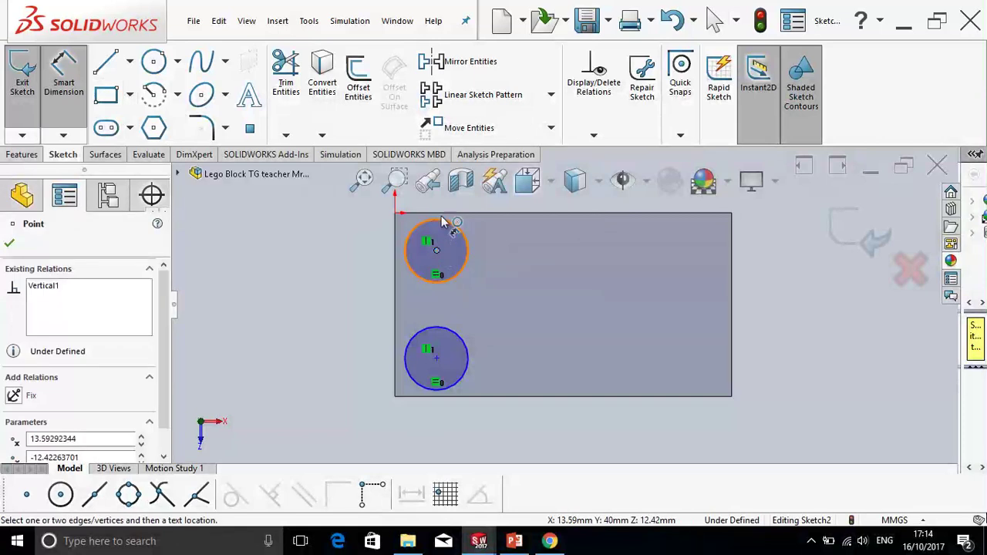
left_click(445, 215)
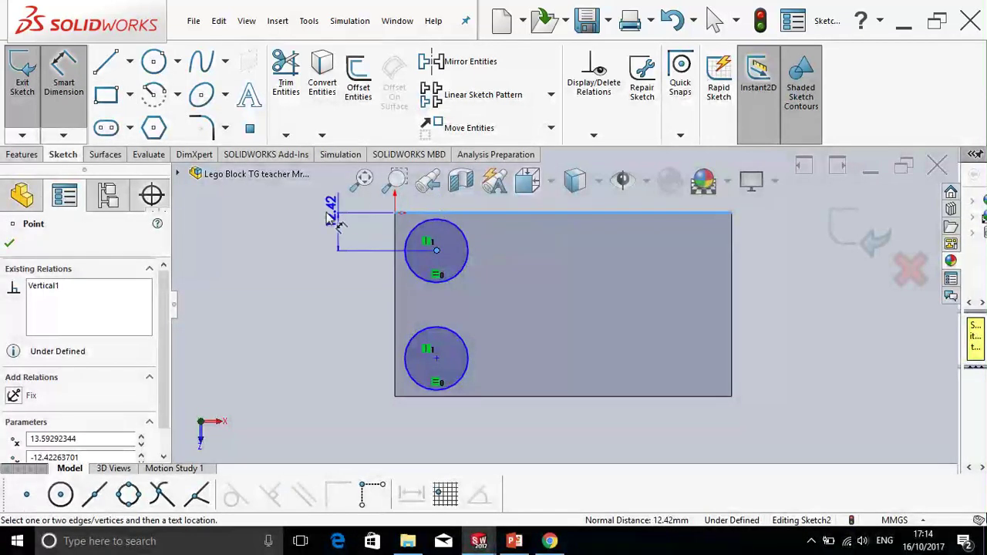
left_click(332, 220)
type("1")
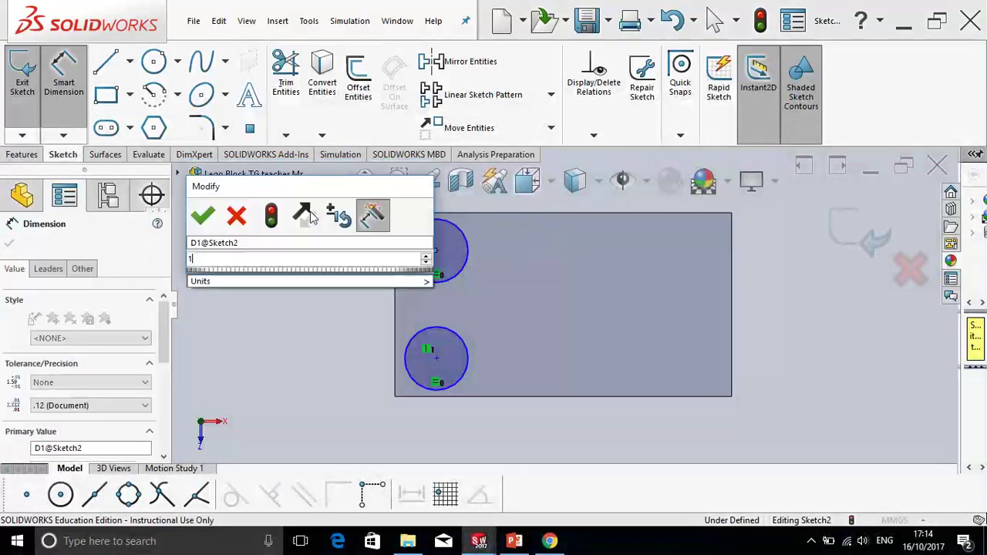
type("2")
key("Return")
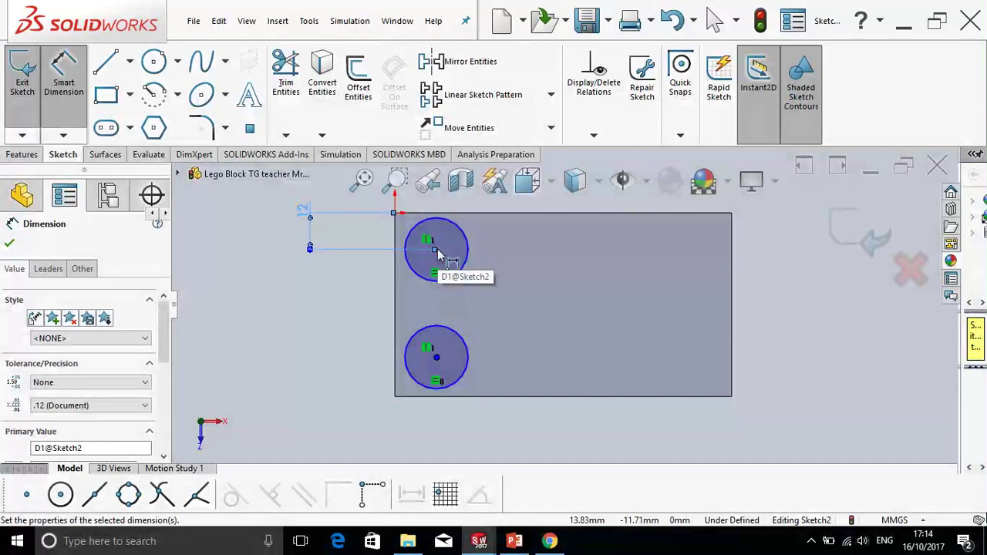
left_click(435, 251)
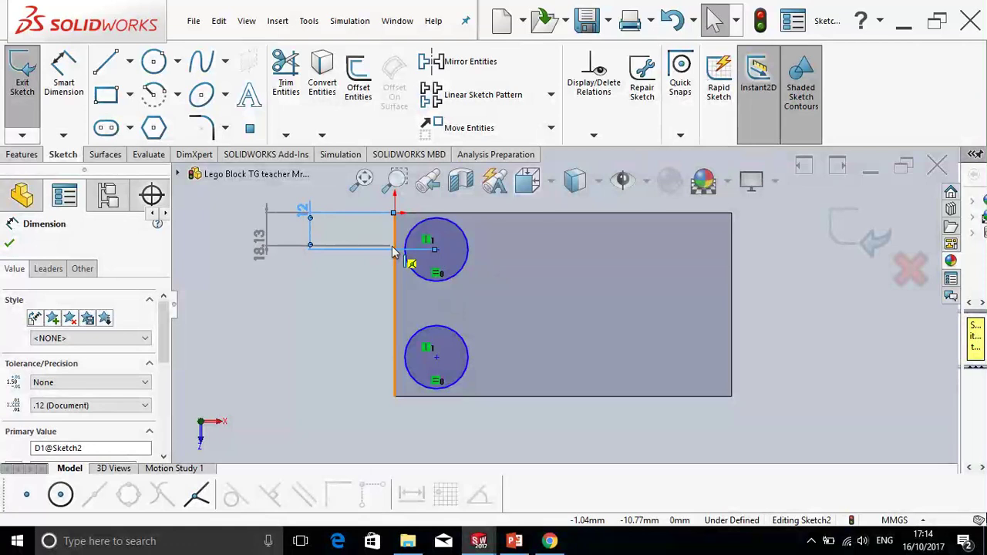
key("Escape")
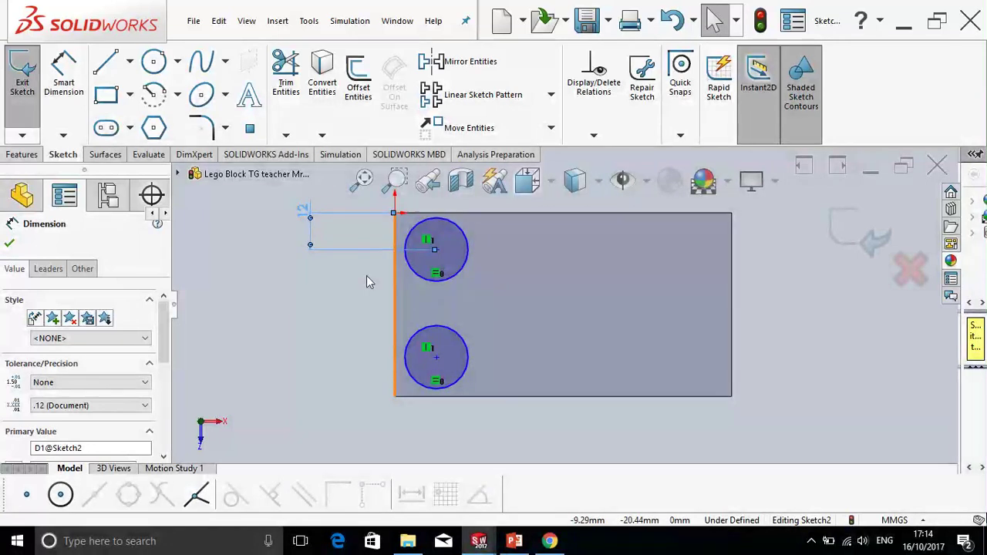
left_click(367, 276)
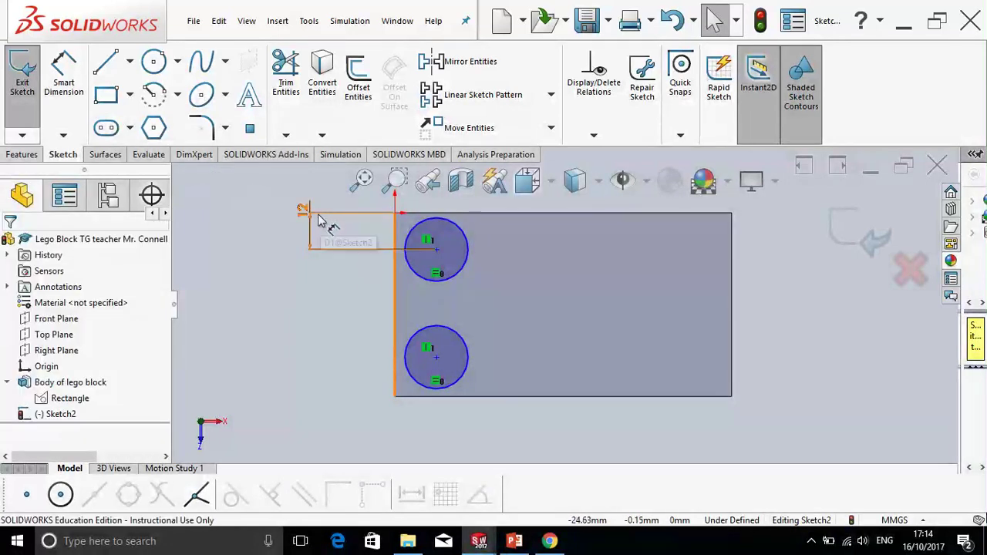
Dimension the upper circle's centre 12 mm from the face's left short edge.
left_click(65, 75)
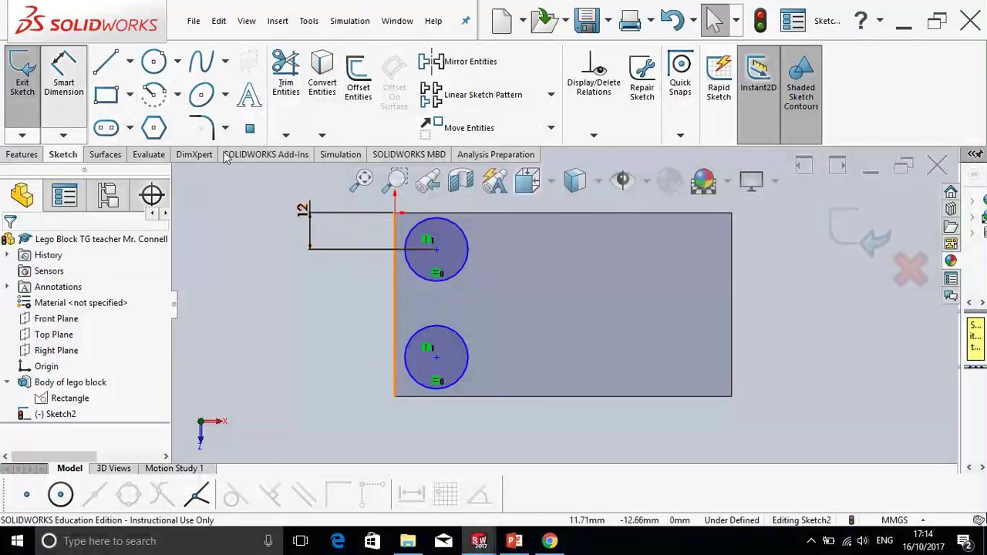
left_click(437, 251)
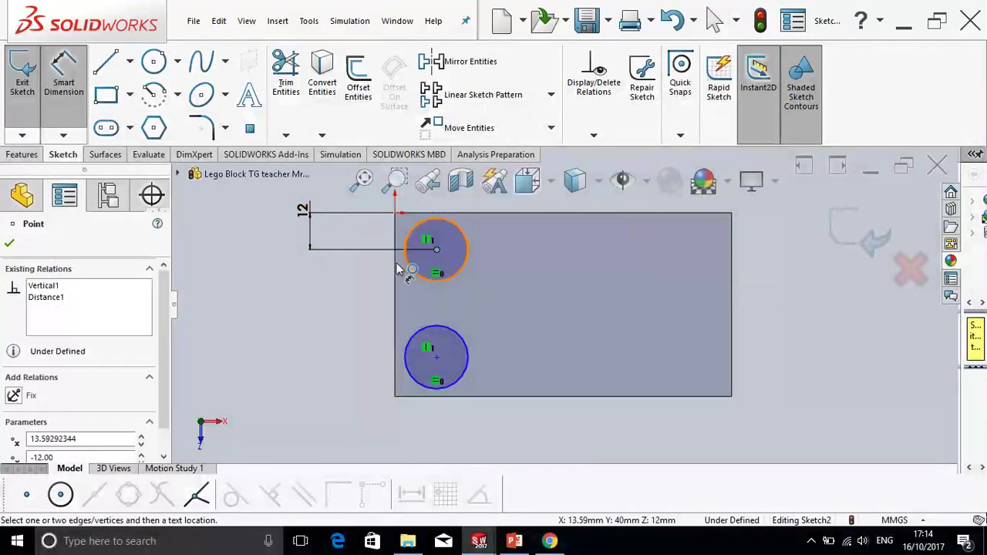
left_click(395, 269)
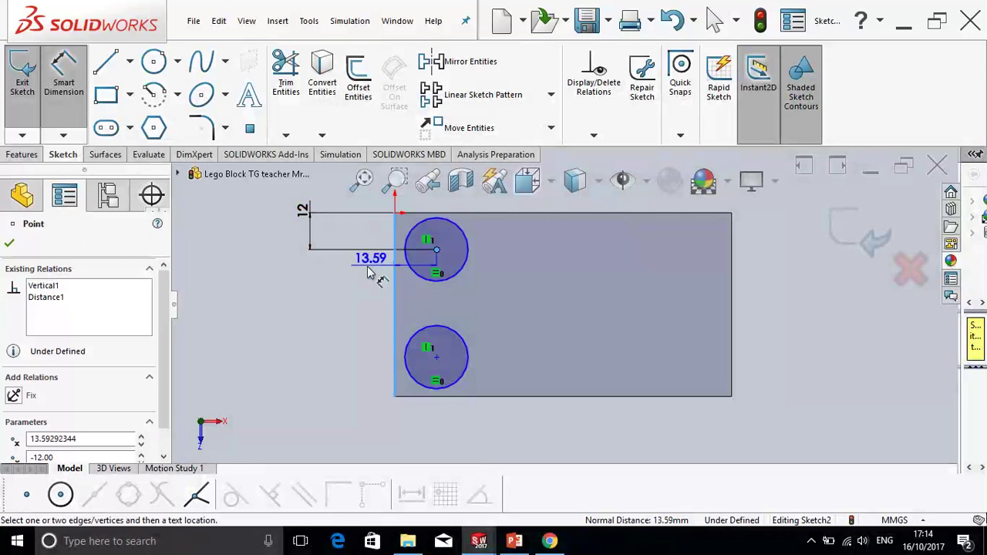
left_click(332, 288)
type("1")
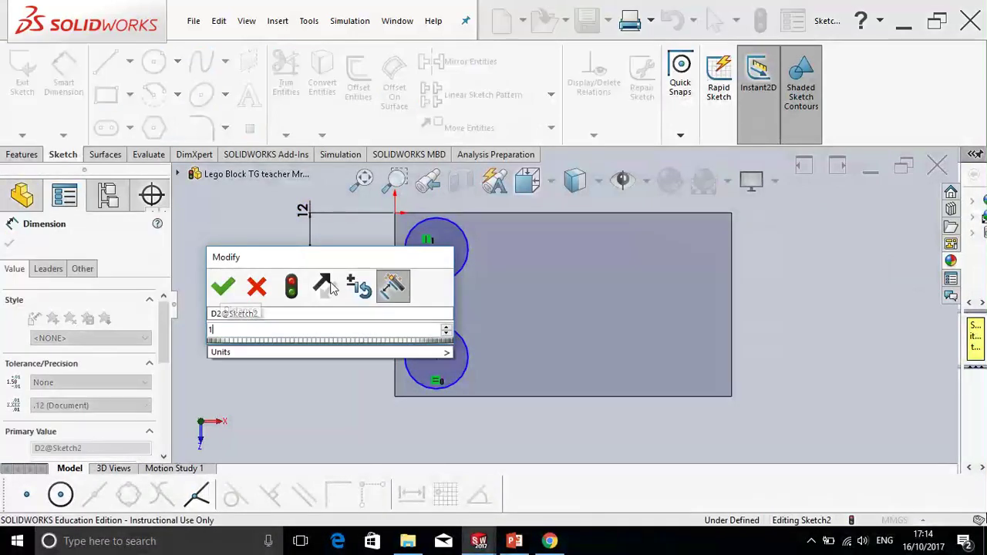
type("2")
key("Return")
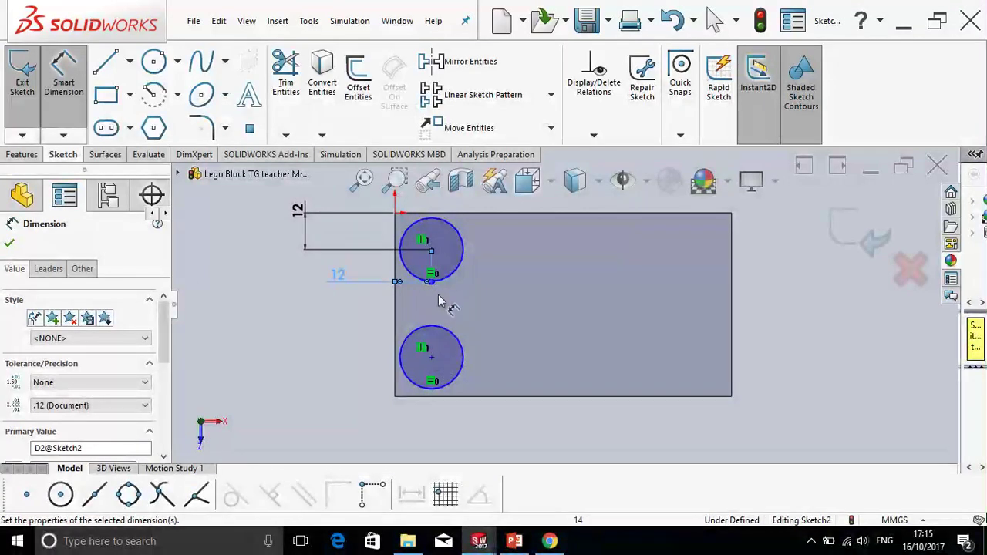
Dimension the lower circle's centre 12 mm from the face's lower long edge.
left_click(432, 359)
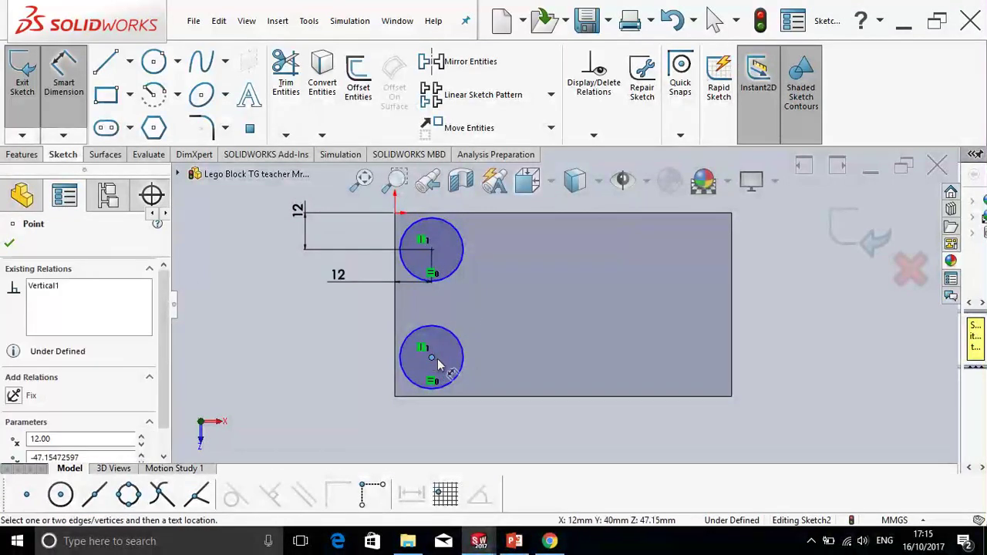
left_click(479, 398)
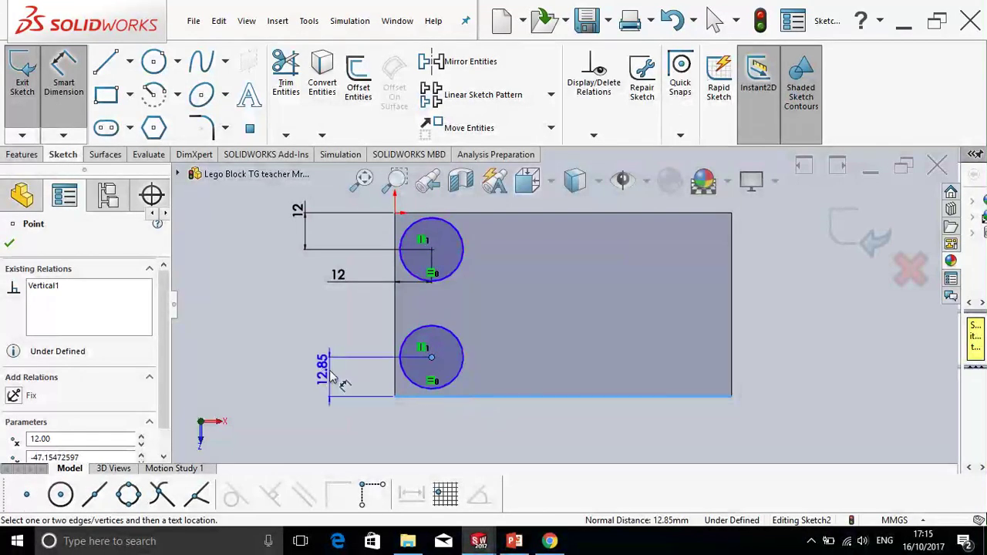
left_click(331, 372)
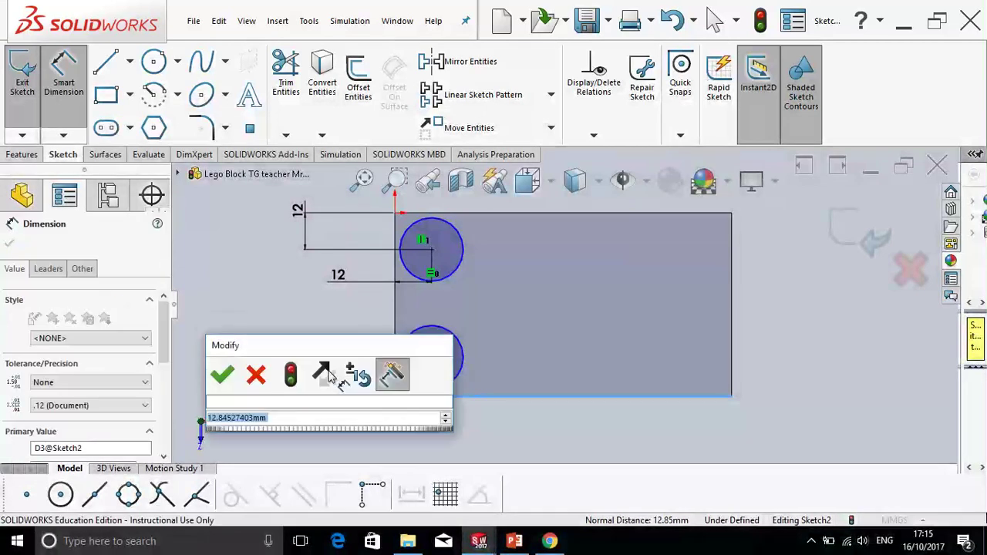
type("12")
key("Return")
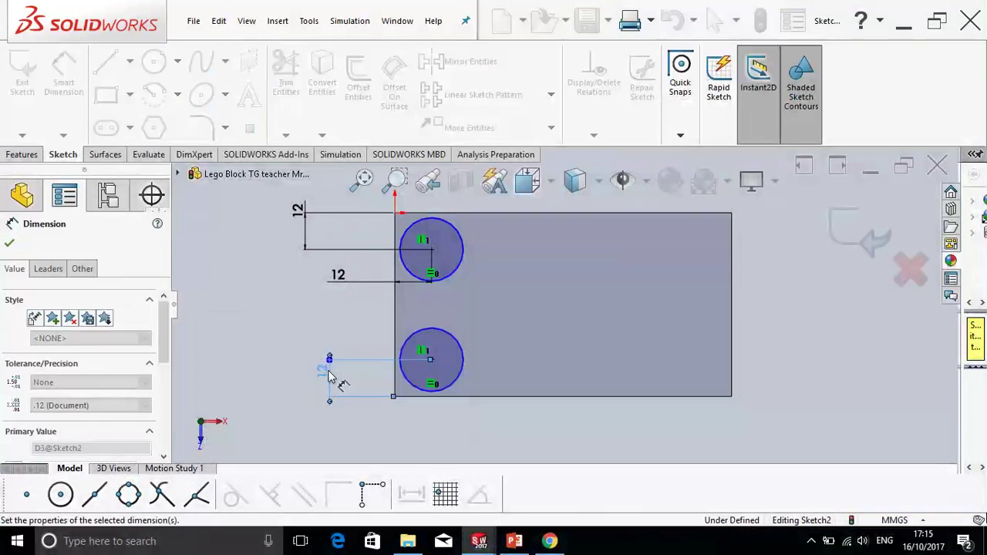
Add a diameter dimension of 24 mm to the upper circle.
left_click(465, 268)
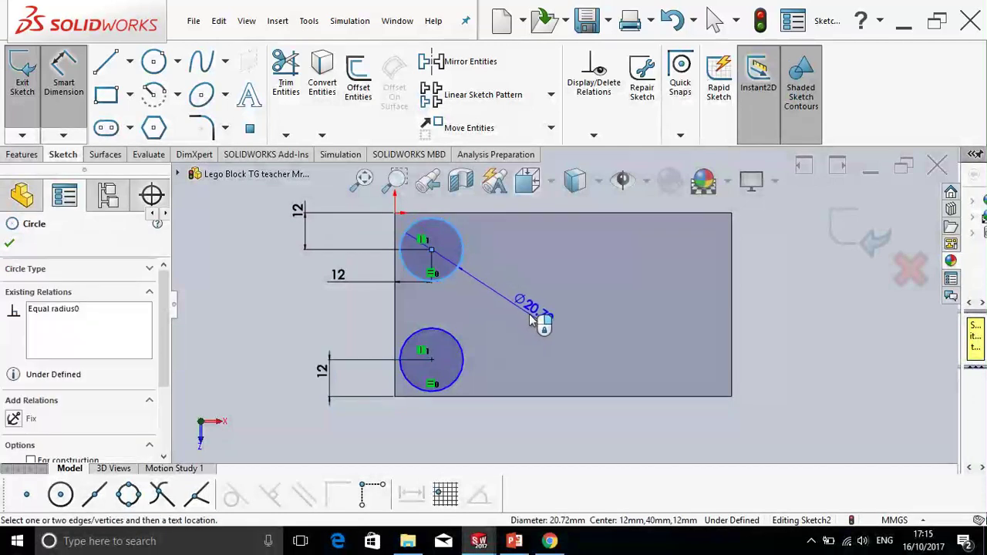
left_click(532, 321)
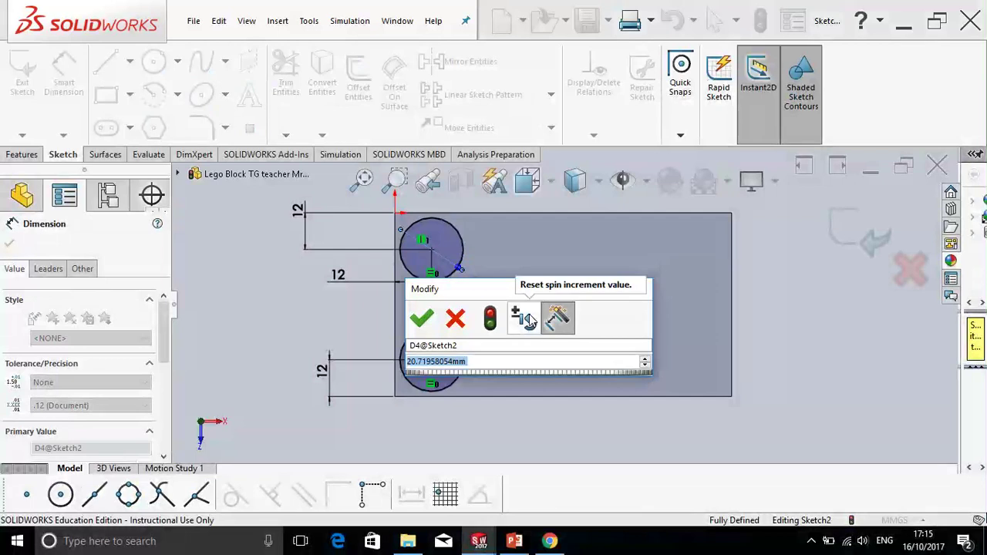
type("24")
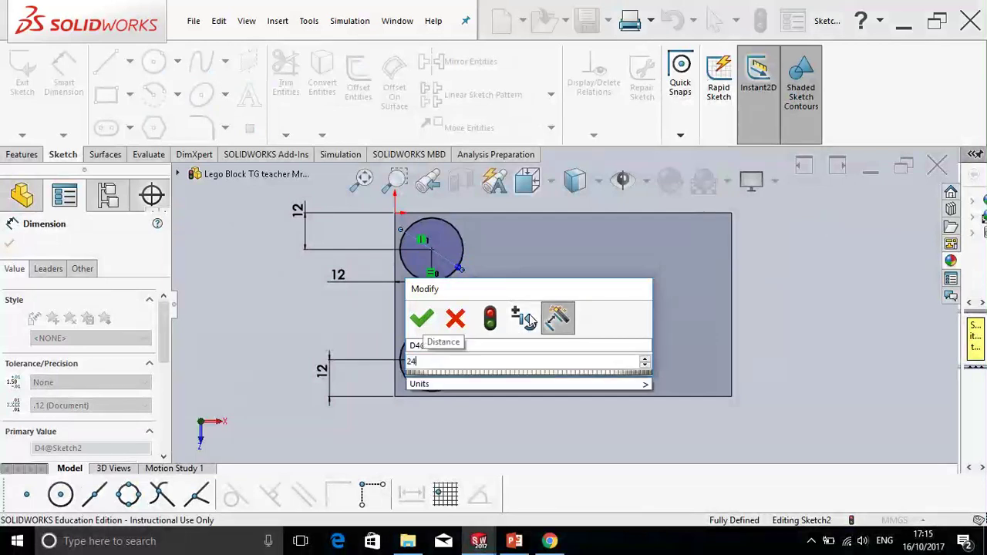
key("Return")
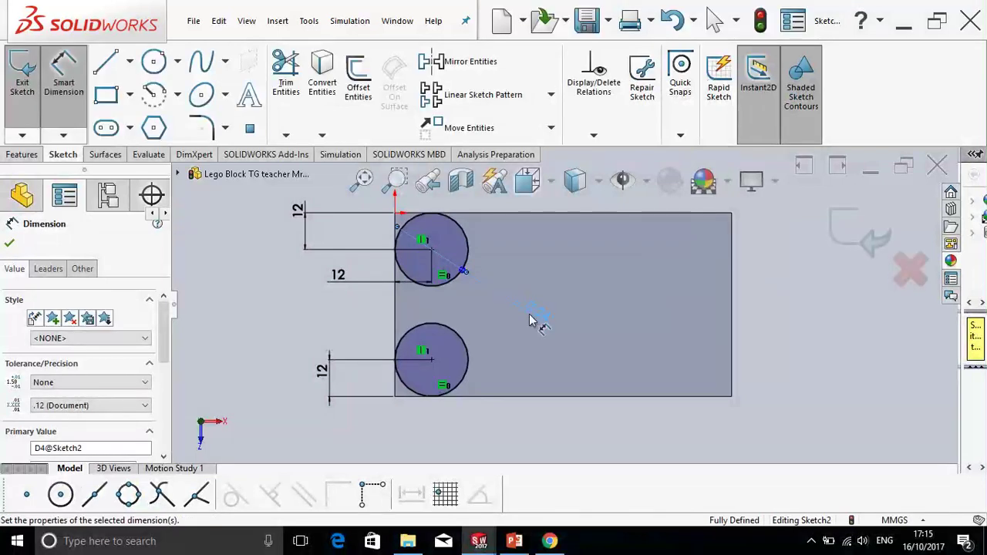
Set the upper circle's diameter to 20 mm.
left_click(530, 321)
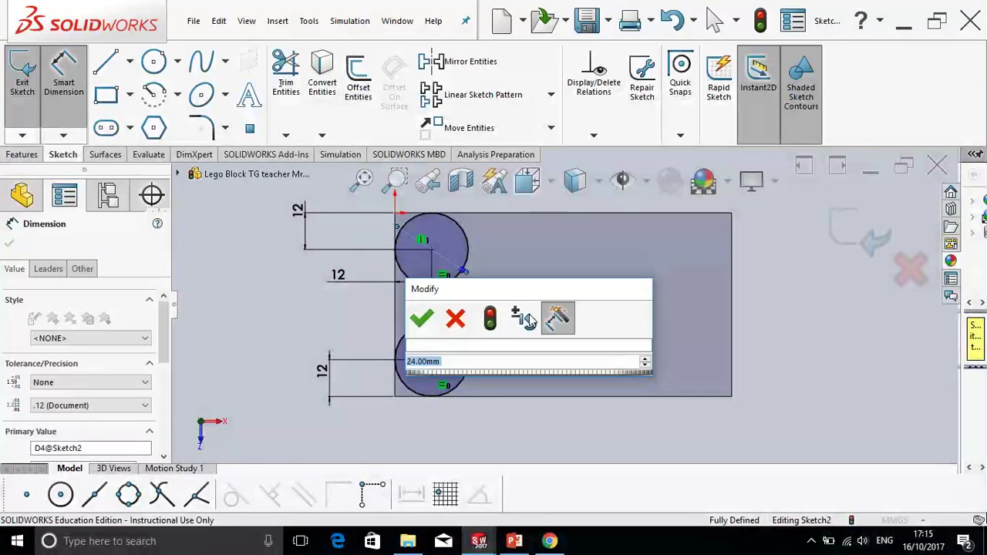
type("24")
key("Return")
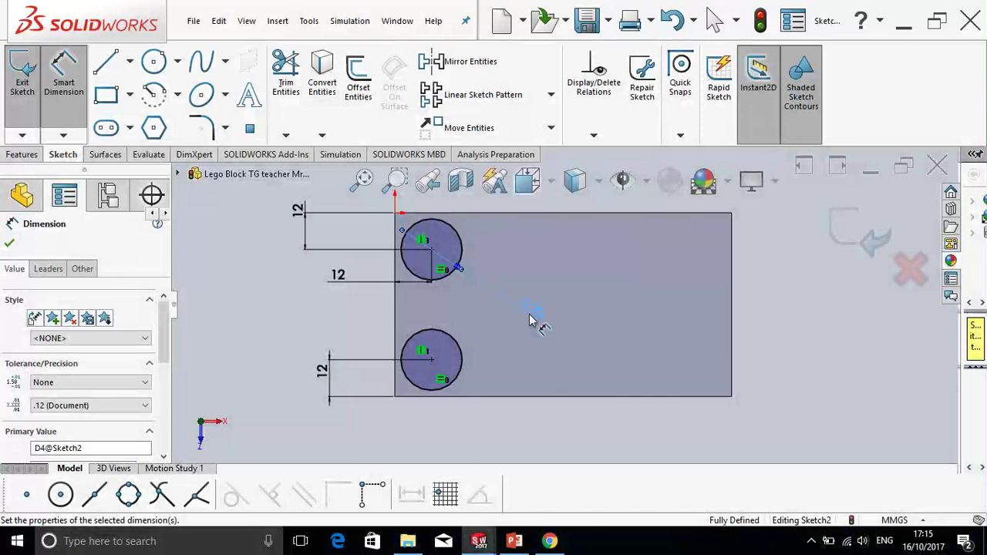
Set the upper circle's diameter to 18 mm and exit the sketch, keeping the changes.
left_click(531, 320)
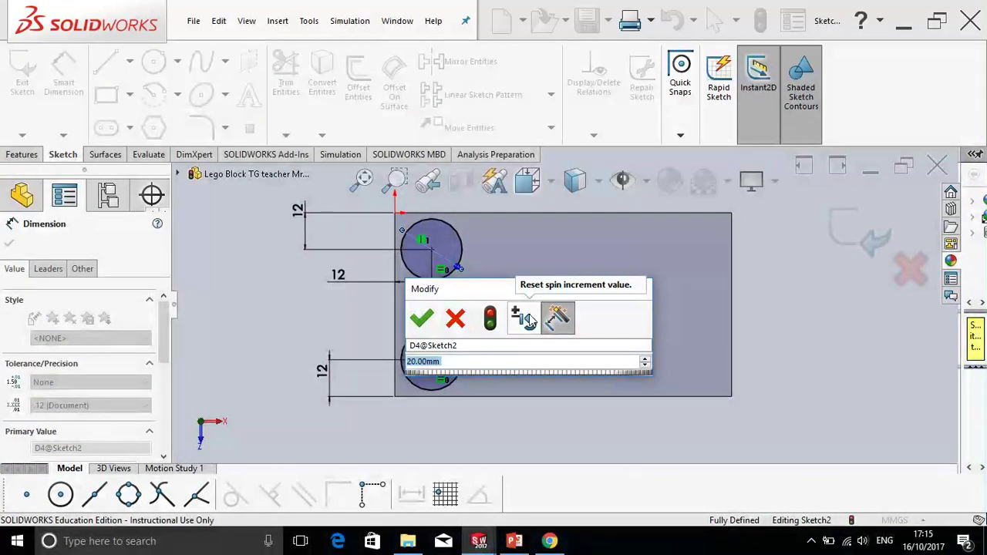
type("18")
key("Return")
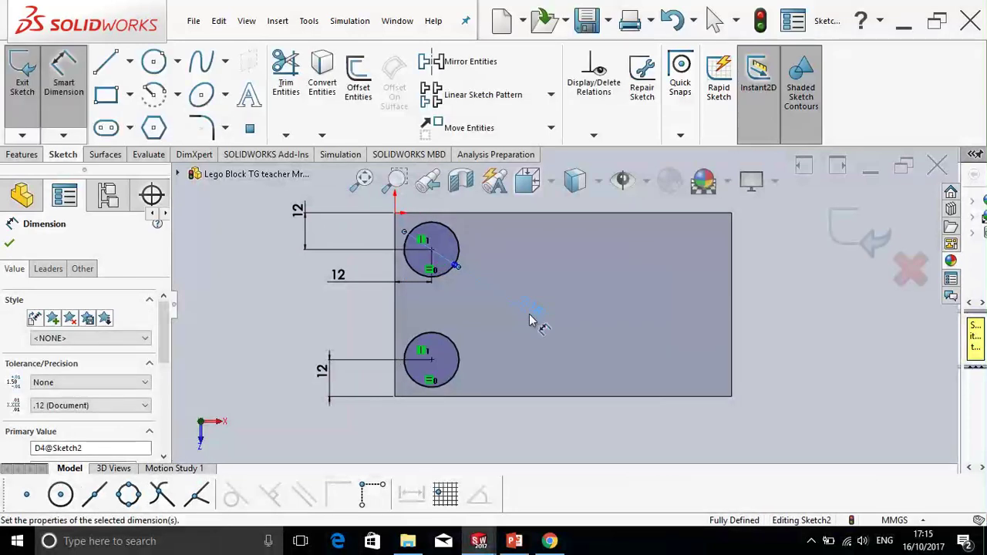
left_click(11, 244)
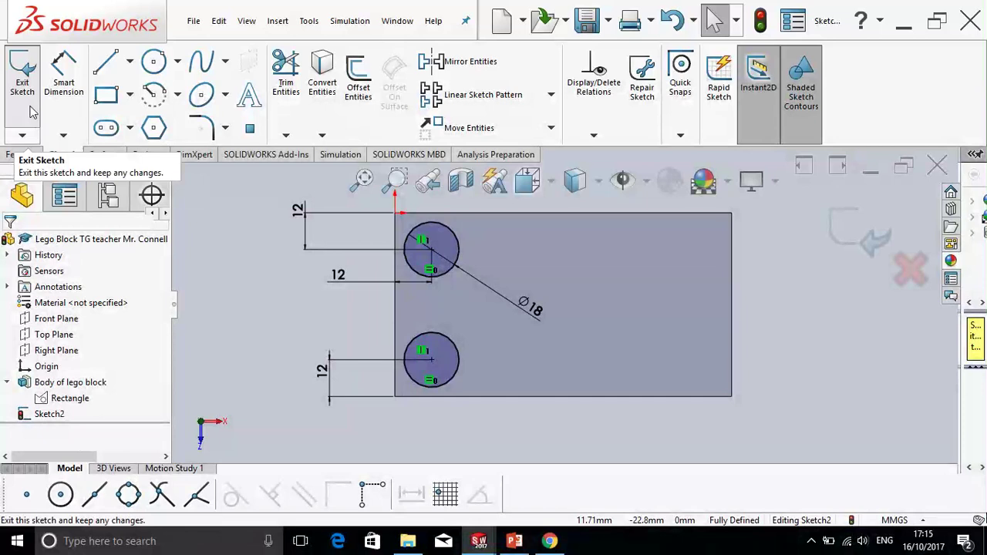
left_click(843, 236)
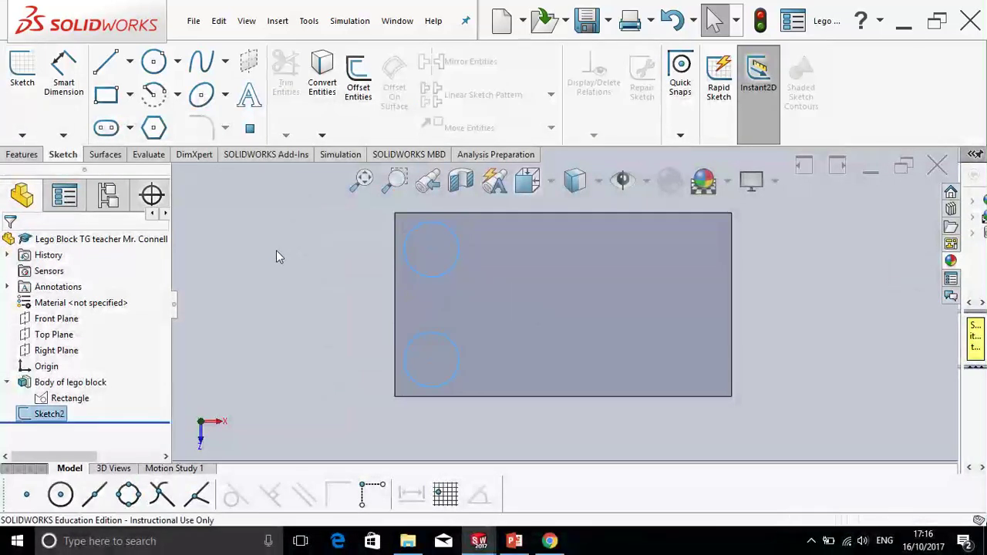
Switch to PowerPoint and open the slide "Step 3; Discover commands that reduce your work load" to review the cylinder instructions.
scroll(299, 240, "up", 2)
middle_click_drag(434, 296, 449, 251)
left_click(517, 542)
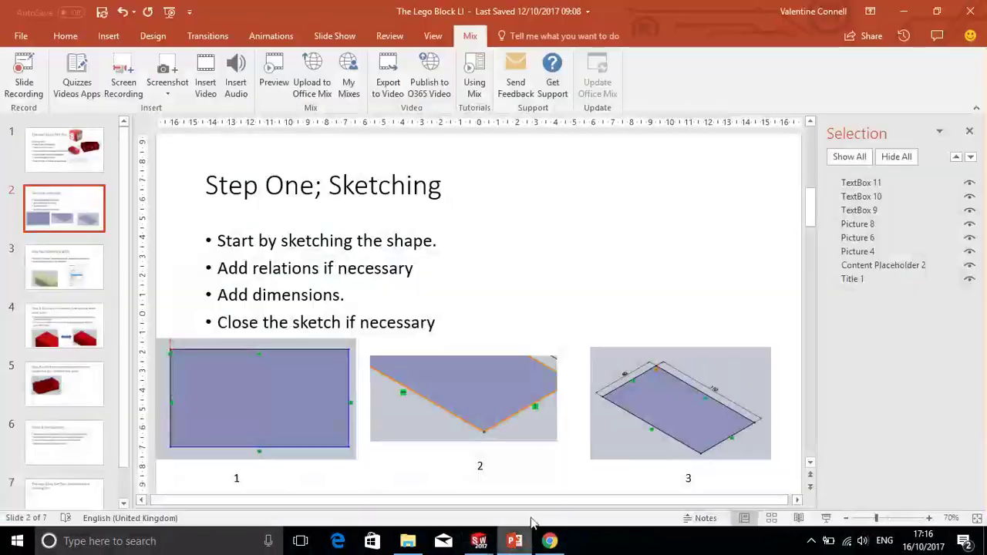
left_click(64, 325)
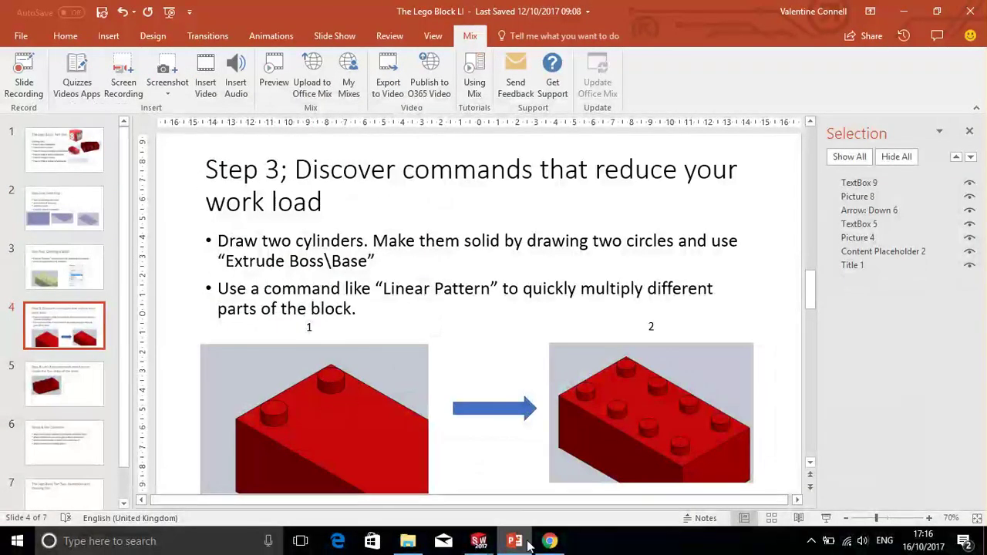
Switch back to the teacher's Lego block part in SOLIDWORKS.
mouse_move(479, 541)
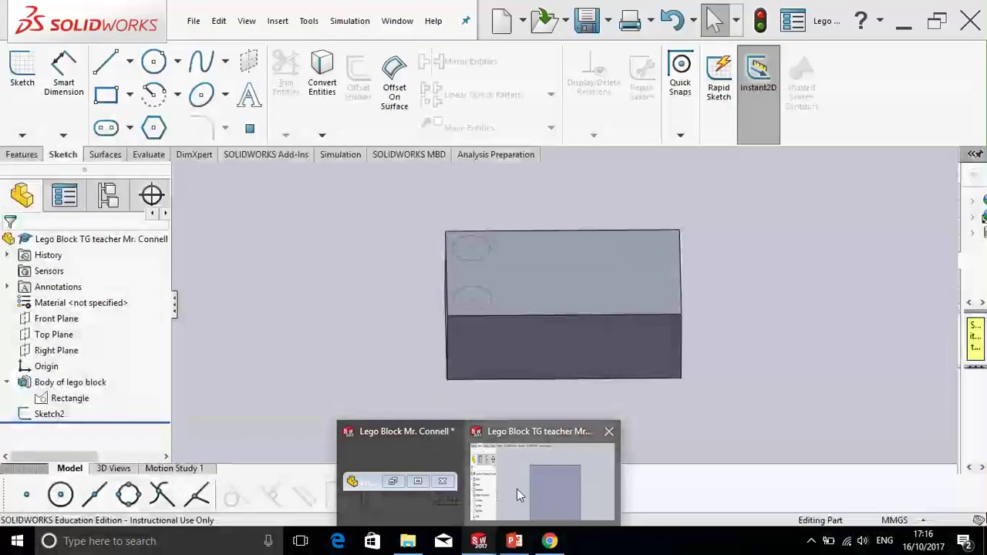
left_click(517, 489)
mouse_move(518, 331)
middle_mouse_down()
mouse_move(483, 340)
mouse_move(495, 354)
middle_mouse_up()
left_click(22, 155)
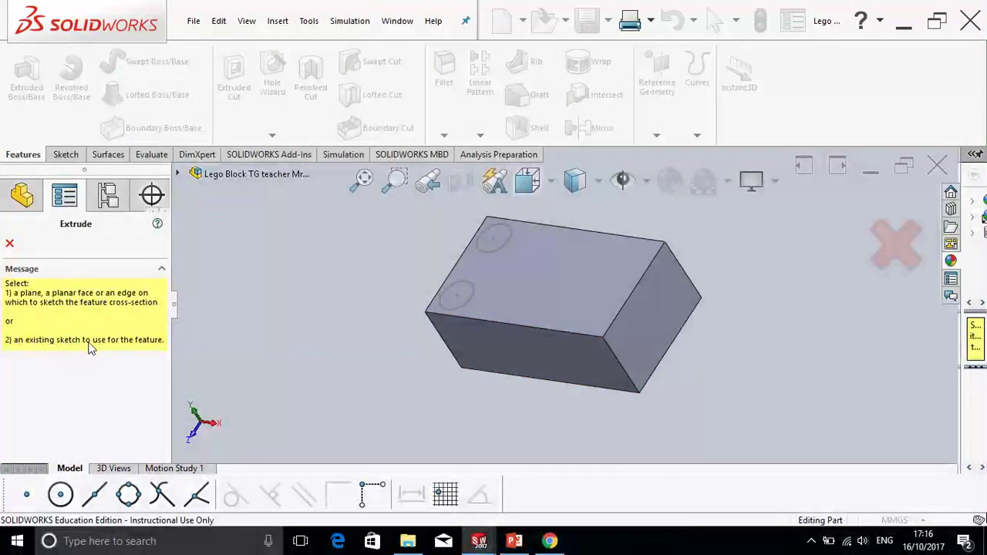
left_click(473, 295)
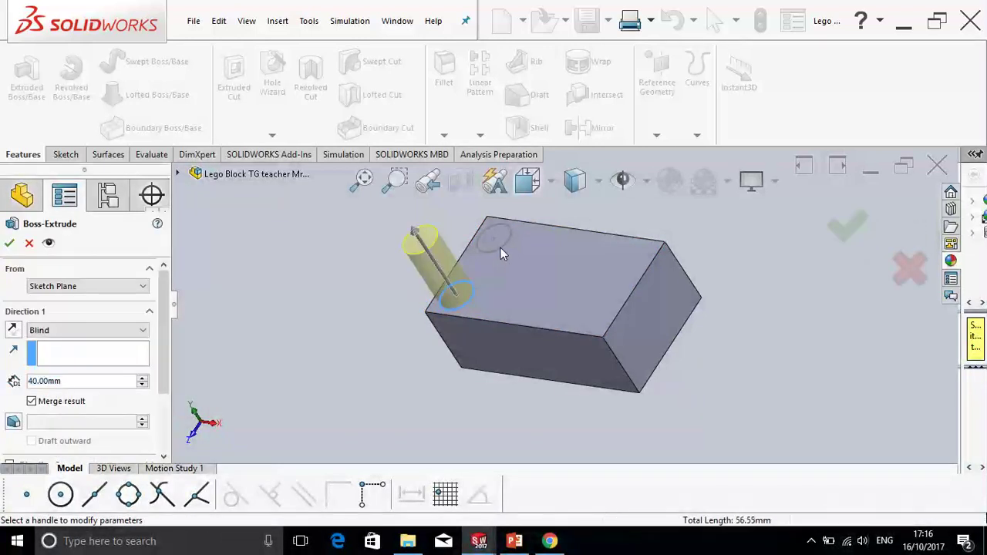
left_click(30, 244)
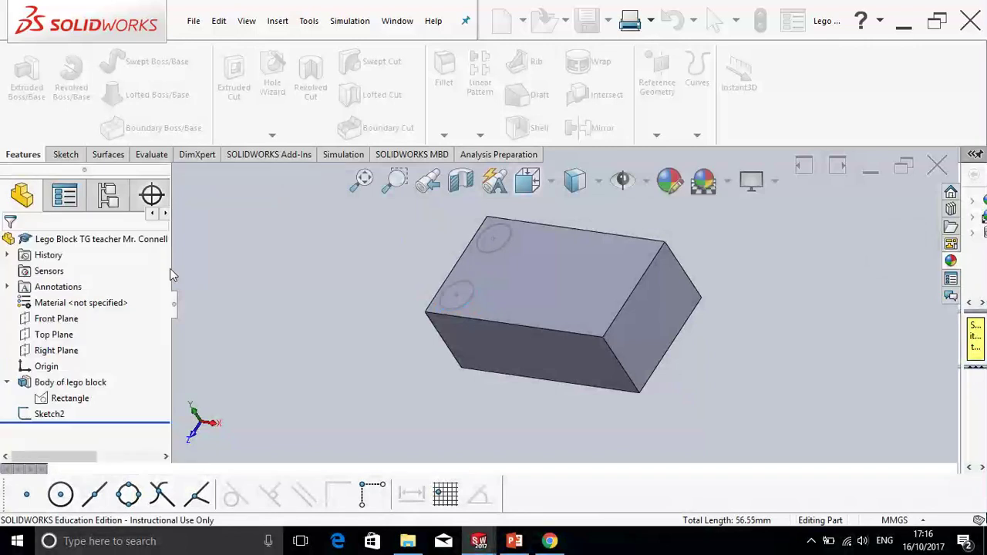
Extrude both circles on the block's top face together as 6 mm blind bosses and save the part.
left_click(473, 297)
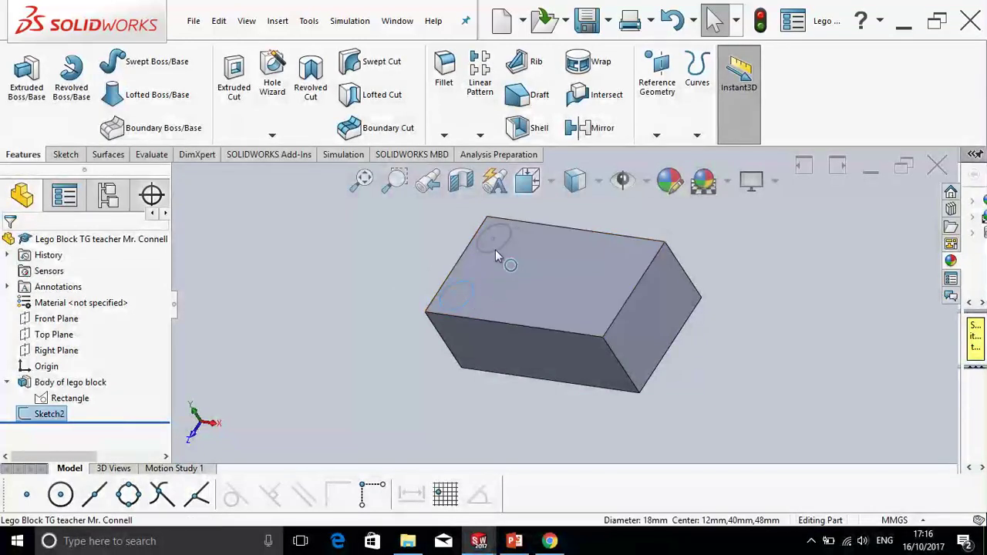
left_click(497, 252, "ctrl")
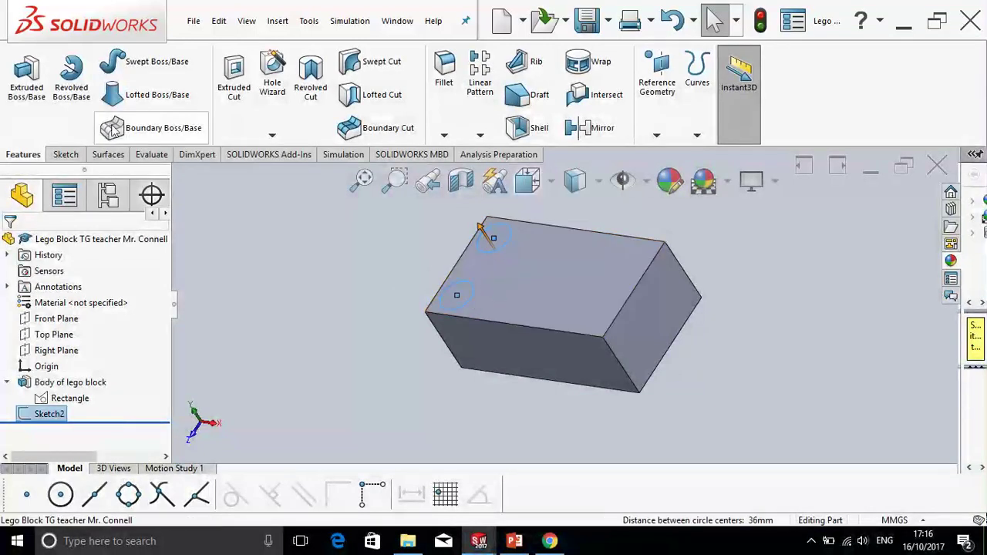
left_click(36, 87)
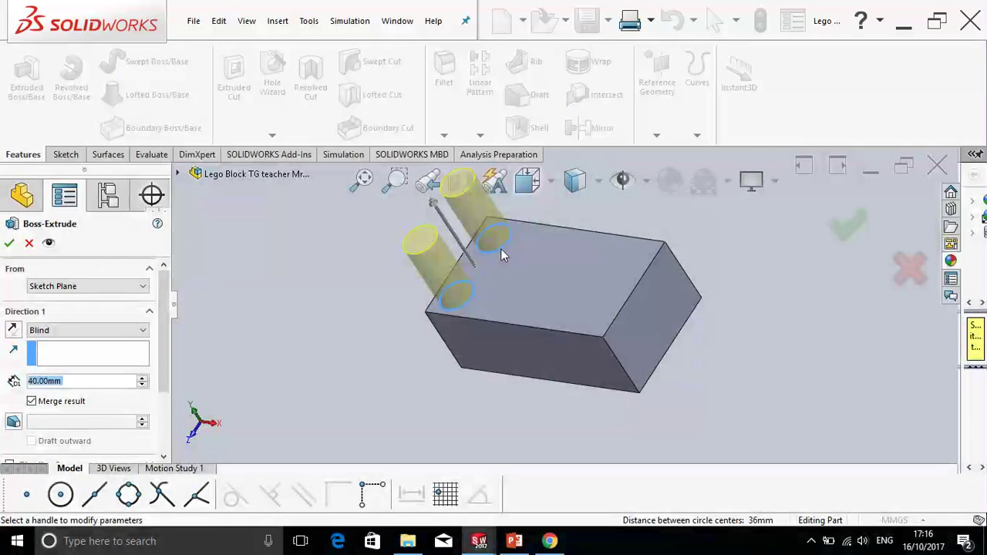
left_click(89, 381)
left_click_drag(65, 381, 10, 382)
type("6")
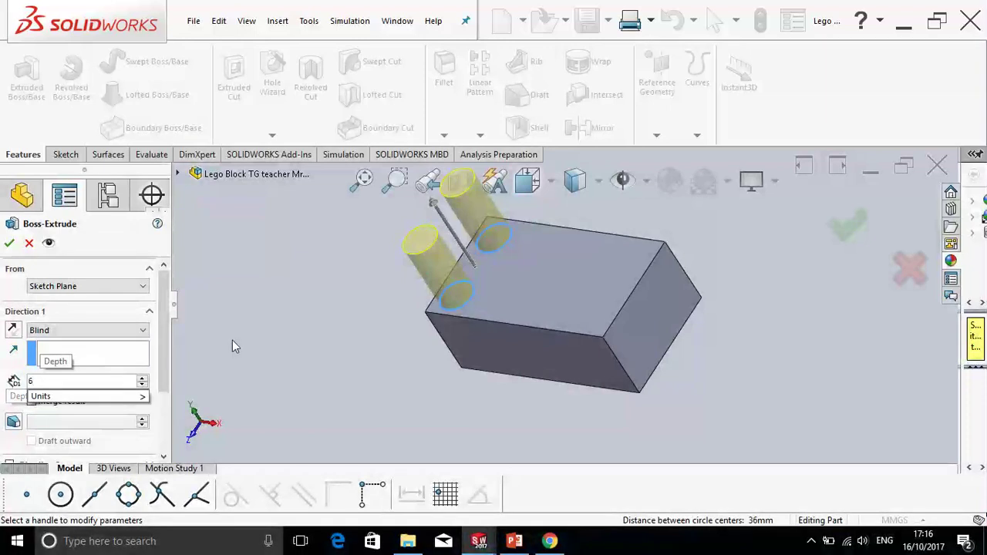
key("Return")
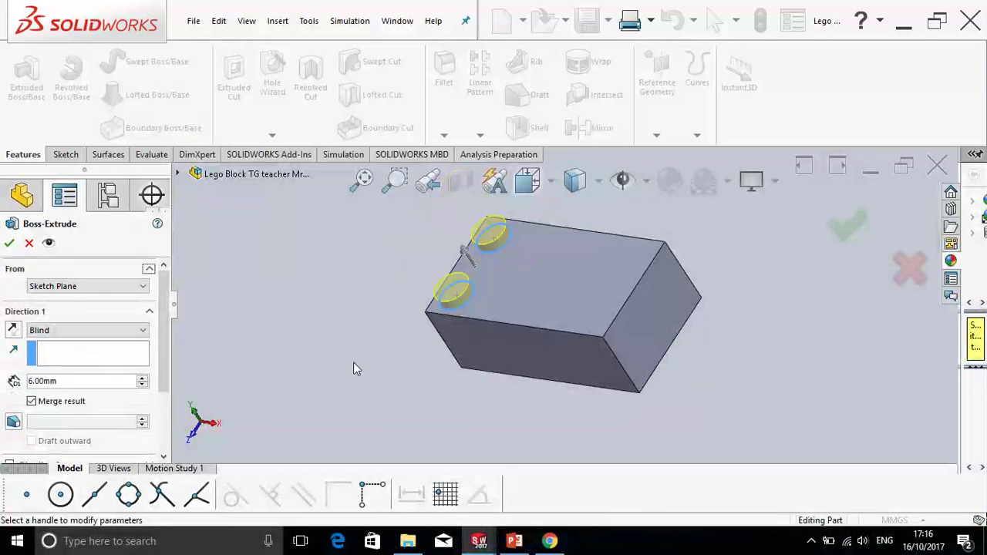
middle_click_drag(424, 356, 466, 293)
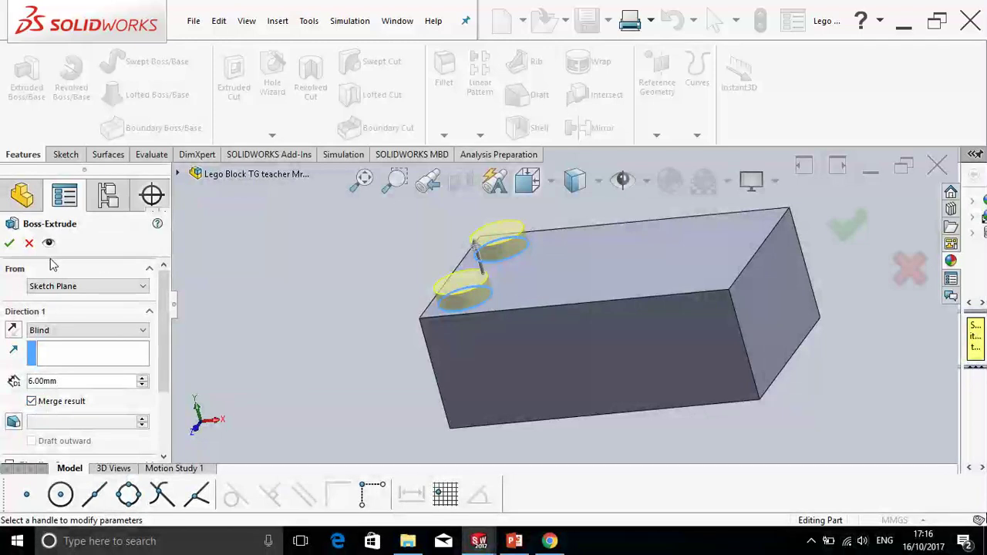
left_click(9, 243)
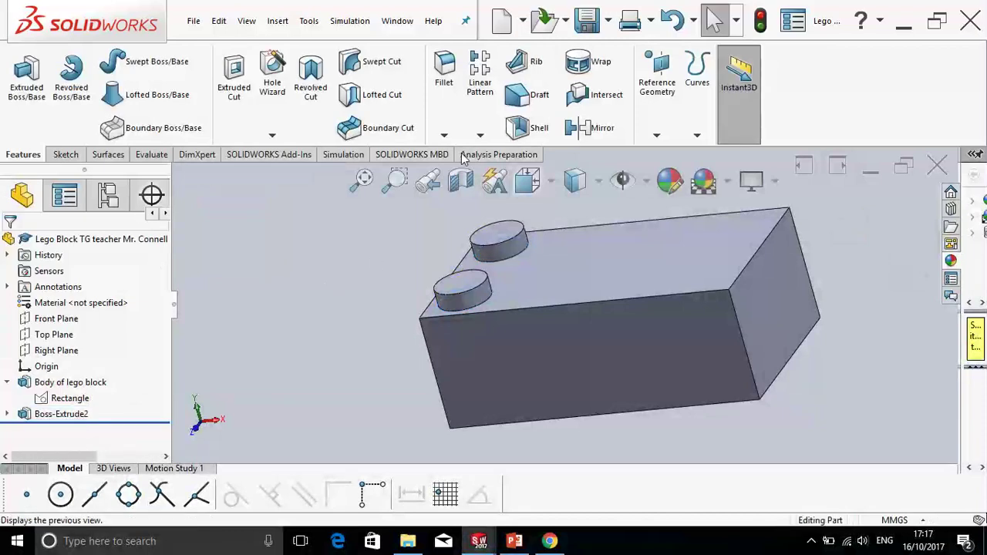
left_click(587, 23)
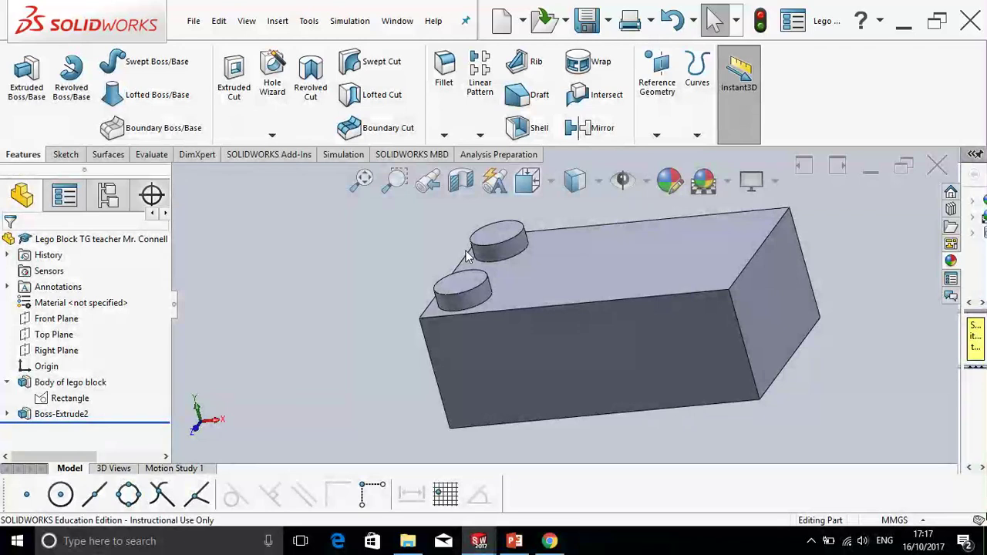
Switch to PowerPoint to review the linear pattern instructions on the Step 3 slide.
middle_click_drag(558, 444, 551, 379)
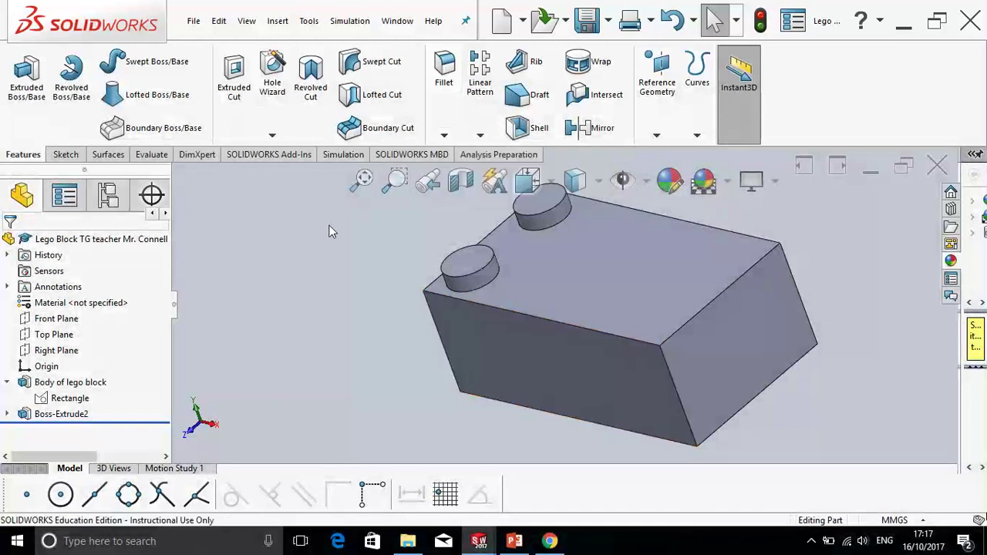
scroll(330, 232, "up", 1)
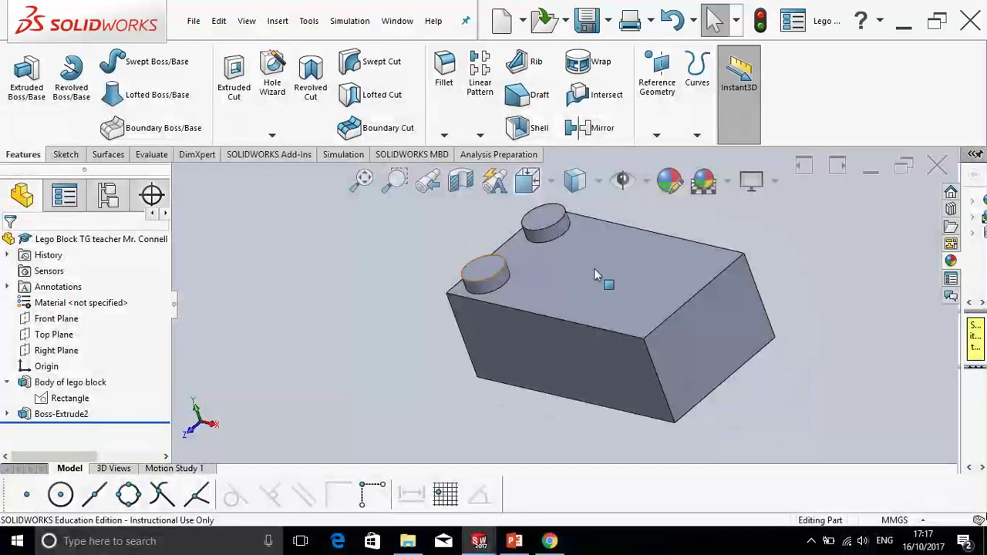
middle_click_drag(665, 238, 623, 263)
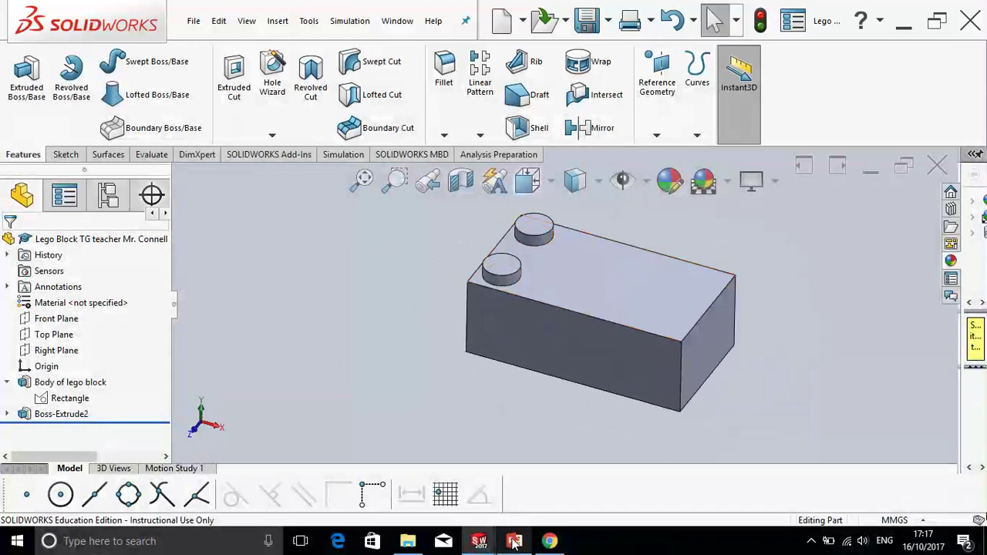
mouse_move(557, 7)
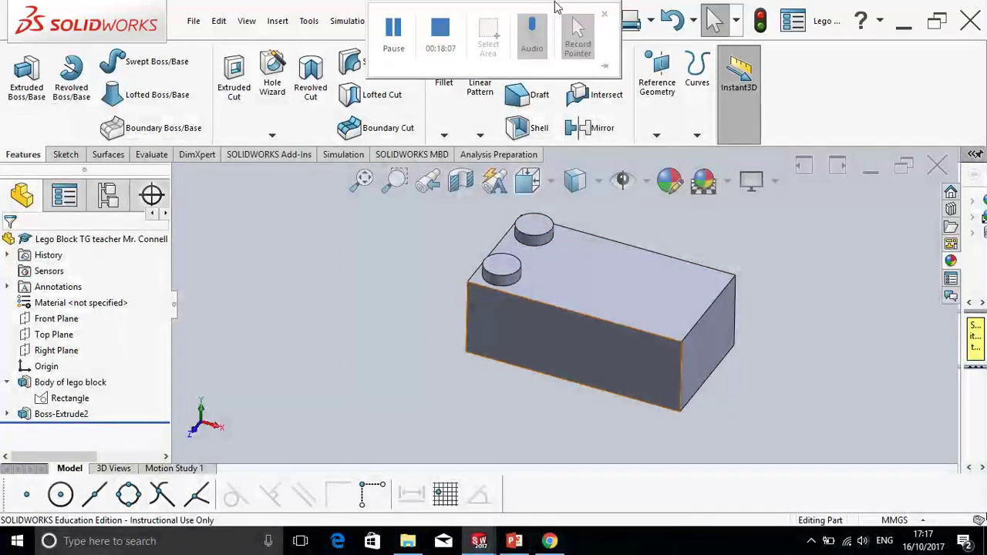
mouse_move(517, 542)
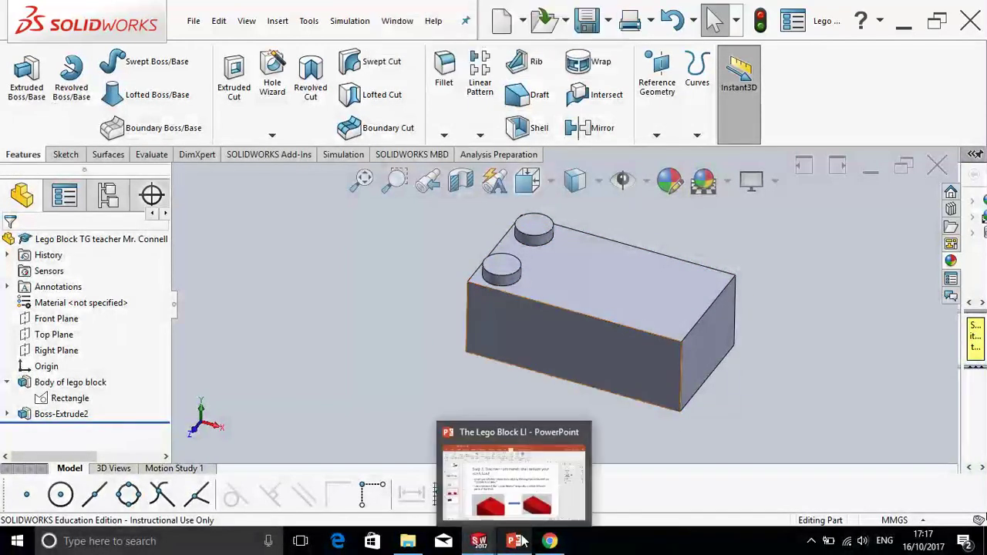
left_click(544, 478)
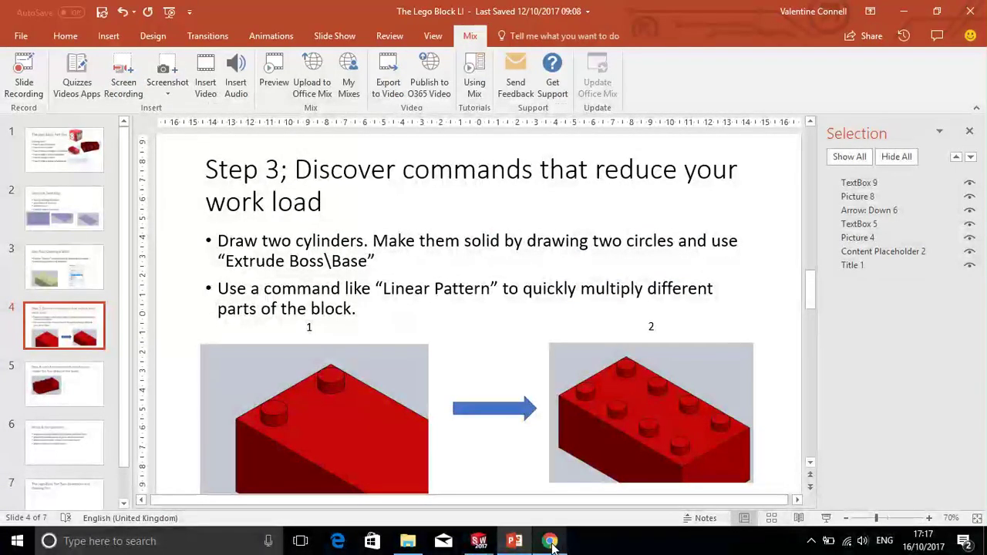
Return to the part in SOLIDWORKS and start a Linear Pattern along the block's long front top edge with 4 instances.
mouse_move(515, 541)
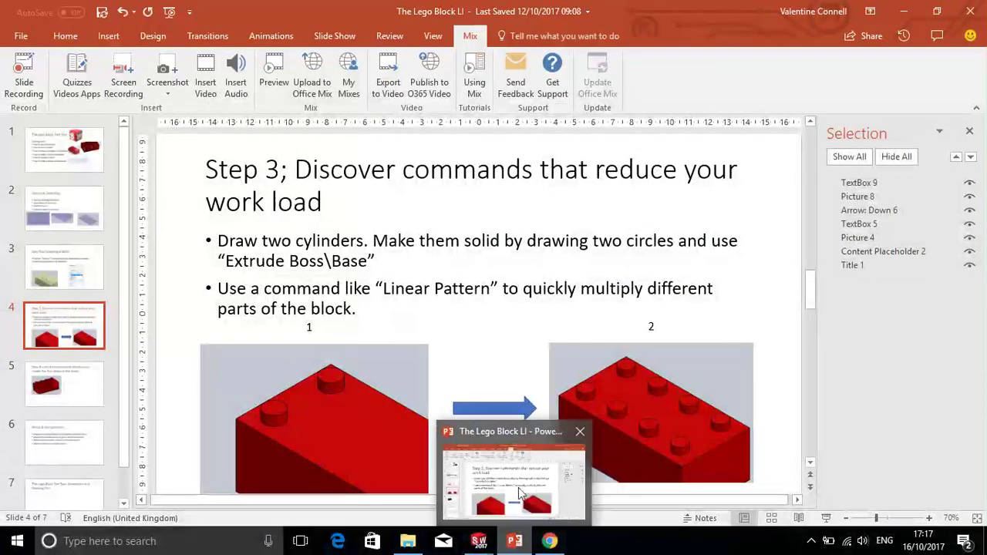
mouse_move(479, 542)
left_click(531, 476)
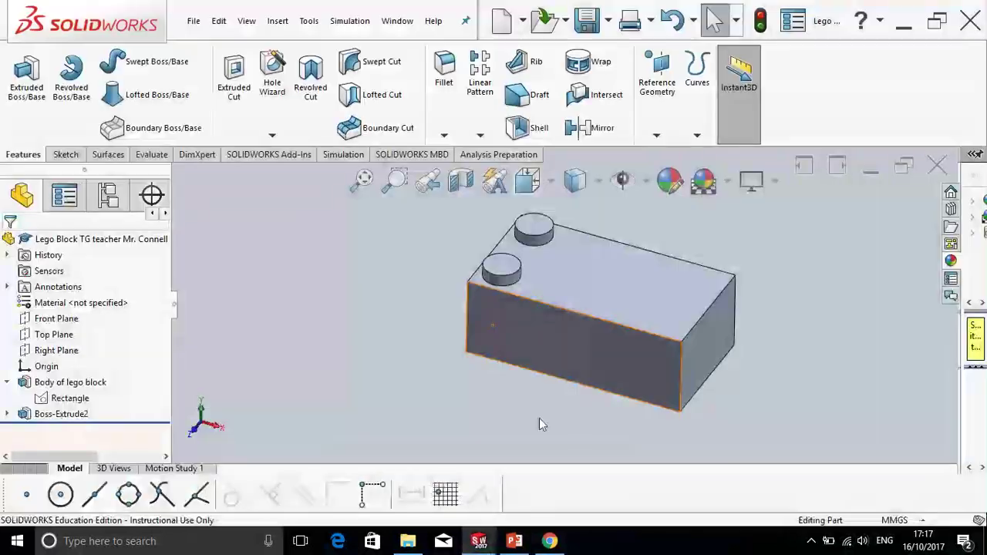
middle_click_drag(572, 328, 545, 293)
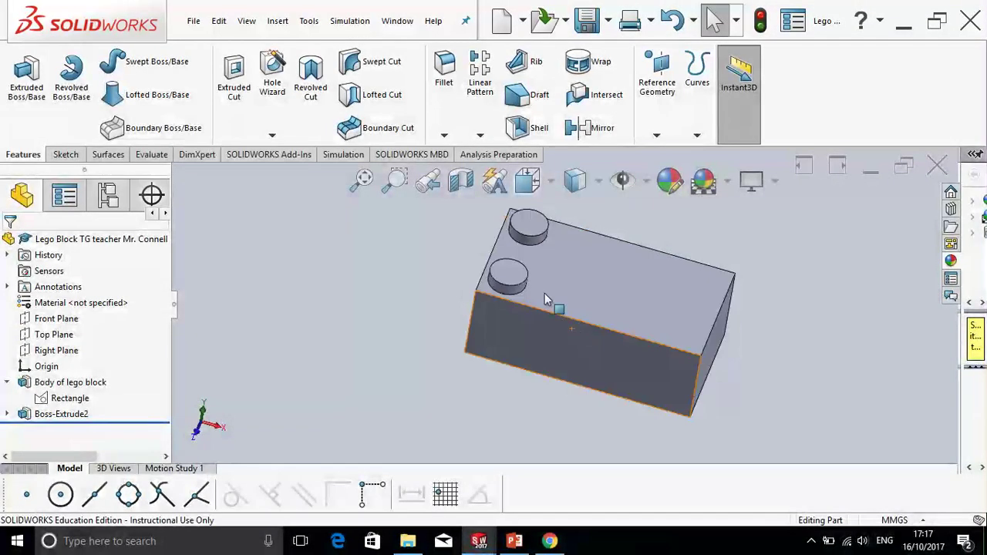
left_click(480, 77)
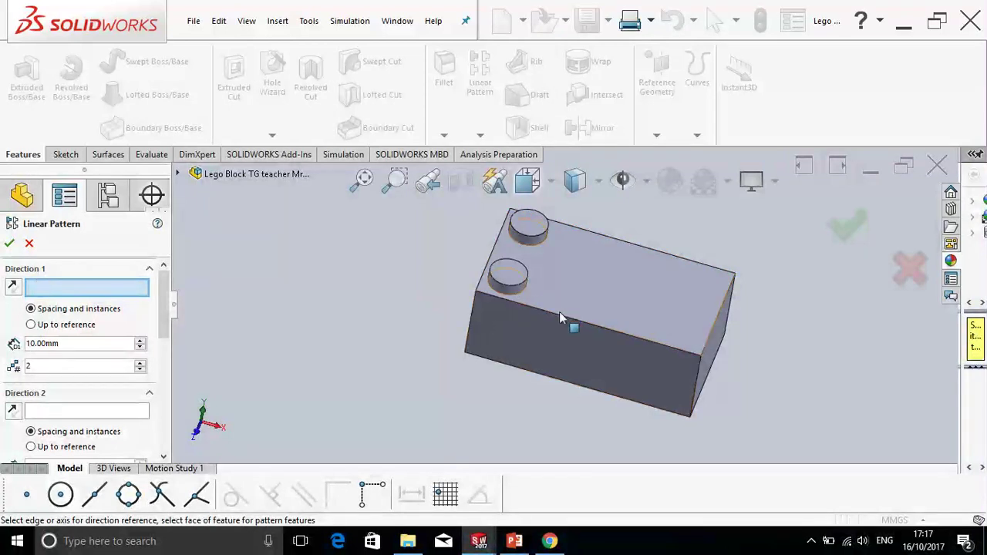
left_click(561, 322)
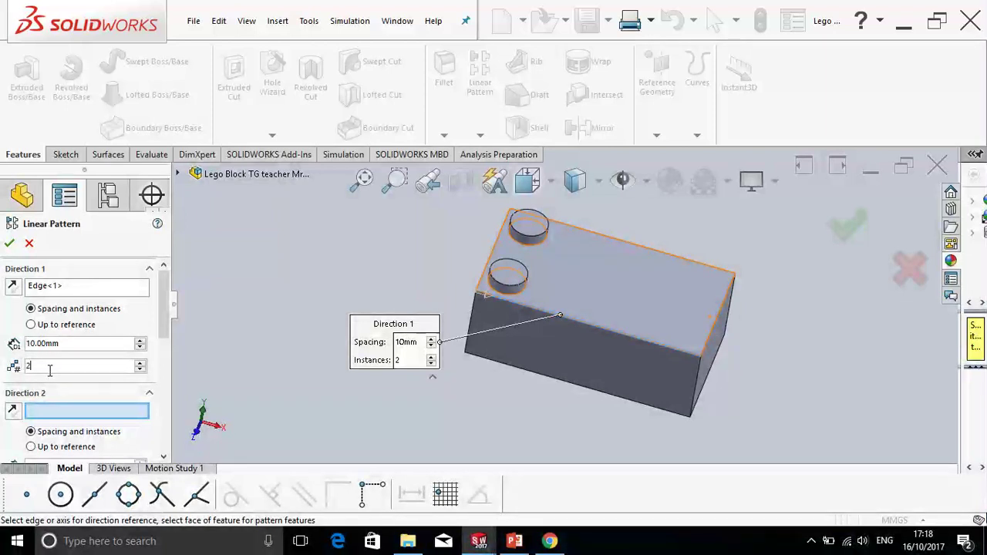
left_click(232, 267)
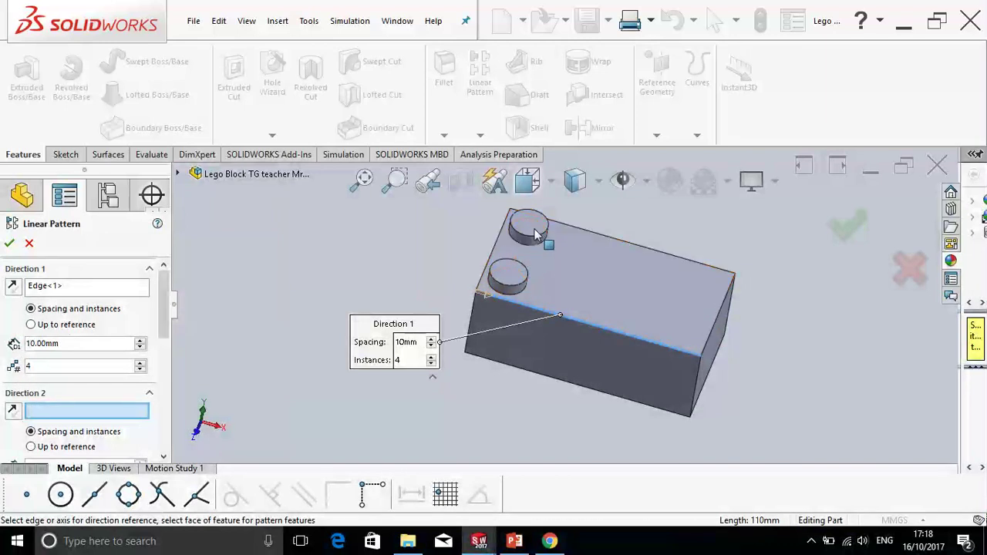
Select the extrusion with both studs as the feature to pattern, using only the first direction.
left_click_drag(162, 284, 162, 321)
scroll(151, 395, "up", 3)
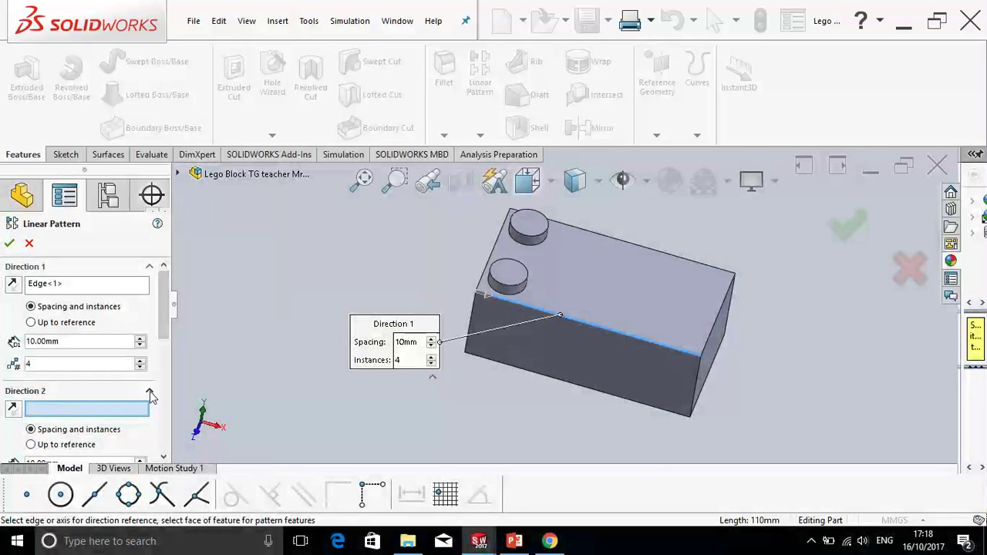
left_click(150, 393)
left_click_drag(162, 326, 160, 359)
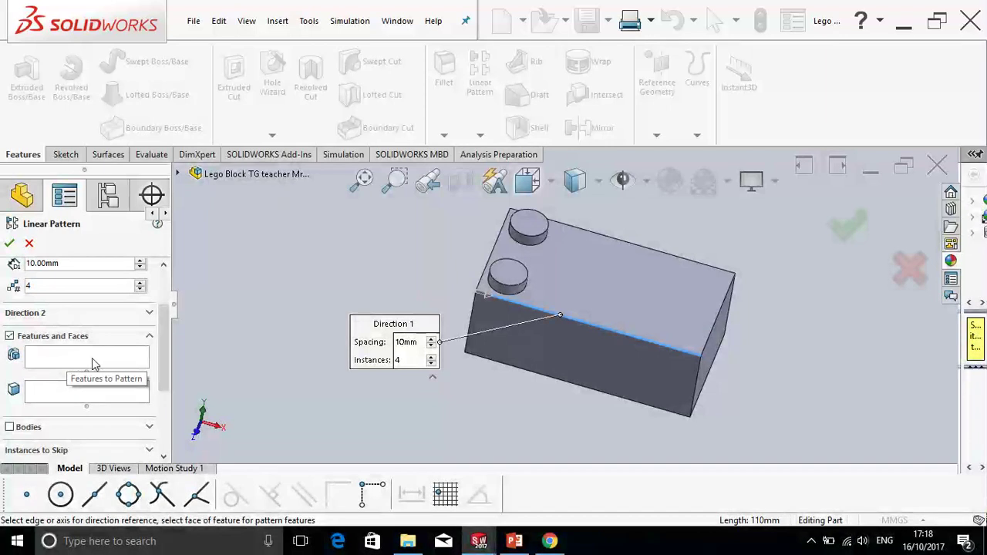
left_click(517, 275)
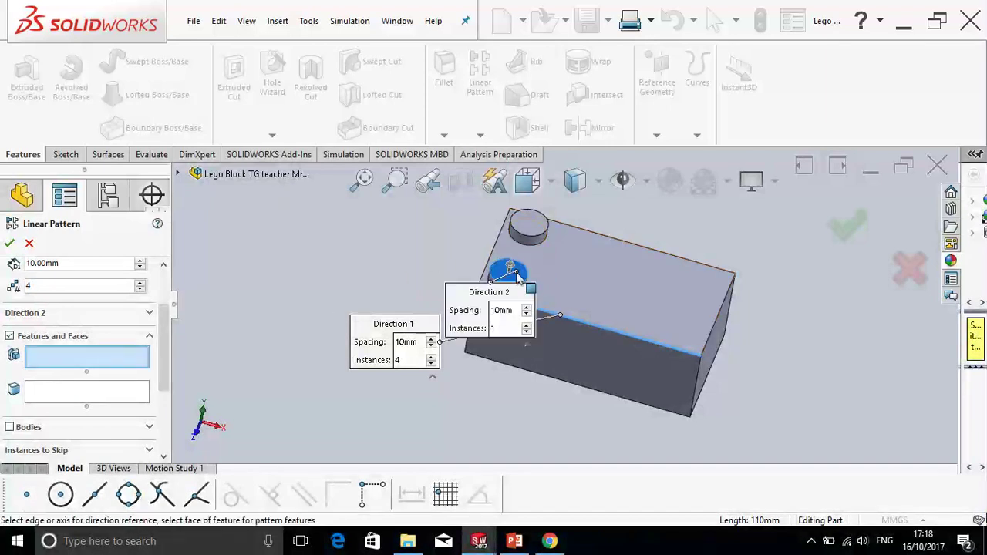
left_click(531, 227)
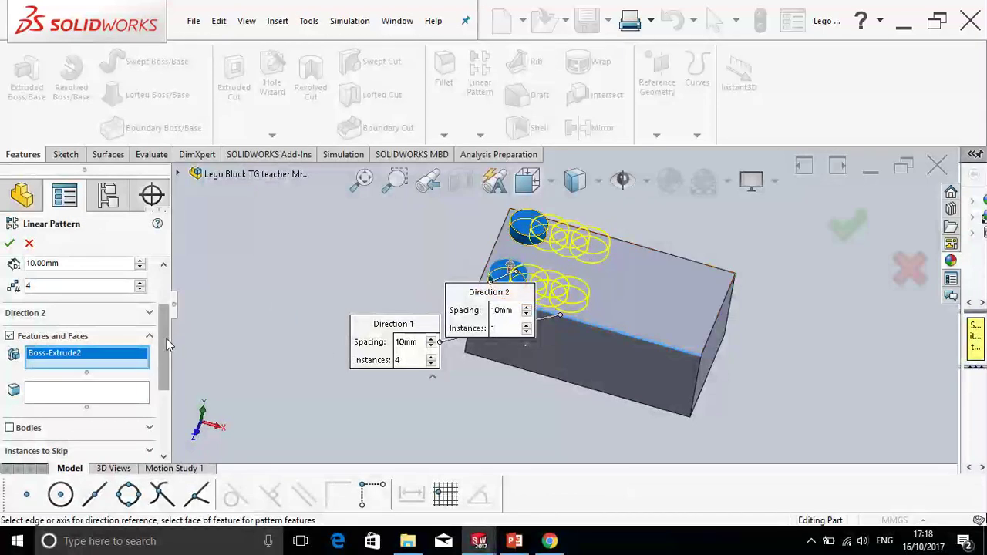
Try a first-direction stud spacing of 12 mm and then 20 mm.
scroll(166, 339, "up", 3)
double_click(57, 342)
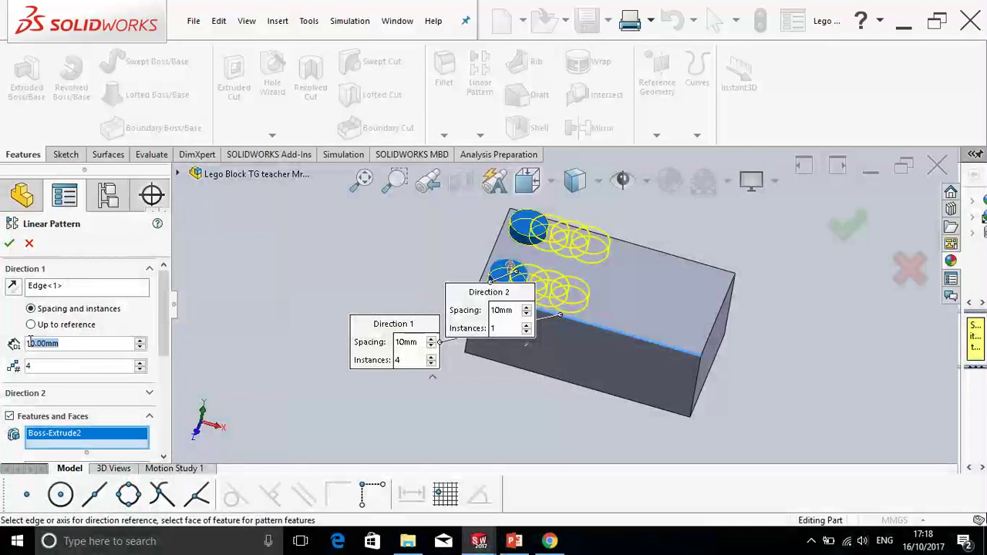
type("12")
key("Return")
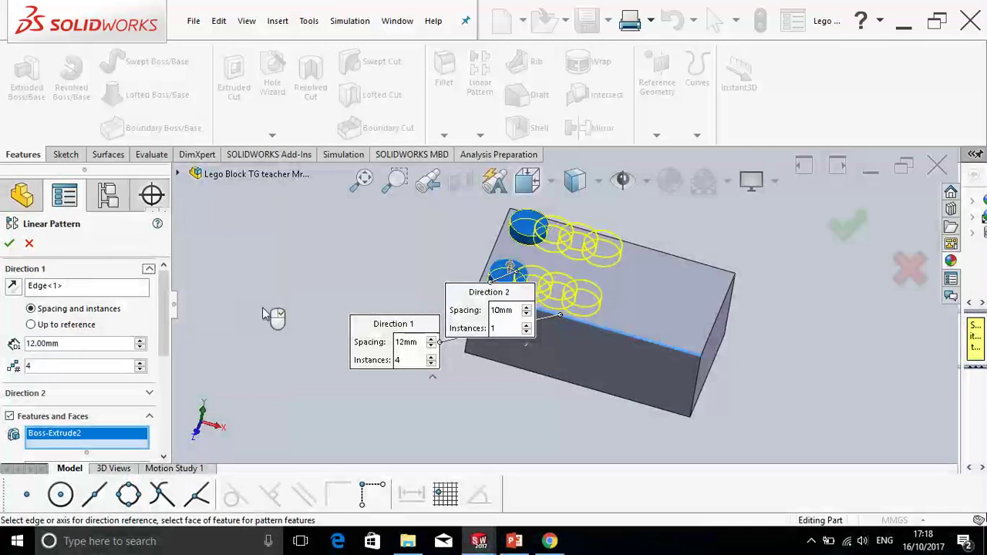
left_click_drag(81, 341, 35, 343)
type("20")
key("Return")
Try a first-direction stud spacing of 25 mm and then 26 mm.
left_click_drag(110, 342, 3, 337)
type("25")
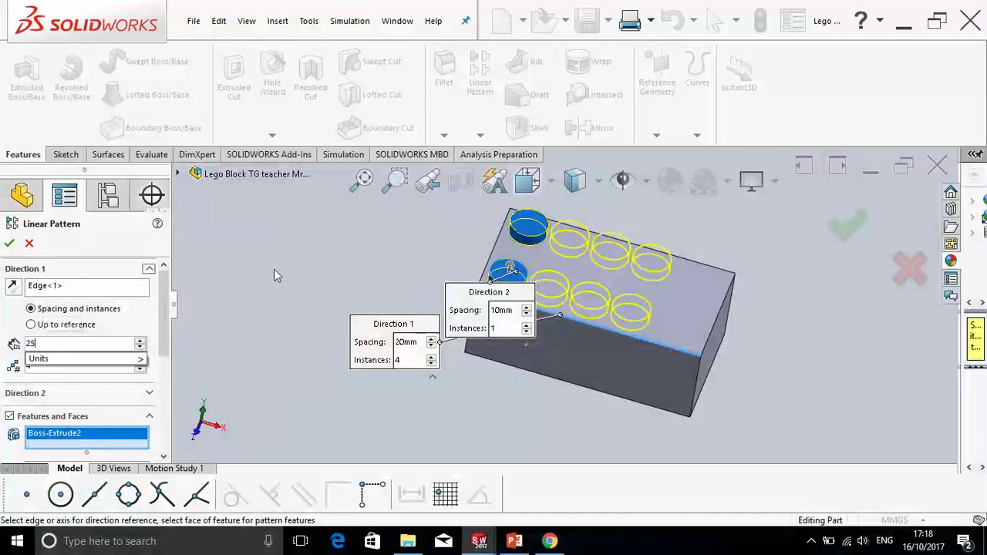
key("Return")
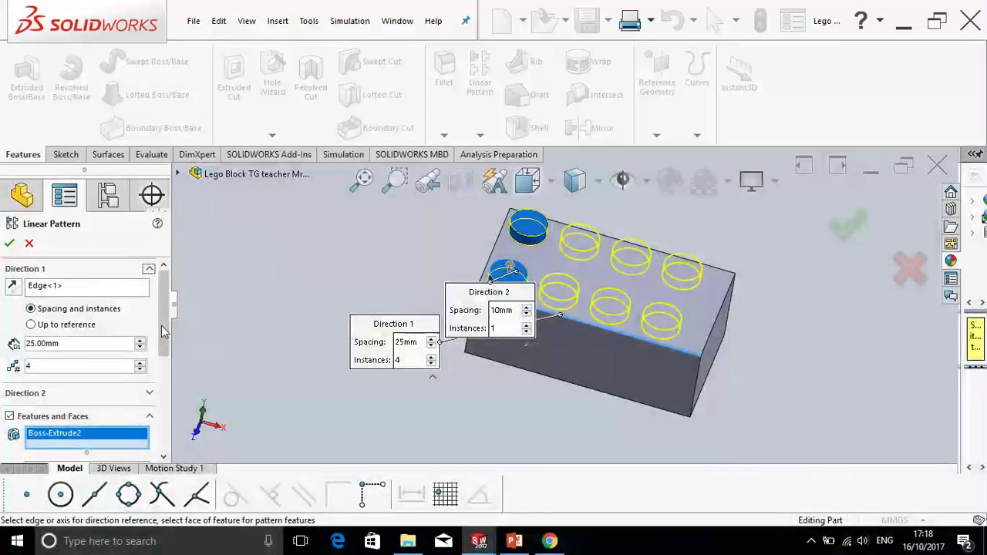
mouse_move(160, 318)
left_mouse_down()
mouse_move(159, 370)
mouse_move(160, 313)
left_mouse_up()
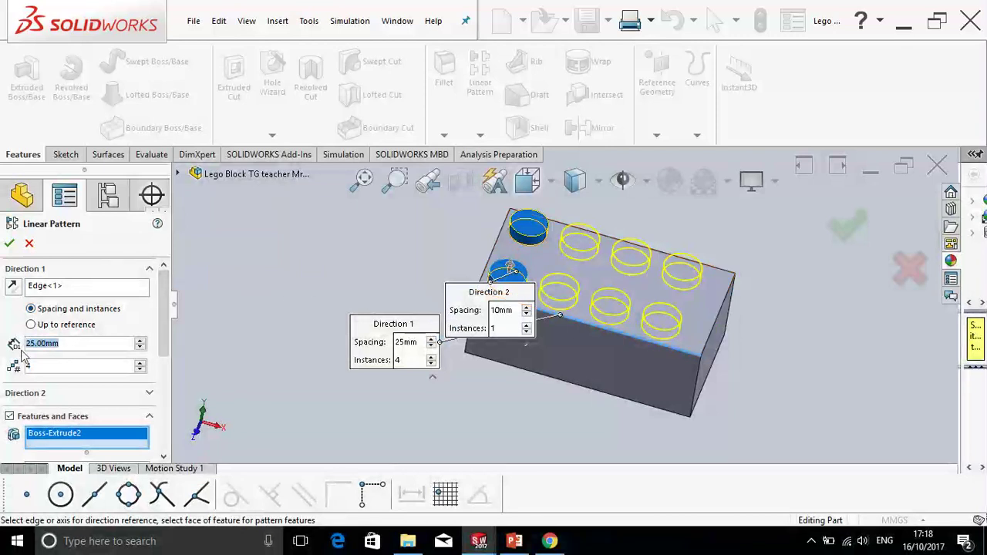
type("26")
key("Return")
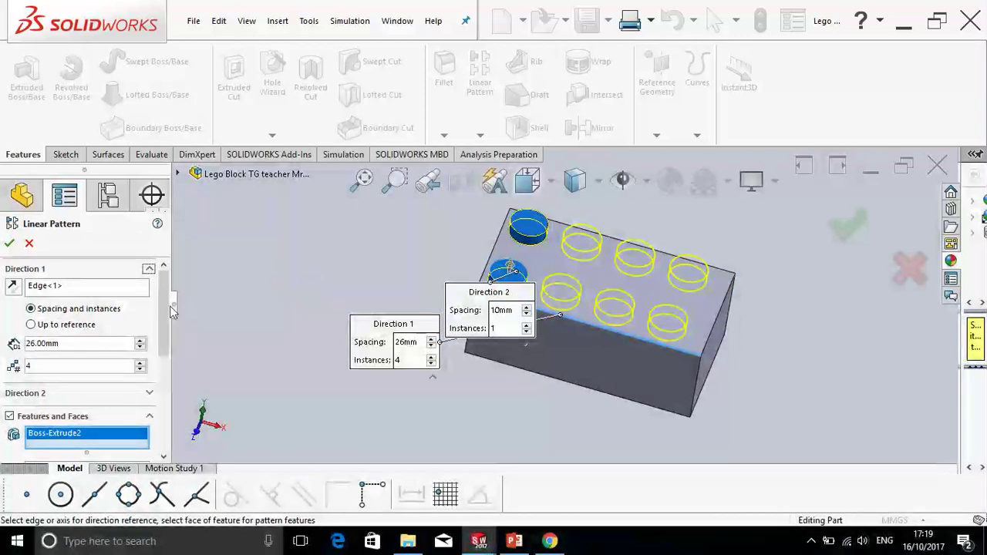
Set the first-direction stud spacing to 28 mm and accept the linear pattern.
double_click(74, 343)
type("28")
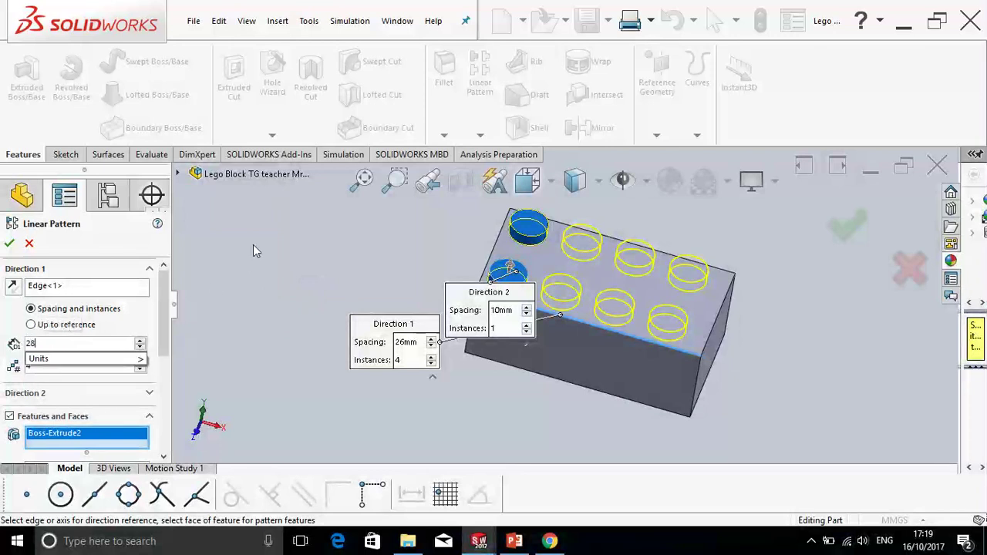
key("Return")
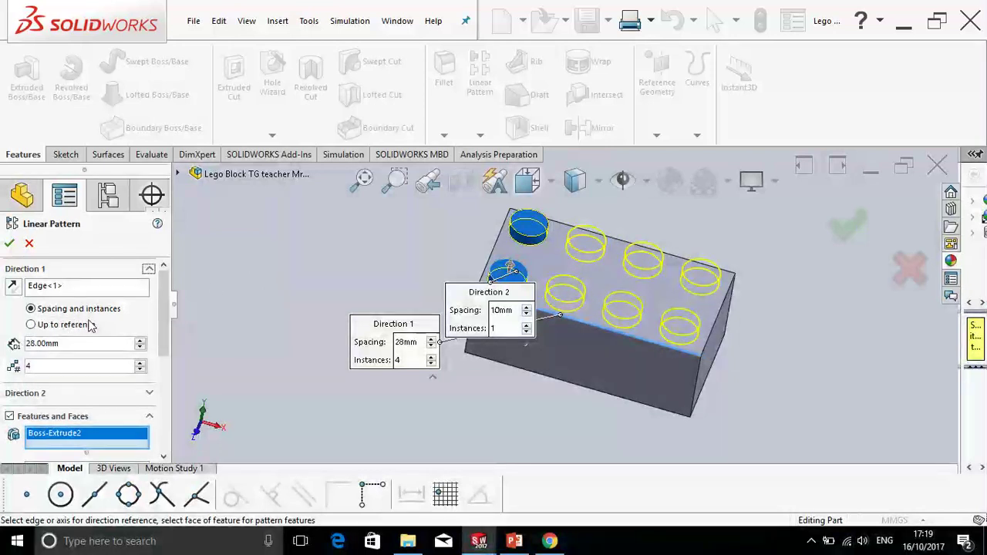
left_click(9, 244)
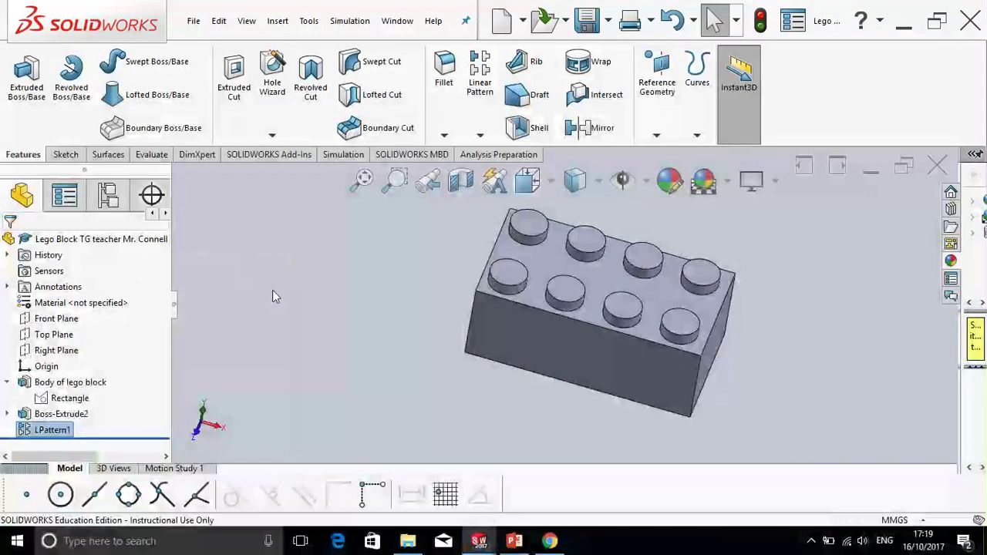
Rename the extrusion feature holding the two original studs, beginning its new name with "Cylindrica".
mouse_move(627, 351)
middle_mouse_down()
mouse_move(625, 394)
mouse_move(629, 346)
middle_mouse_up()
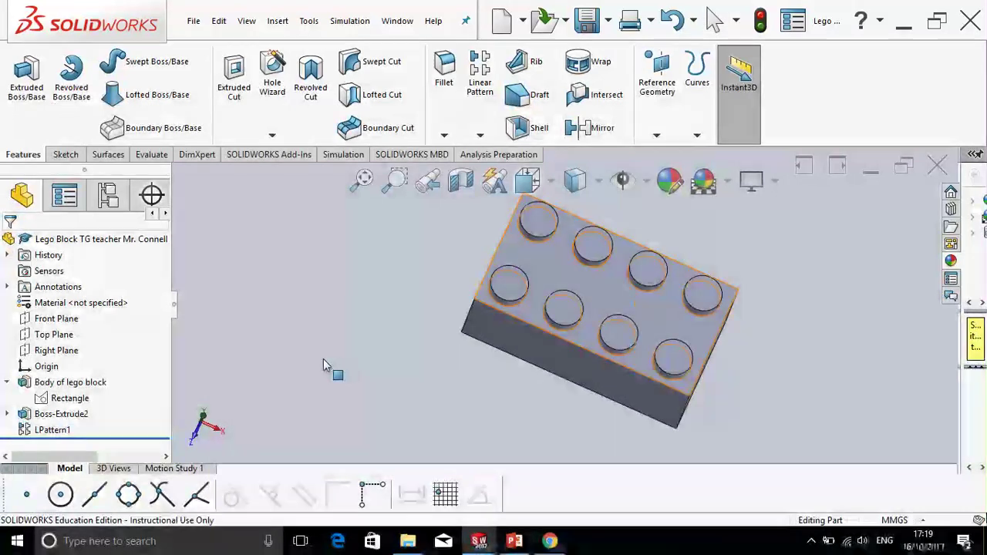
left_click(60, 414)
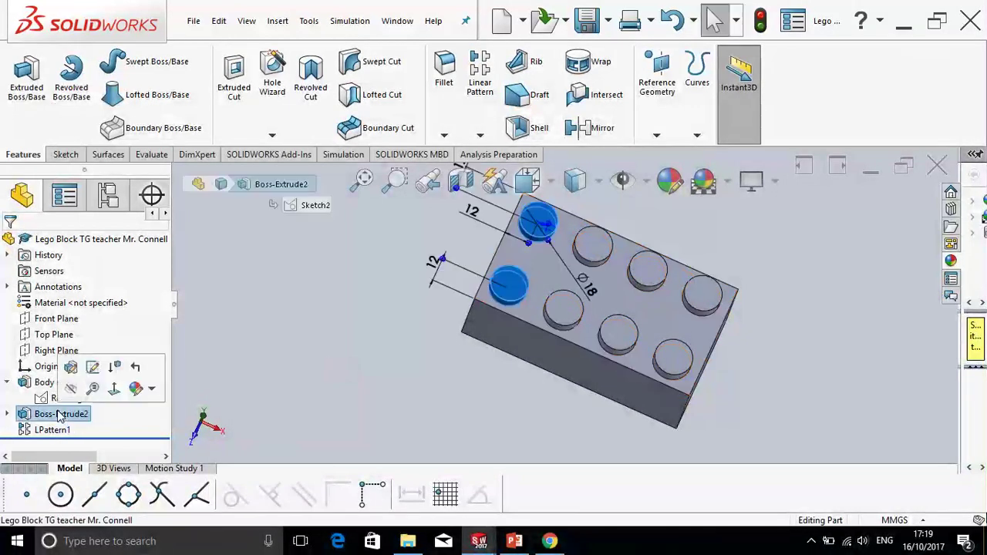
left_click(60, 414)
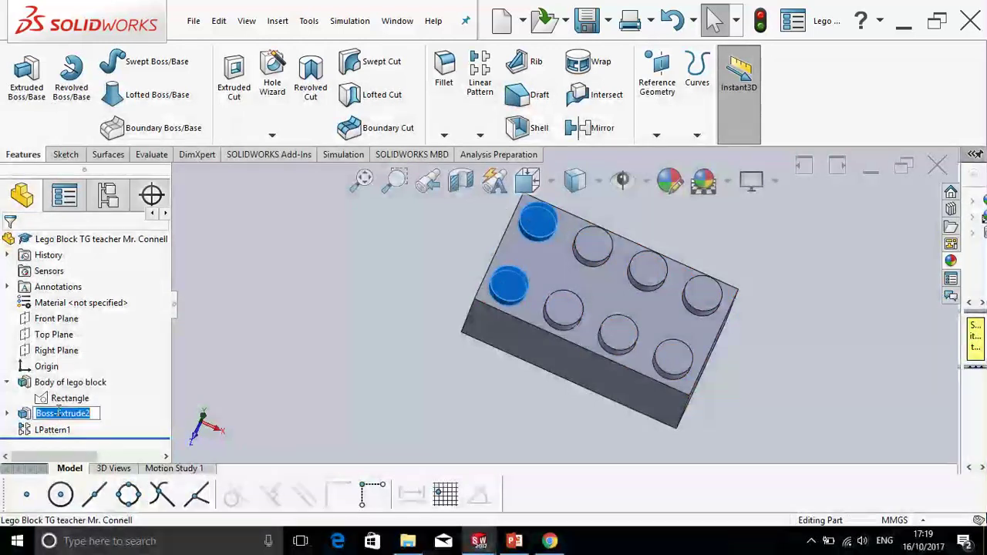
type("Cylindrica")
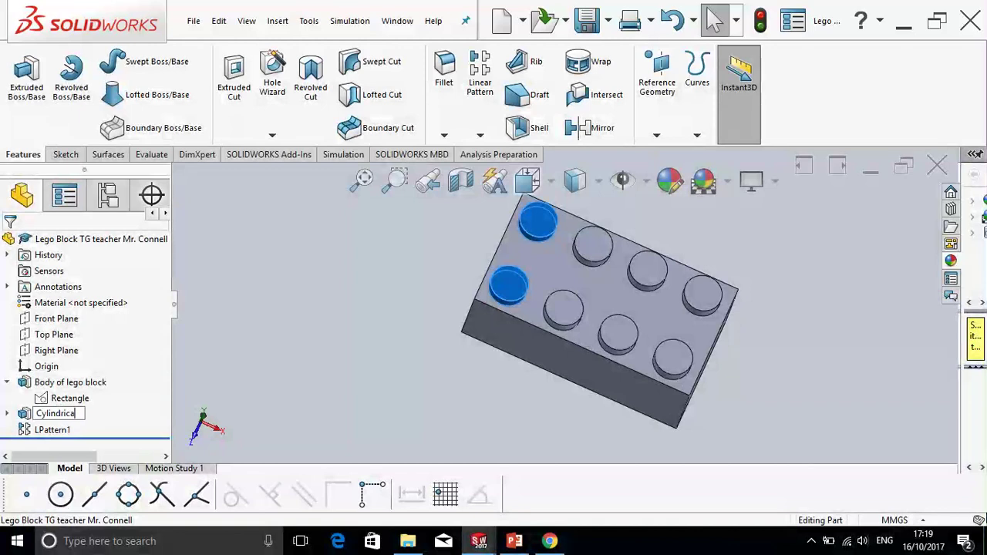
Rename the extruded stud feature "Cylindrical teeth".
type("l teeth")
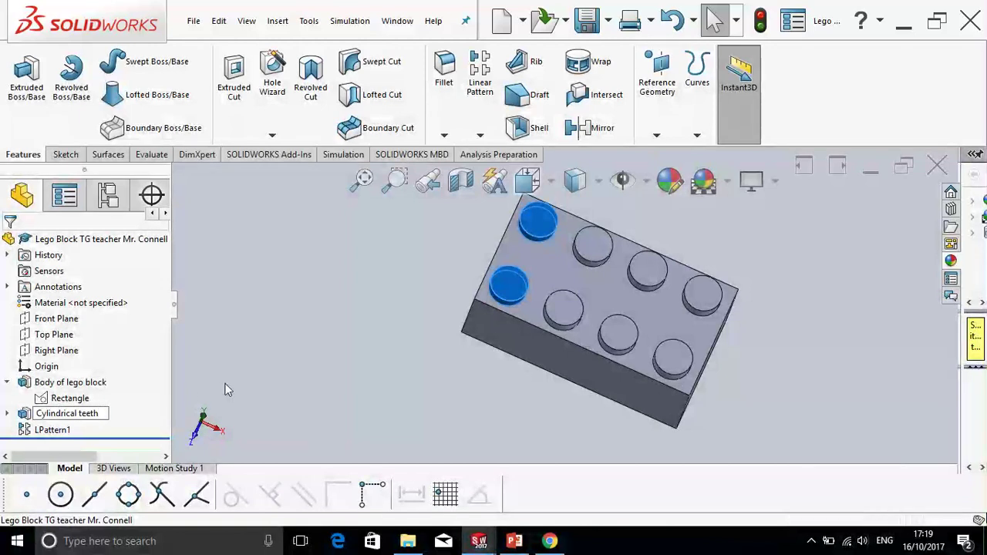
key("Return")
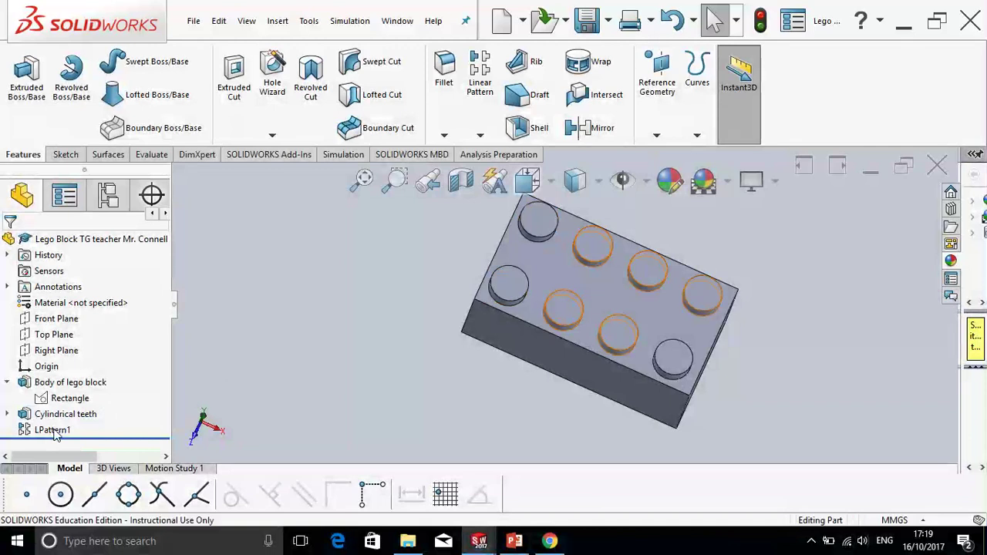
left_click(54, 432)
key("Return")
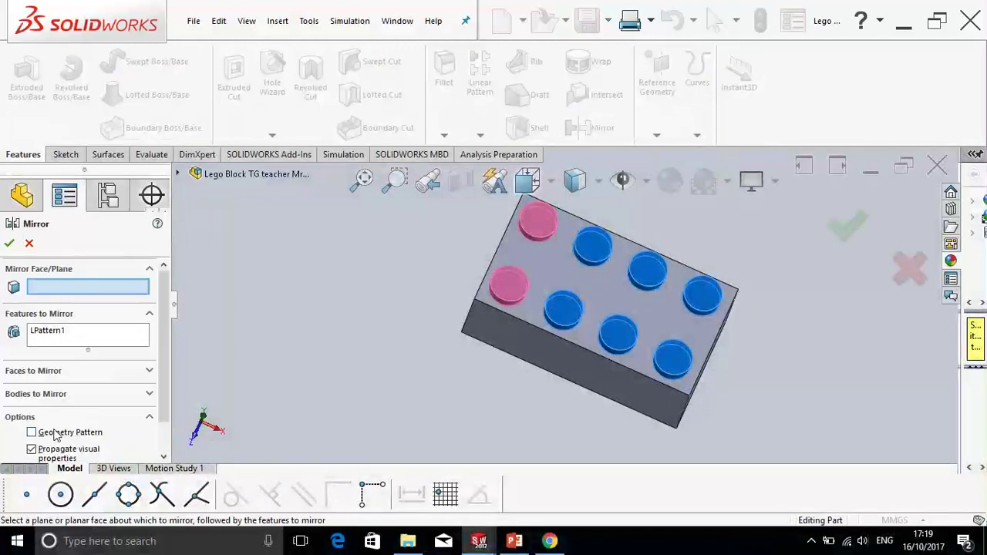
left_click(29, 244)
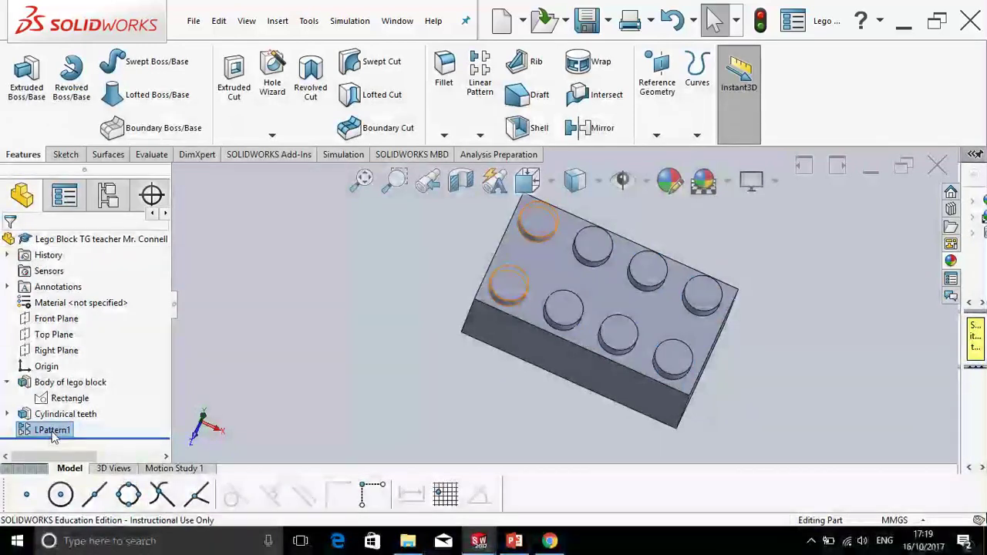
Rename the linear pattern feature of the studs "Multipication of teeth".
mouse_move(54, 438)
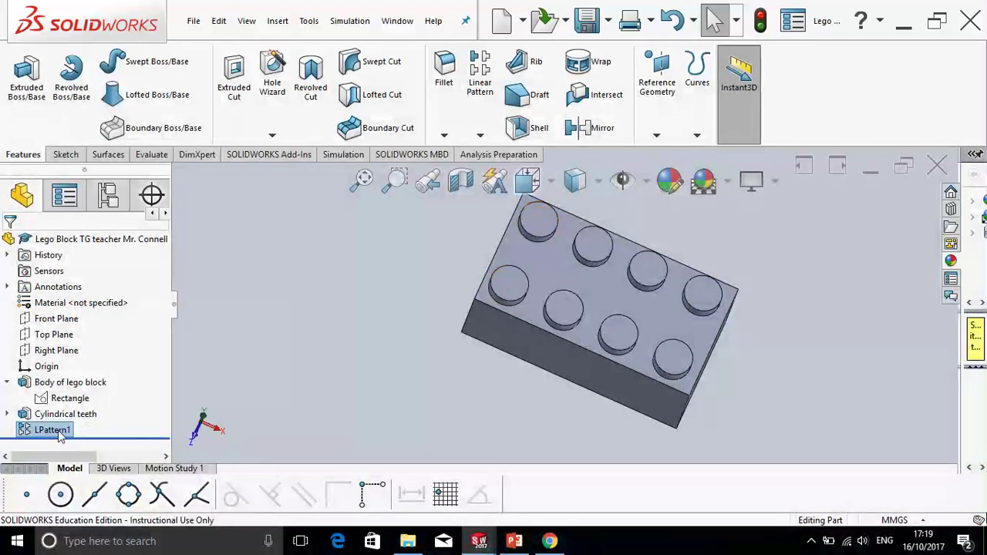
left_click(60, 430)
left_click(58, 430)
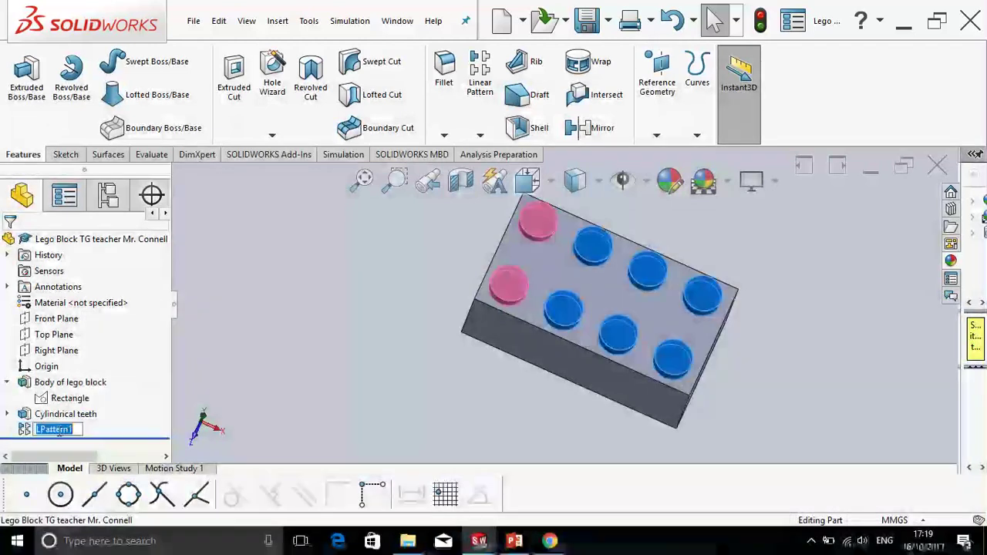
type("Multip")
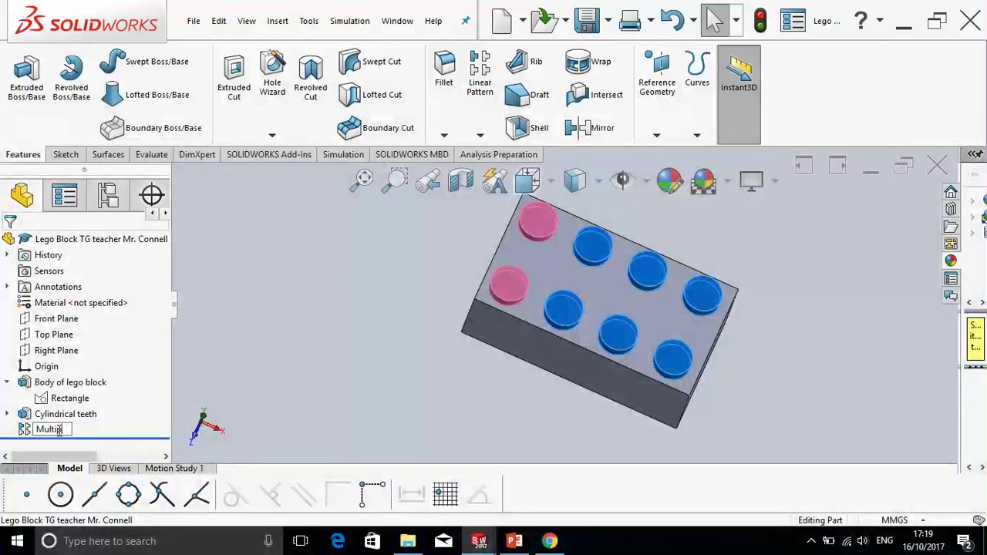
type("lication of teeth")
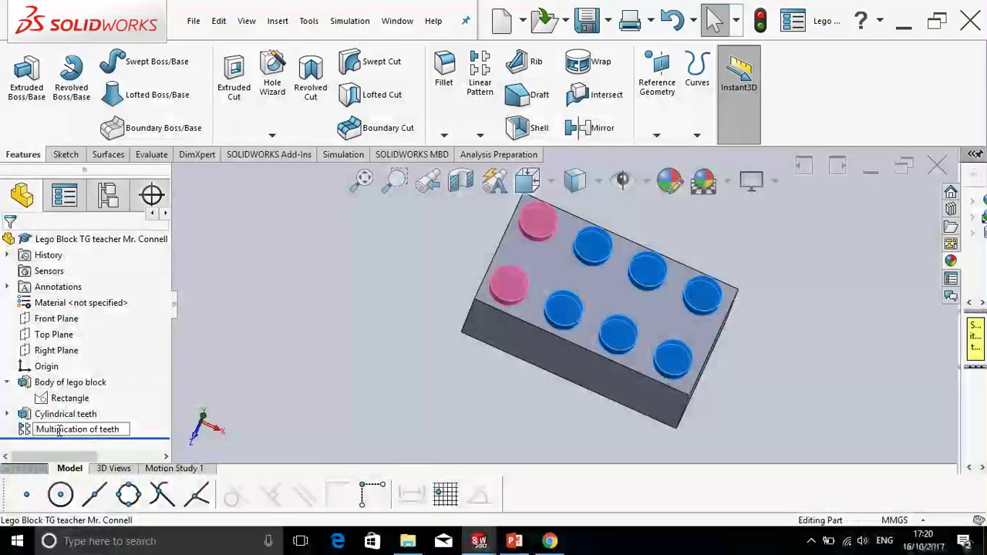
left_click(238, 342)
middle_click_drag(606, 365, 555, 289)
scroll(539, 283, "down", 5)
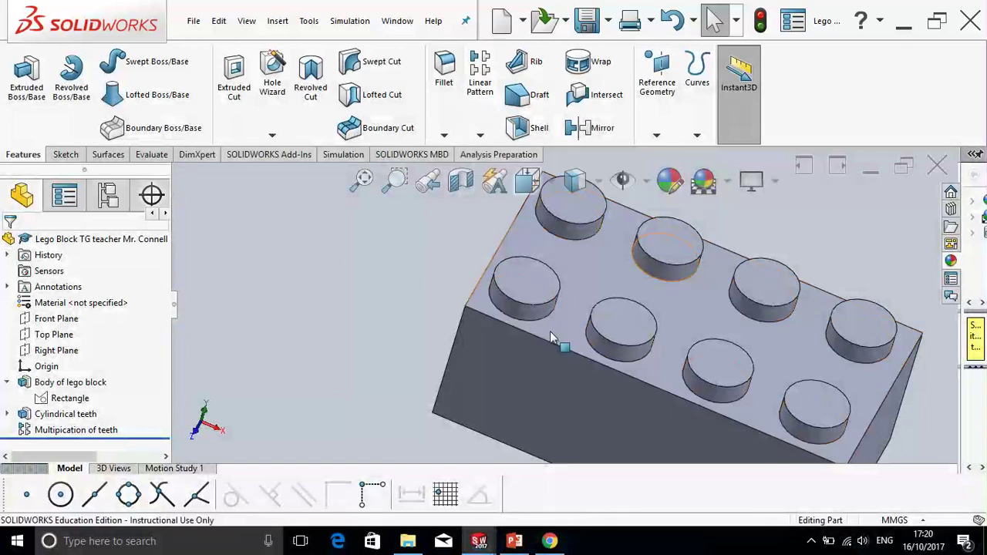
scroll(546, 342, "up", 2)
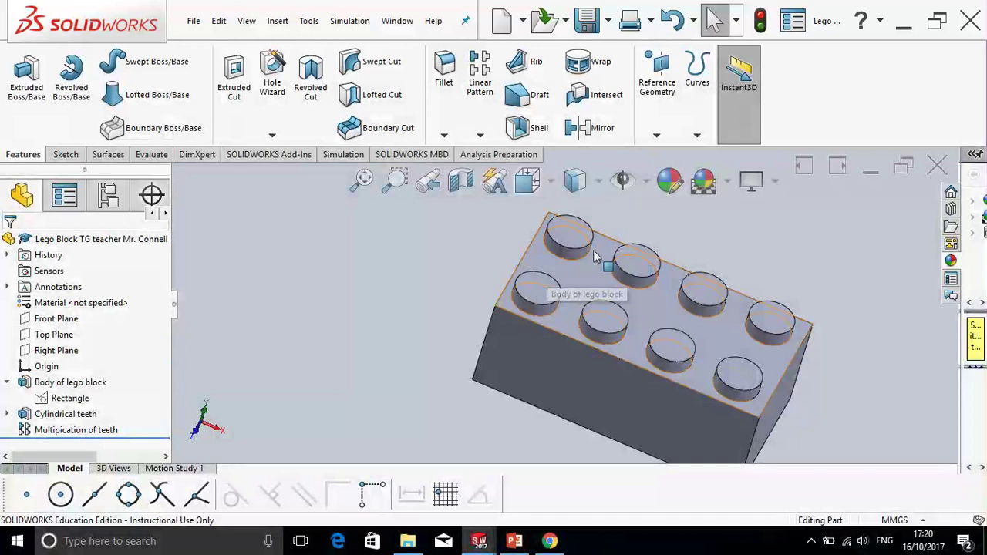
scroll(592, 255, "up", 1)
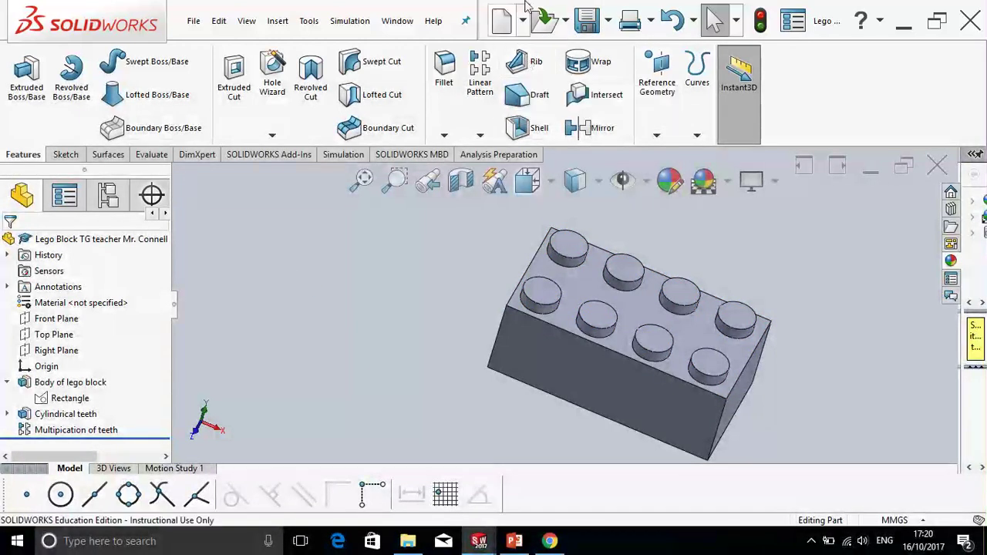
Switch to PowerPoint, review the Step 3 and Step 4 slides of the Lego block lesson, and return to the block part in SOLIDWORKS.
mouse_move(529, 6)
left_click(513, 541)
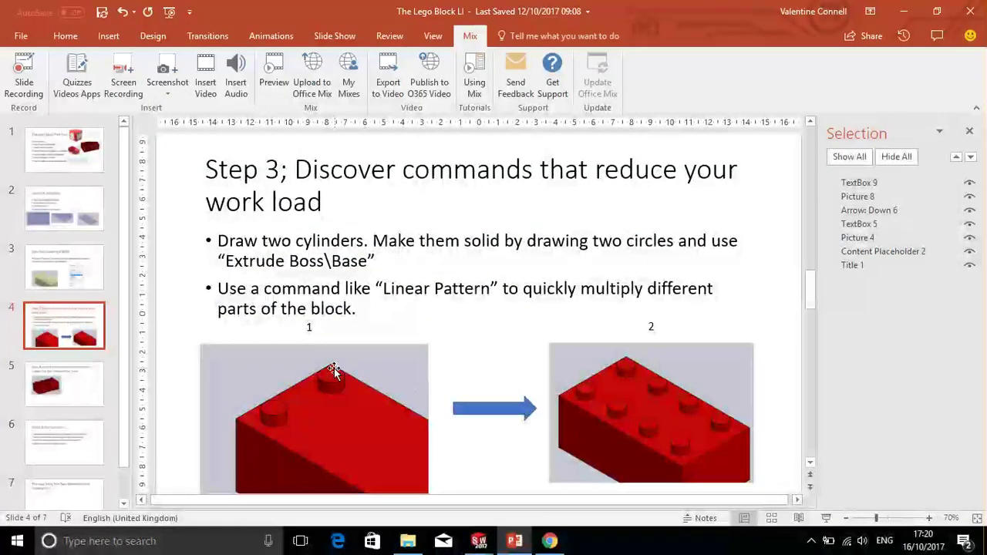
scroll(319, 370, "down", 1)
left_click(95, 381)
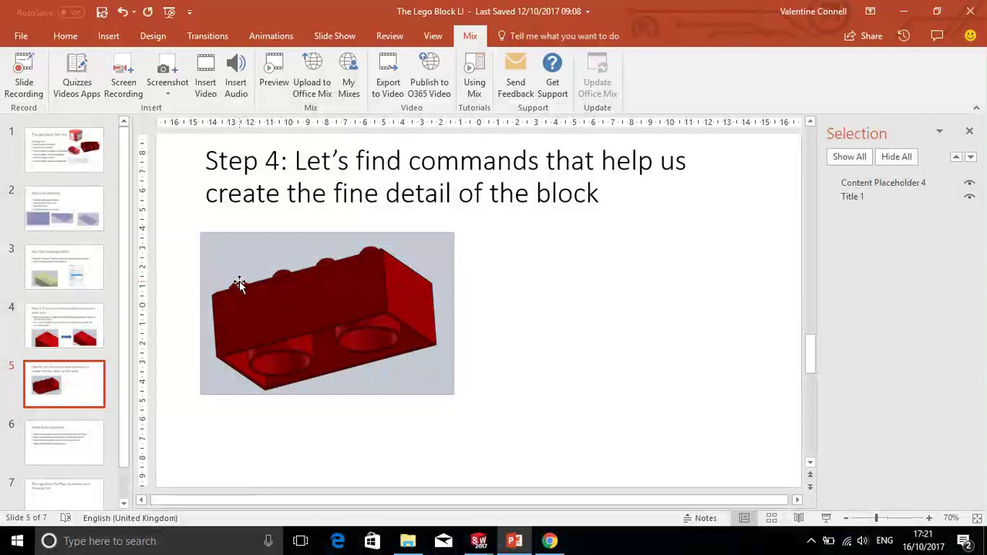
mouse_move(478, 540)
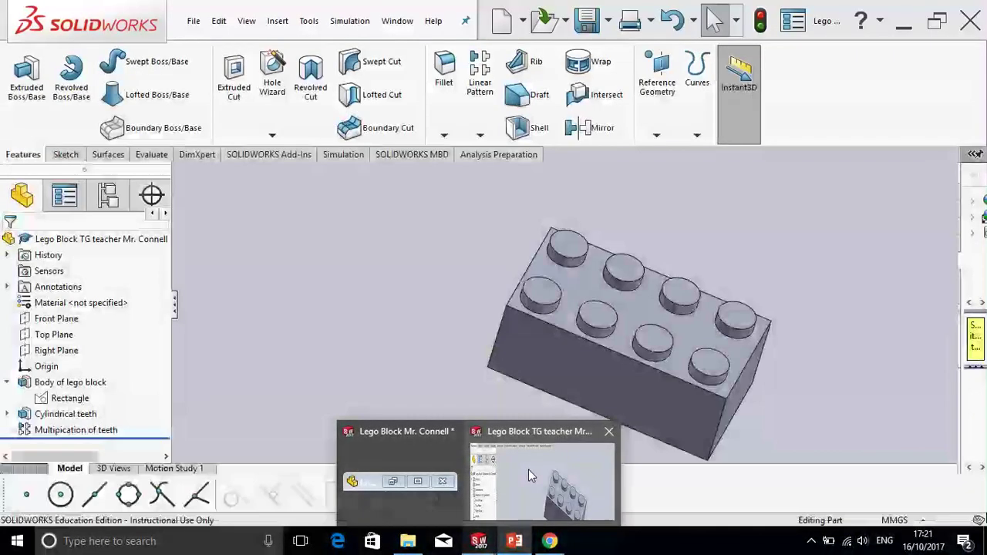
left_click(529, 469)
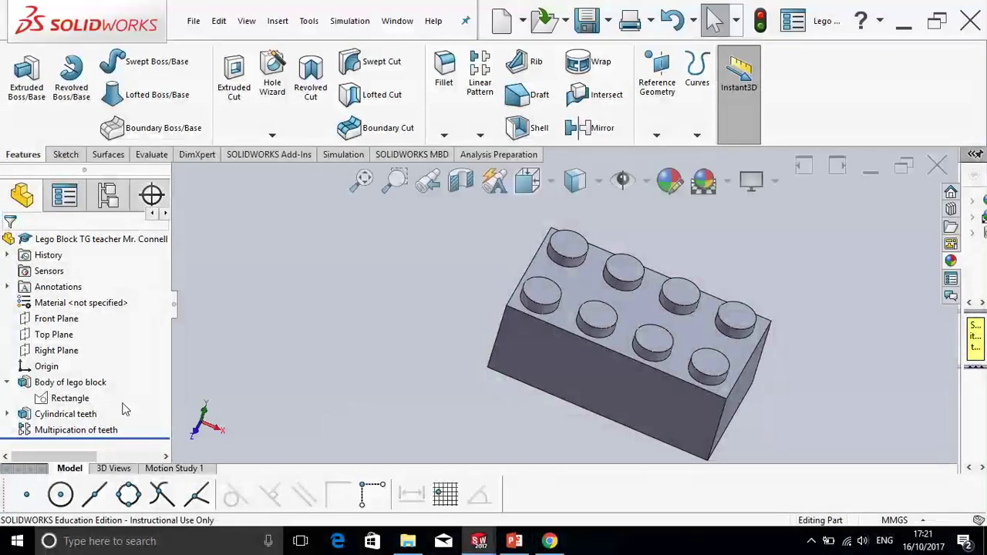
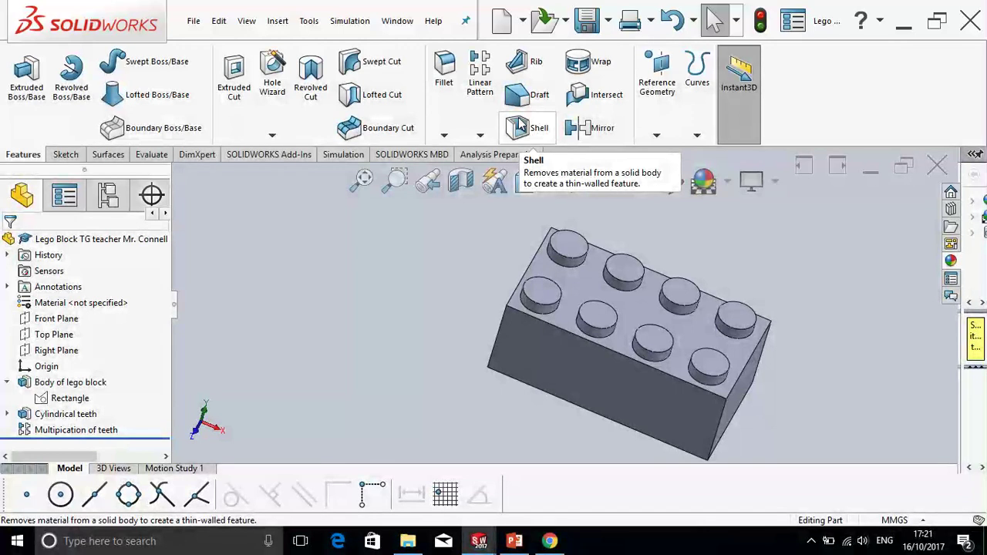
Shell the block with a 2 mm wall thickness, removing the bottom face opposite the studs.
left_click(520, 125)
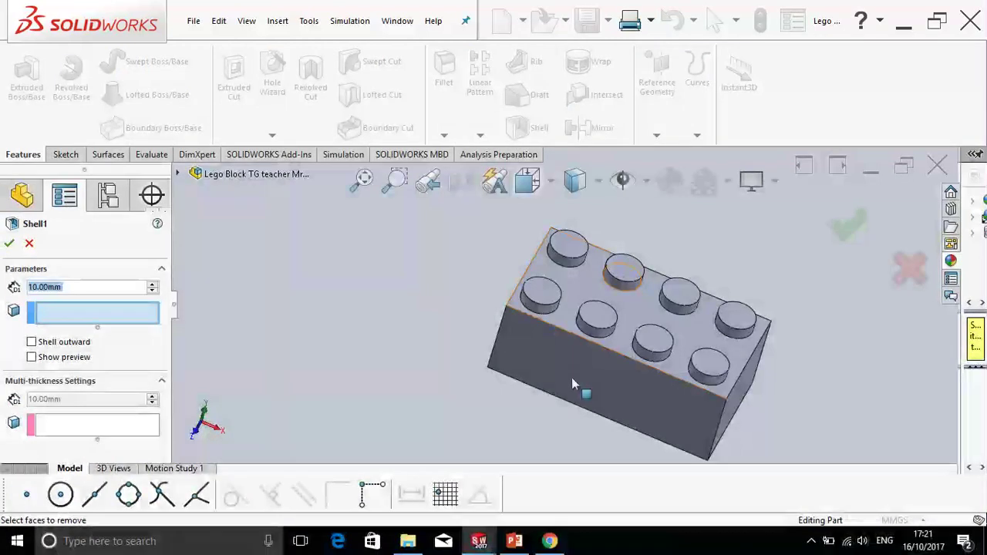
middle_click_drag(600, 340, 605, 224)
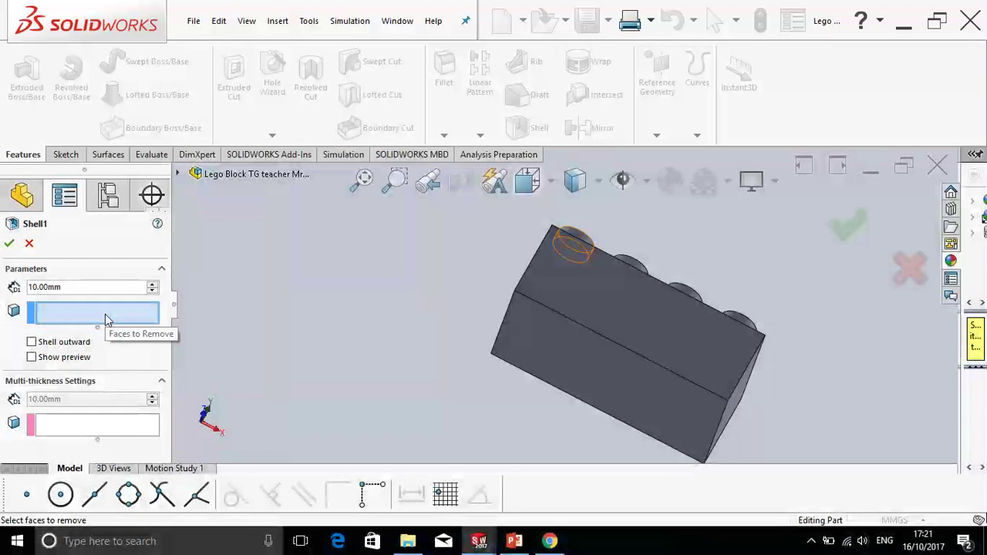
left_click(538, 339)
left_click_drag(140, 291, 34, 287)
type("2")
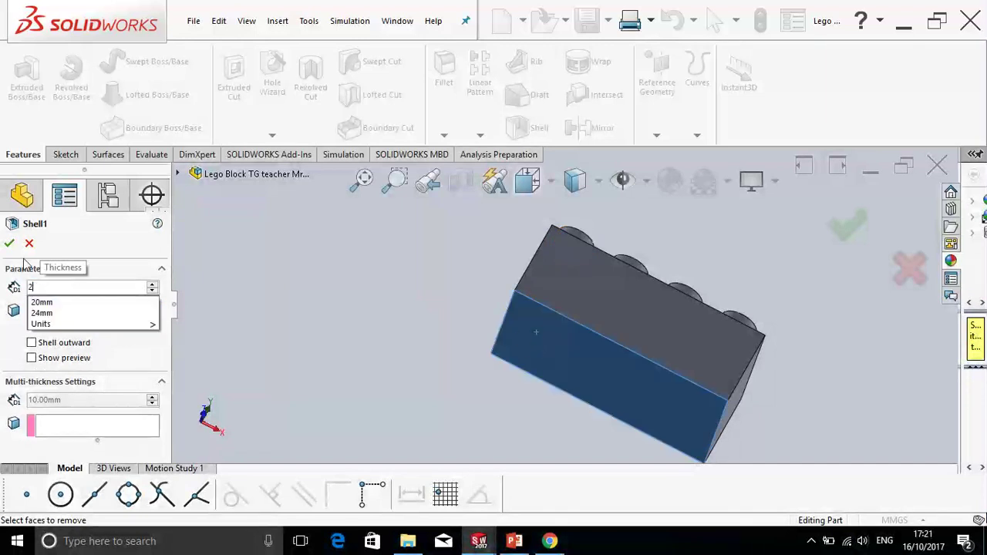
key("Down")
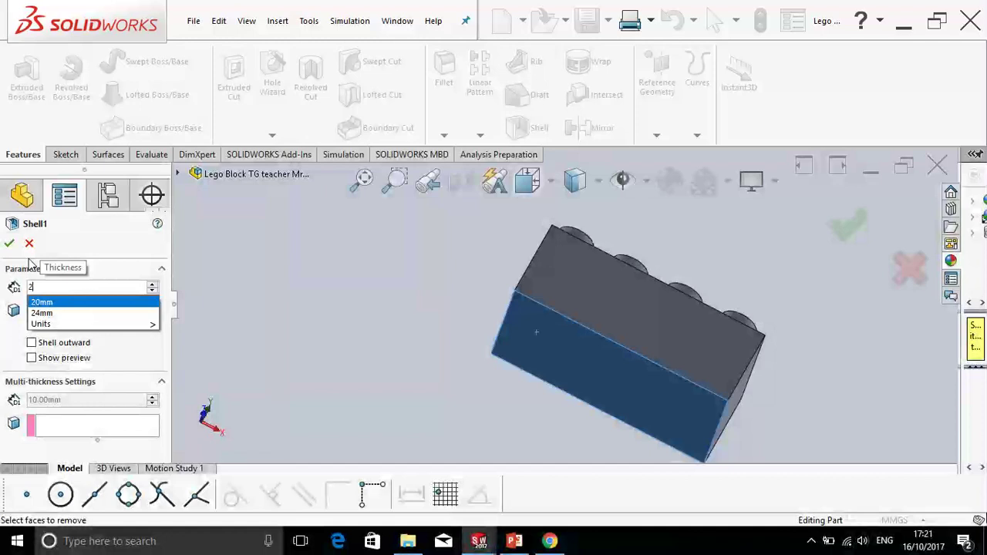
left_click(10, 244)
left_click(10, 244)
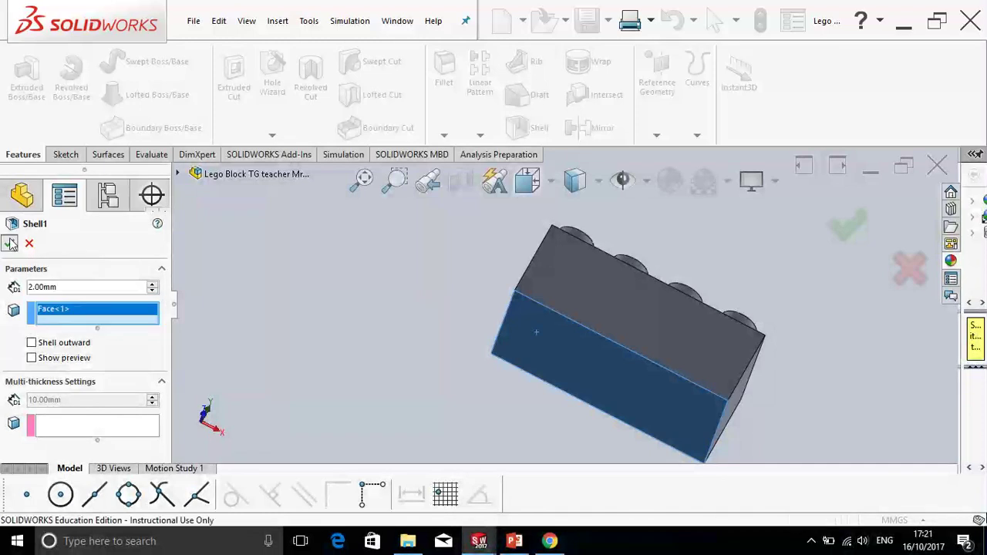
mouse_move(571, 355)
middle_mouse_down()
mouse_move(592, 253)
mouse_move(564, 347)
middle_mouse_up()
left_click(580, 25)
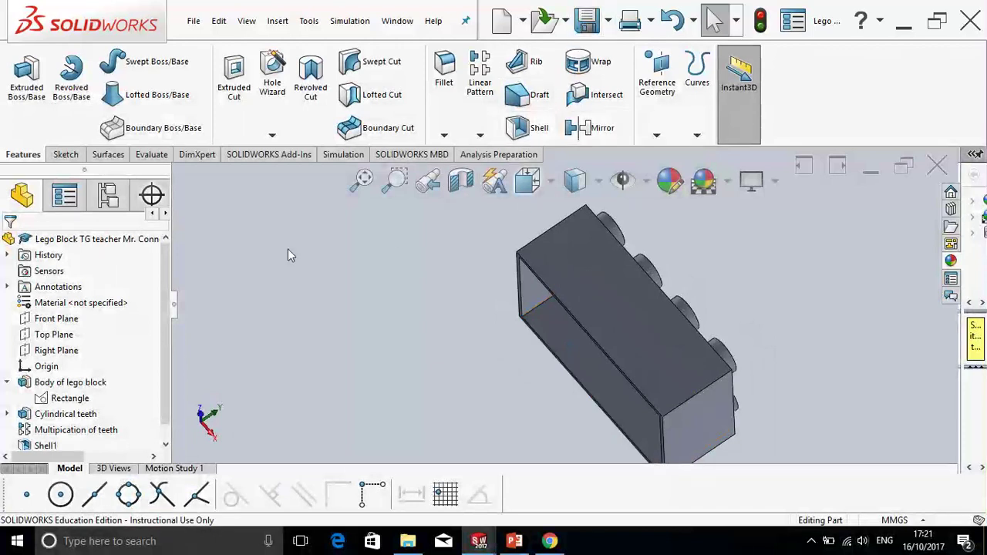
Edit the shell feature, clear its face to remove, and activate the multi-thickness face selection.
left_click_drag(166, 292, 164, 318)
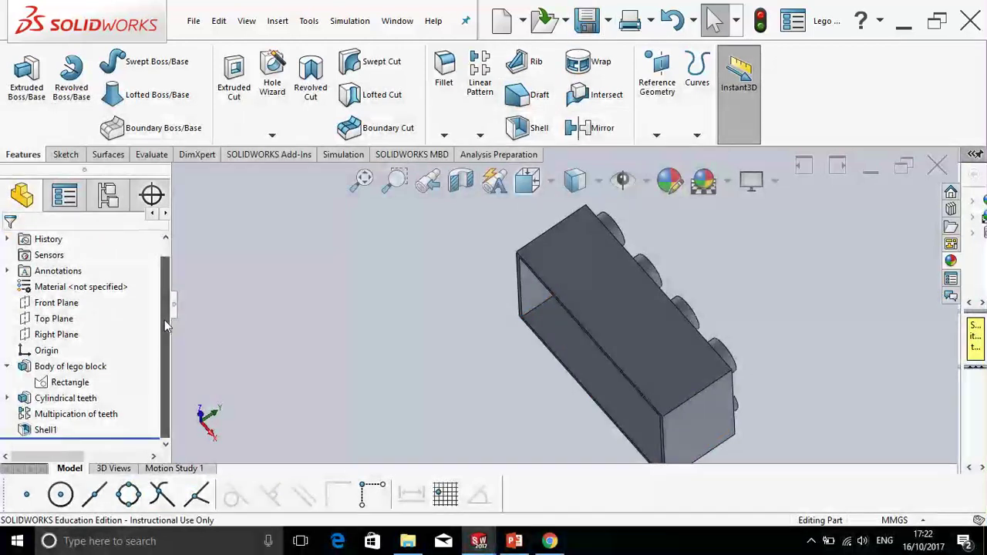
right_click(43, 432)
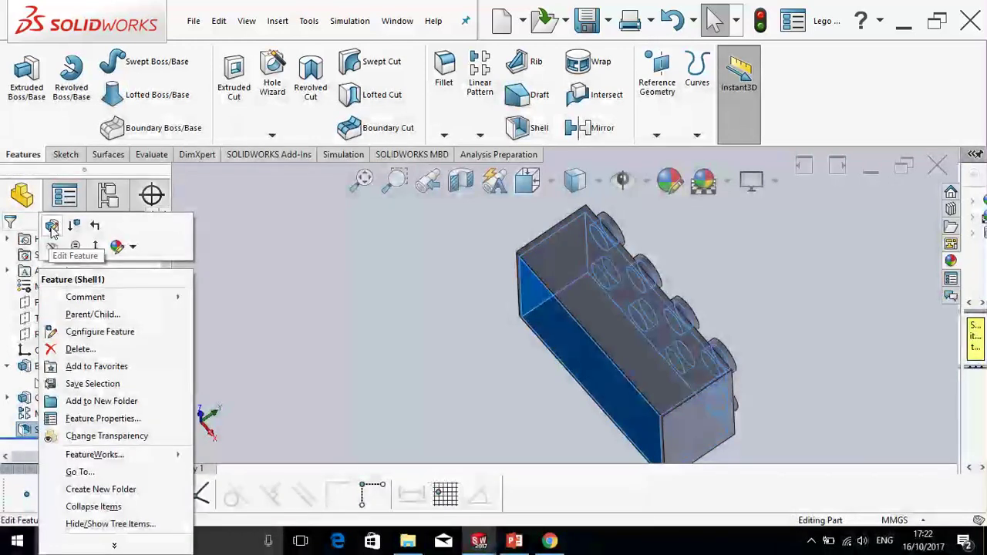
left_click(52, 229)
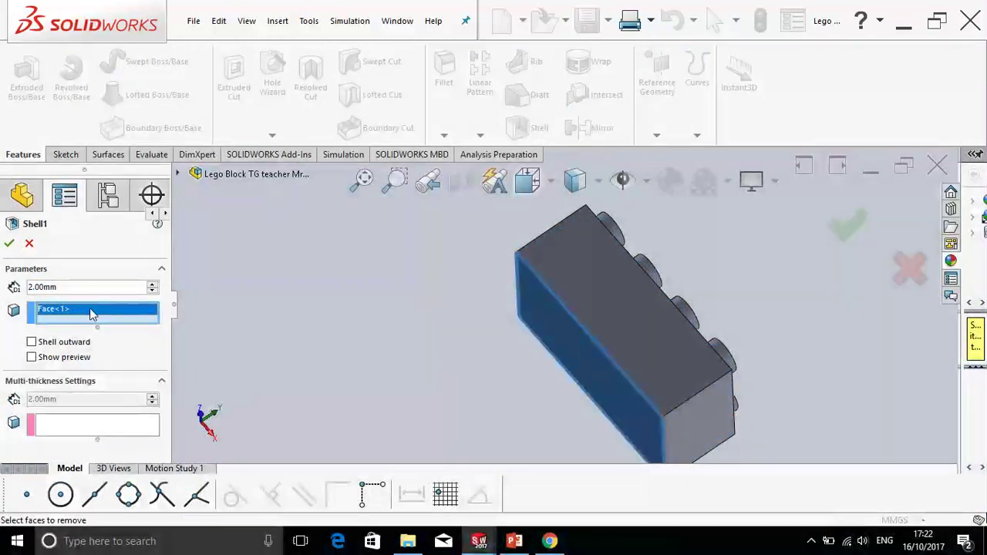
right_click(89, 310)
left_click(105, 318)
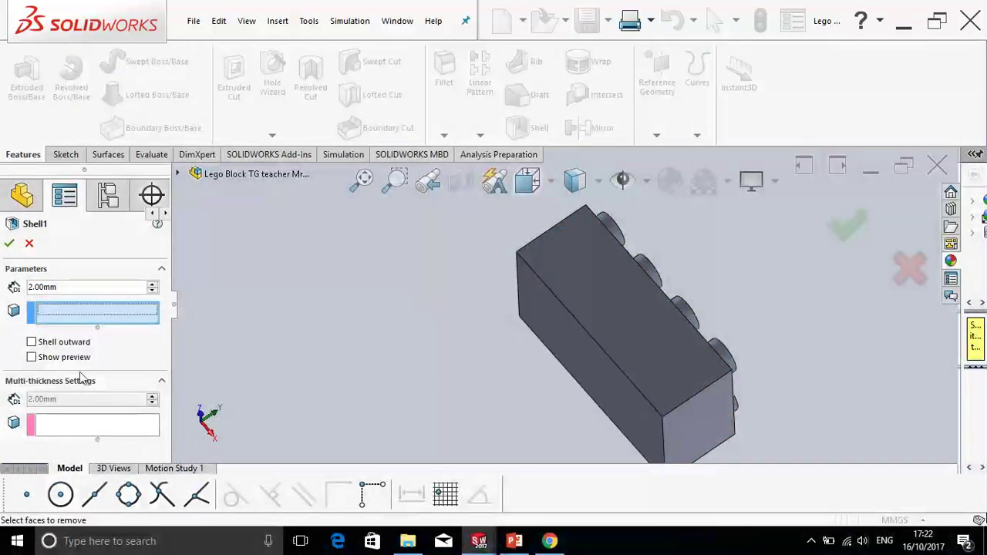
left_click(76, 427)
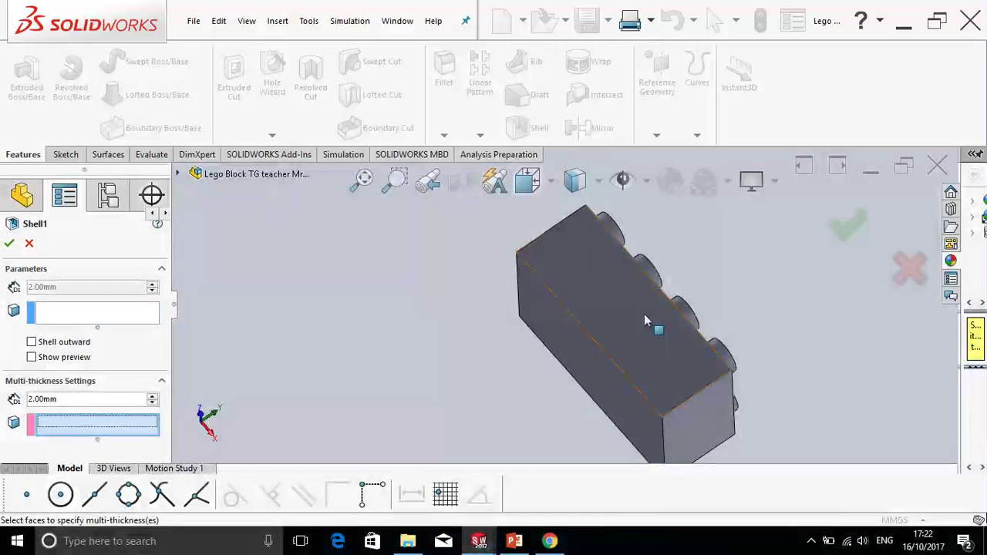
left_click(644, 314)
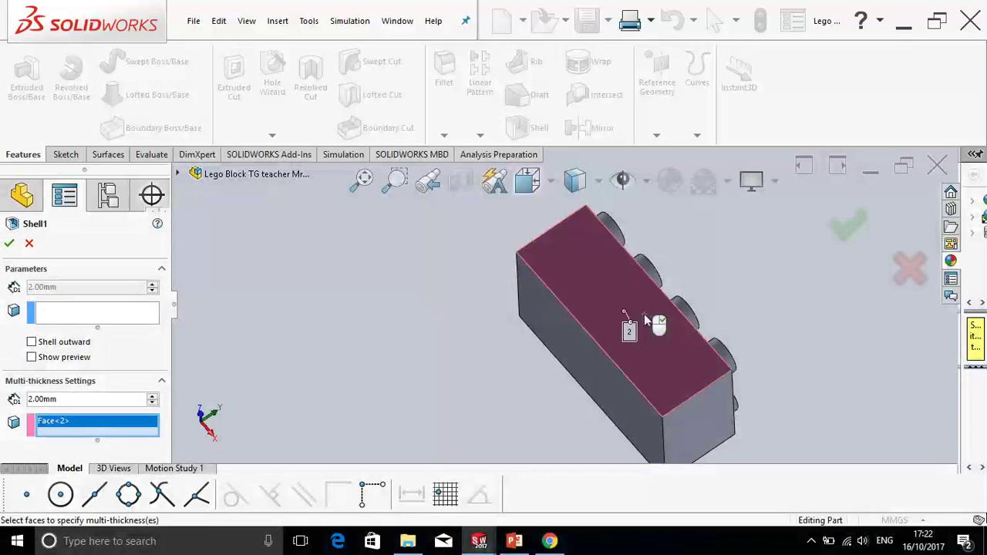
right_click(102, 428)
left_click(150, 433)
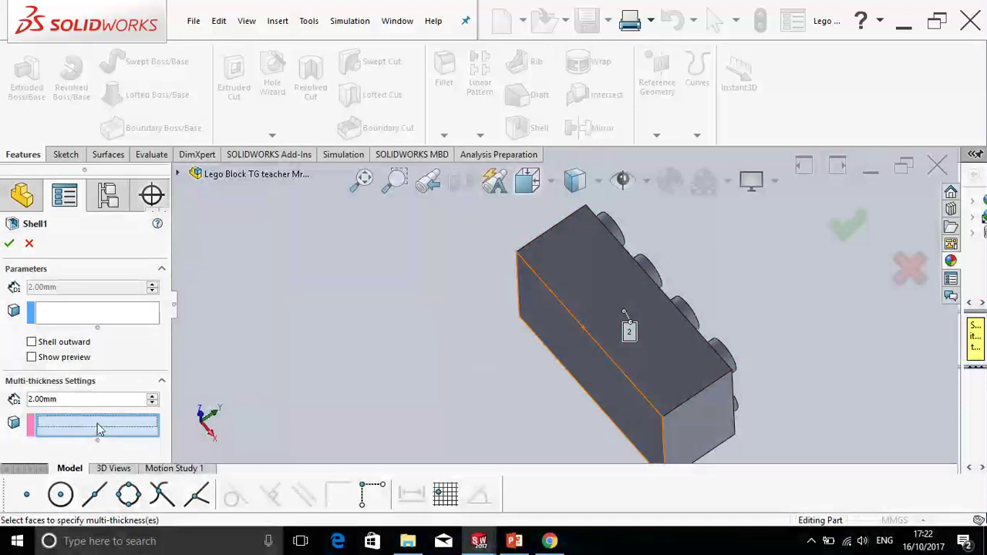
Assign a 2 mm multi-thickness to the block's two long sides, bottom face, one end face and stud-bearing top face.
left_click(557, 267)
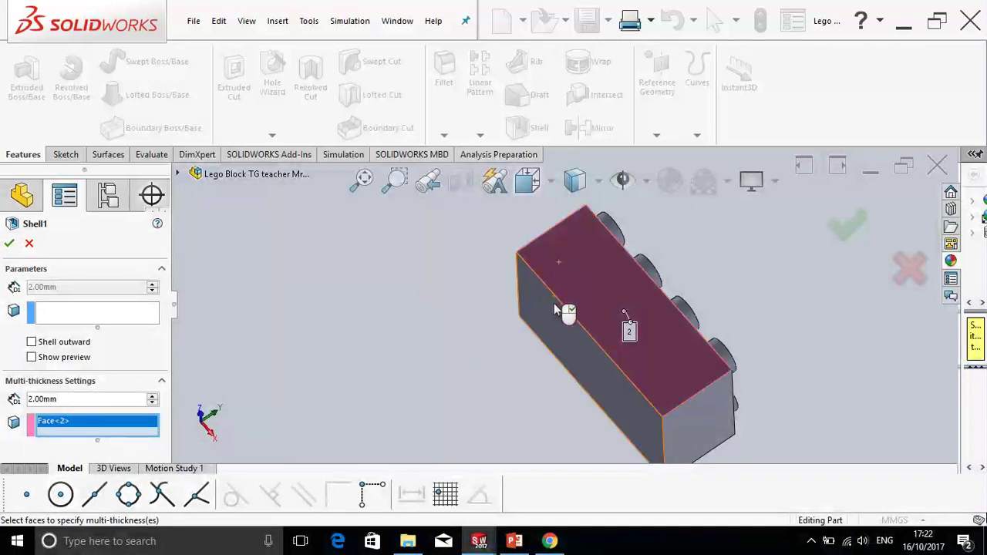
left_click(599, 351)
left_click(712, 413)
middle_click_drag(710, 415, 603, 365)
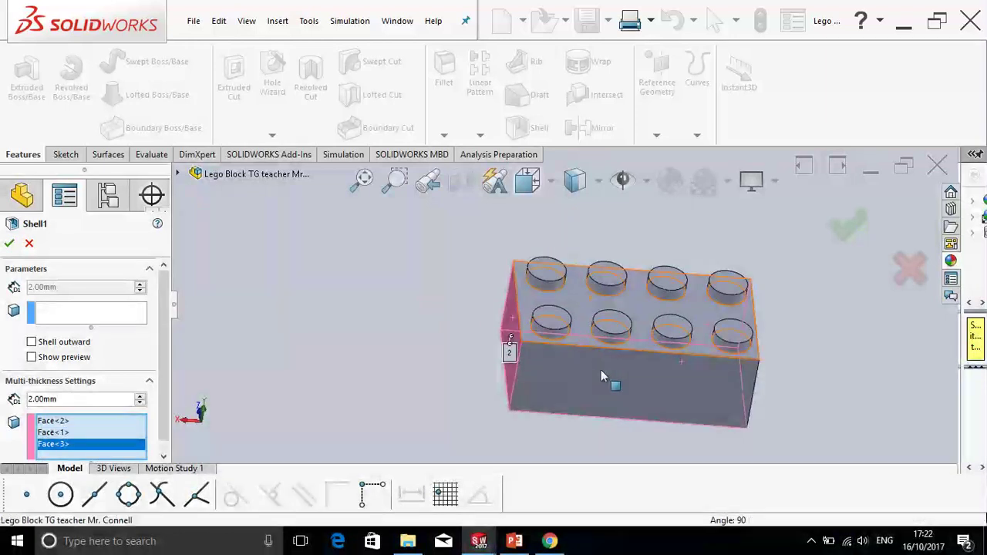
left_click(609, 377)
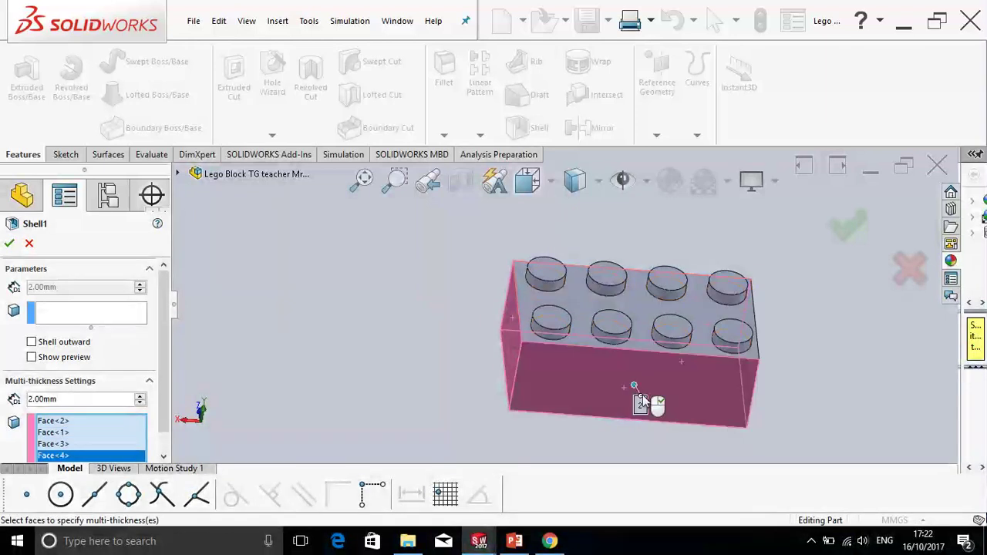
left_click(585, 302)
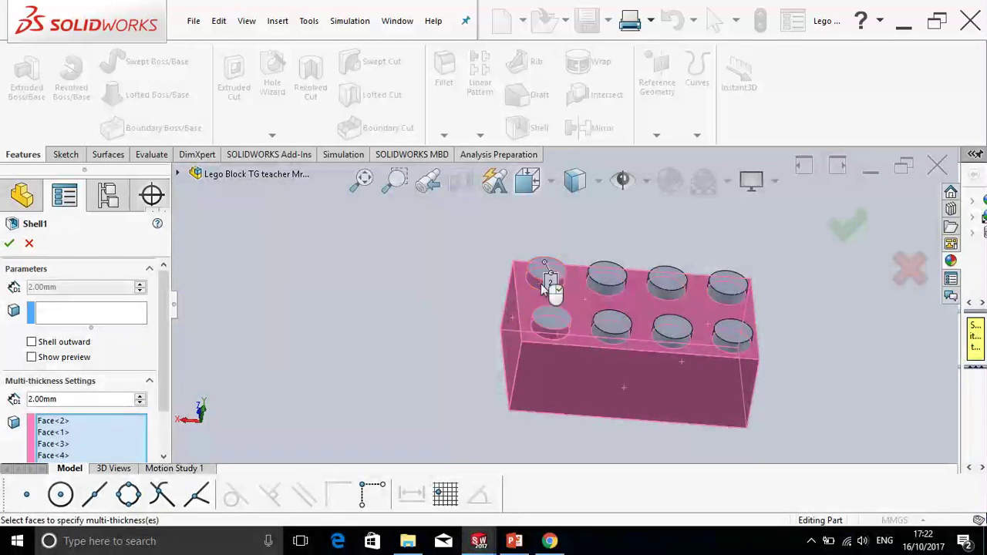
Add the top and side faces of the eight studs to the shell's 2 mm multi-thickness selection.
left_click(543, 279)
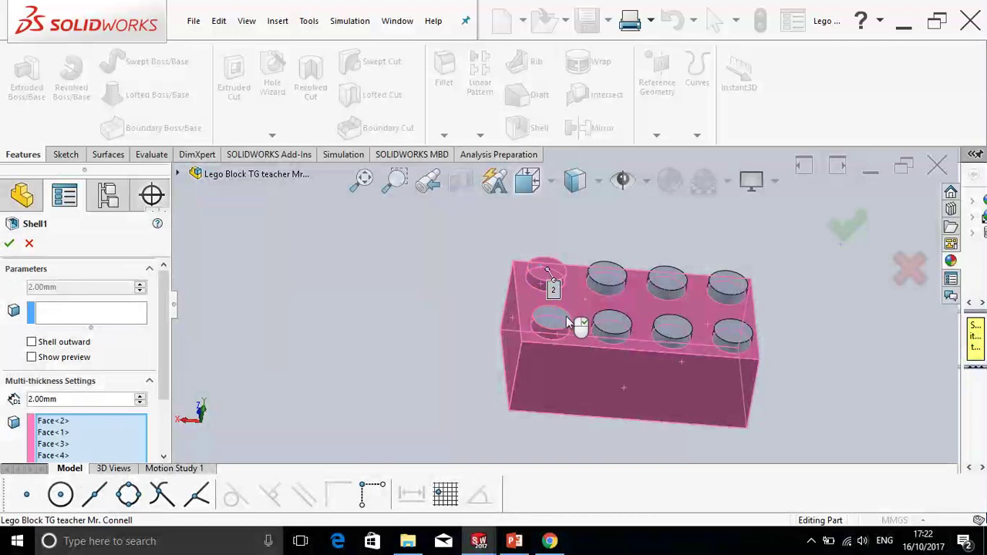
left_click(609, 327)
left_click(615, 287)
left_click(669, 282)
left_click(672, 328)
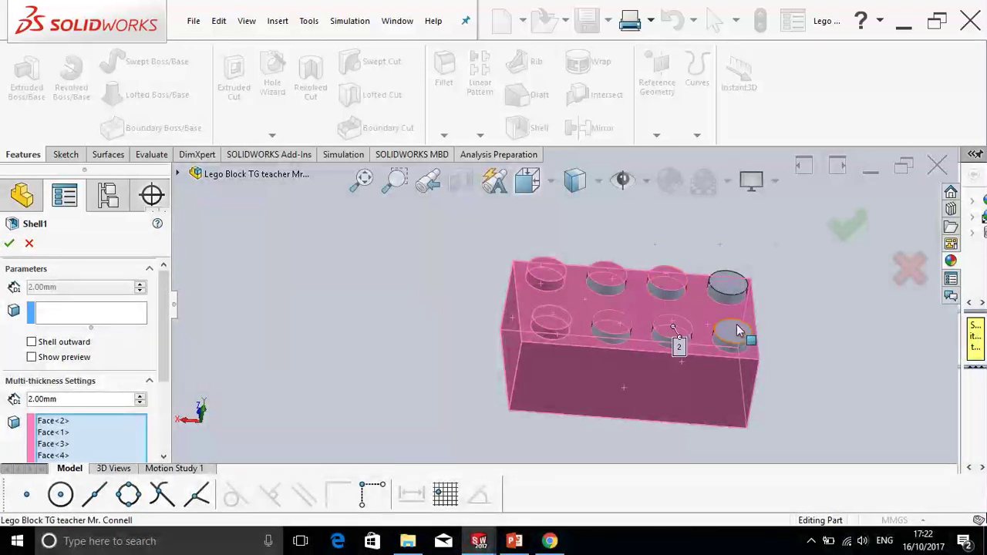
left_click(734, 331)
left_click(730, 299)
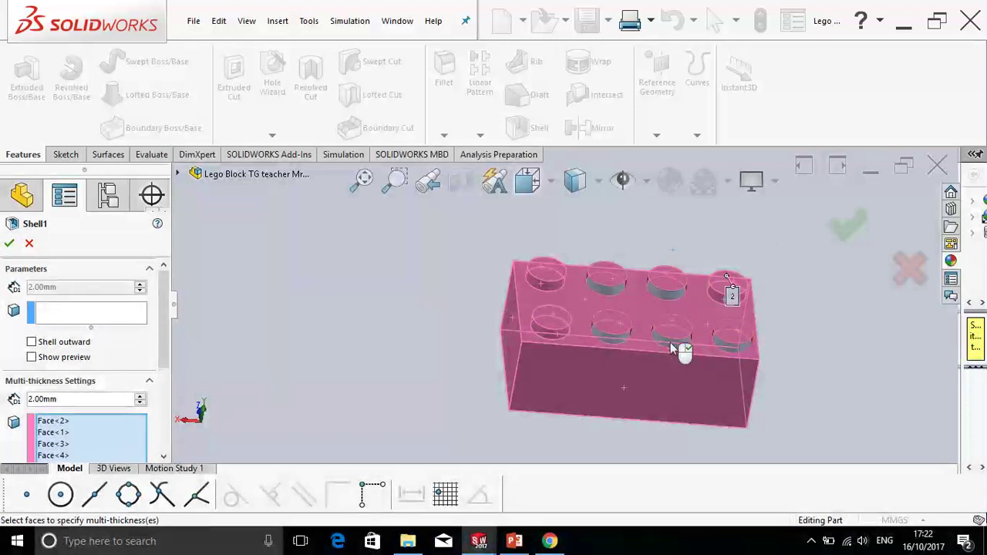
left_click(726, 343)
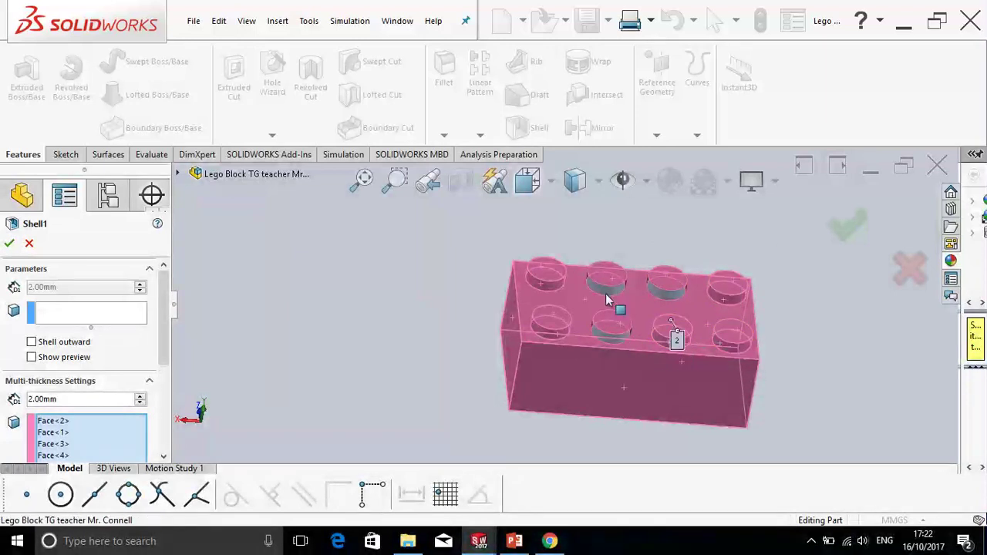
left_click(666, 287)
Set the shell's multi-thickness value to 0.1 mm for the selected stud face.
left_click_drag(80, 399, 26, 399)
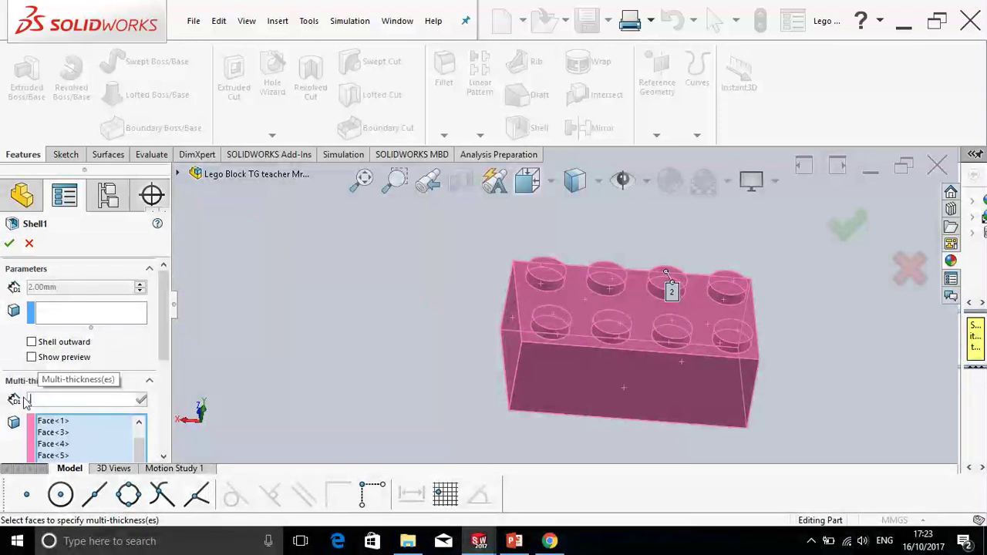
type("0.1")
key("Return")
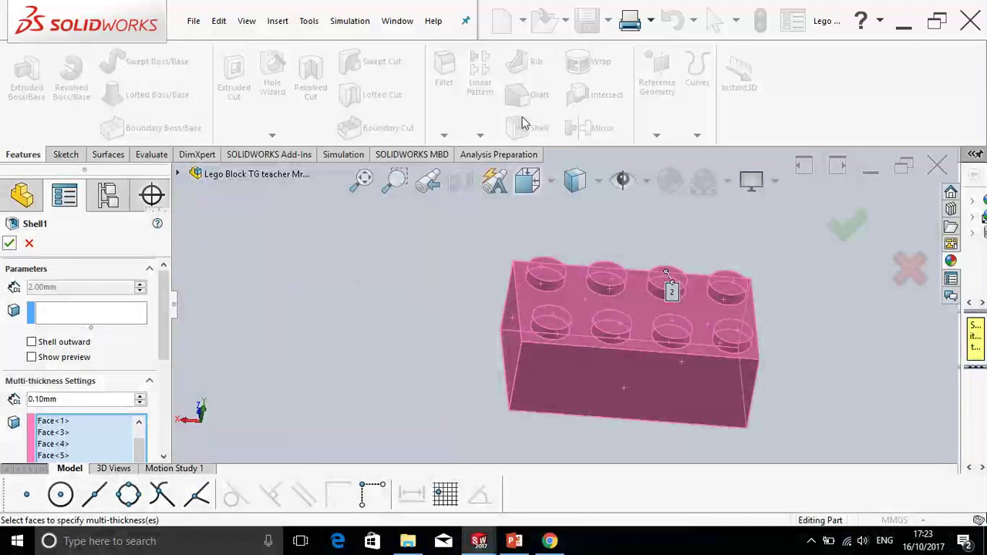
Examine the hollowed interior and wall thickness of the block in the section view, and cancel the section.
mouse_move(571, 8)
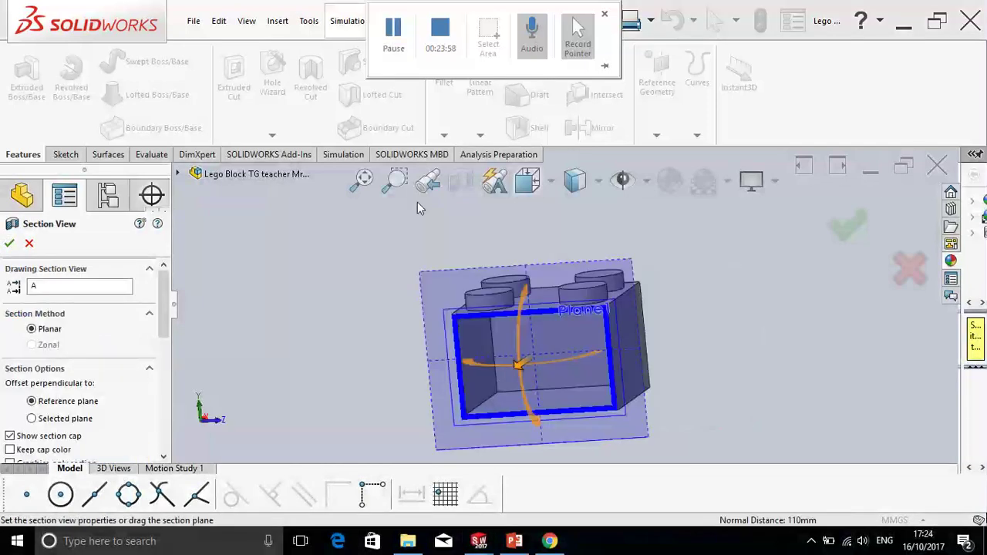
mouse_move(531, 6)
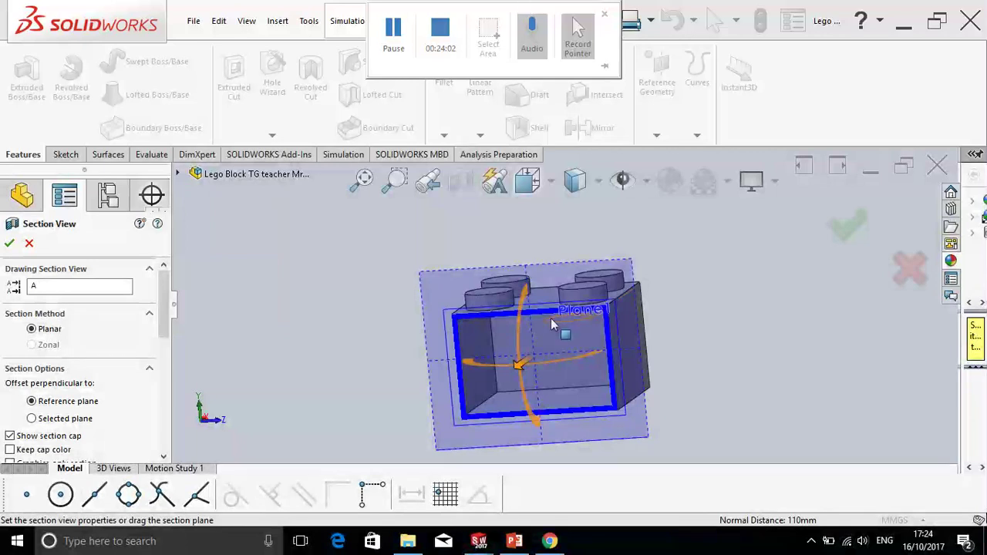
middle_click_drag(555, 337, 562, 393)
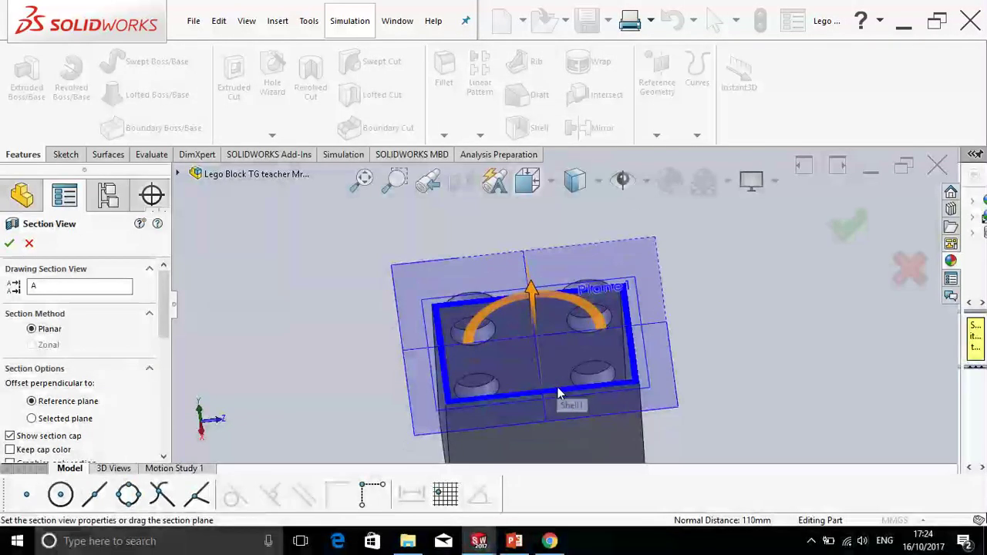
middle_click_drag(553, 336, 554, 328)
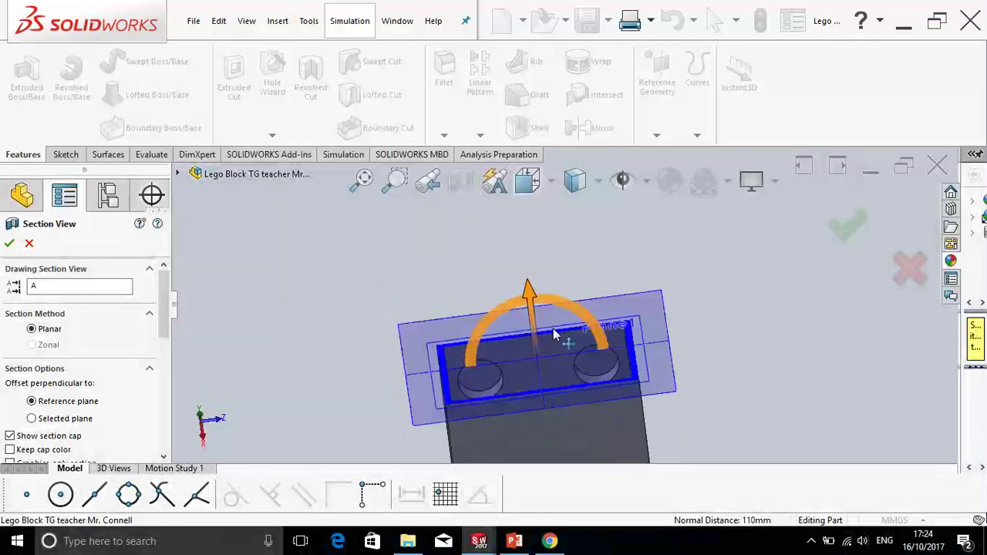
left_click(30, 245)
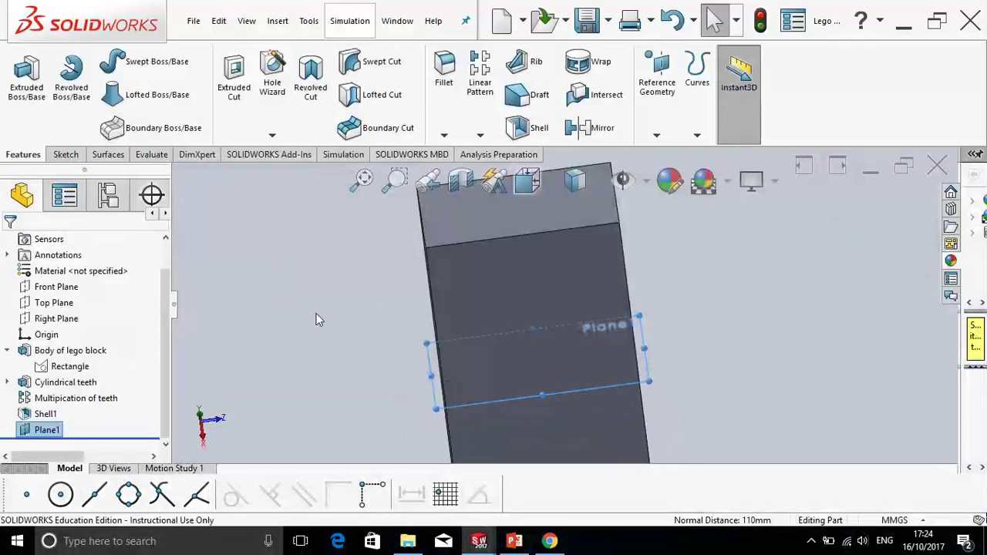
Delete the reference plane Plane1 from the block part.
left_click(52, 430)
key("Delete")
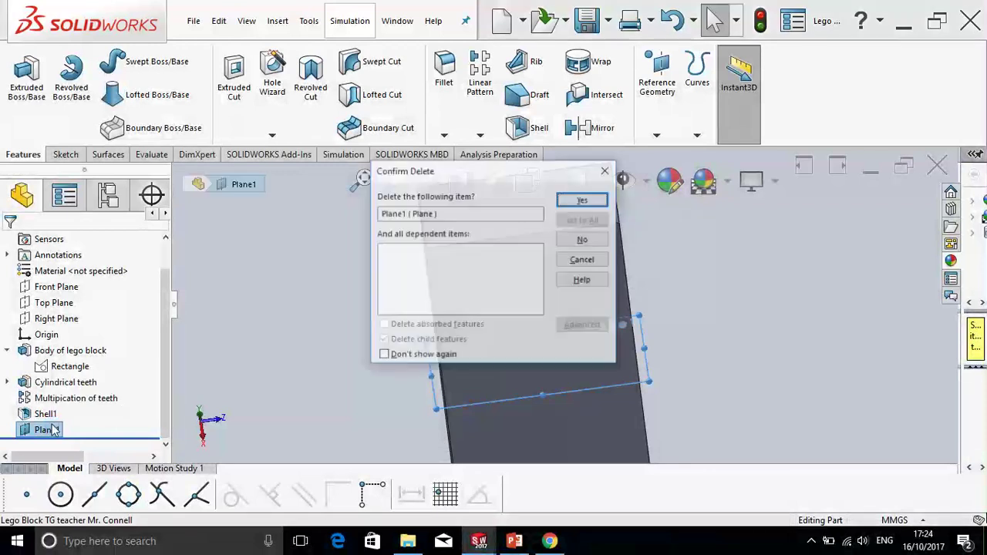
left_click(591, 204)
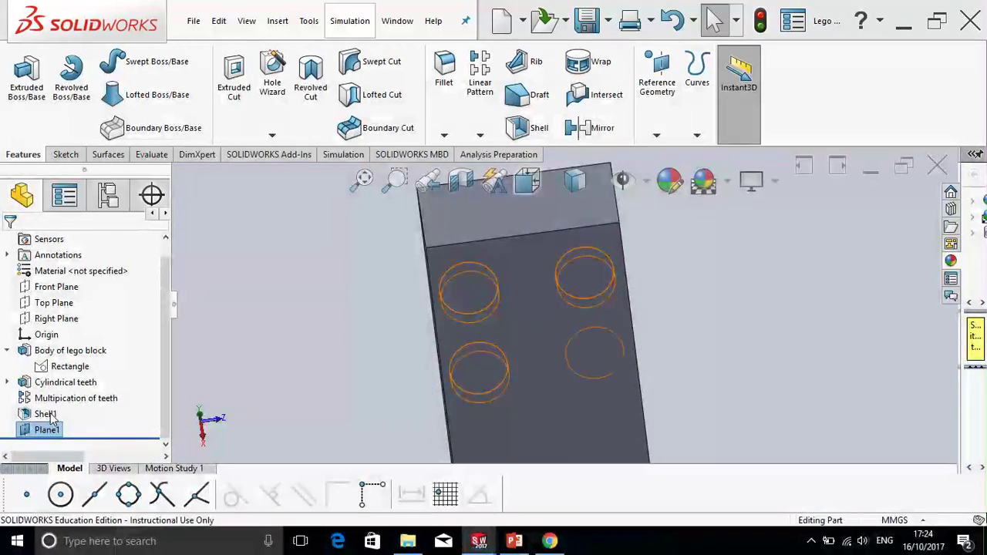
right_click(51, 416)
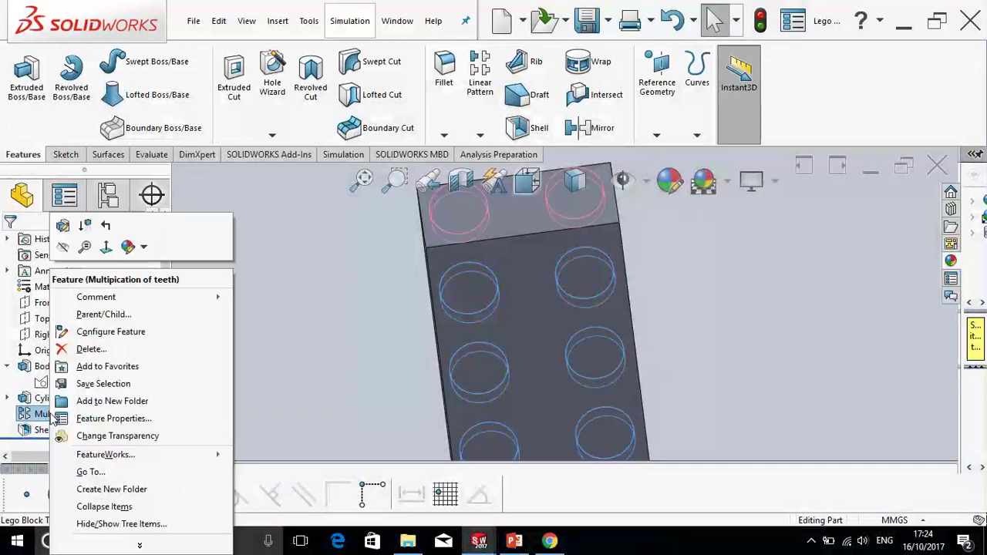
key("Escape")
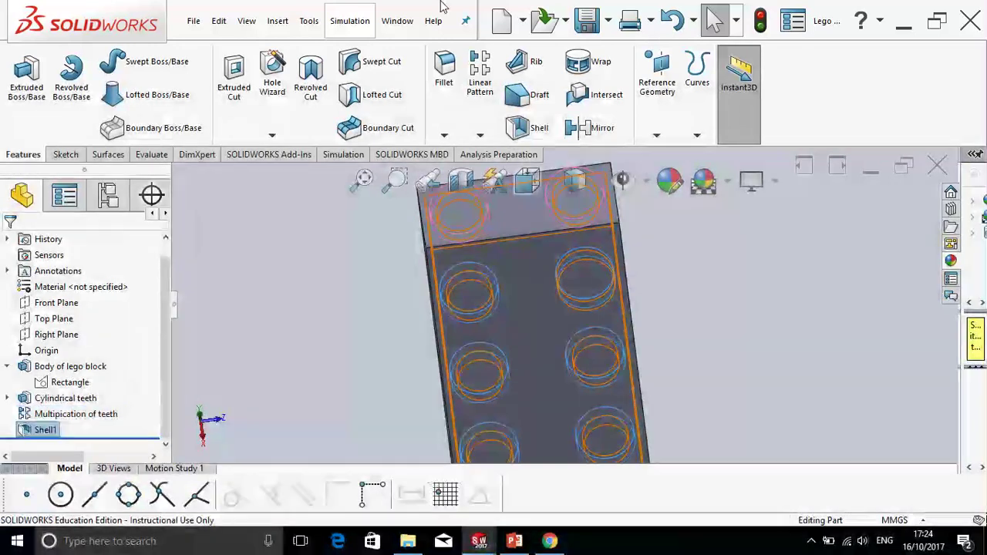
mouse_move(439, 2)
left_click(395, 30)
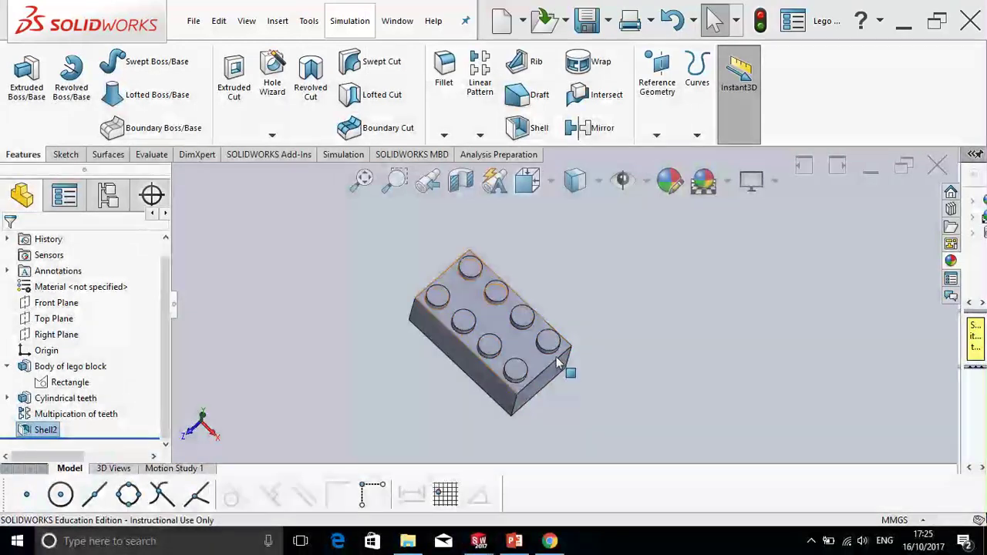
Rename the block's shell feature as Hollow.
scroll(554, 354, "down", 4)
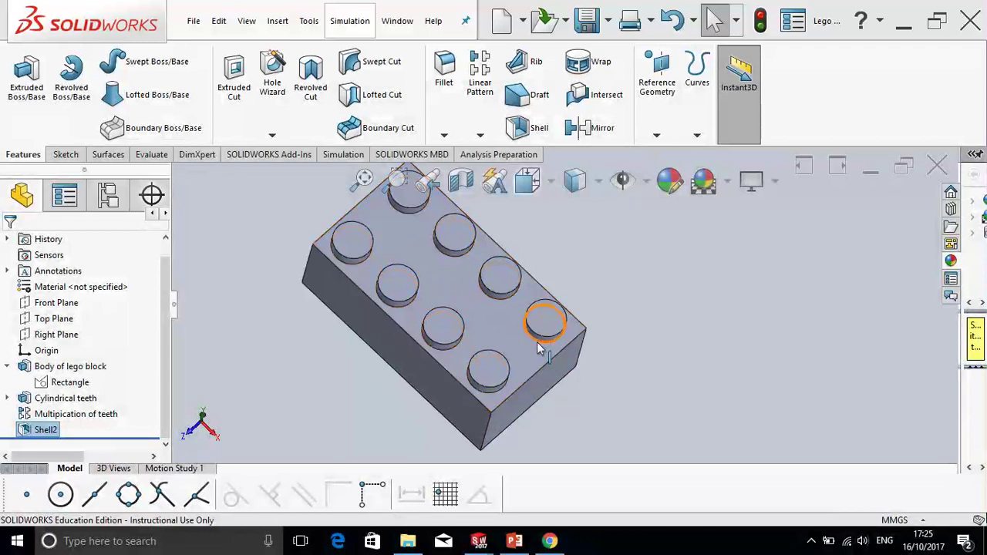
middle_click_drag(547, 402, 564, 250)
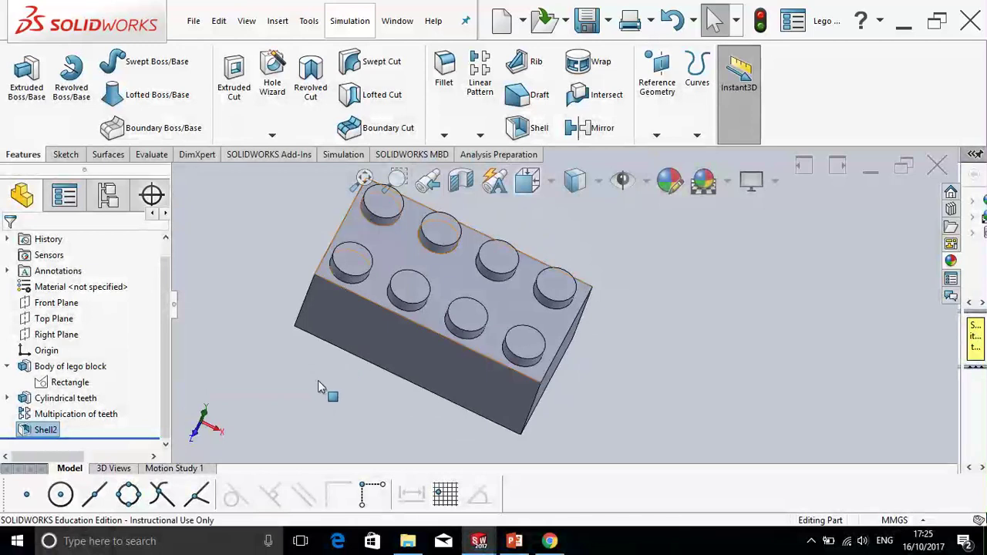
left_click(38, 430)
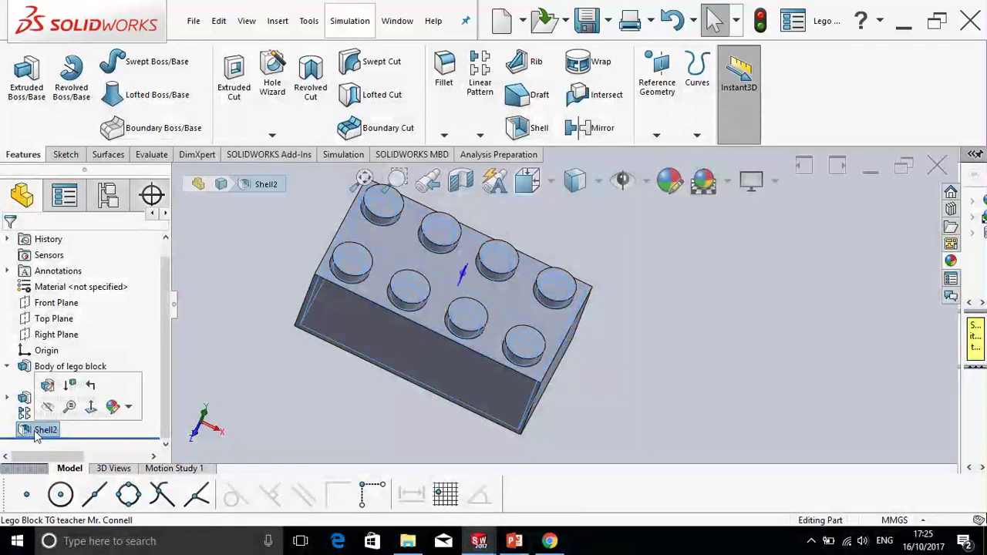
left_click(39, 431)
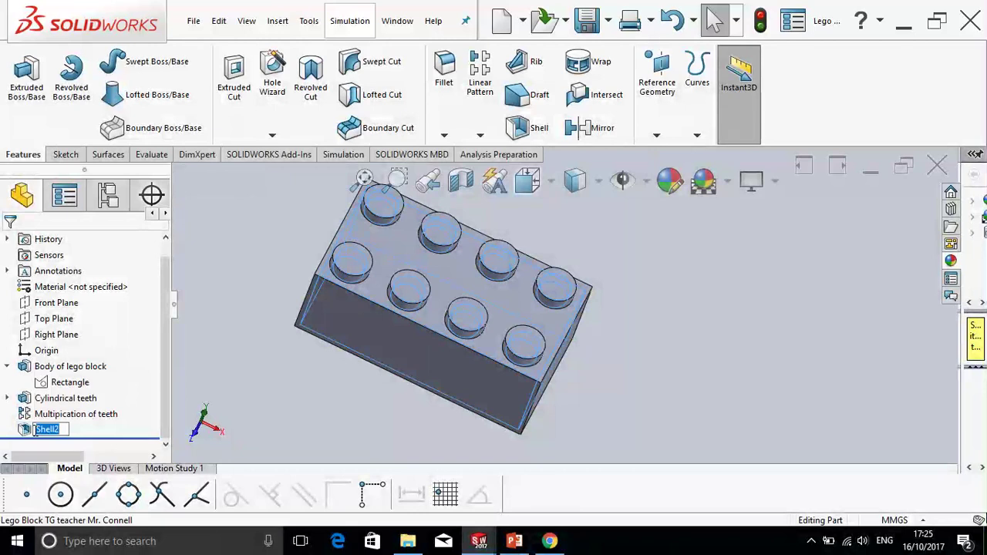
type("Hollow")
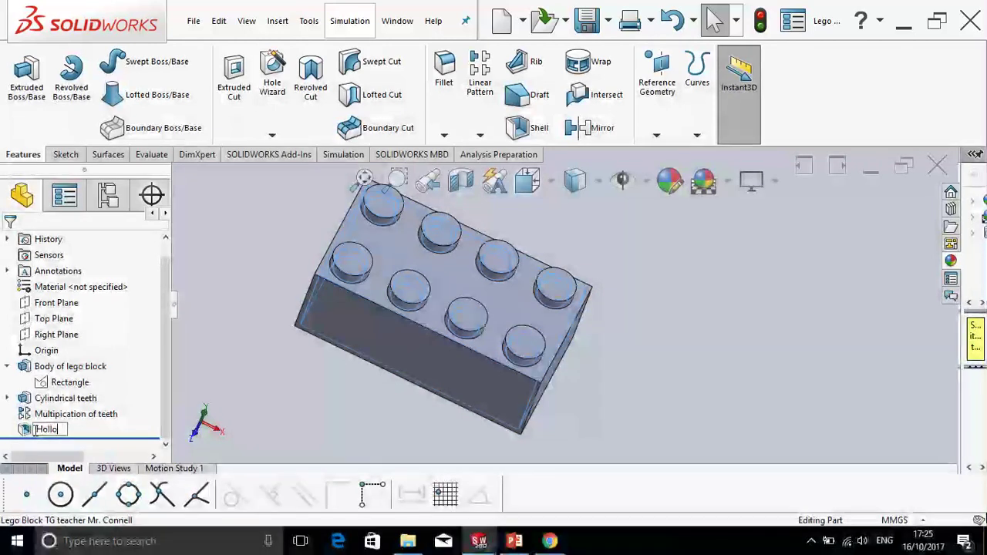
left_click(271, 215)
scroll(418, 382, "up", 1)
scroll(418, 382, "up", 2)
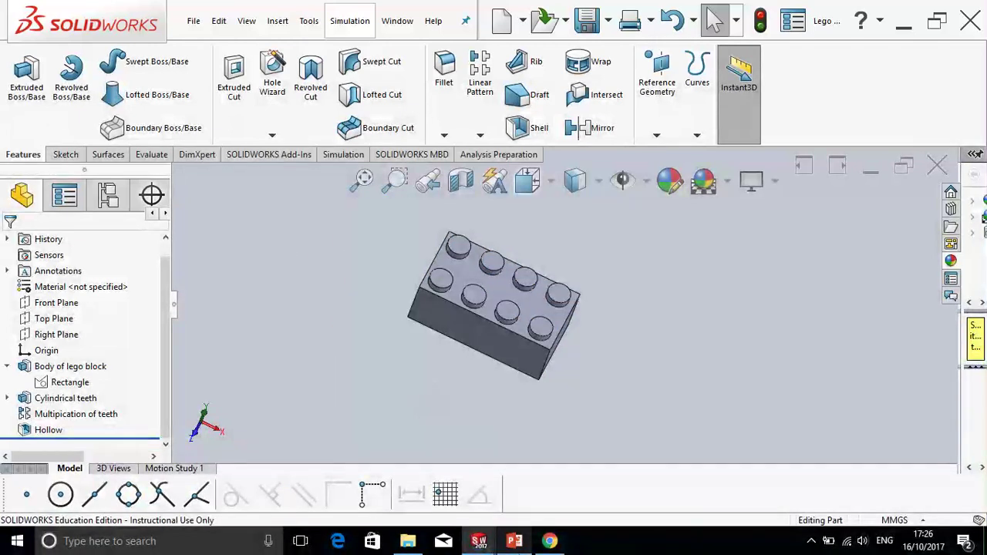
Switch to PowerPoint, check the Step 4 slide showing the block's underside detail, and return to the TG teacher Lego block part in SOLIDWORKS.
mouse_move(515, 541)
left_click(525, 486)
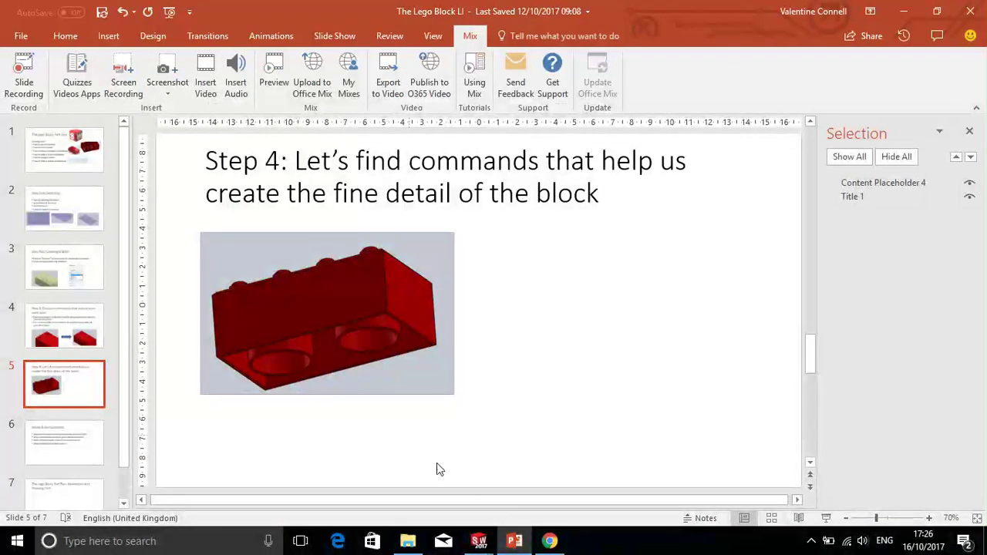
mouse_move(479, 541)
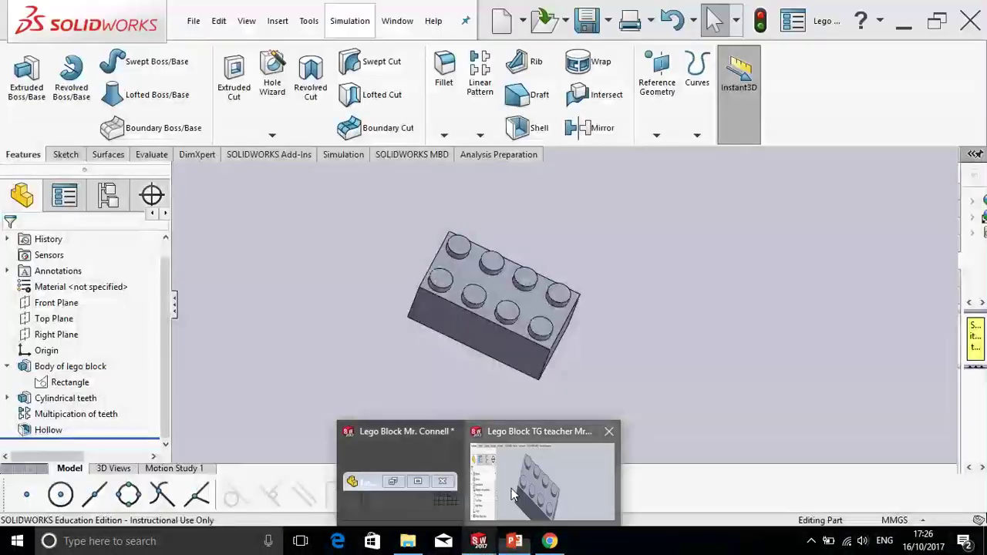
left_click(513, 493)
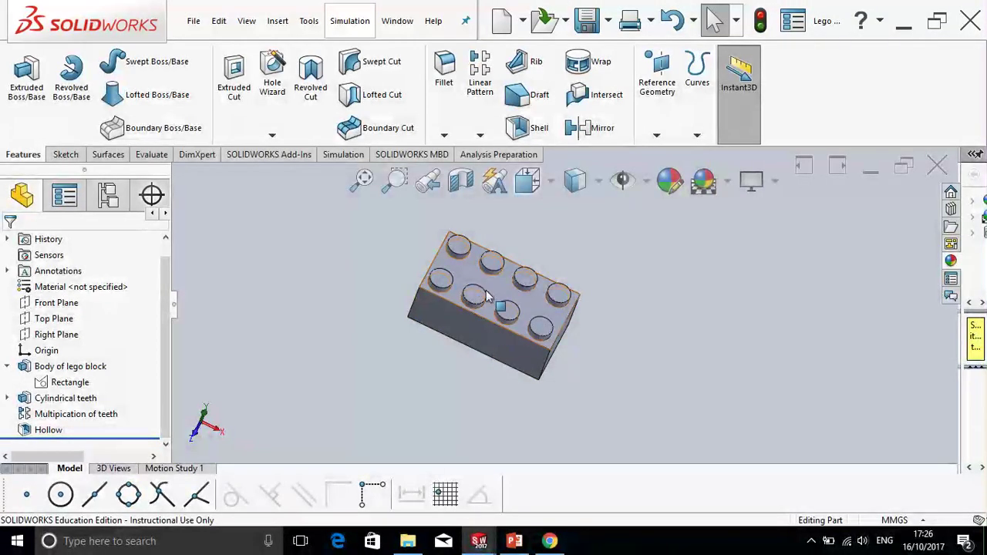
Inspect the open underside of the hollowed block and save the part.
middle_click_drag(553, 370, 500, 311)
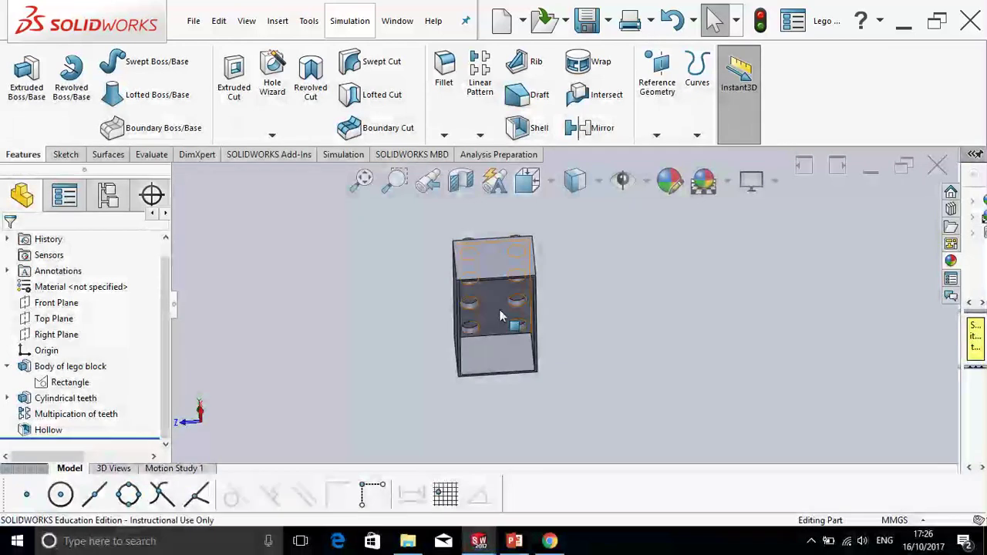
scroll(499, 310, "down", 5)
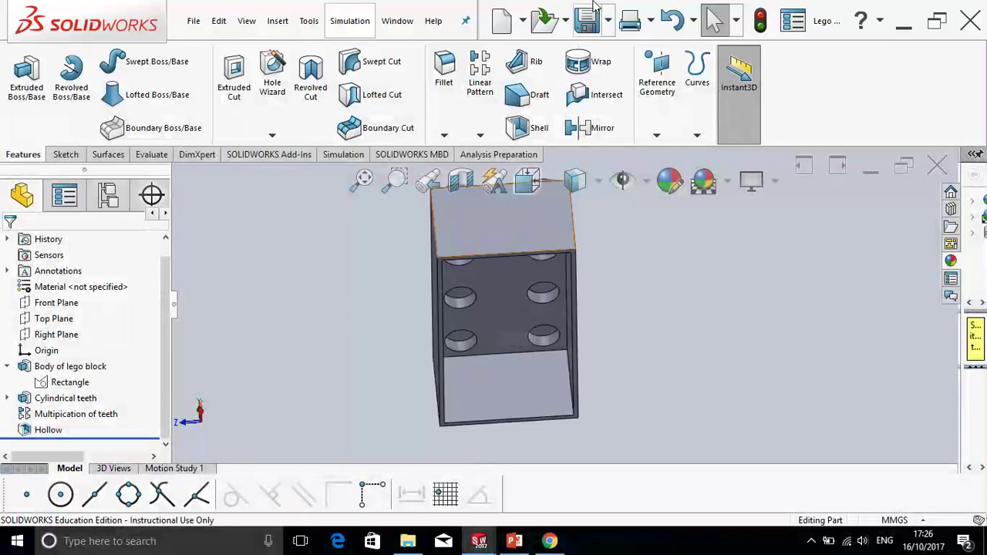
mouse_move(584, 3)
left_click(579, 35)
left_click(579, 35)
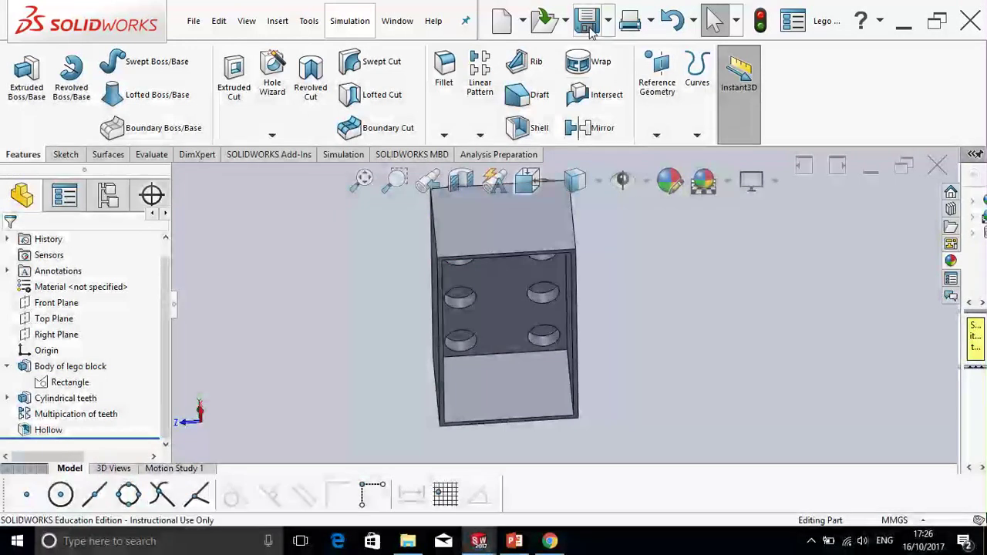
left_click(590, 28)
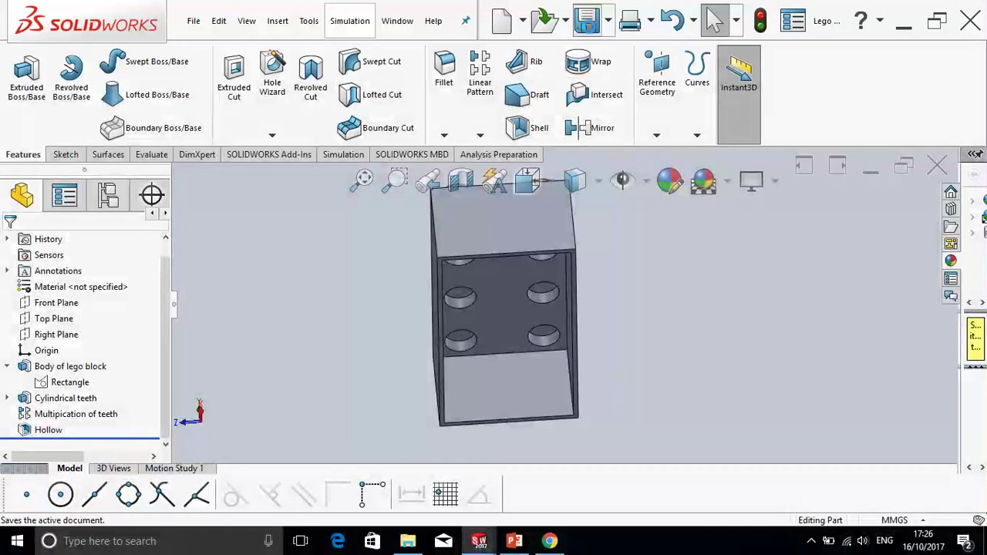
Orient the view normal to the flat inner face behind the studs and start a new sketch on that face.
left_click(513, 292)
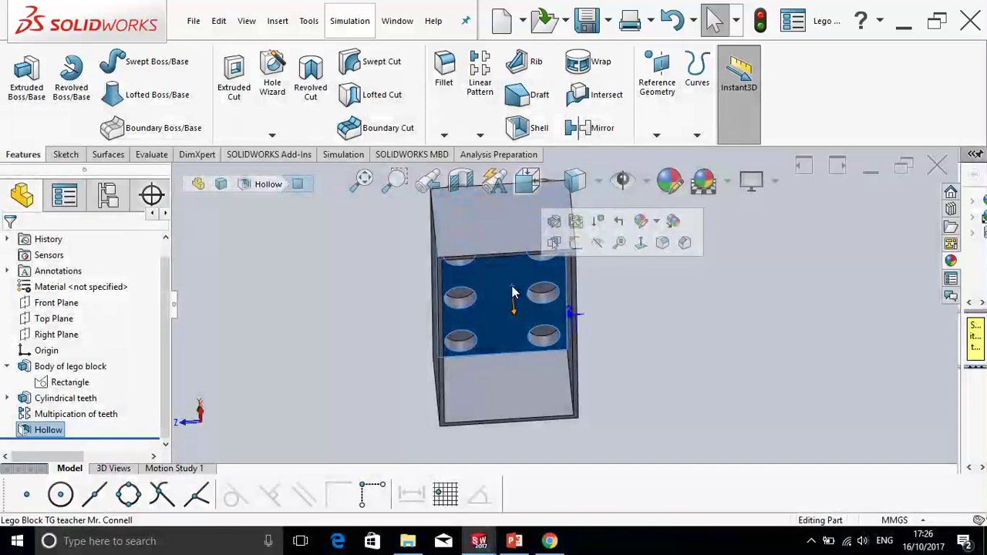
key("ctrl+8")
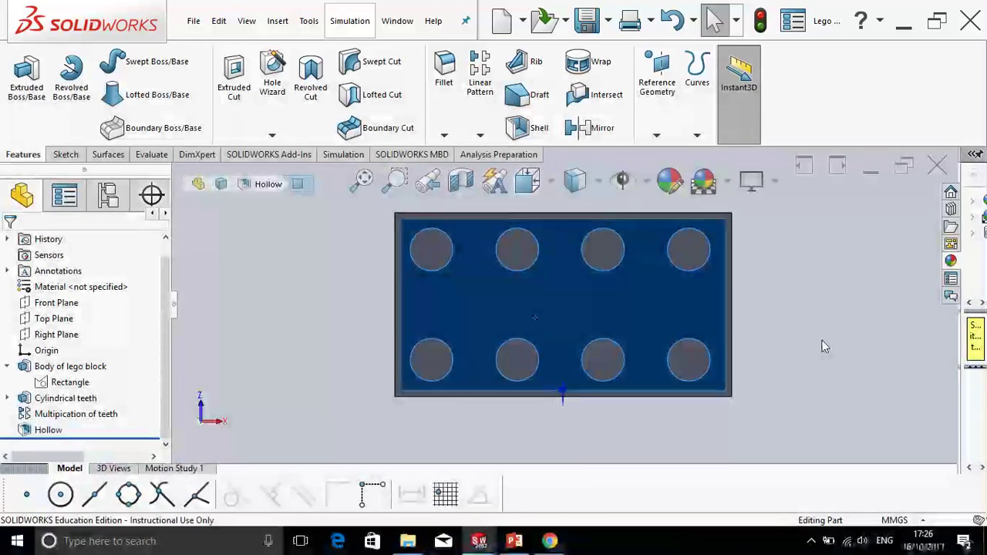
left_click(824, 347)
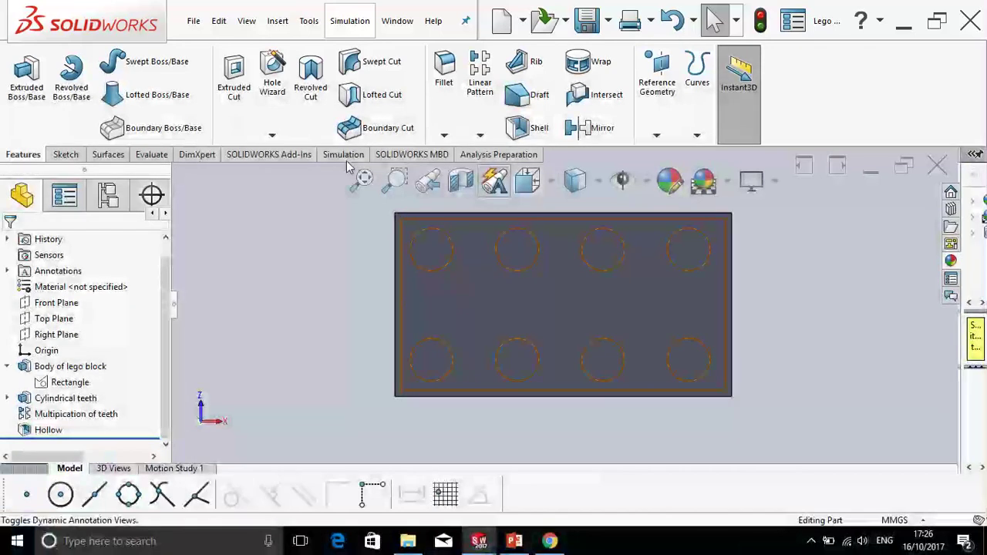
left_click(66, 155)
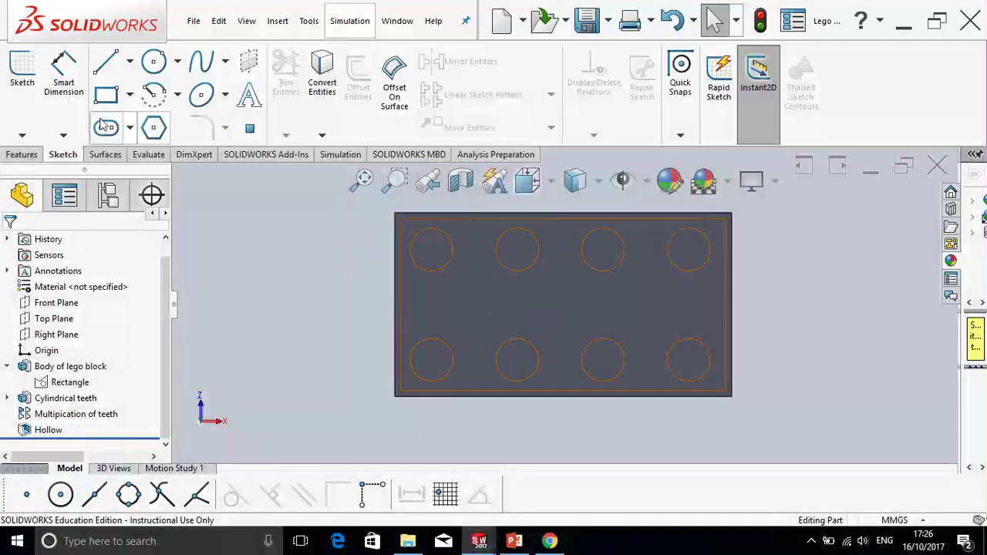
left_click(11, 67)
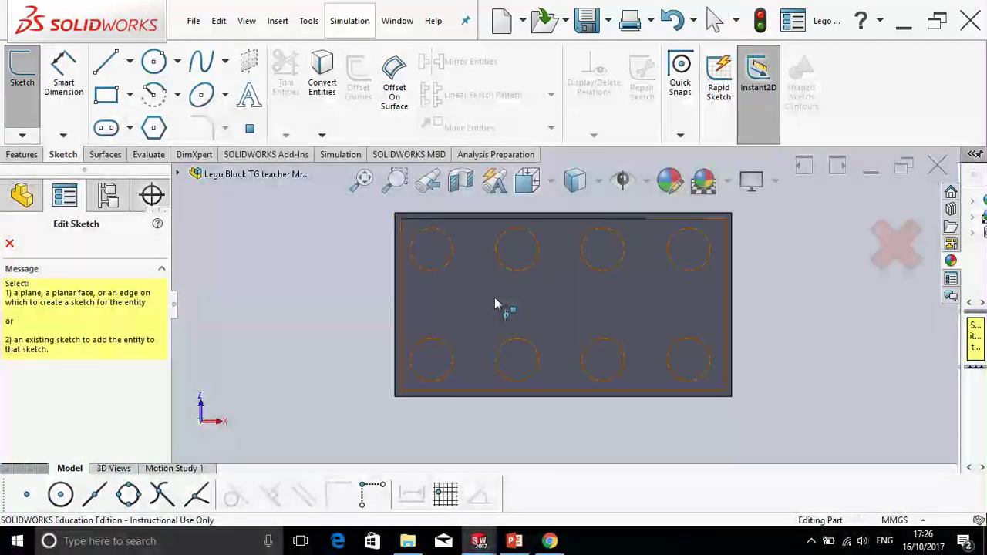
left_click(494, 297)
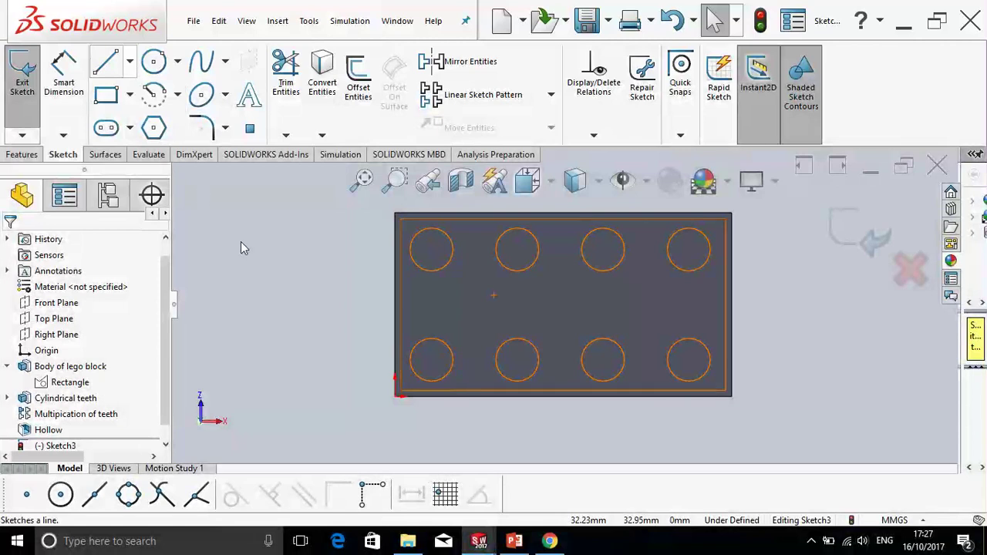
Draw two crossing construction centerlines that diagonally join the centres of the block's four left-hand stud circles.
left_click(130, 61)
left_click(137, 107)
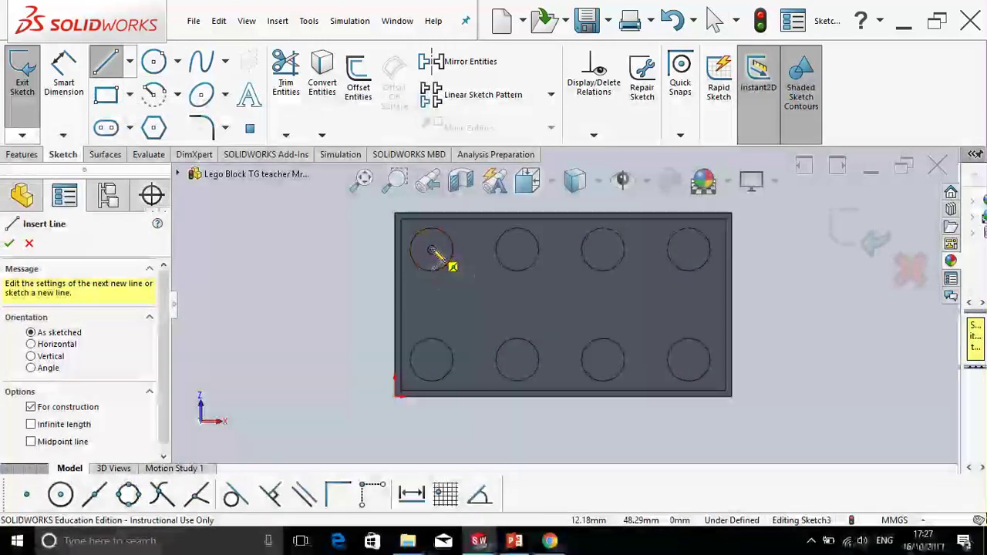
left_click(431, 249)
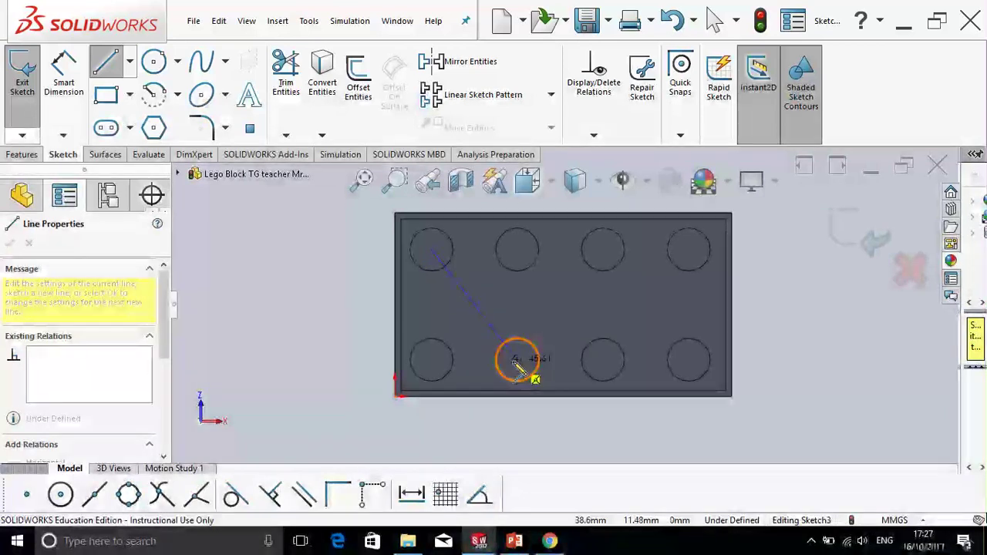
left_click(516, 361)
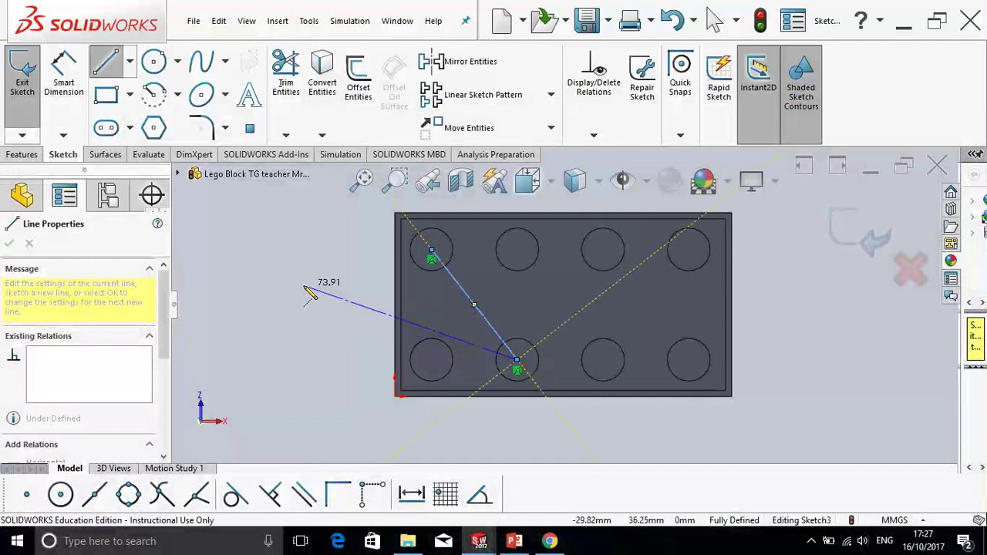
key("Escape")
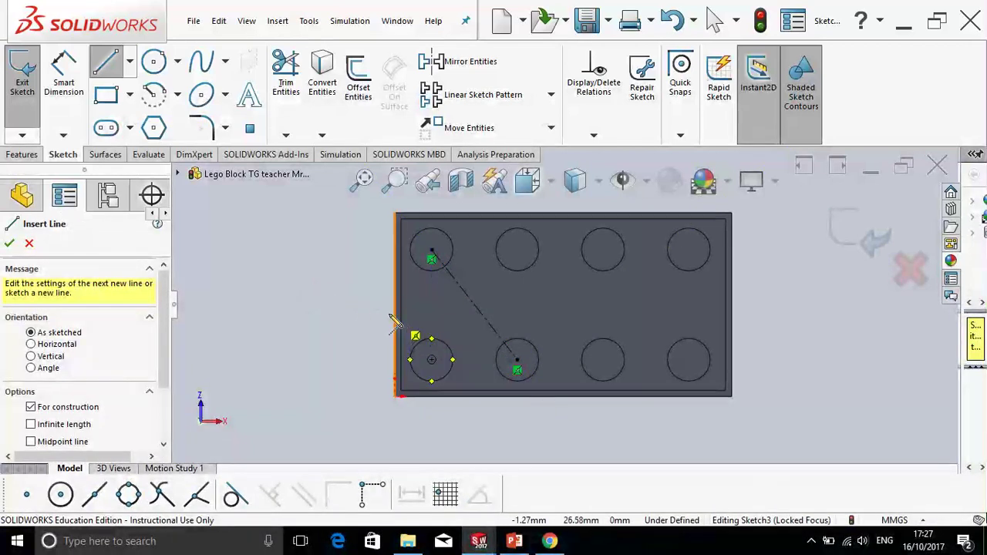
left_click(432, 360)
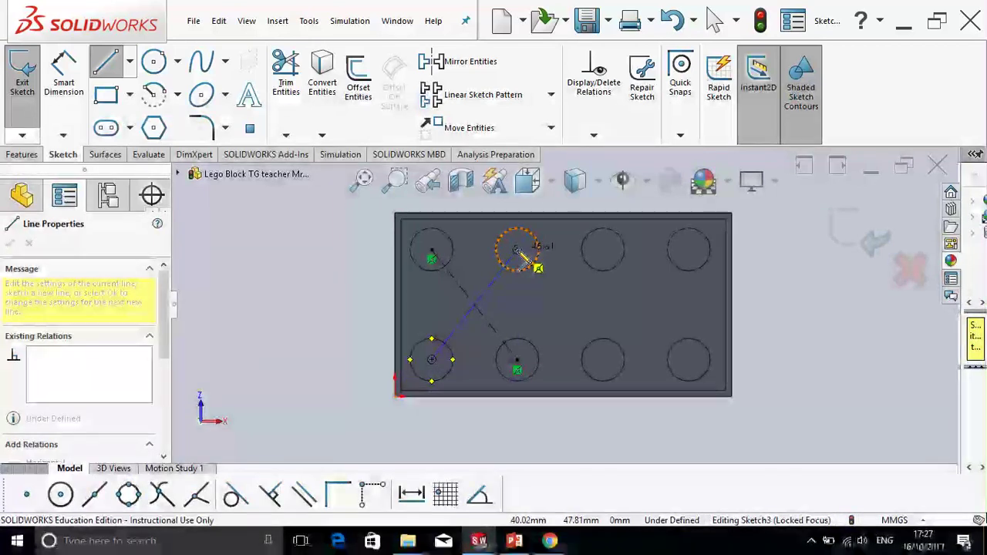
left_click(517, 250)
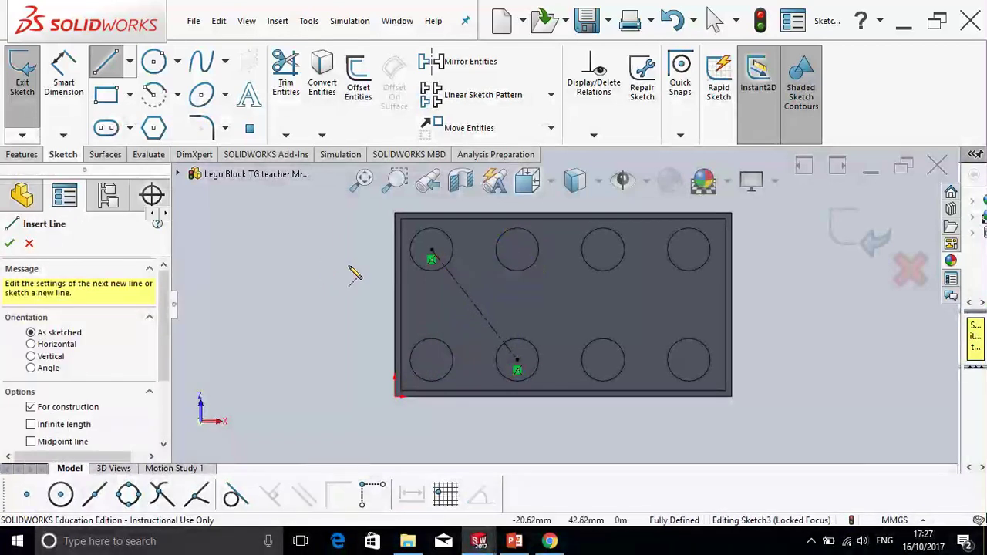
left_click(433, 361)
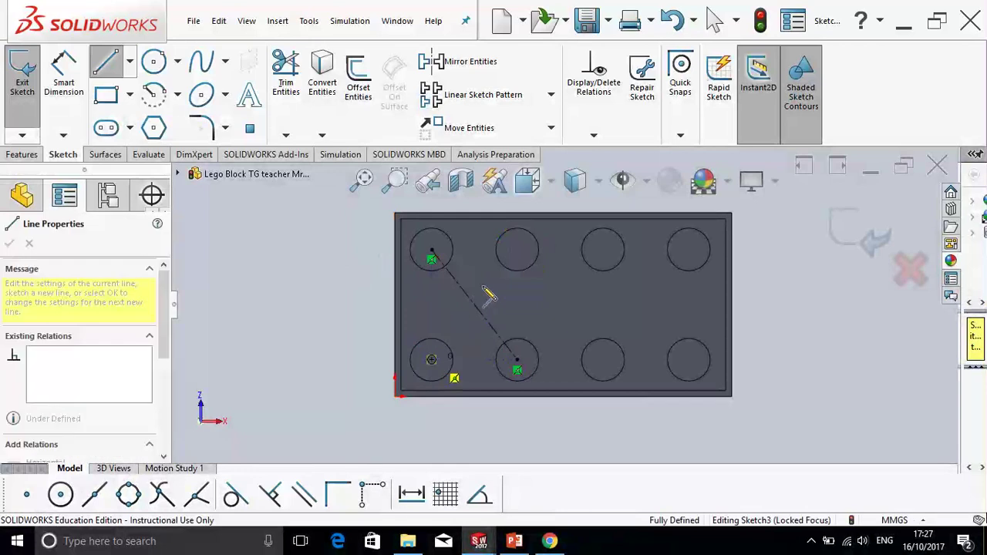
left_click(517, 251)
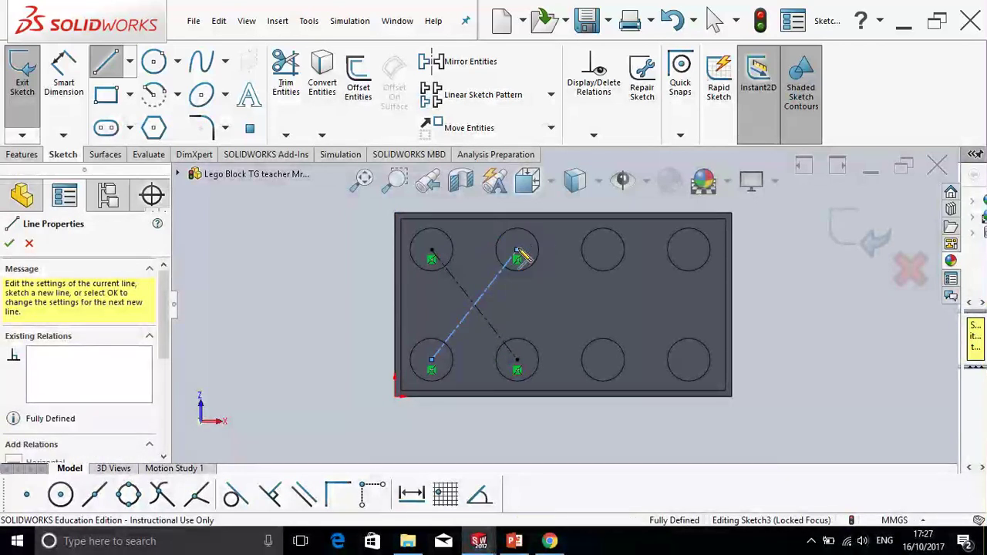
double_click(337, 317)
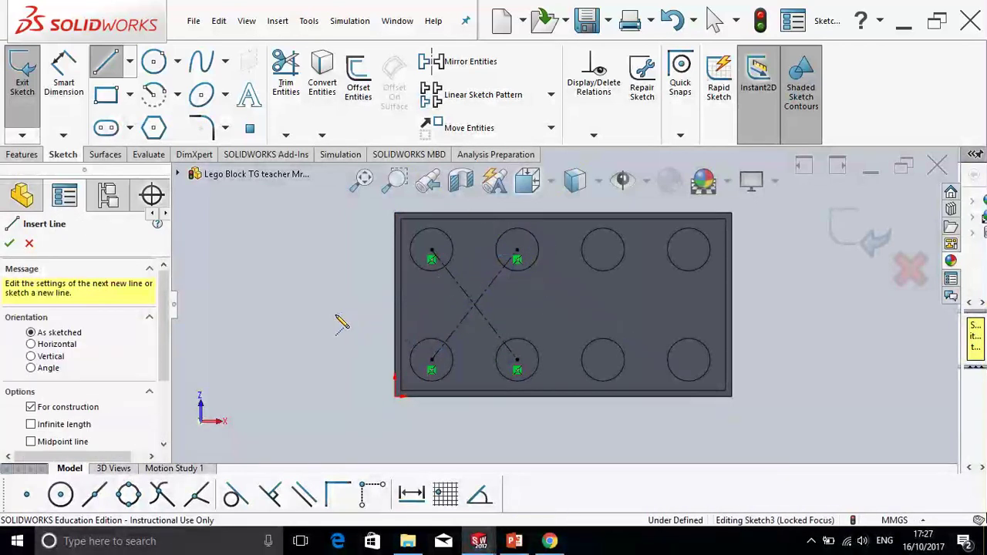
Draw two crossing construction centerlines that diagonally join the centres of the four right-hand stud circles.
left_click(605, 253)
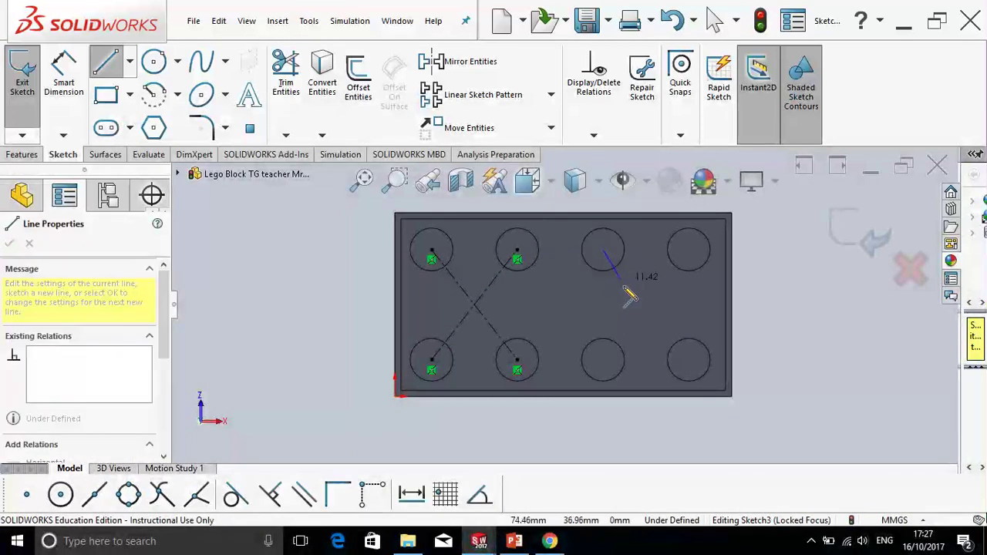
left_click(689, 360)
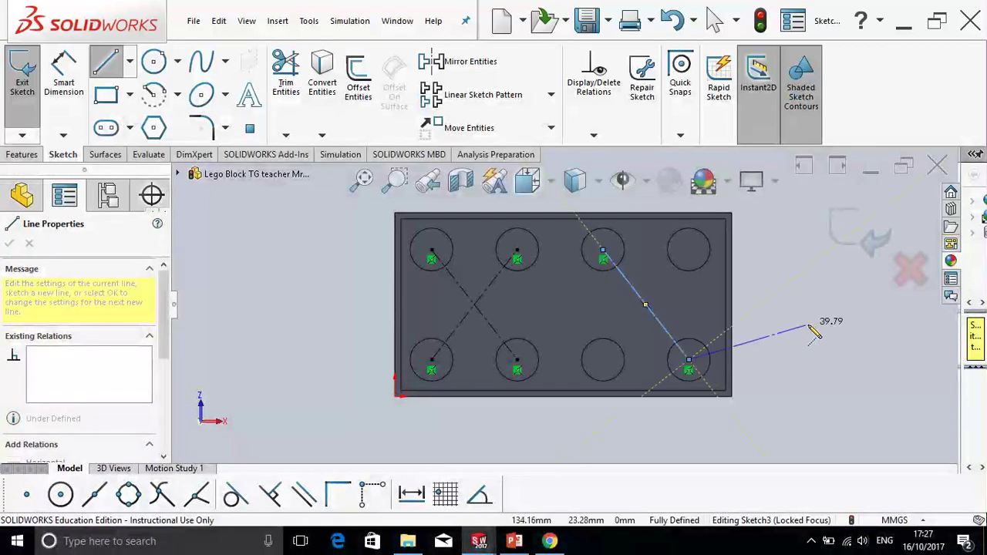
key("Escape")
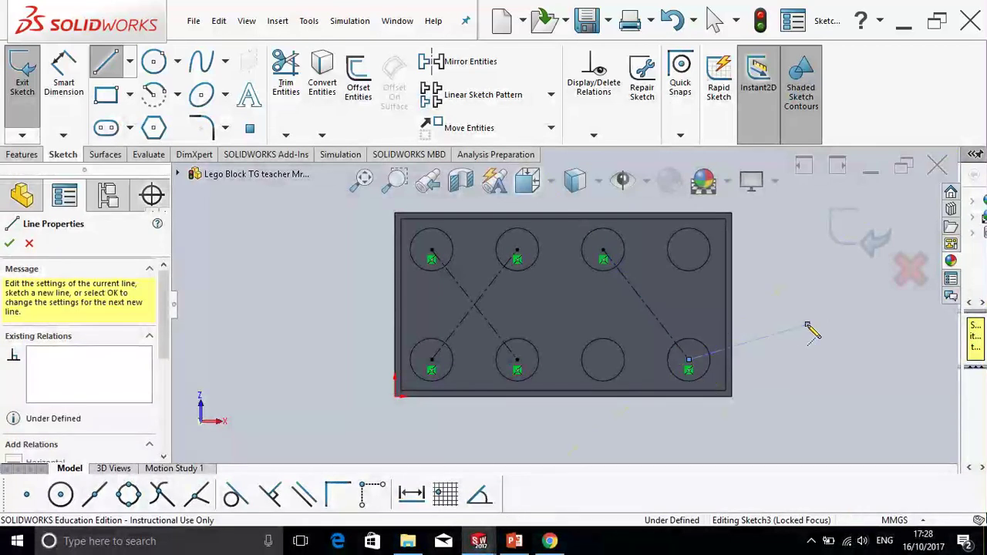
left_click(689, 253)
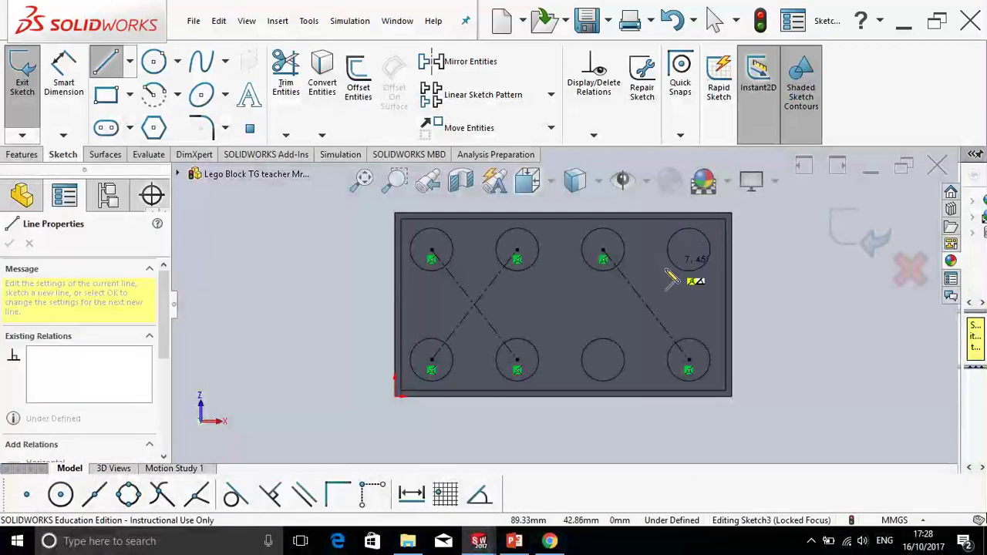
left_click(604, 362)
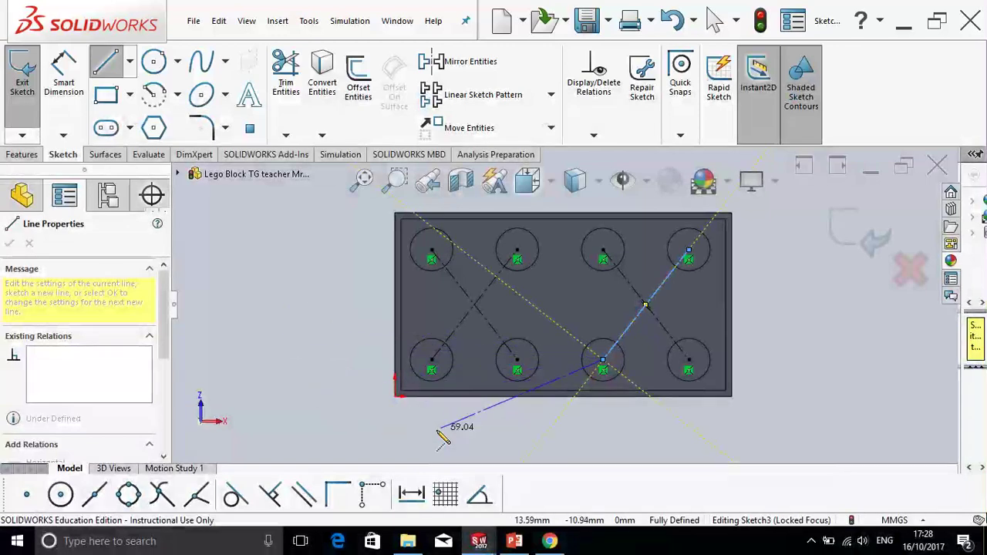
key("Escape")
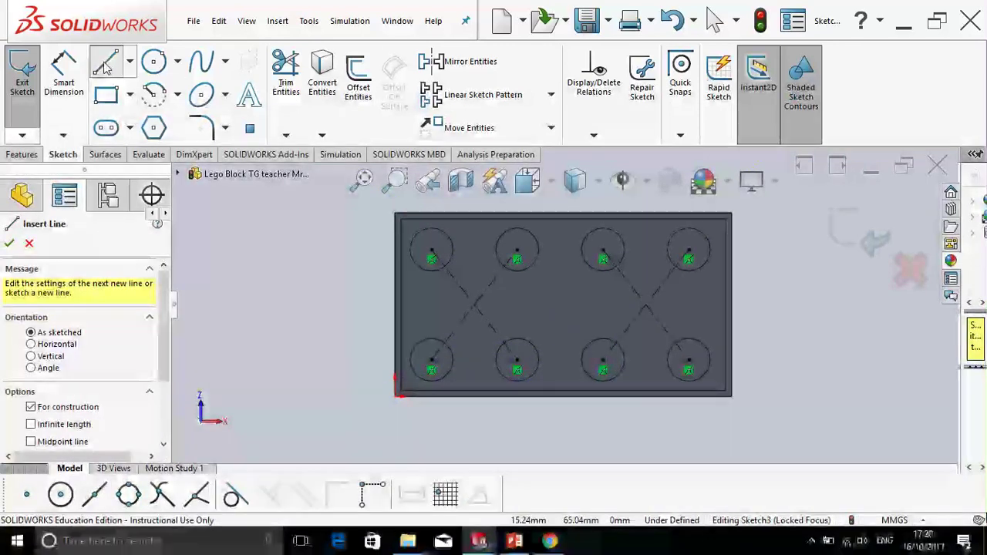
left_click(580, 26)
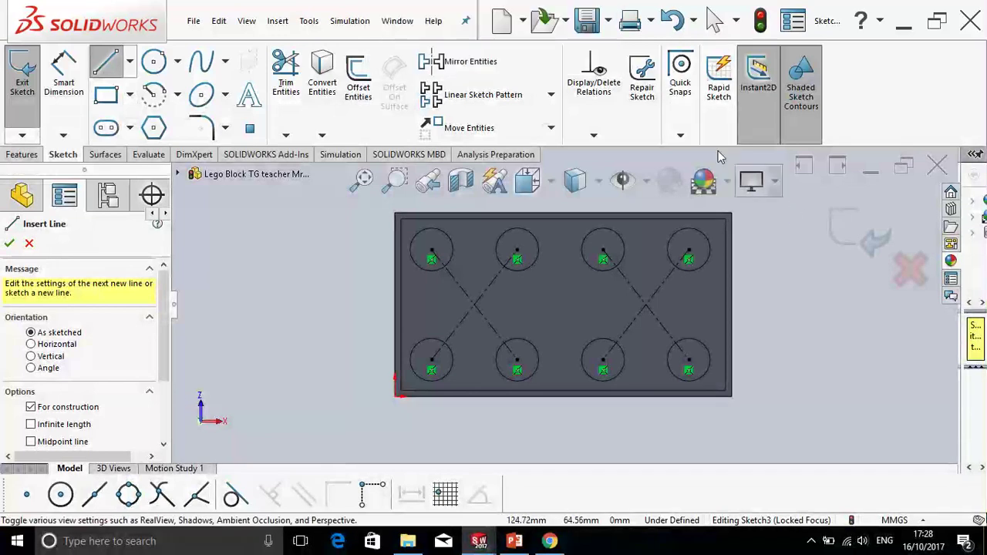
key("Escape")
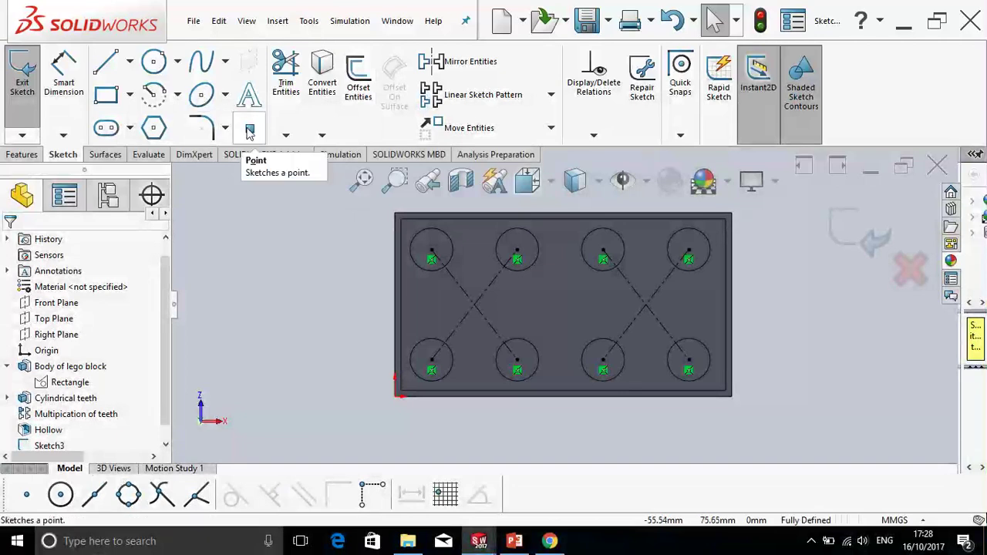
Place a sketch point at the midpoint where each pair of diagonal centerlines crosses.
left_click(250, 131)
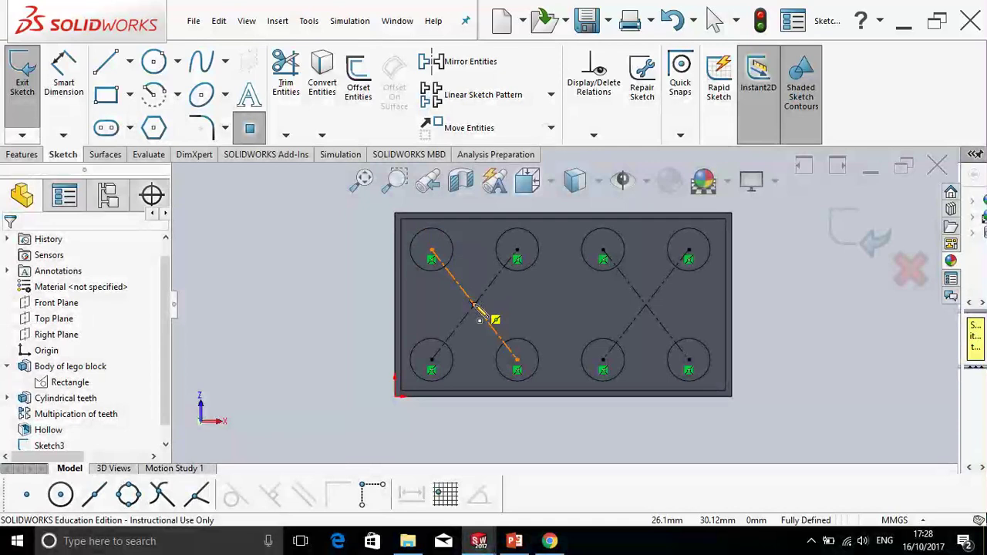
left_click(476, 308)
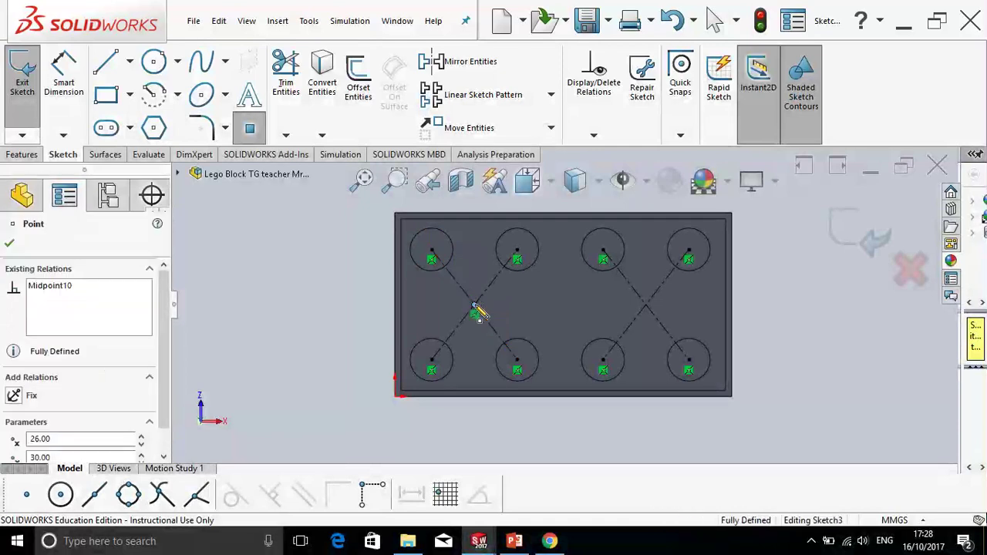
left_click(645, 308)
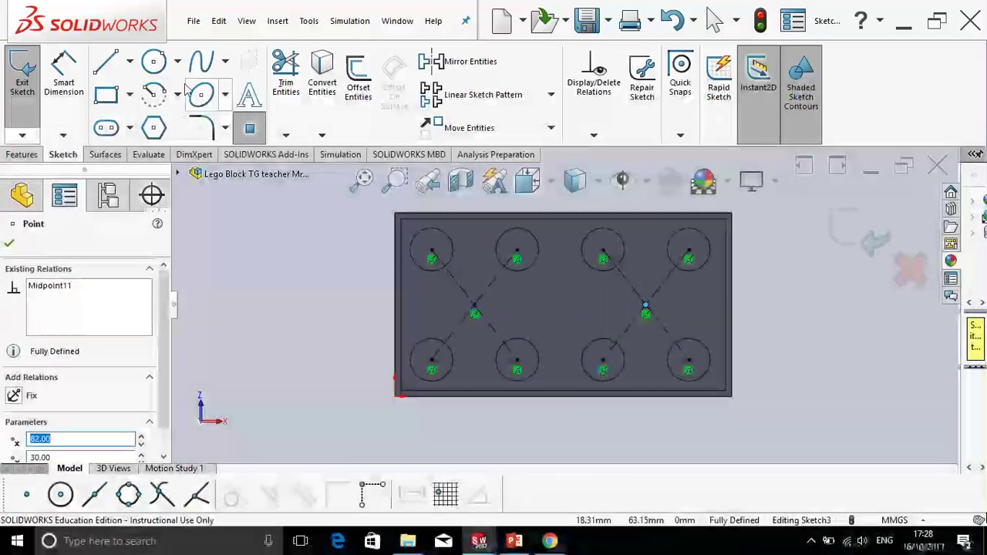
Sketch a circle of about 15.8 mm radius centred on the left crossing point, reaching the surrounding stud circles.
left_click(154, 63)
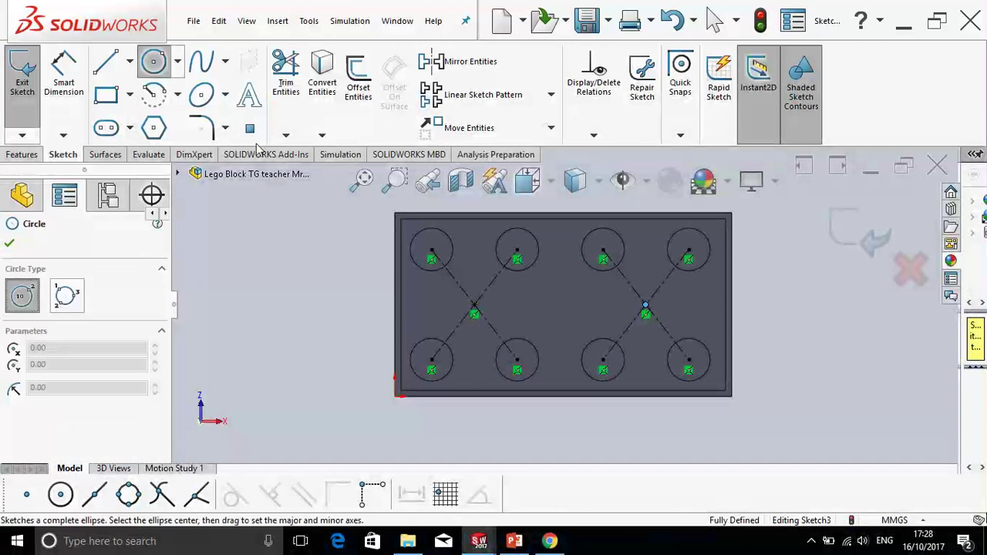
left_click(474, 313)
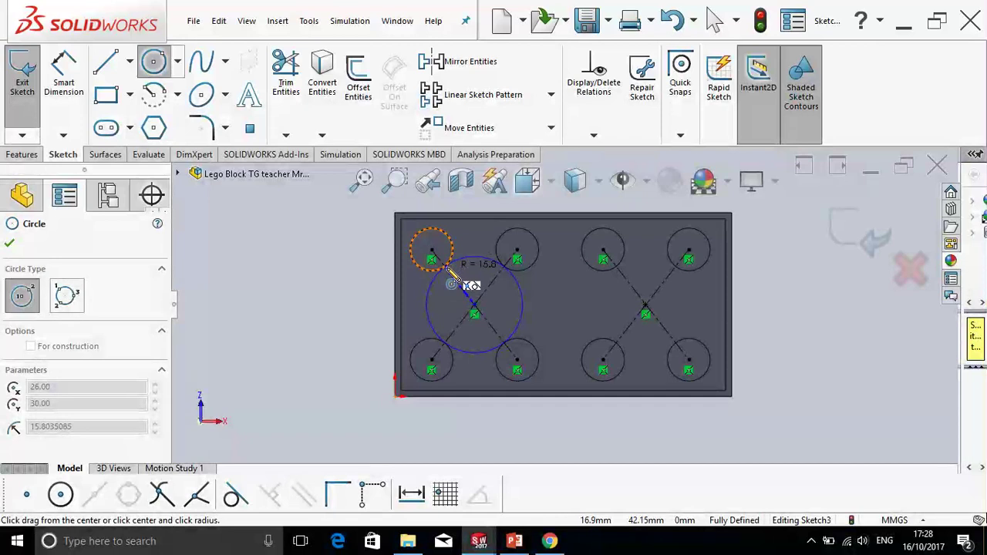
left_click(454, 276)
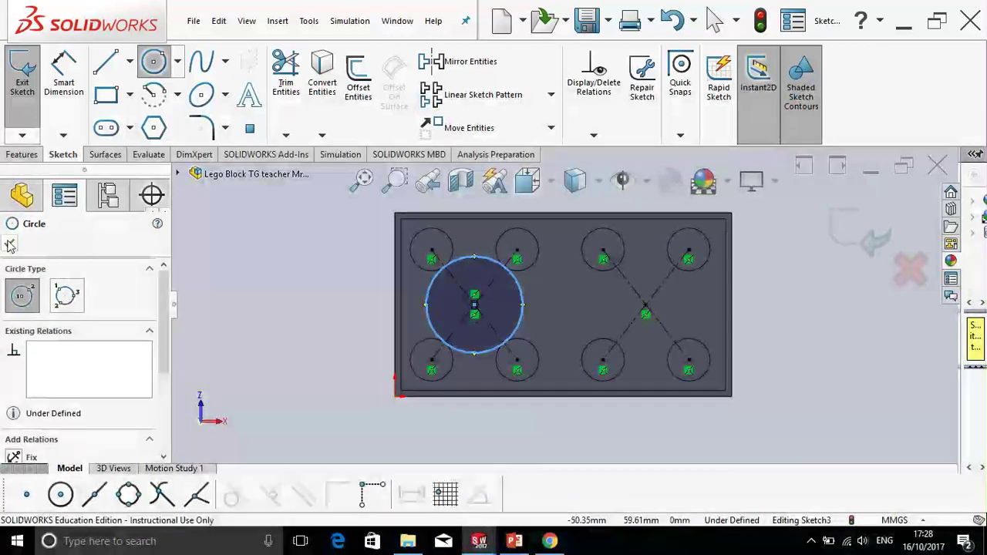
left_click(10, 244)
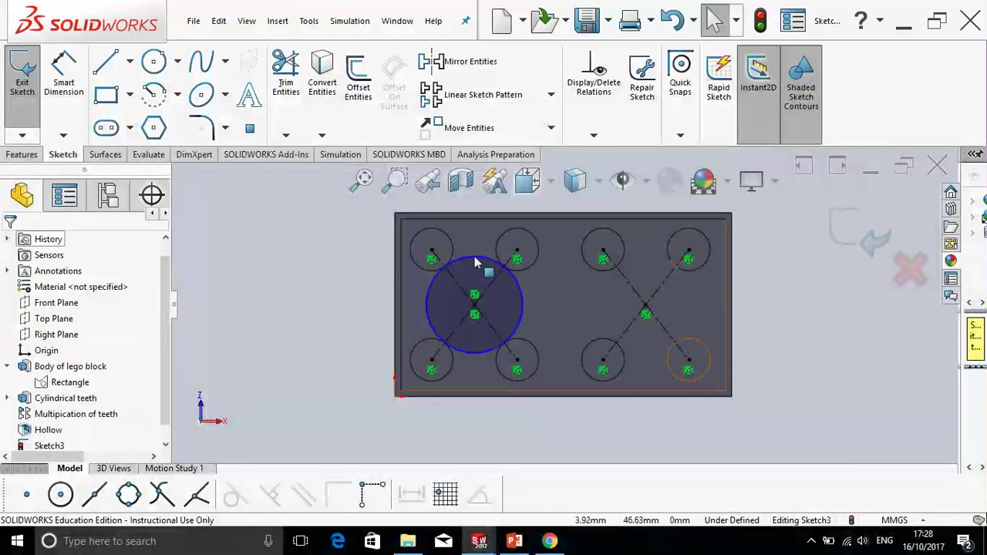
Sketch a second circle centred on the right crossing point, reaching the edges of its four surrounding stud circles.
left_click(154, 64)
left_click(645, 312)
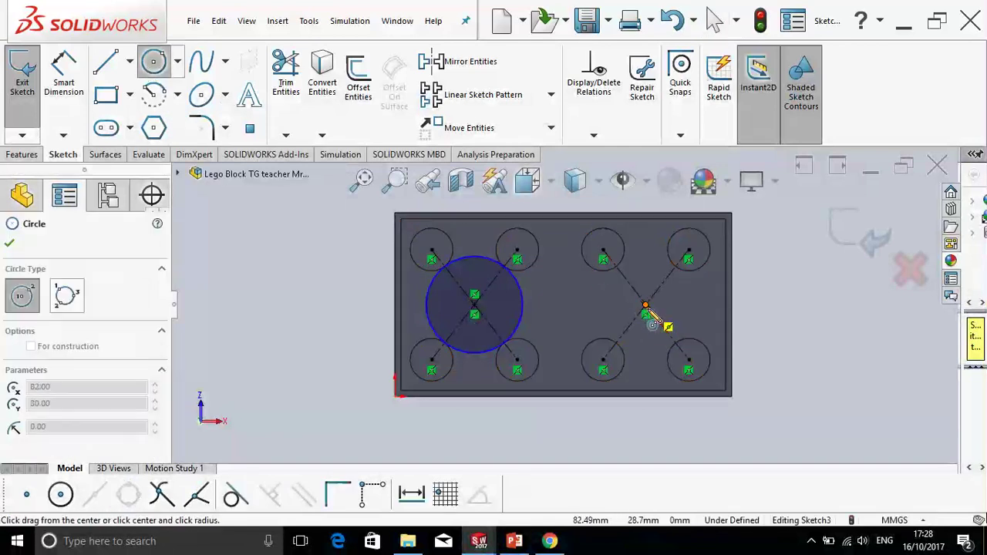
left_click(622, 270)
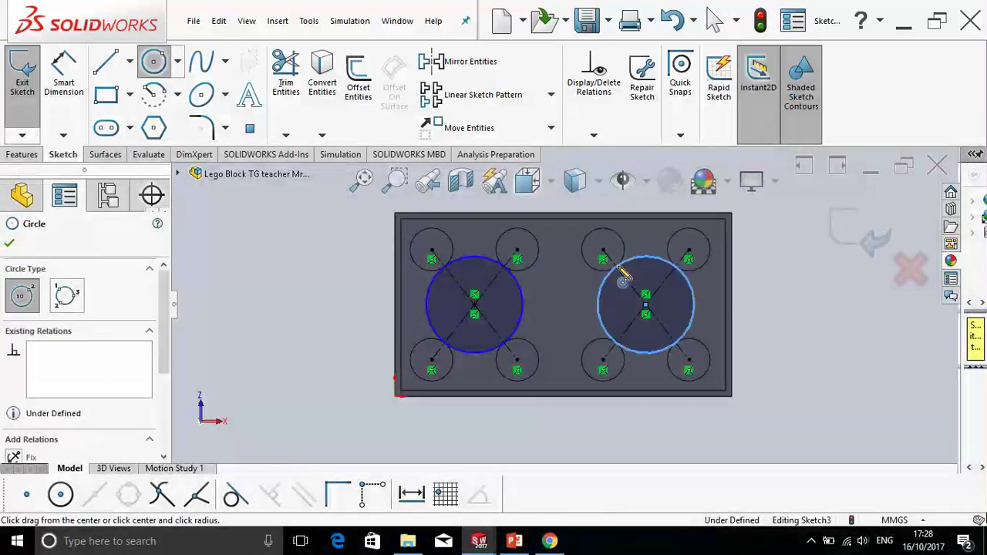
left_click(11, 243)
left_click(318, 275)
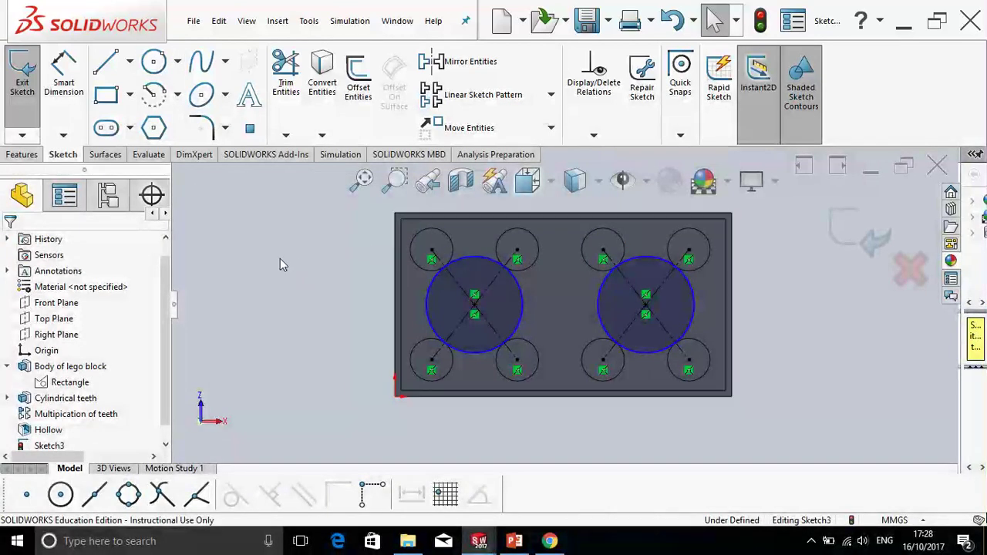
Make the left large circle tangent to the upper-left stud's circular edge.
left_click(465, 262)
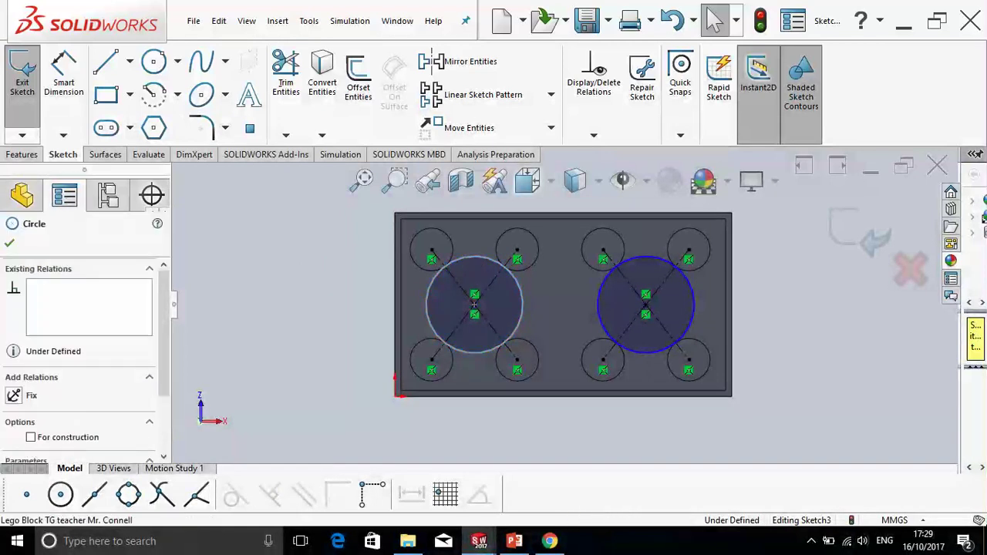
left_click(446, 236, "ctrl")
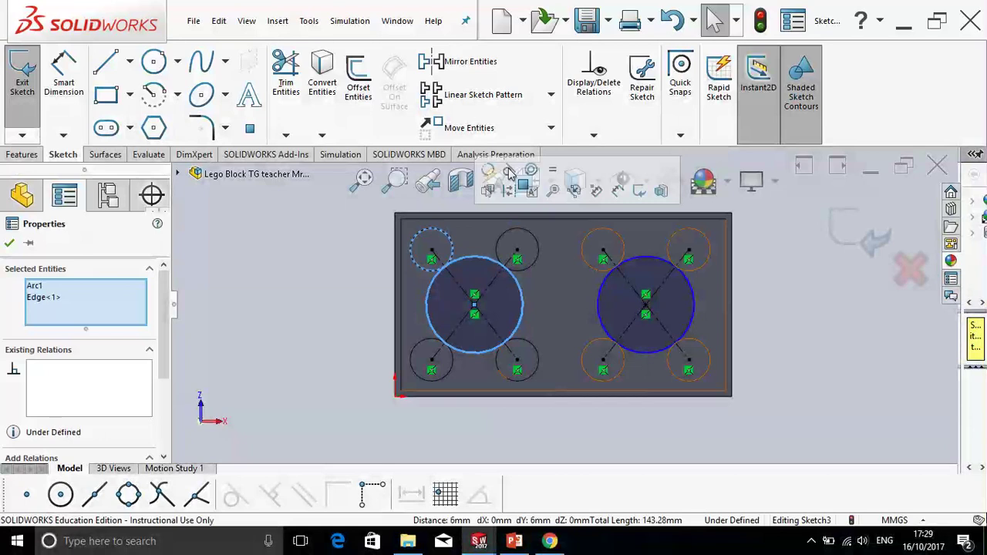
left_click(509, 170)
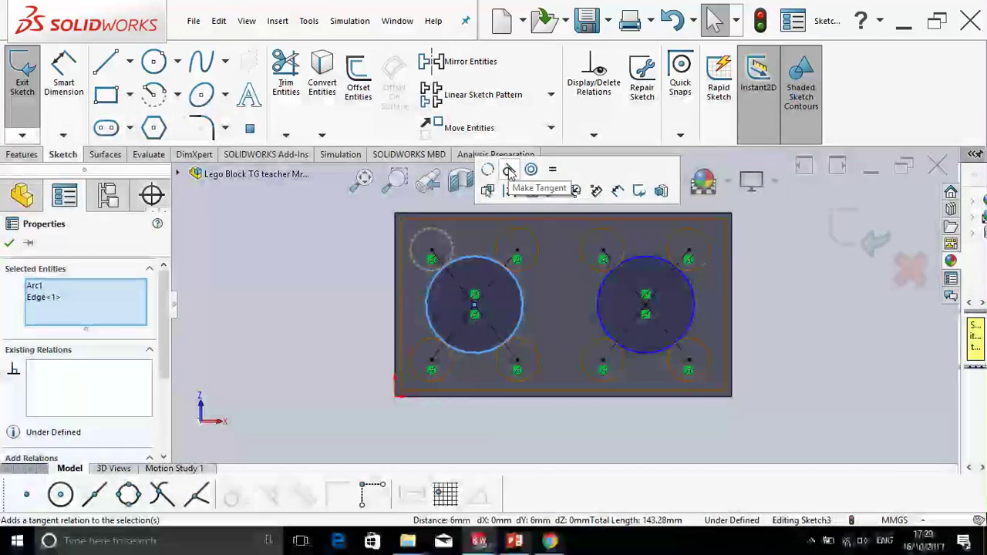
left_click(355, 341)
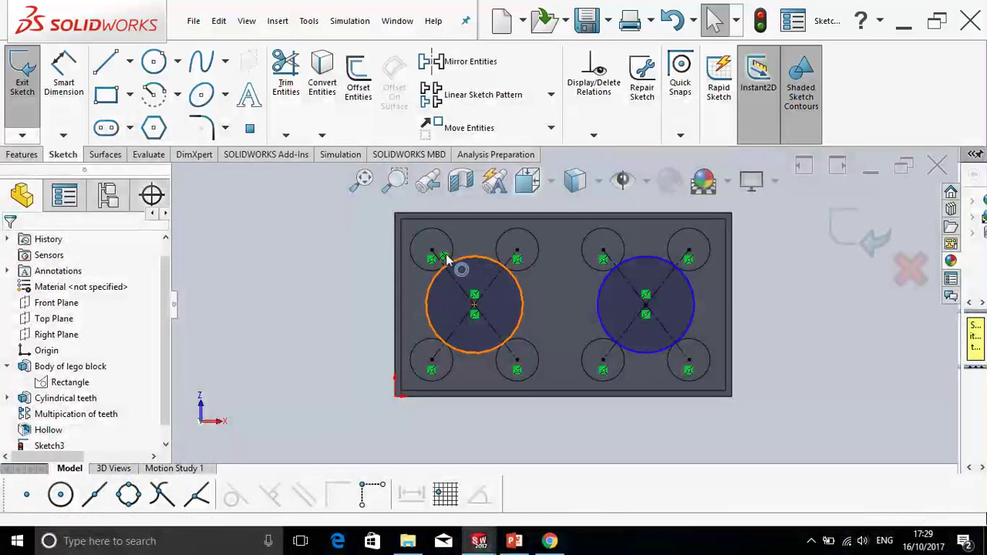
Try to dimension the diameter of the left large circle, declining to add it as a driven dimension.
left_click(64, 77)
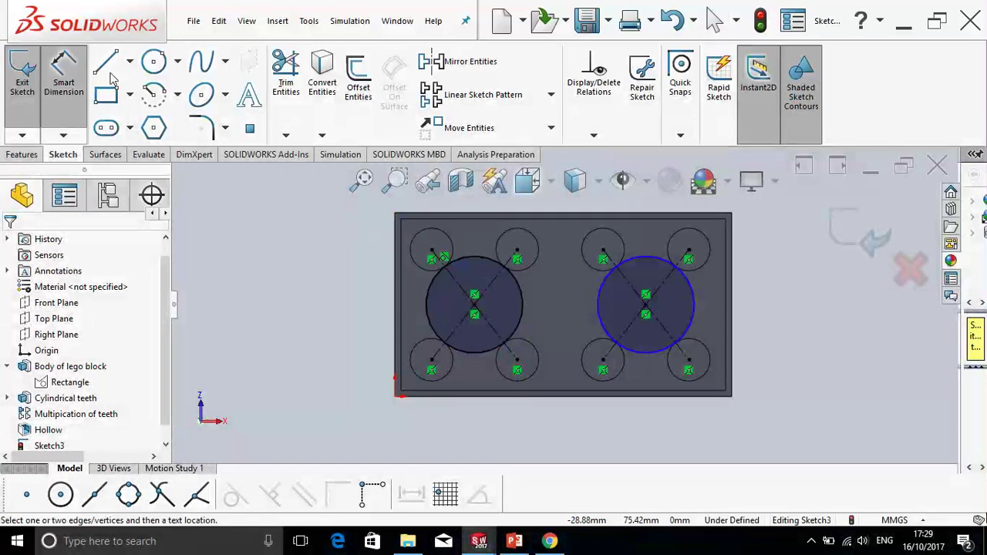
left_click(487, 267)
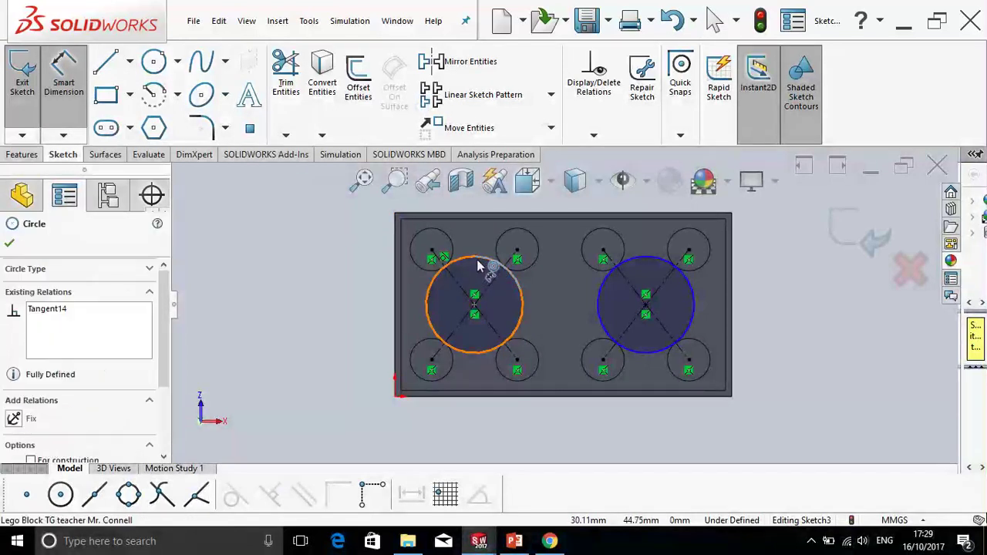
left_click(339, 295)
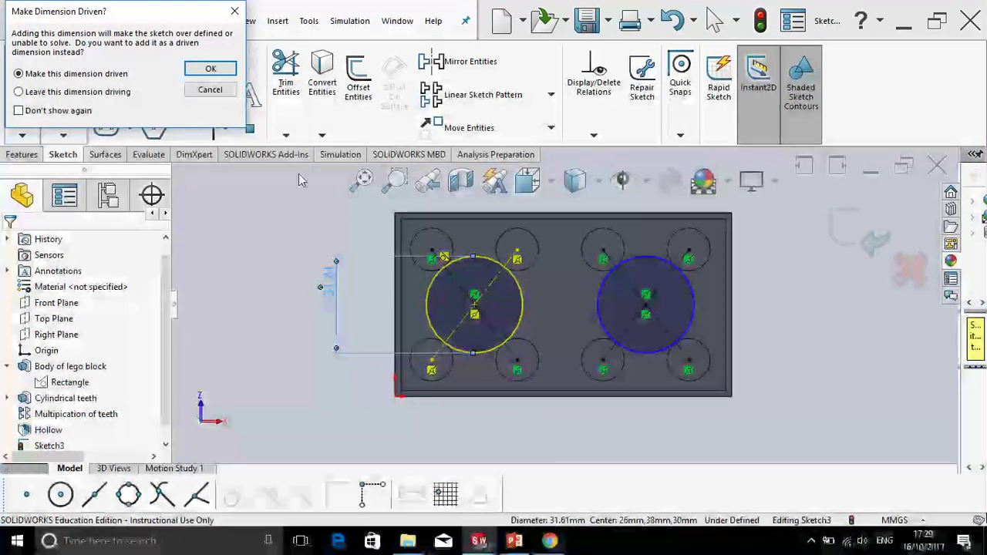
left_click(210, 90)
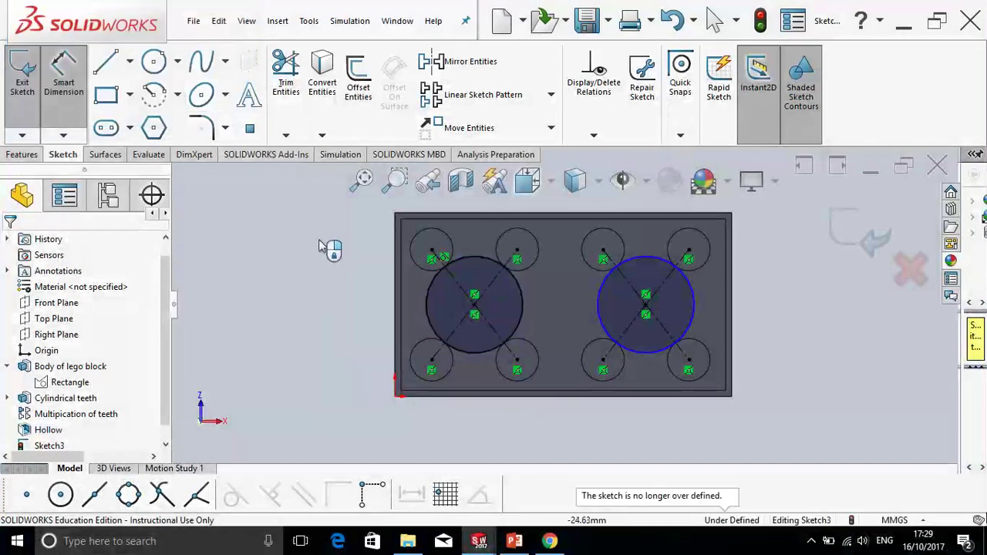
Make the right large circle tangent to the circular edge of its upper-left stud.
left_click(64, 85)
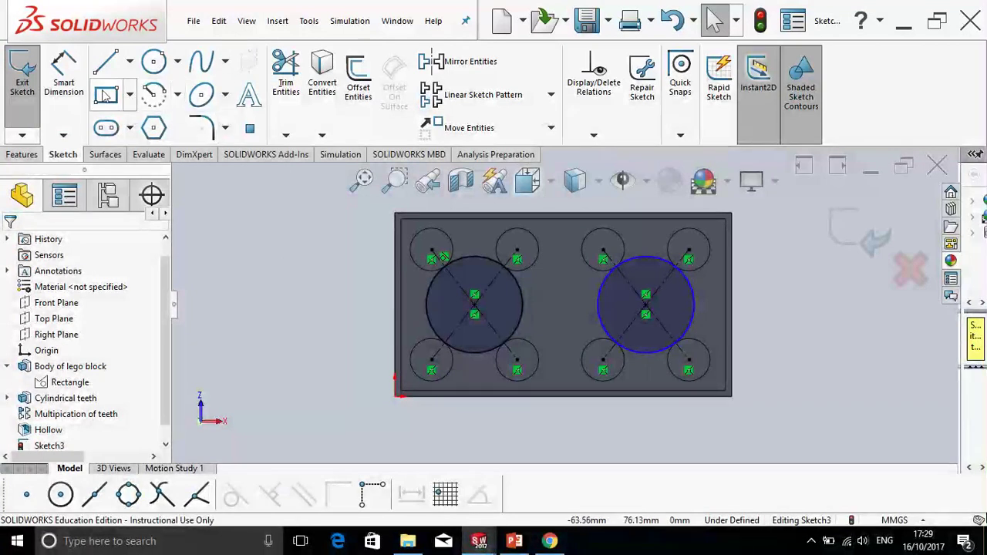
left_click(633, 248)
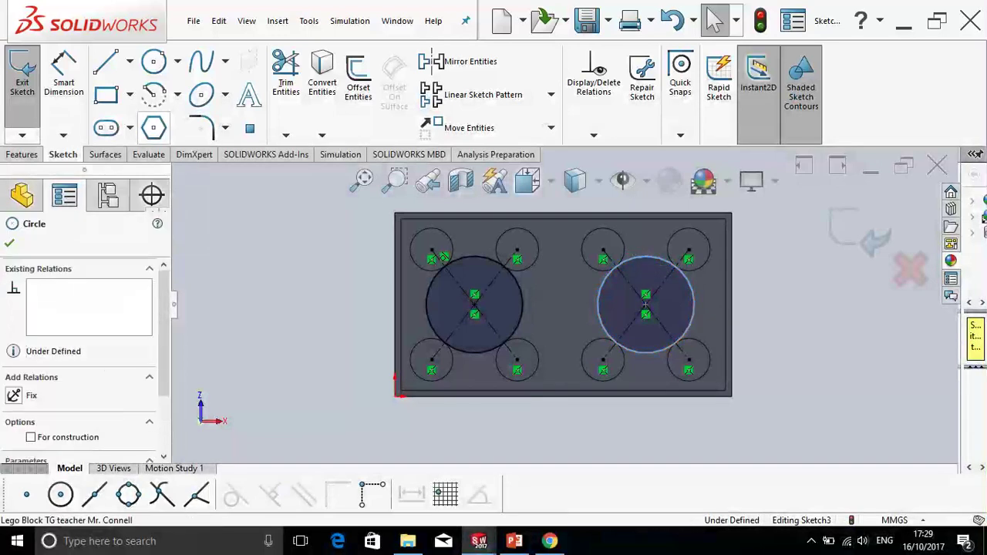
left_click(620, 236, "ctrl")
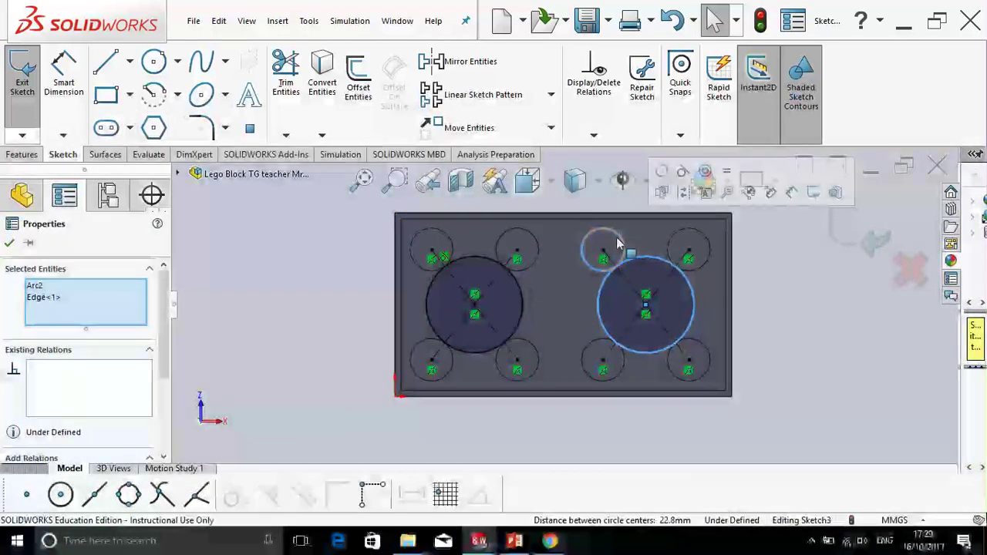
left_click(683, 174)
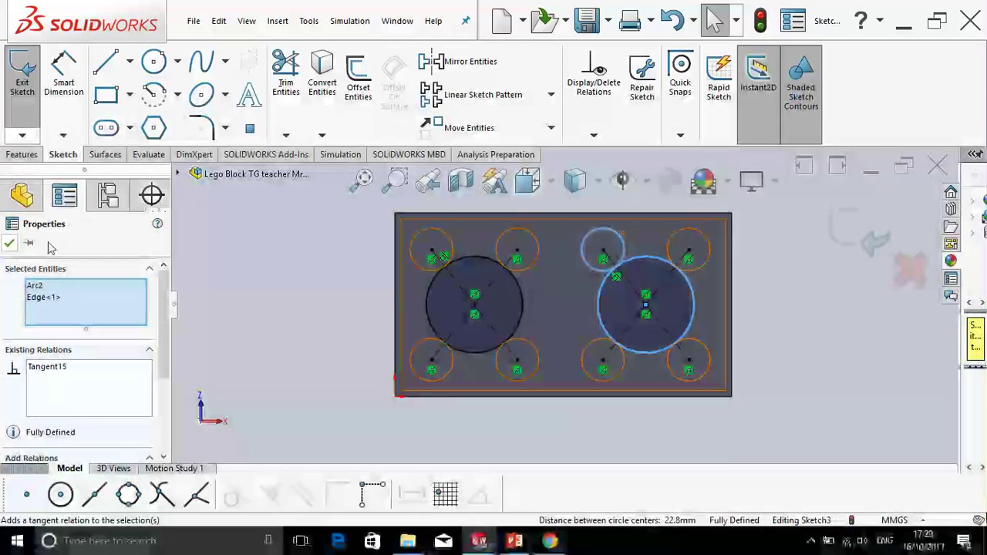
left_click(282, 288)
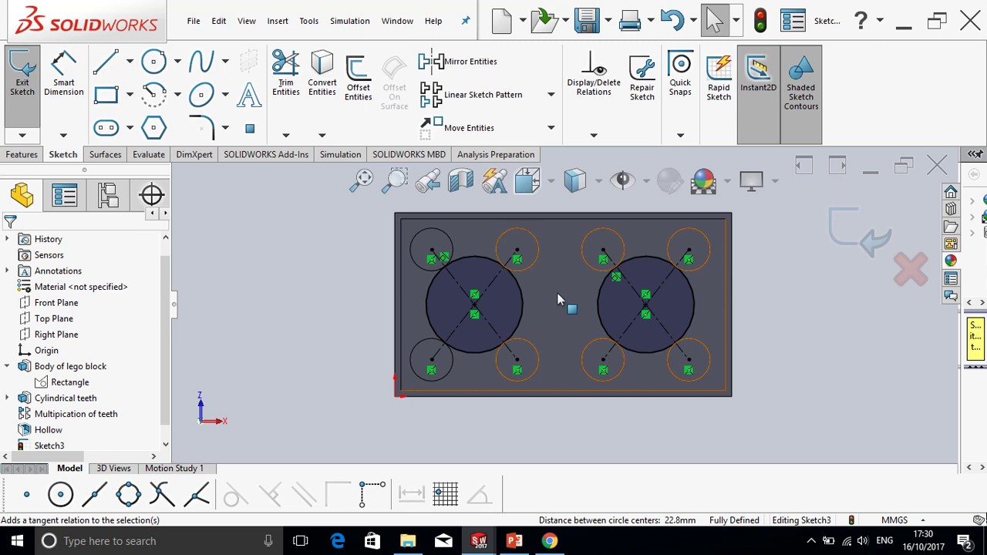
Add a tangent relation between the left large circle and its lower-right stud's circular edge.
scroll(539, 317, "down", 5)
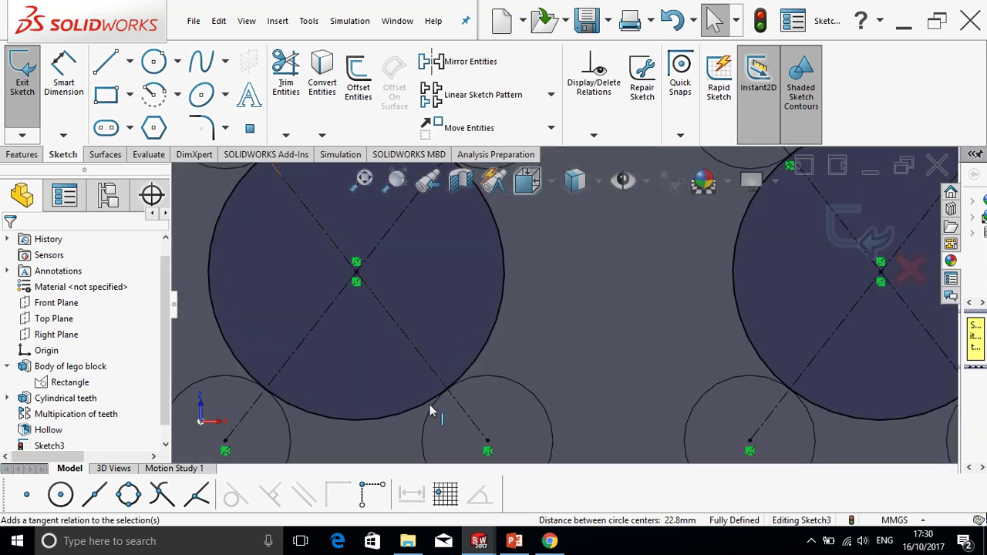
scroll(475, 360, "down", 2)
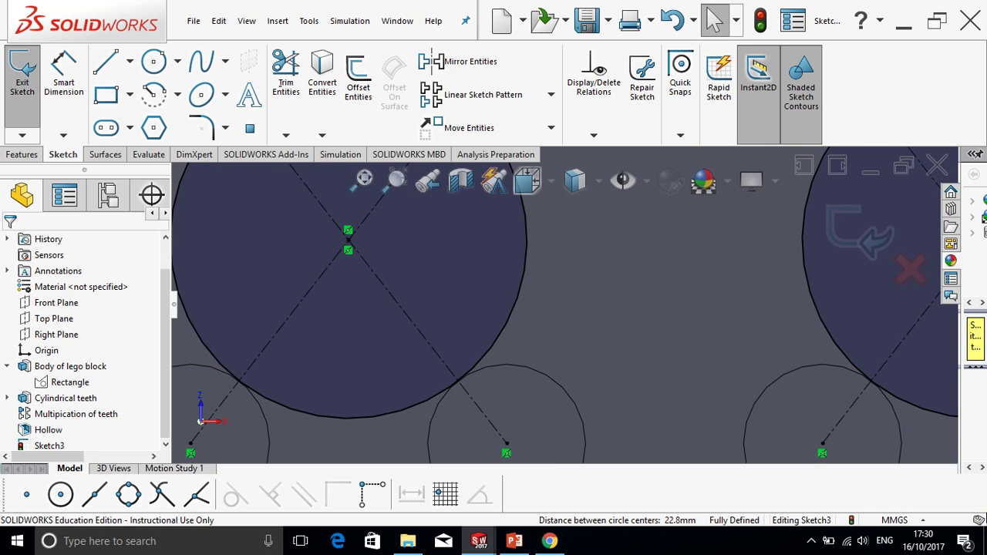
left_click(480, 361)
left_click(604, 370)
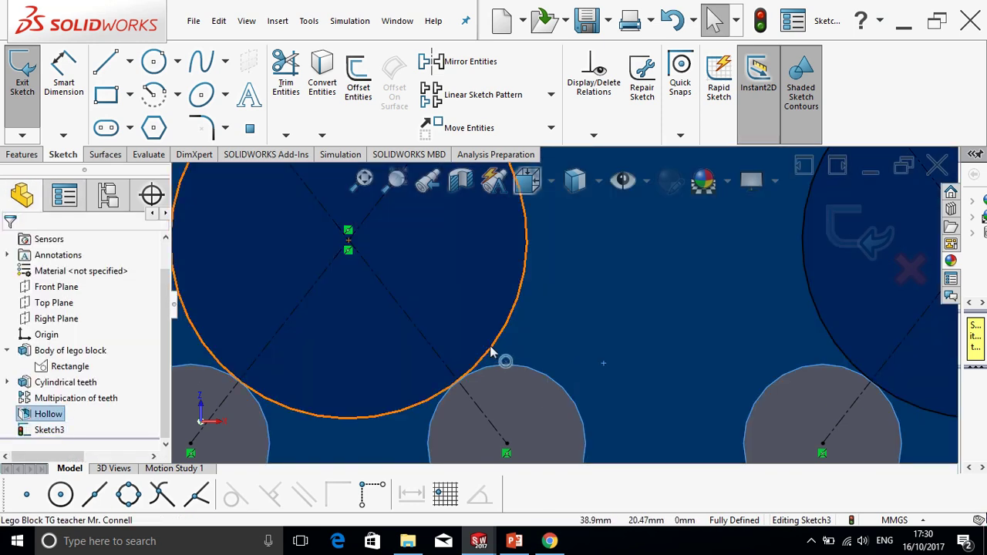
left_click(492, 353)
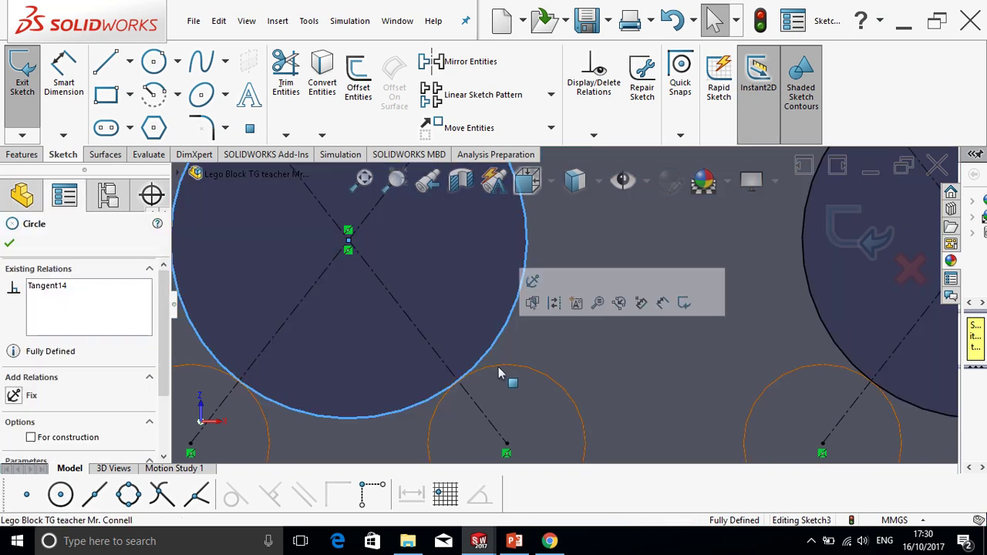
left_click(499, 374, "ctrl")
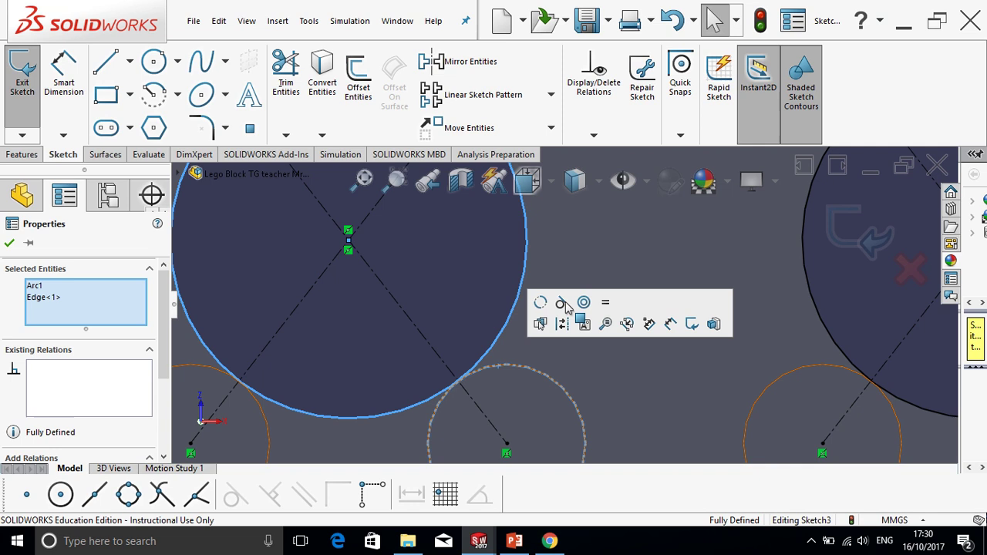
left_click(627, 375)
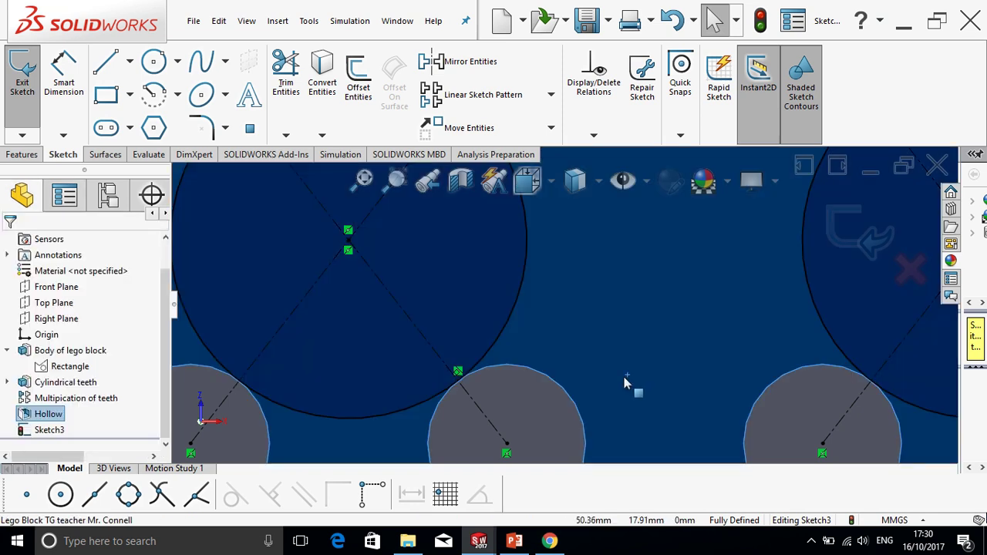
scroll(626, 379, "up", 5)
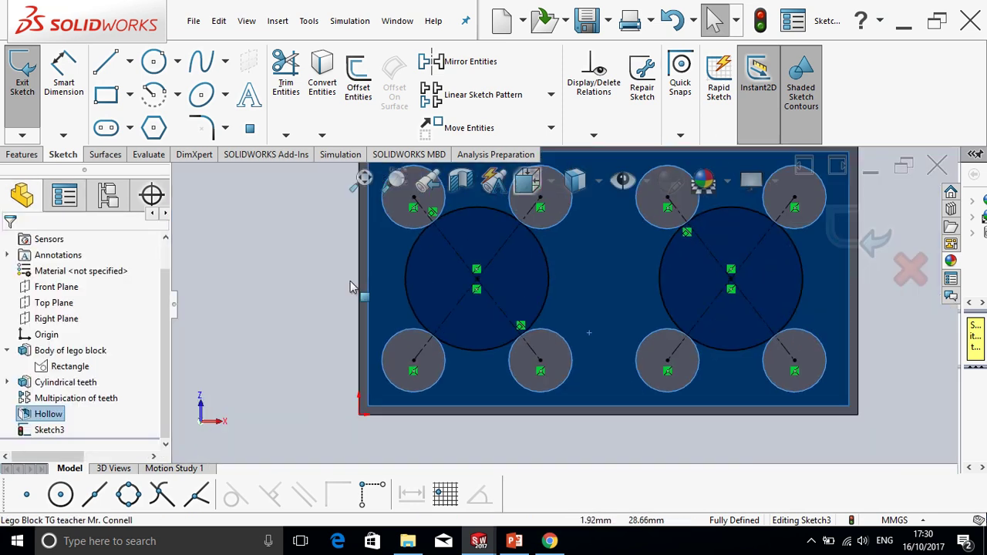
left_click(314, 283)
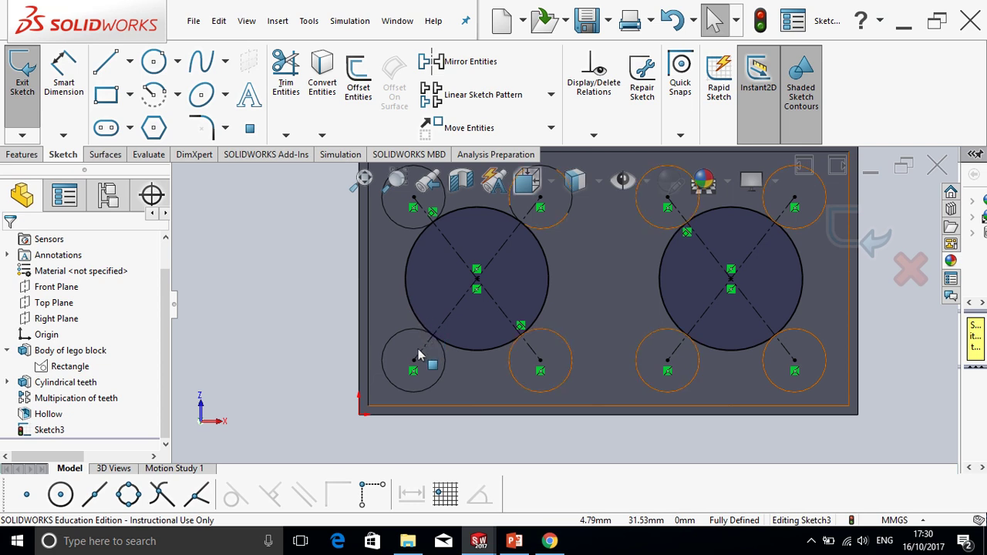
Extrude both large circles as a blind boss 38 mm deep from the sketch plane towards the block's open side.
middle_click_drag(476, 457, 534, 542)
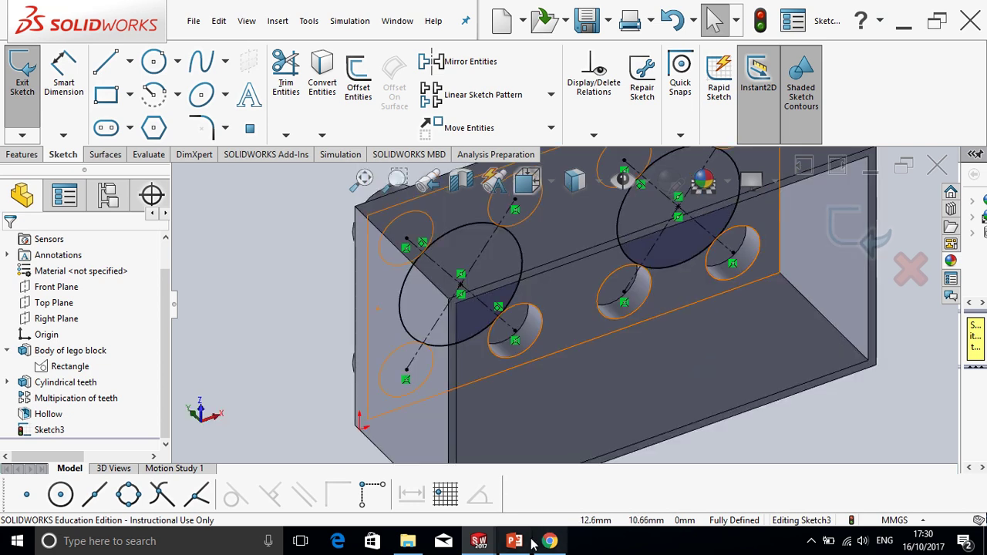
middle_click_drag(534, 404, 515, 377)
mouse_move(594, 319)
middle_mouse_down()
mouse_move(584, 340)
mouse_move(592, 324)
middle_mouse_up()
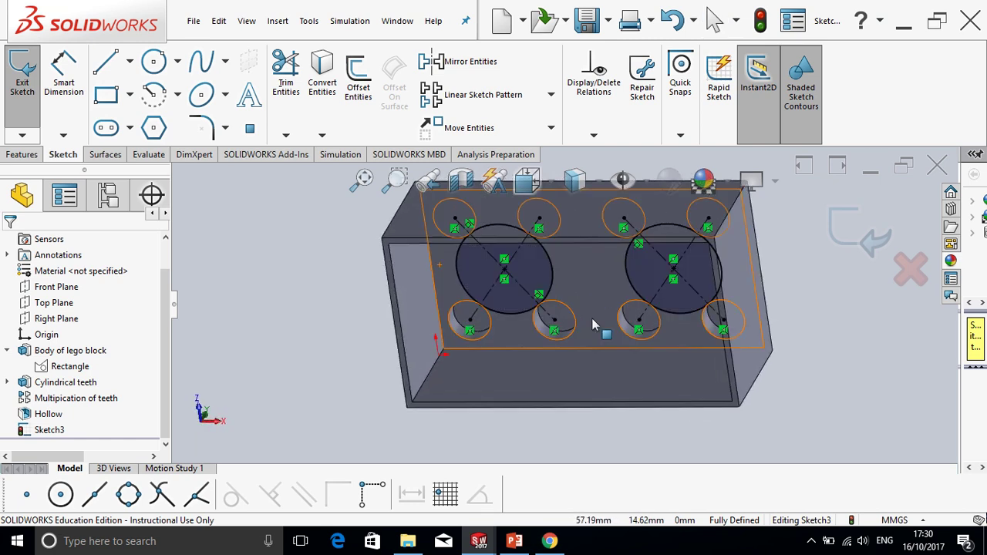
key("ctrl+8")
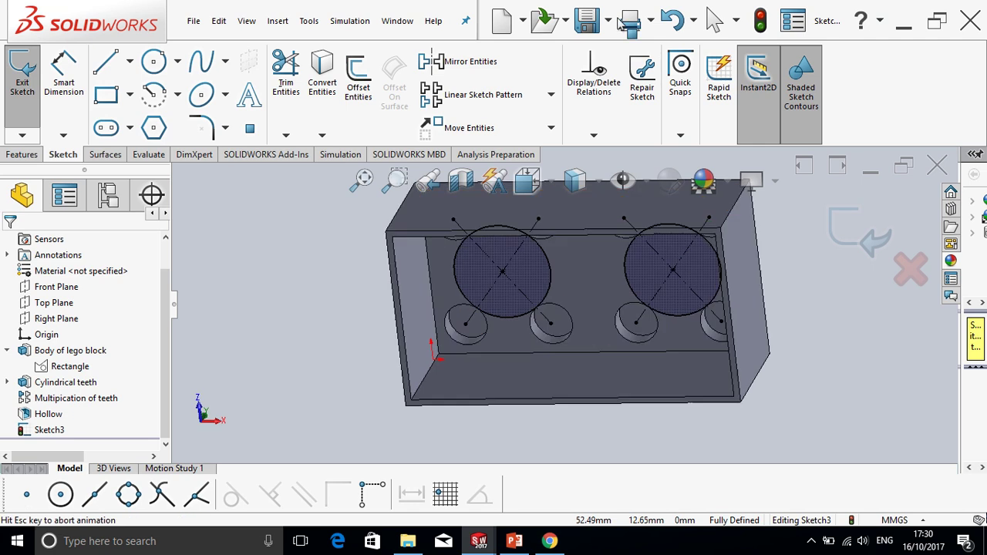
mouse_move(573, 6)
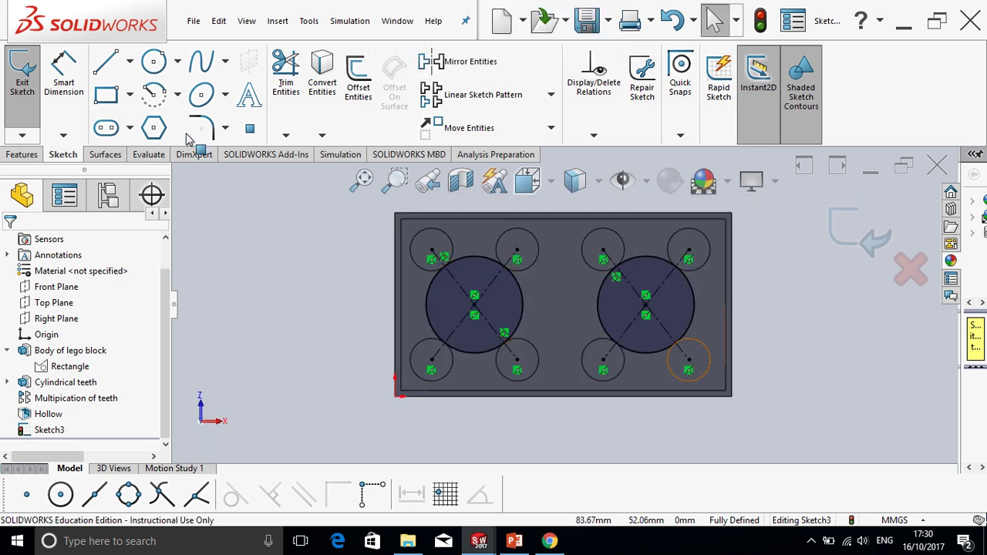
left_click(23, 155)
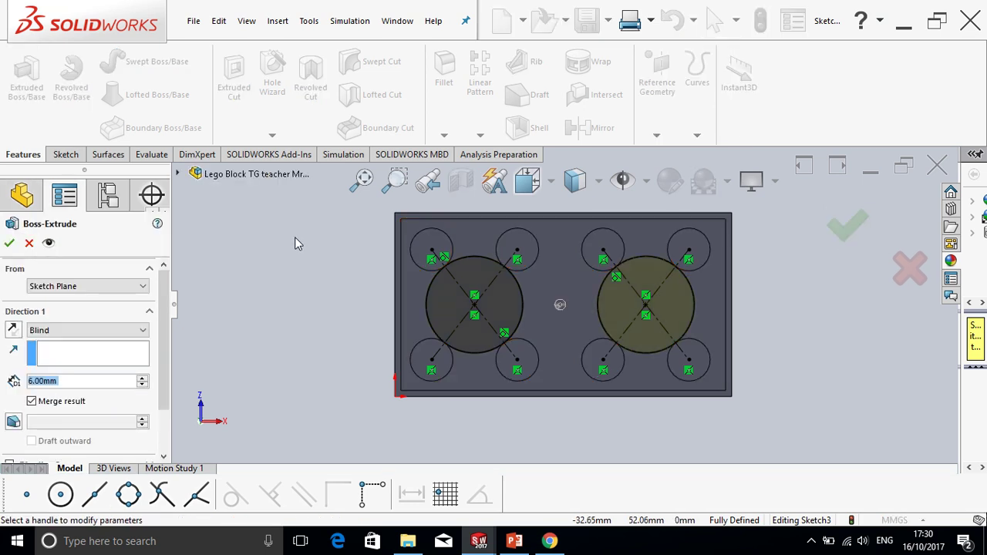
type("38")
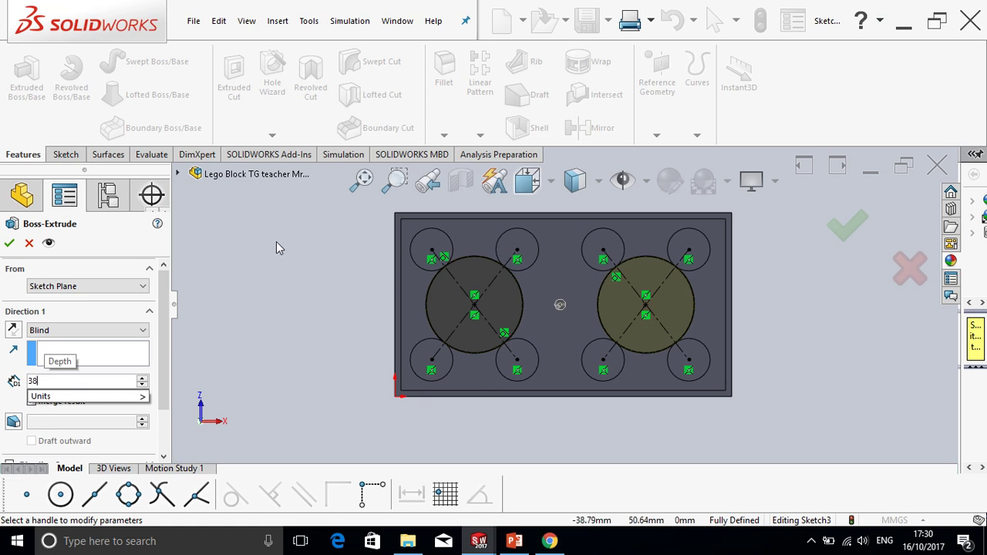
key("Return")
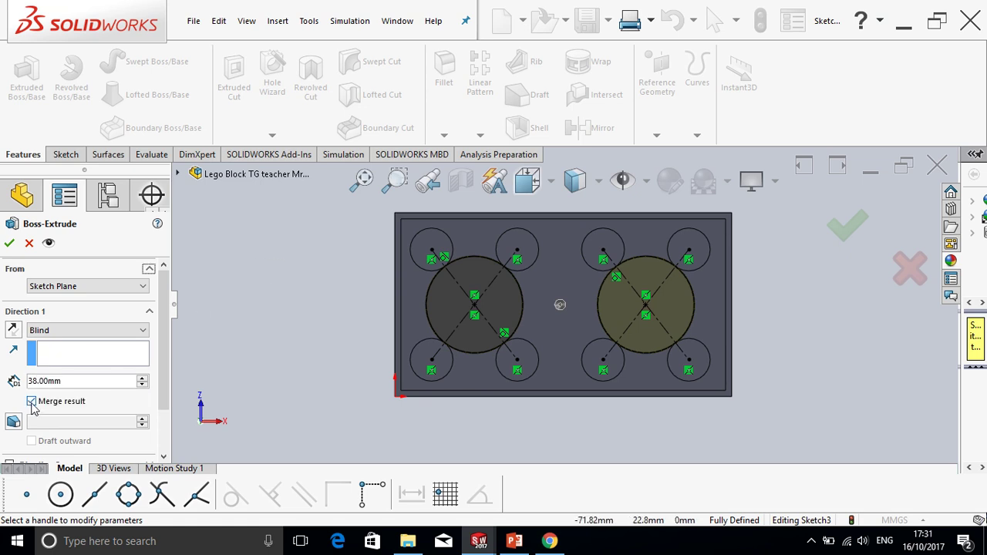
mouse_move(267, 344)
middle_mouse_down()
mouse_move(324, 374)
mouse_move(340, 368)
mouse_move(315, 399)
middle_mouse_up()
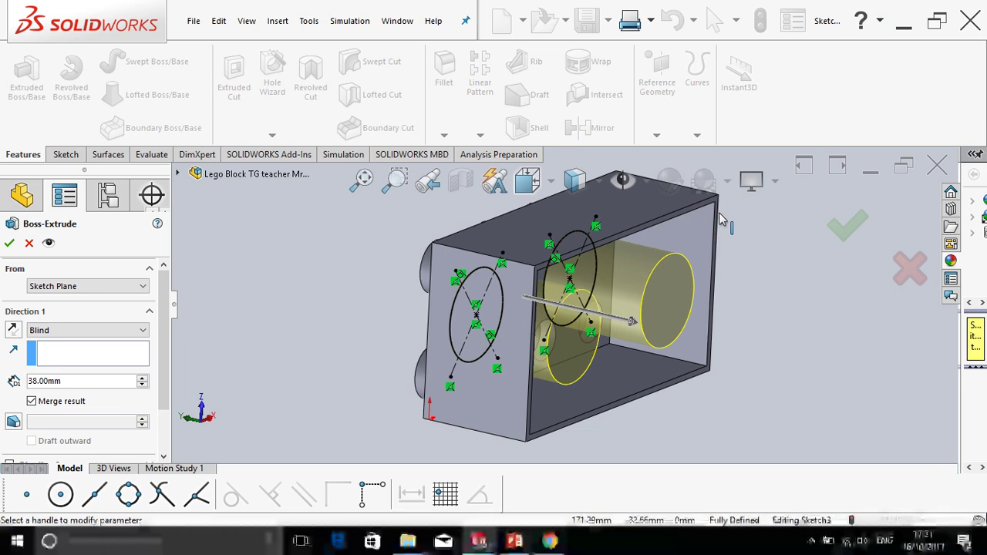
scroll(721, 222, "down", 3)
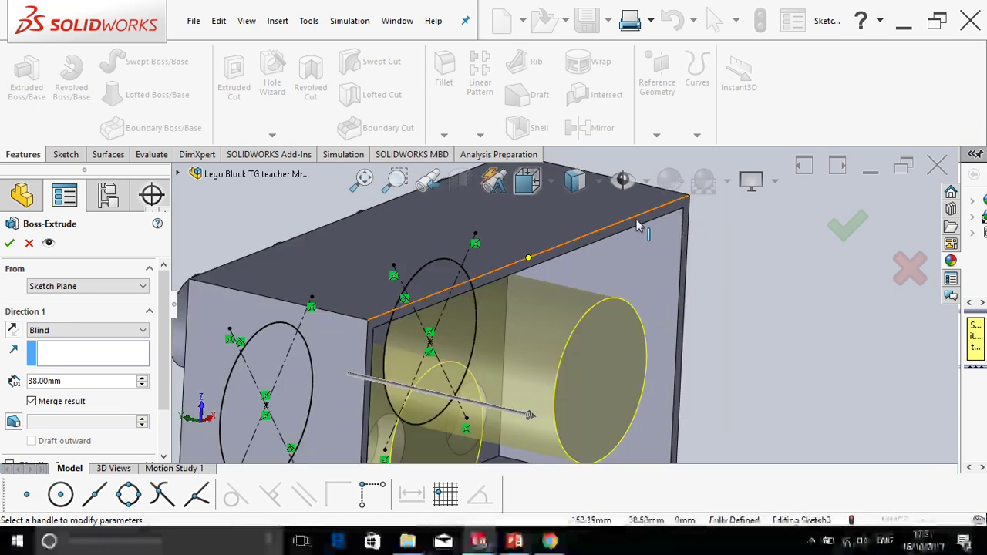
scroll(609, 223, "up", 2)
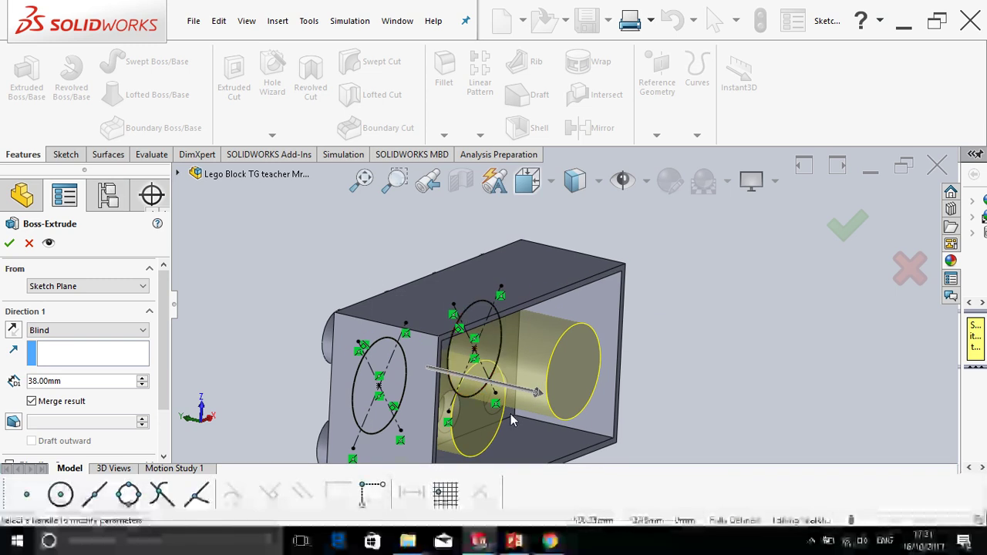
mouse_move(513, 420)
middle_mouse_down()
mouse_move(534, 421)
mouse_move(476, 330)
middle_mouse_up()
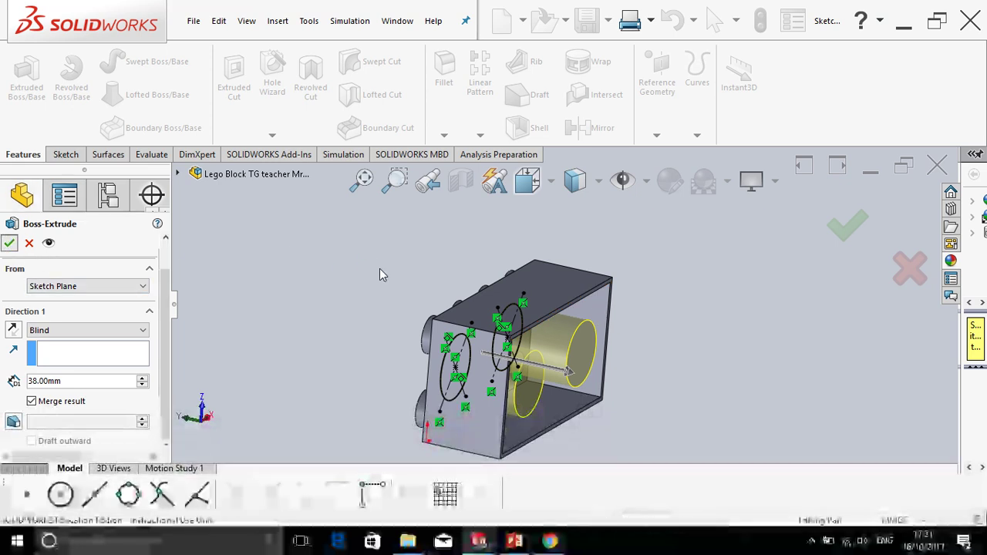
left_click(332, 282)
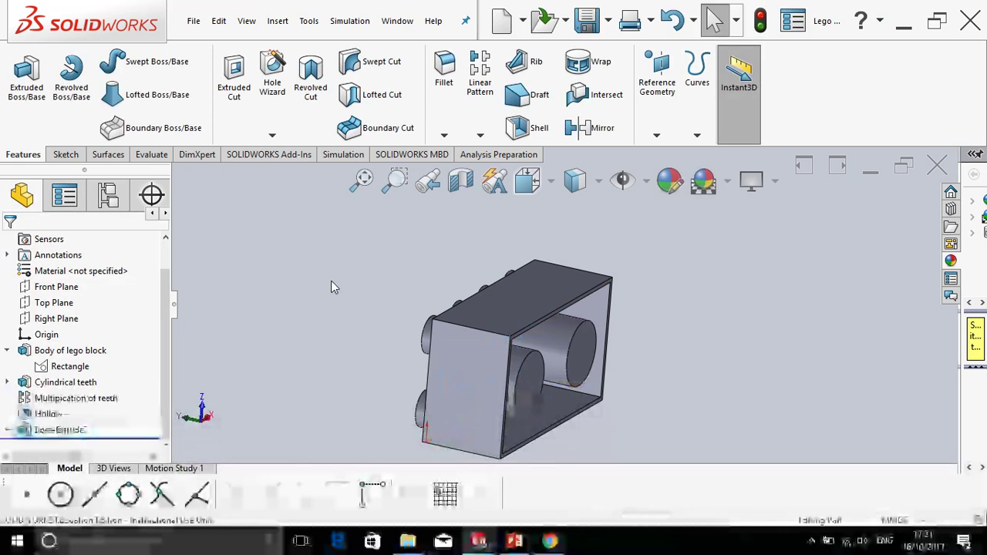
Rename the new cylinder extrusion as "Underlying interlocking teeth" and save the part.
left_click(70, 430)
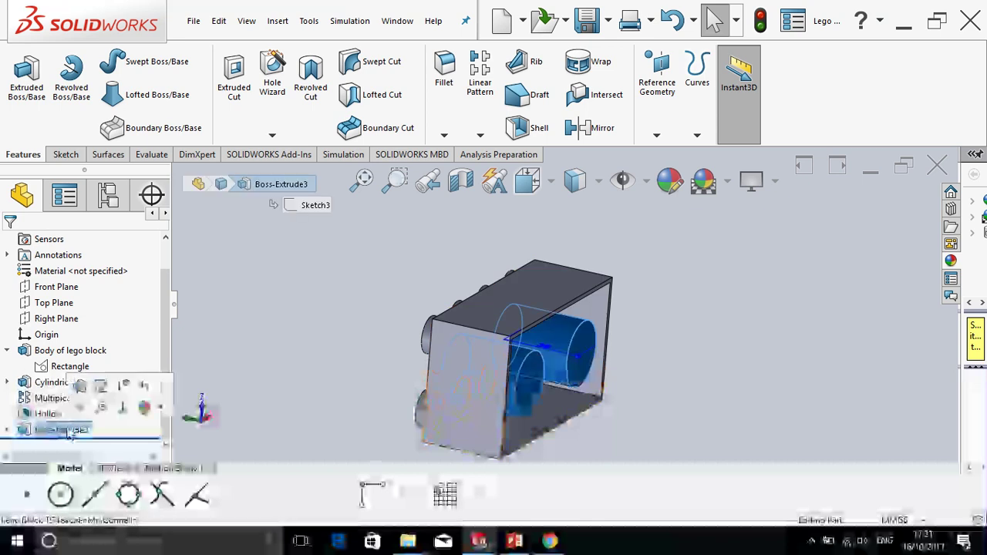
left_click(68, 432)
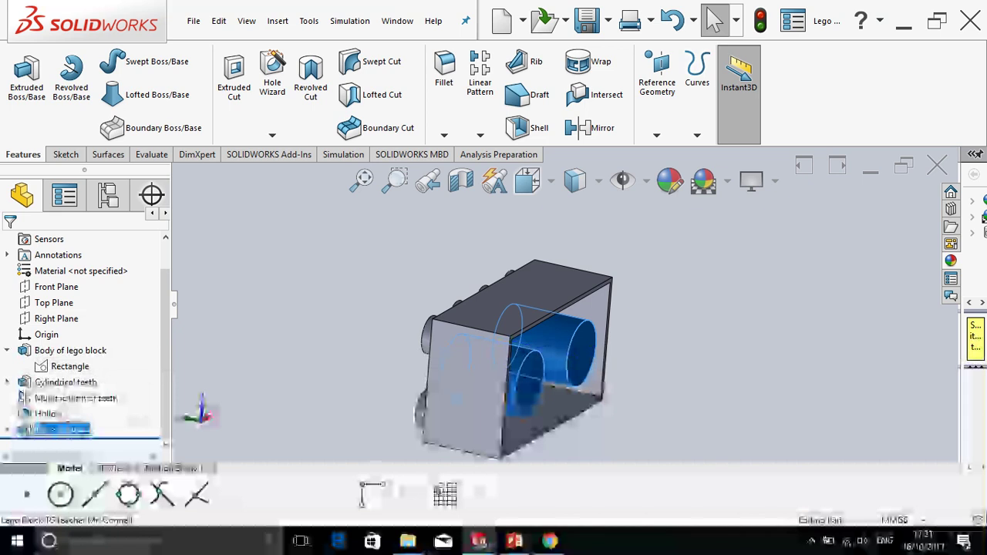
type("Unde")
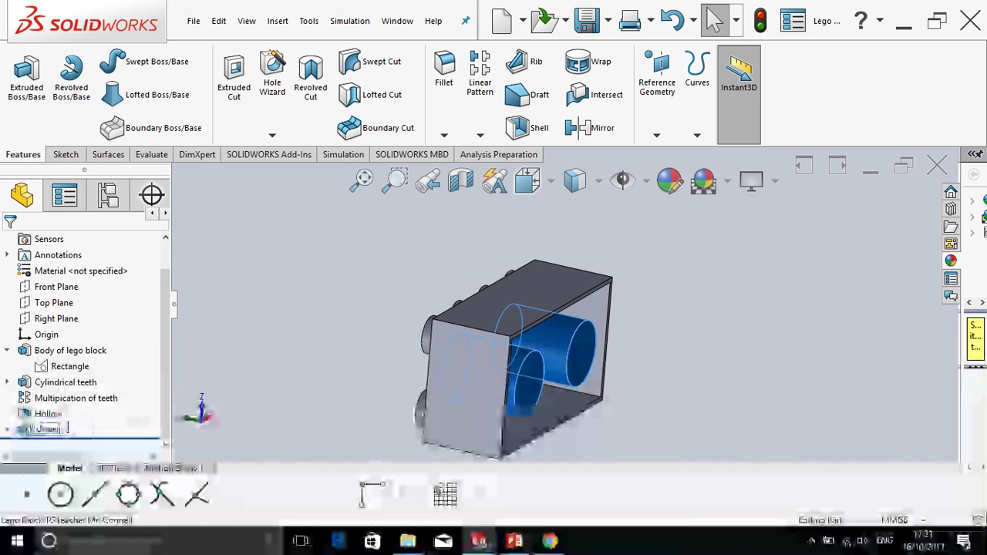
type("rlying")
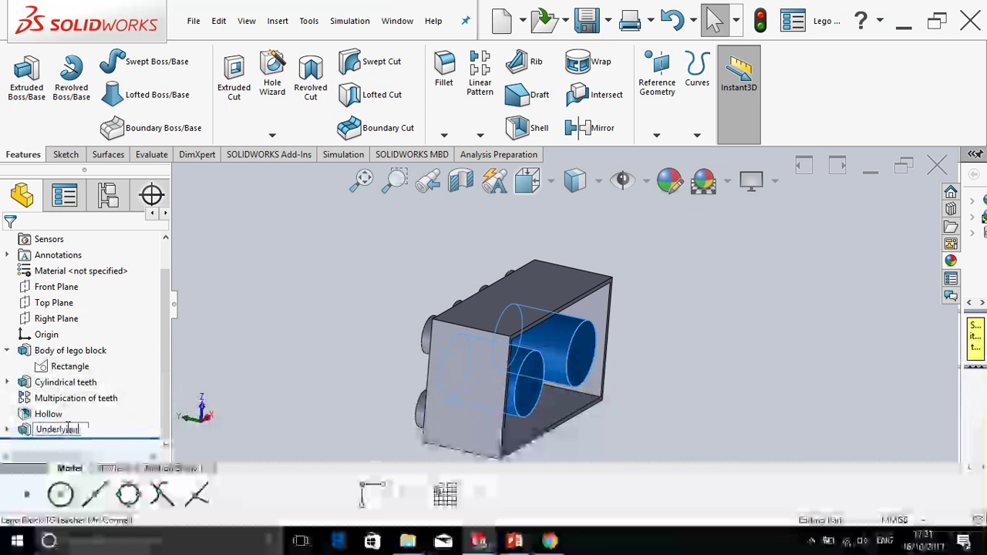
type(" tubes")
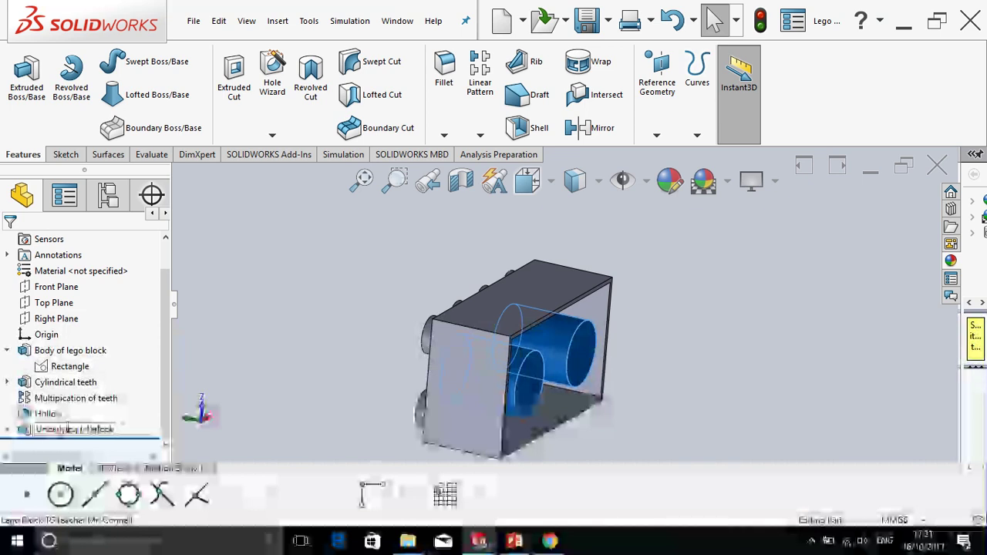
type("ing pie")
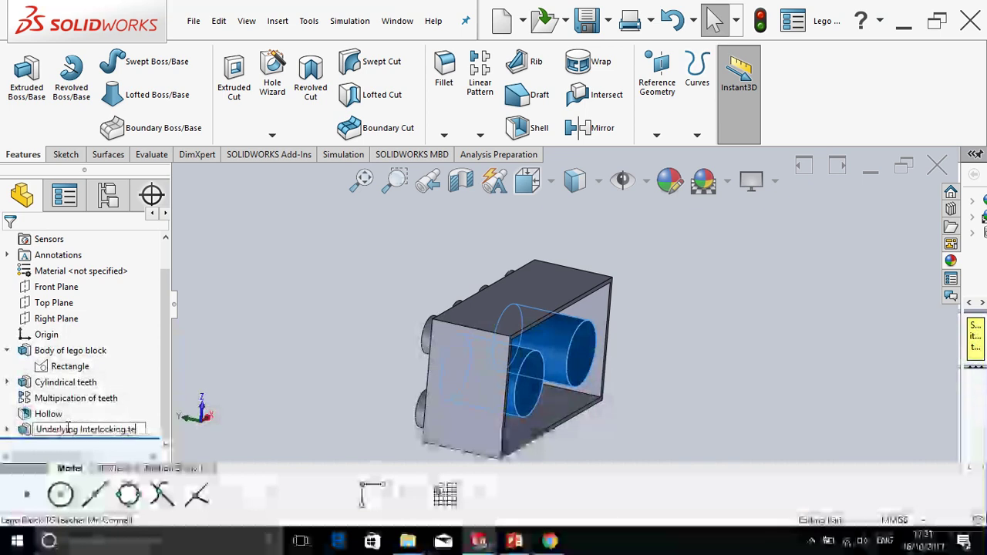
type("ce")
key("Return")
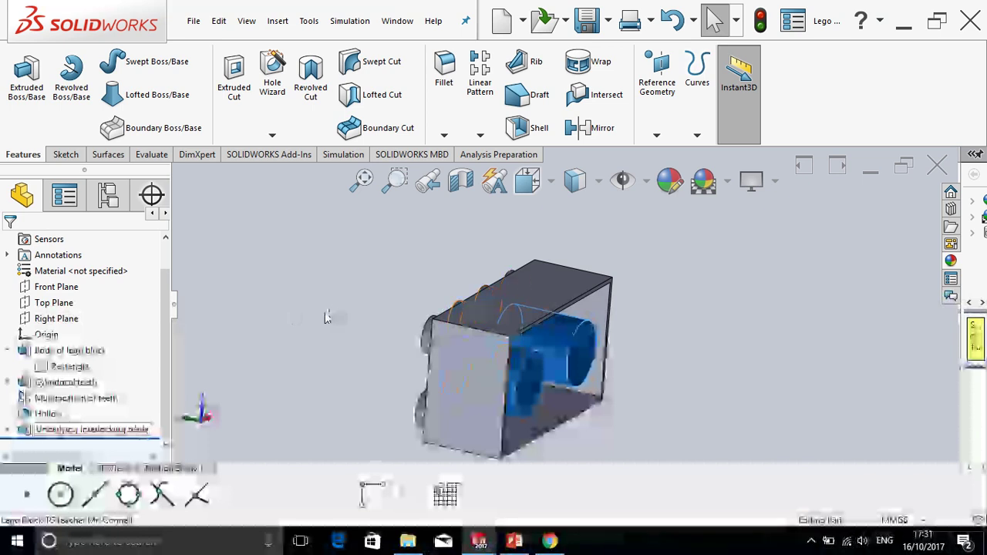
left_click(329, 313)
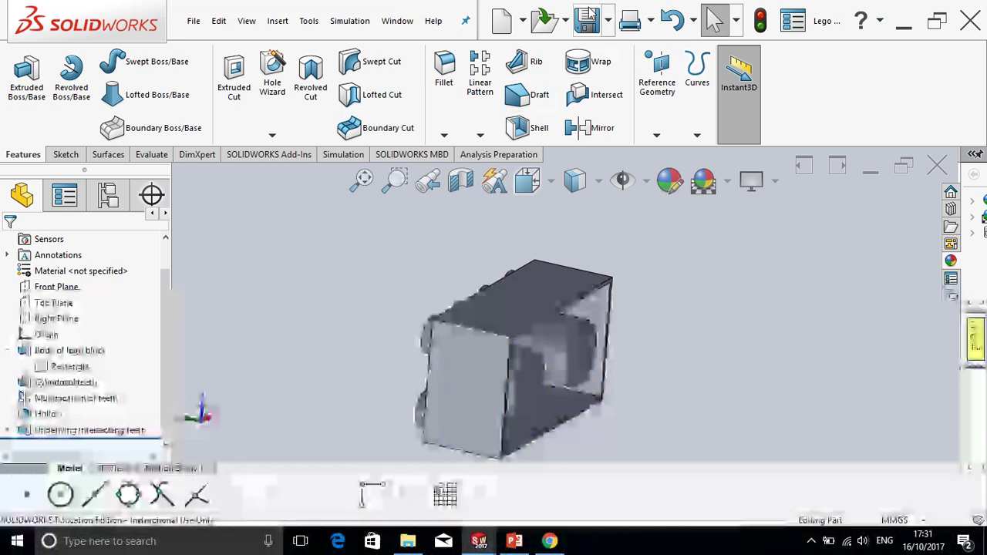
left_click(587, 21)
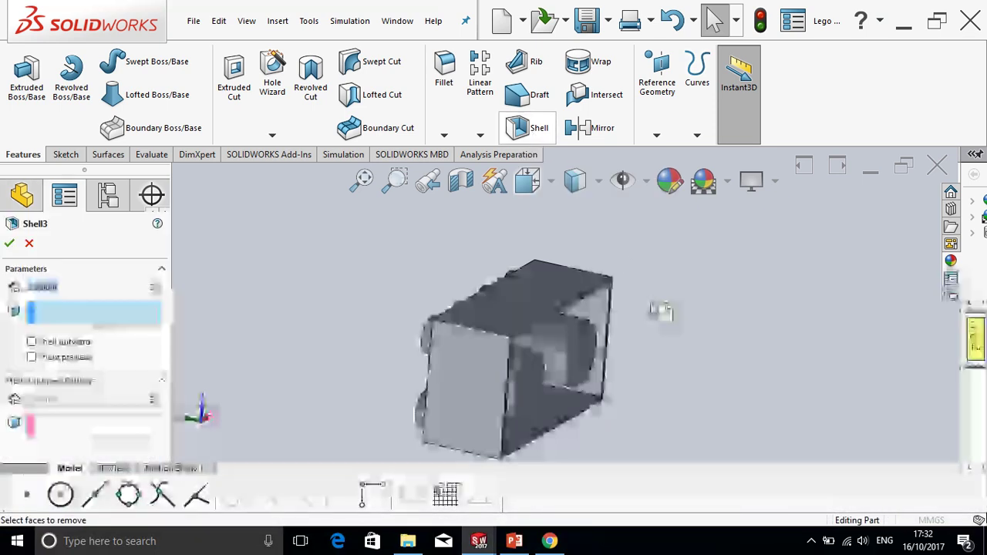
Shell the two underside cylinders with a 2 mm wall, removing their open-side end faces, and save the part.
left_click(534, 380)
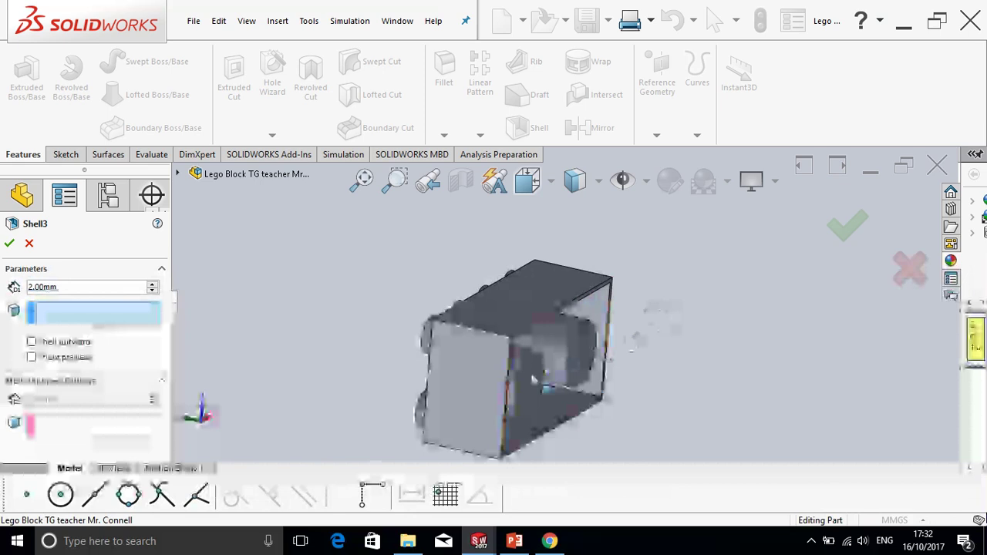
left_click(594, 359)
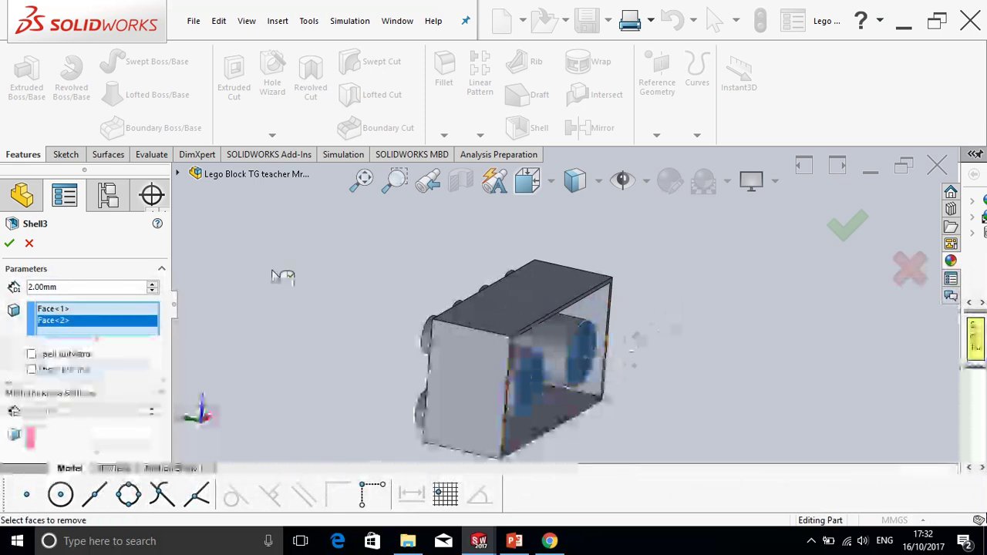
left_click(10, 245)
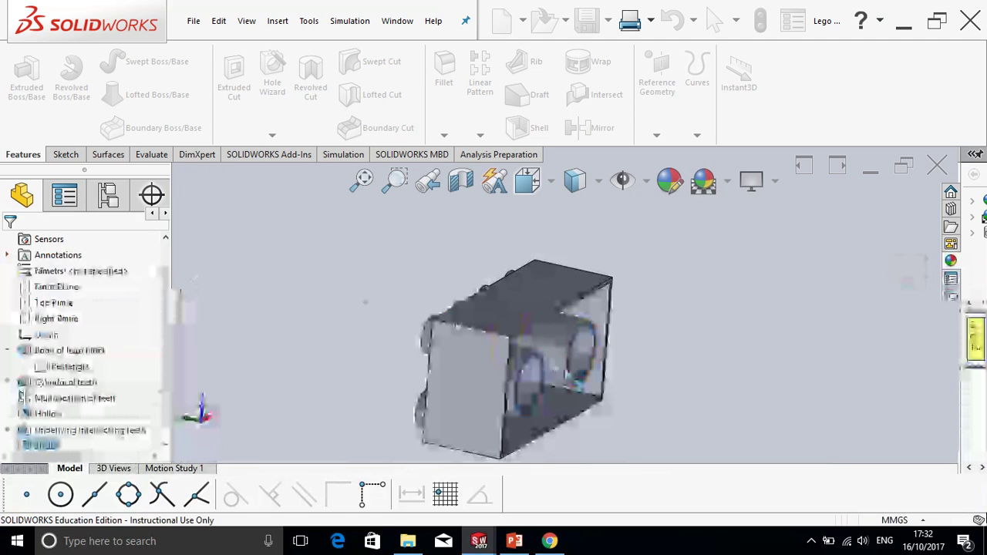
middle_click_drag(540, 347, 517, 361)
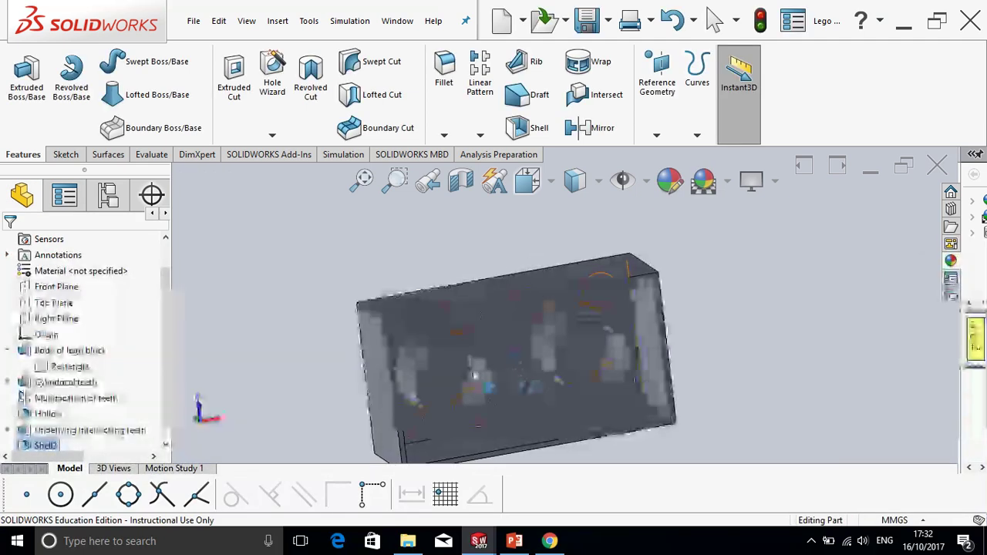
middle_click_drag(473, 350, 477, 376)
scroll(478, 378, "up", 4)
middle_click_drag(545, 317, 571, 412)
left_click(593, 21)
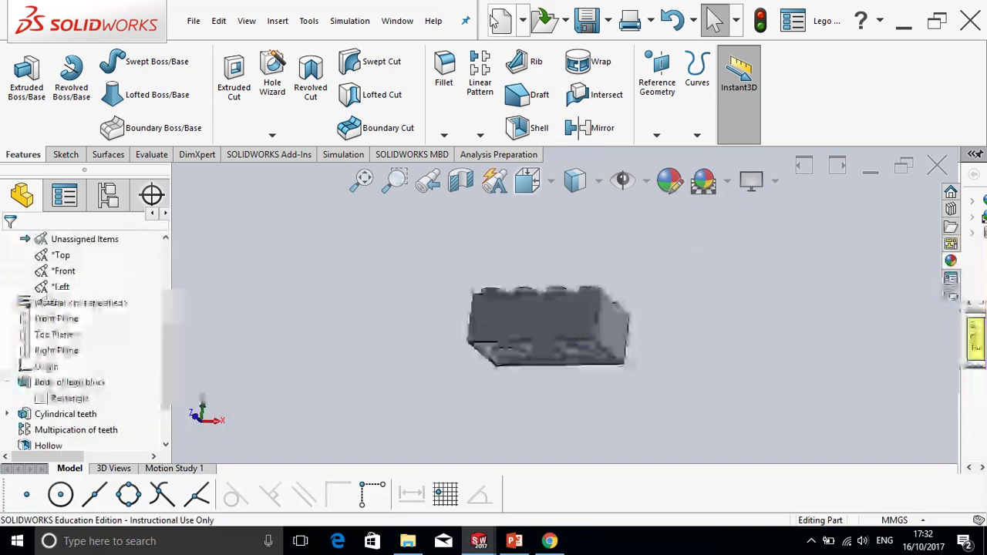
Examine the chamfered teeth on the finished red Lego block, and return to the grey block part.
mouse_move(557, 6)
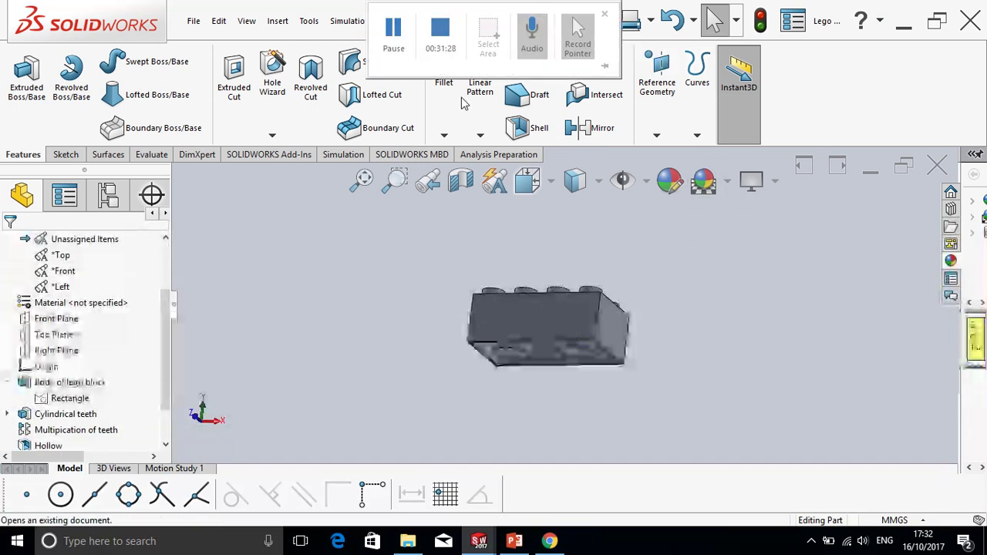
scroll(592, 325, "down", 5)
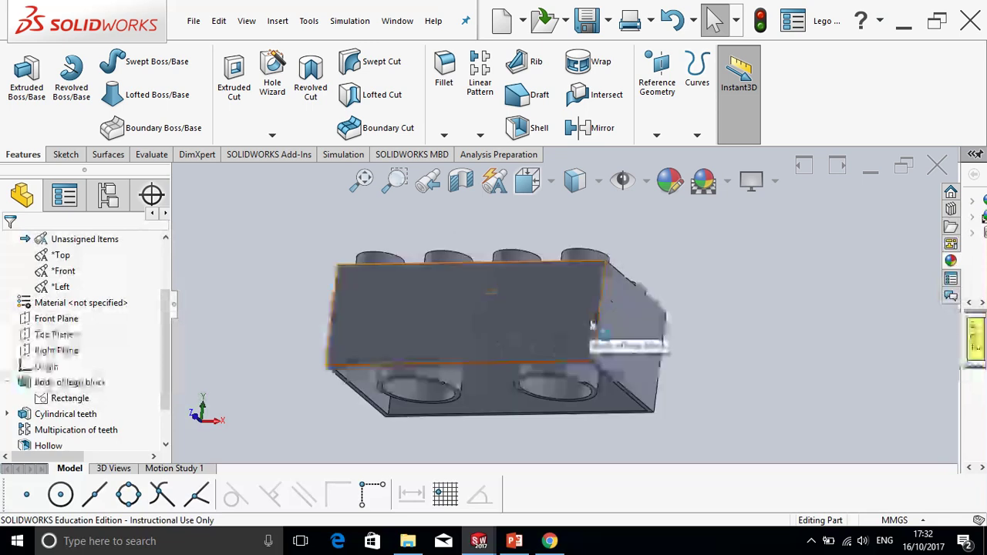
middle_click_drag(492, 279, 502, 403)
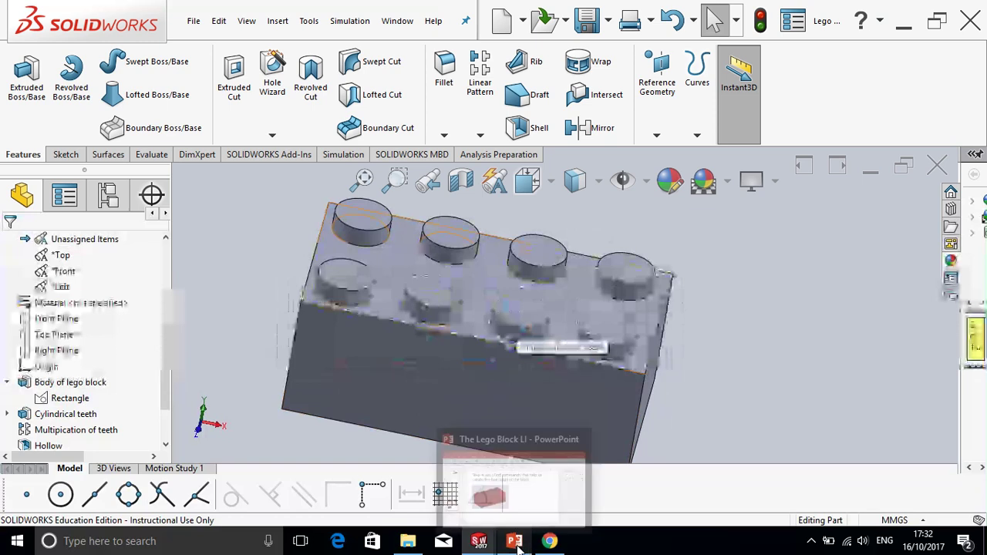
mouse_move(479, 541)
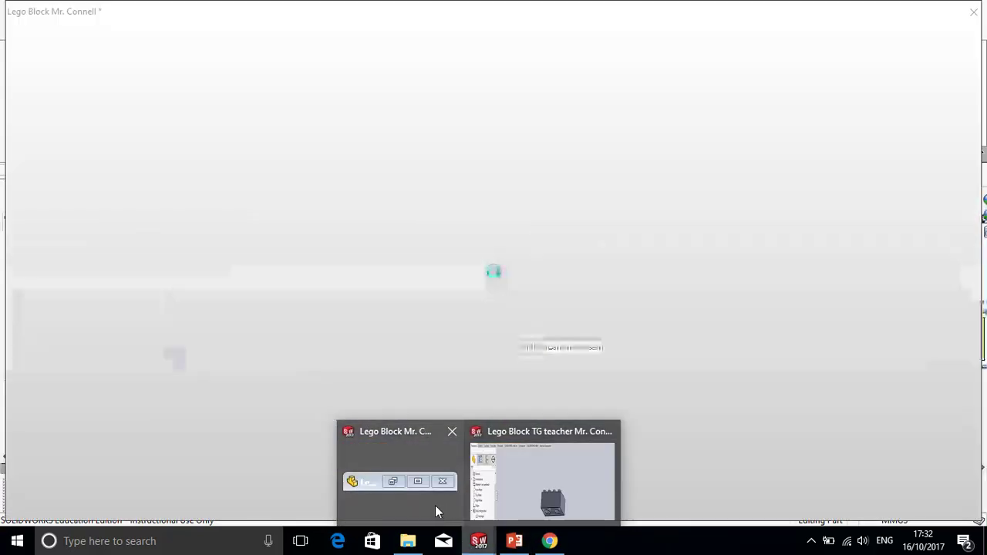
left_click(435, 506)
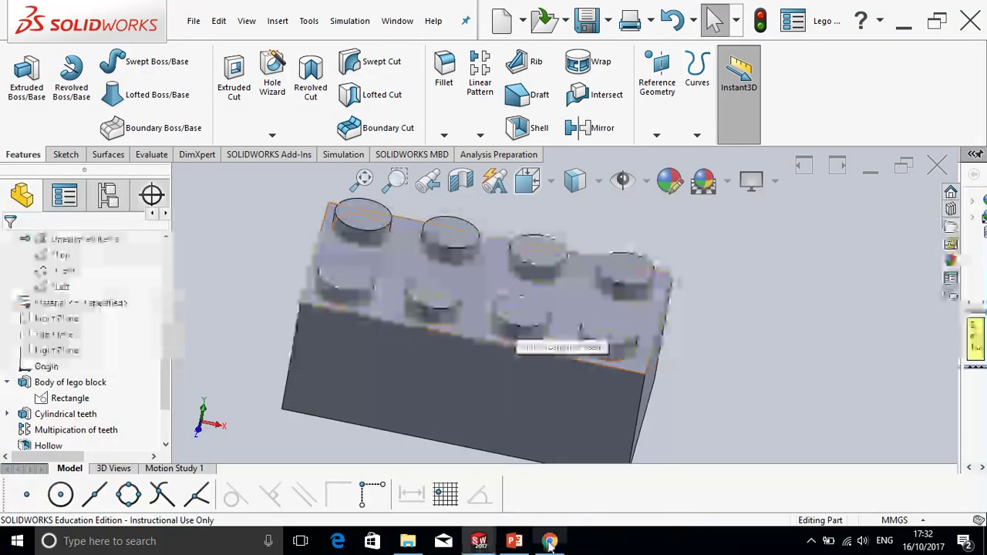
mouse_move(479, 541)
mouse_move(542, 481)
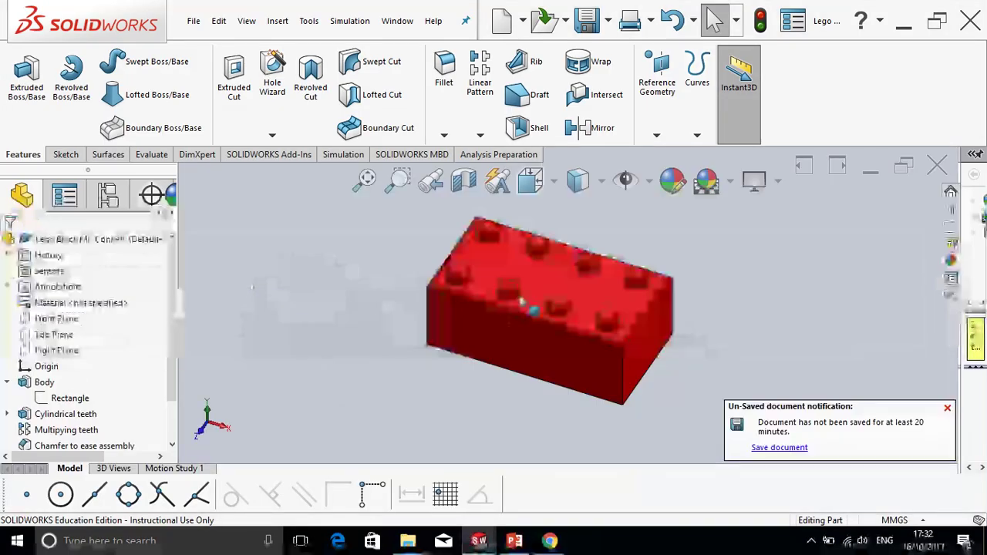
scroll(521, 301, "down", 5)
scroll(527, 293, "down", 3)
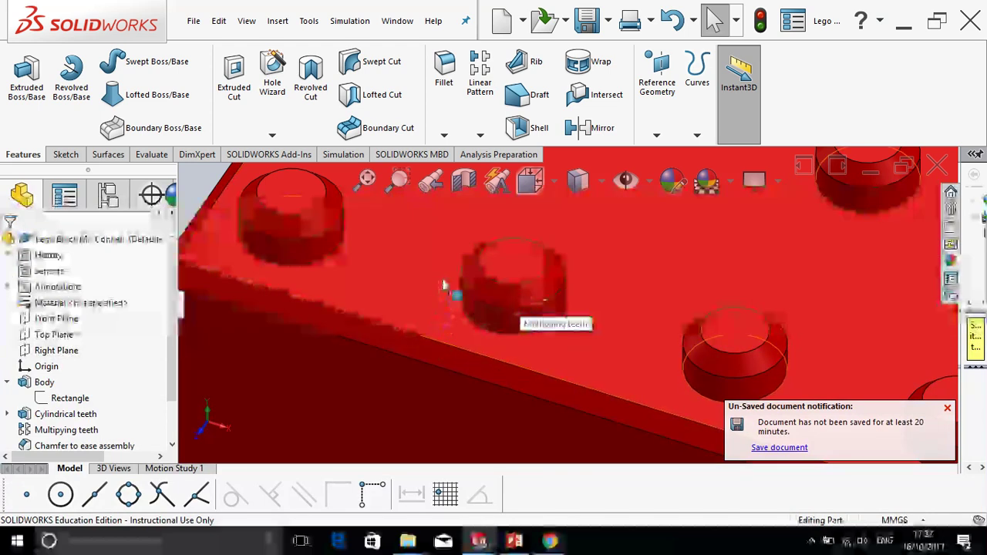
scroll(485, 394, "up", 1)
mouse_move(516, 542)
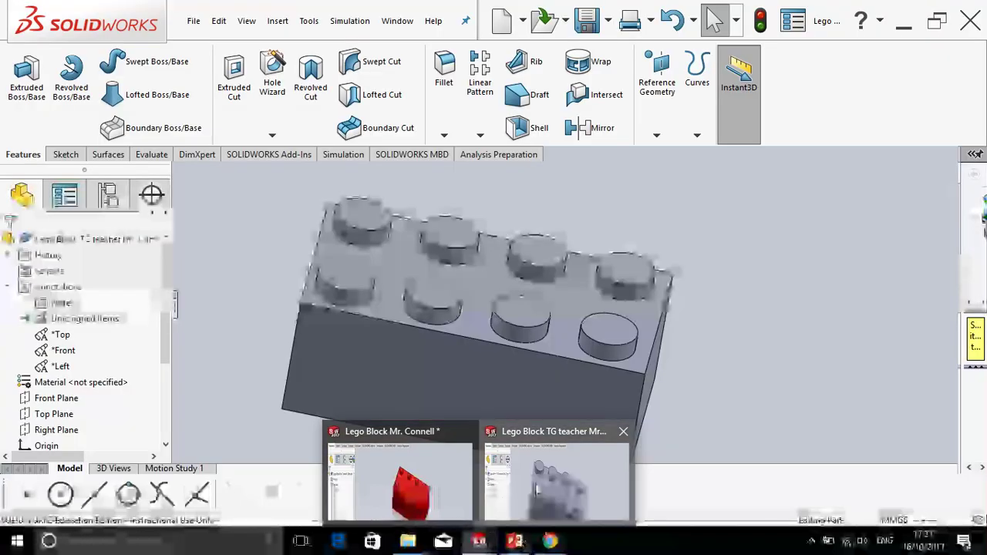
left_click(538, 447)
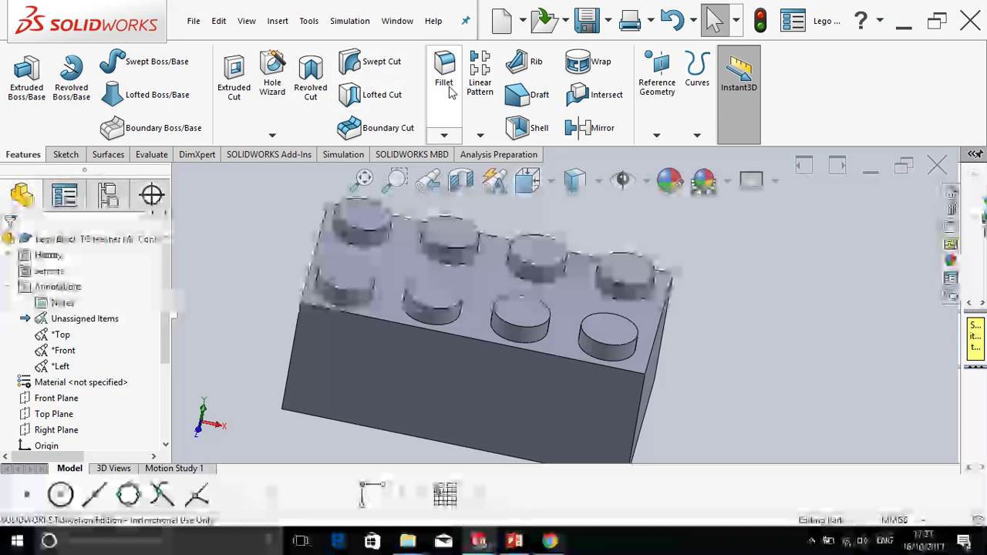
left_click(445, 136)
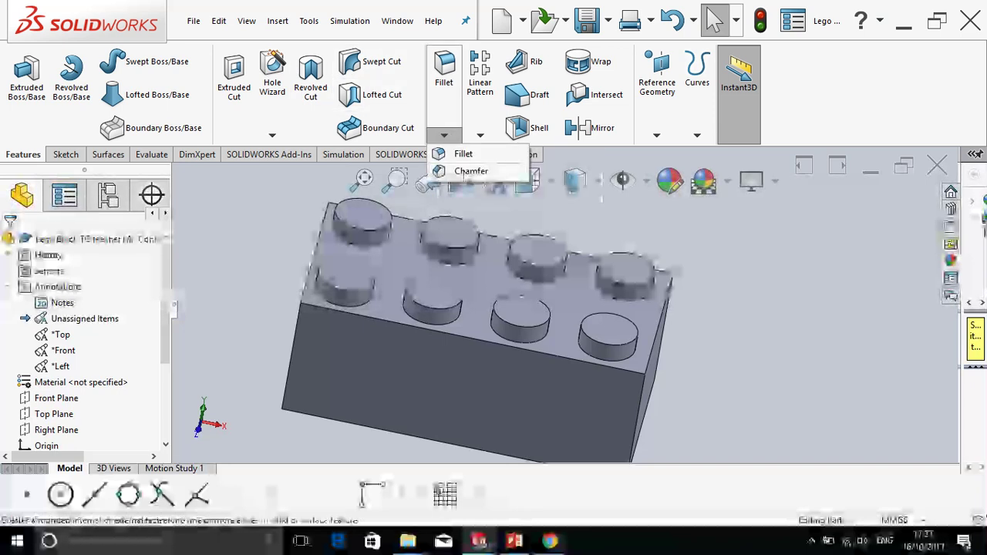
left_click(834, 283)
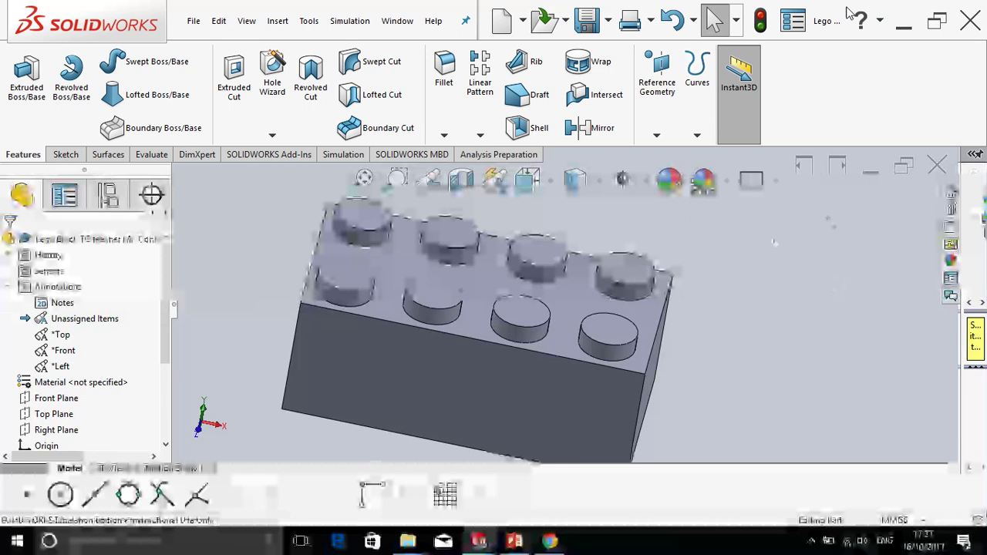
mouse_move(639, 23)
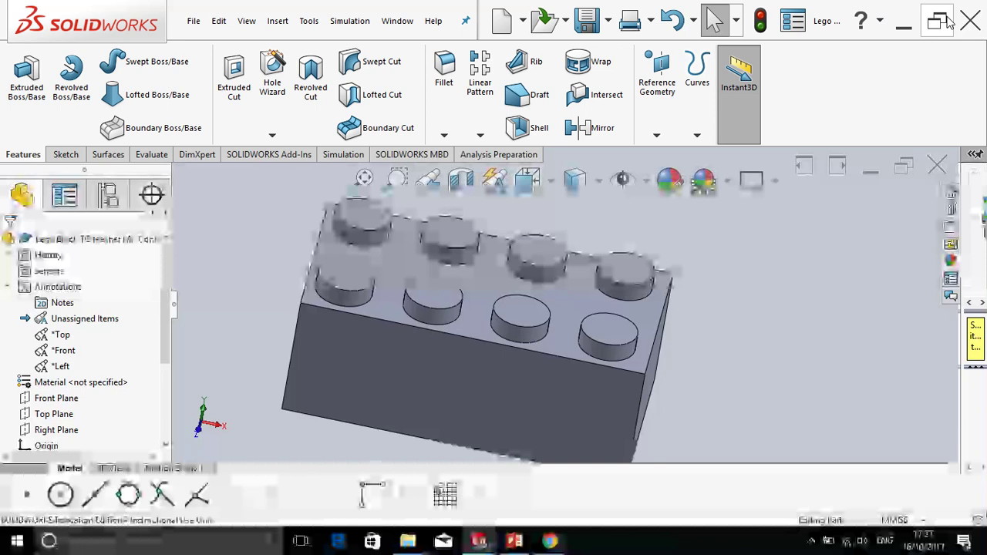
left_click(882, 22)
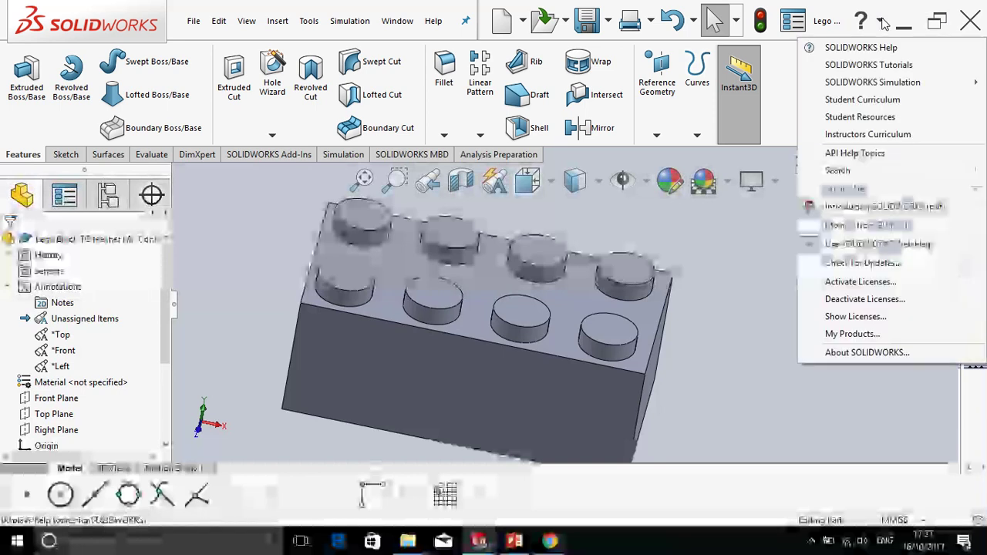
Restore the maximised program window to a floating size, and reposition and stretch it over the desktop.
left_click(794, 24)
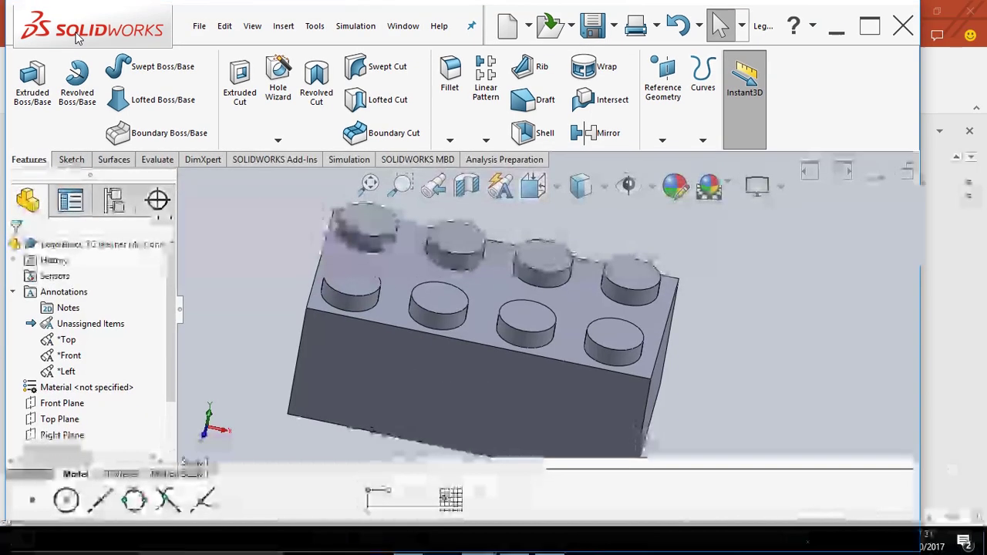
left_click_drag(139, 39, 77, 36)
left_click_drag(873, 120, 942, 108)
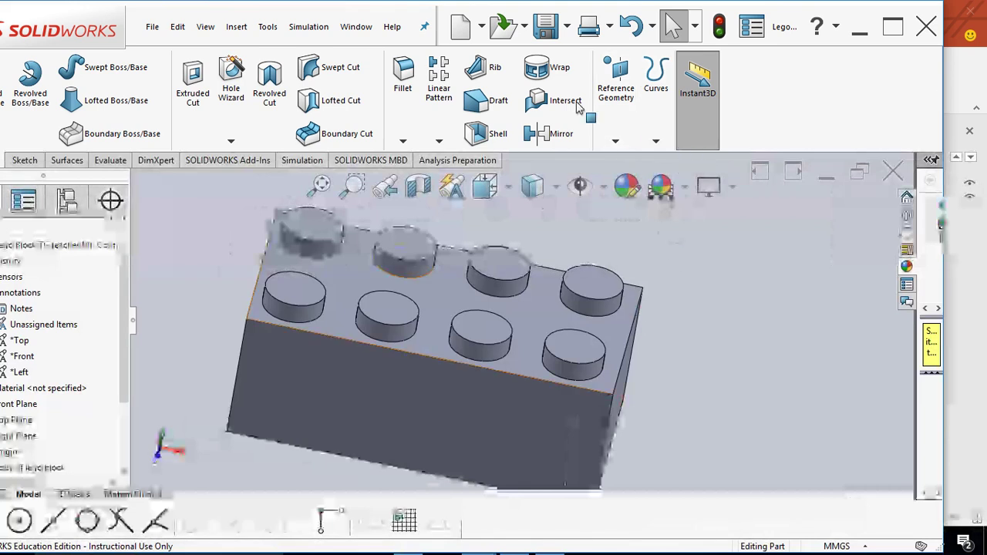
Start an angle-distance chamfer and select the four outer edges of the block's top face.
left_click(403, 143)
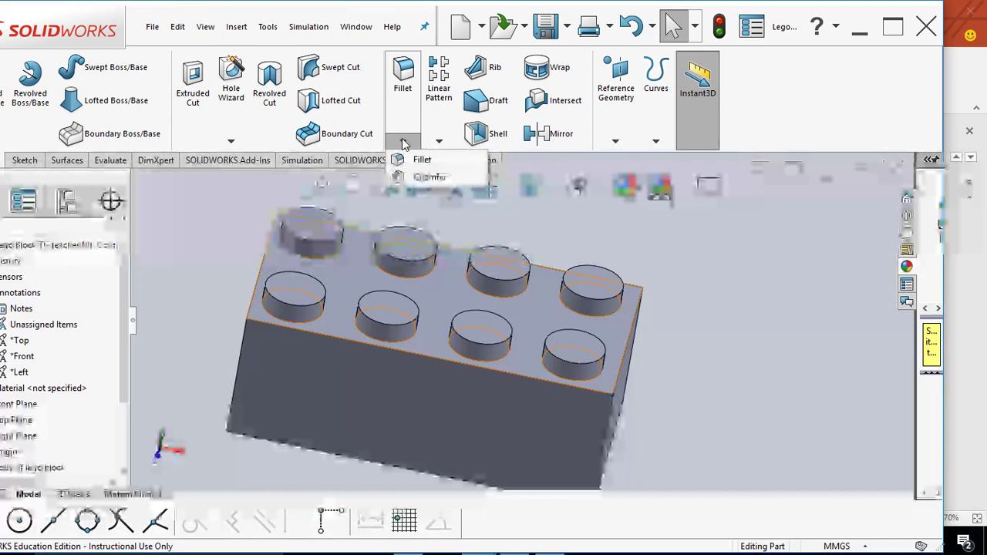
left_click(420, 177)
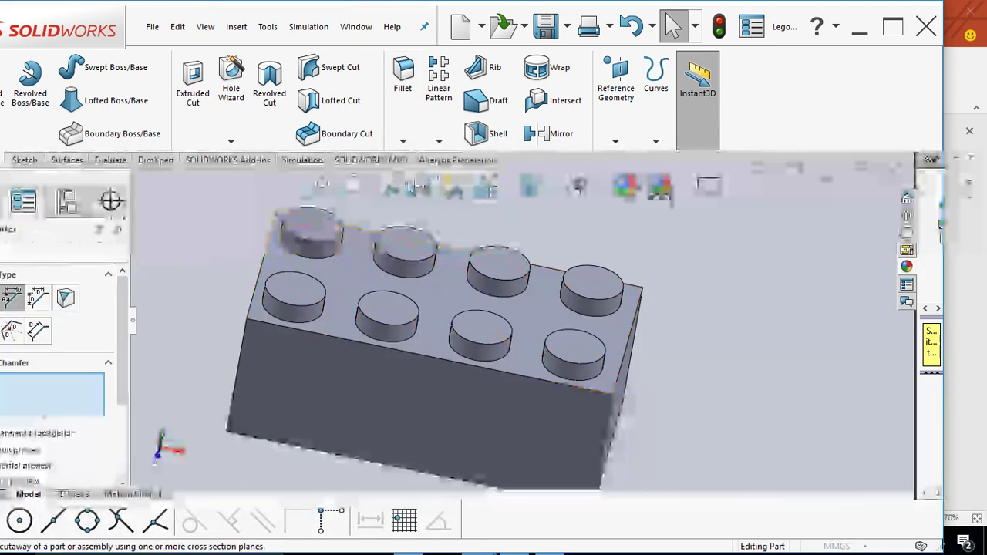
left_click(266, 259)
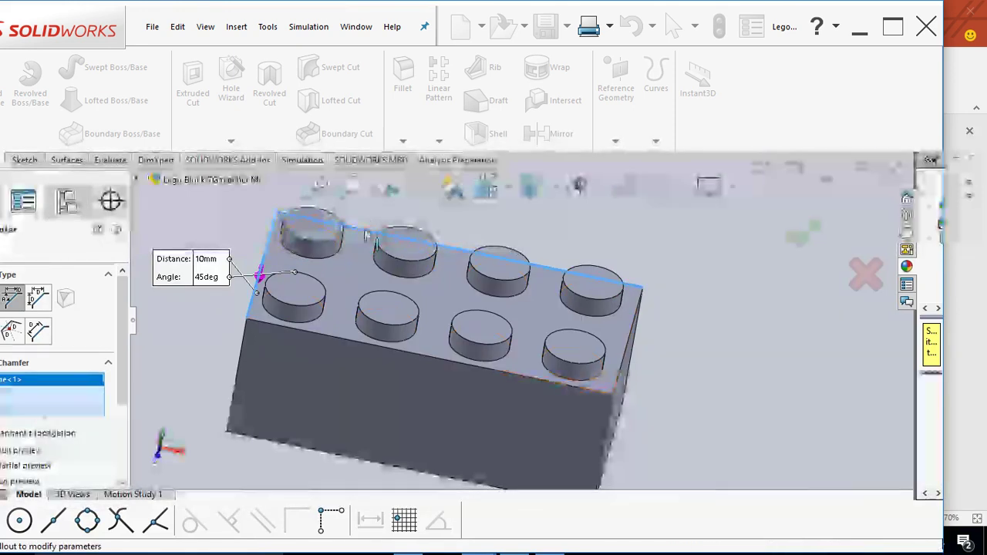
left_click(366, 236)
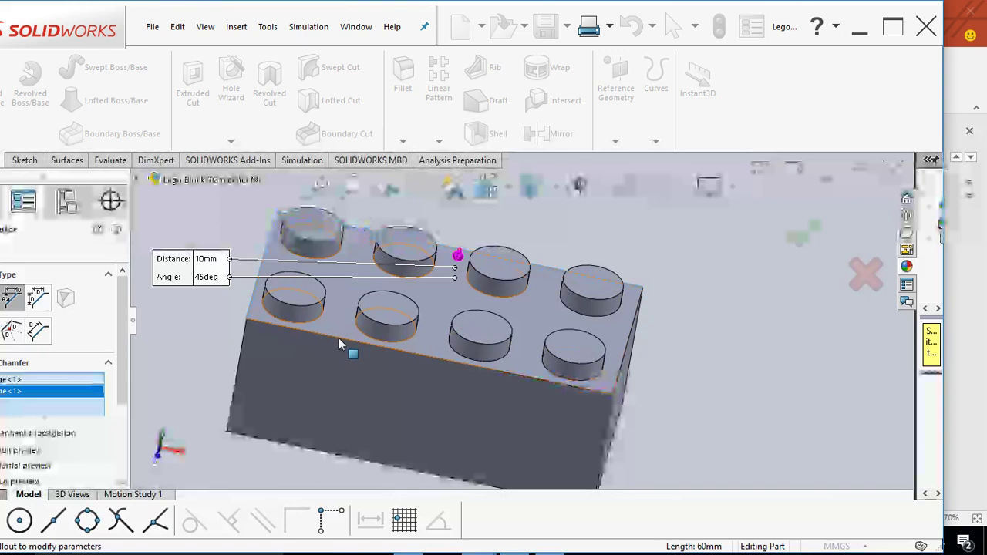
left_click(406, 355)
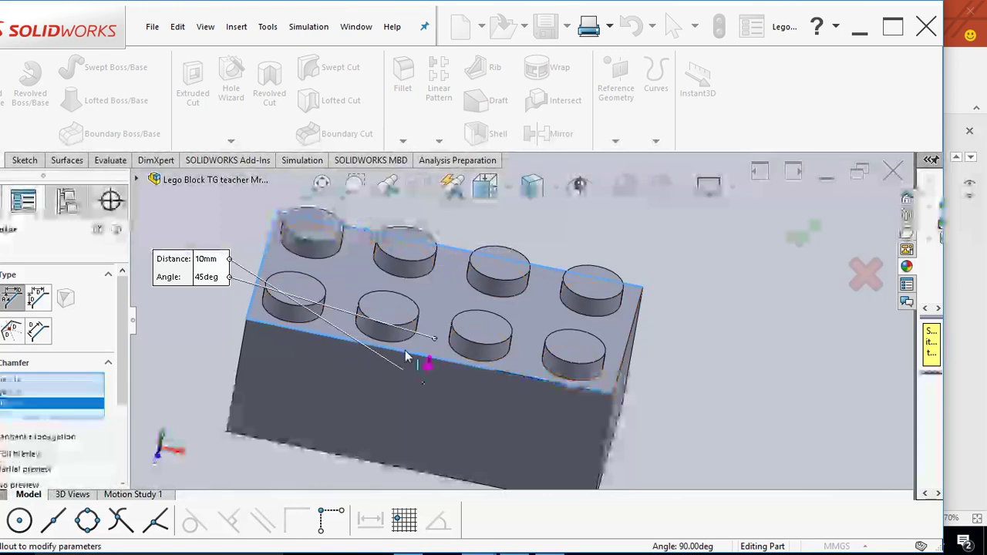
left_click(632, 337)
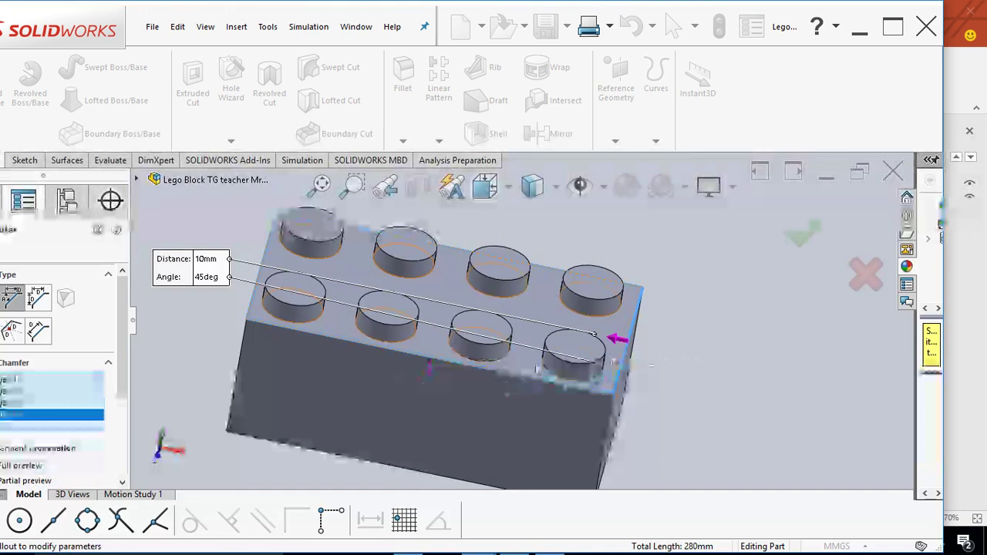
Add the upper circular edges of all eight studs to the chamfer selection.
left_click(575, 361)
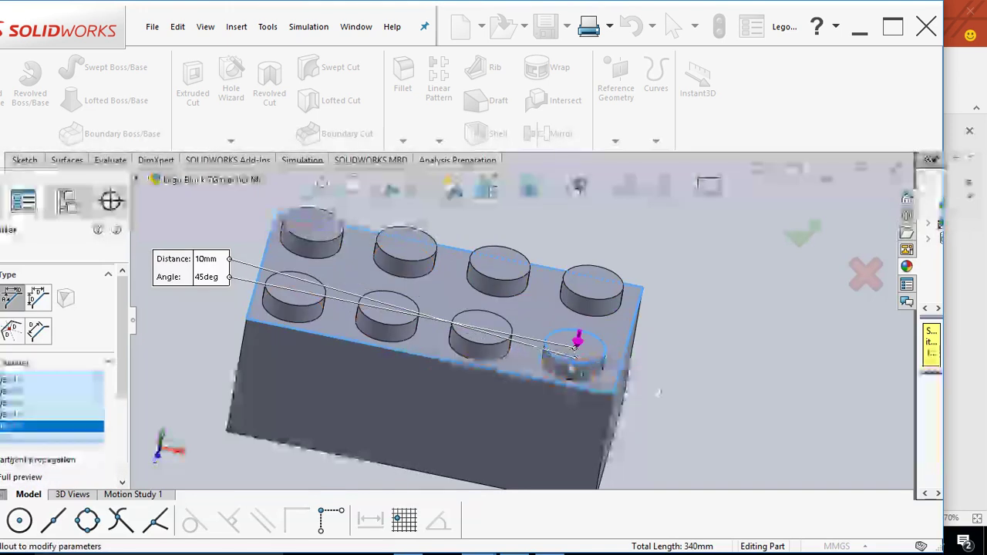
left_click(590, 303)
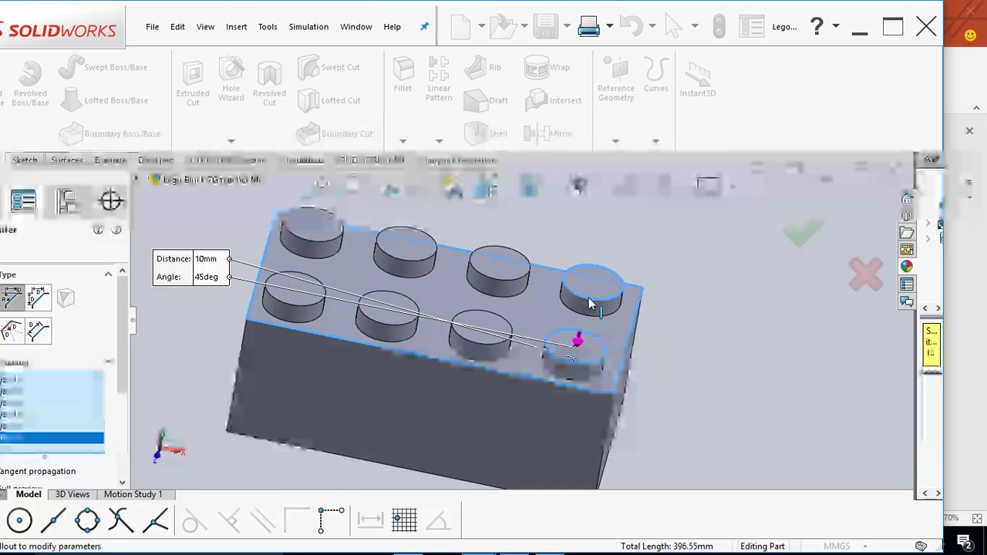
left_click(478, 278)
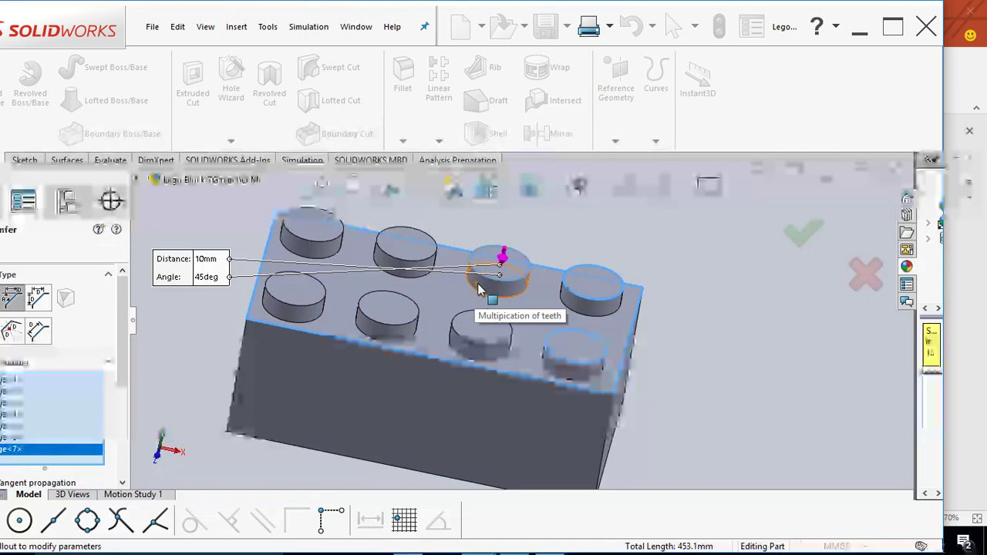
left_click(432, 246)
left_click(330, 219)
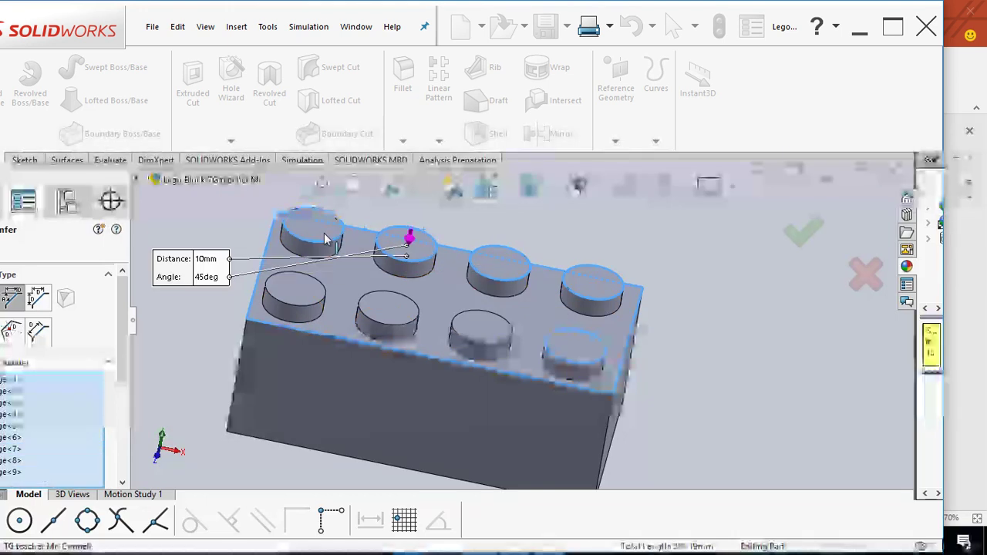
left_click(305, 301)
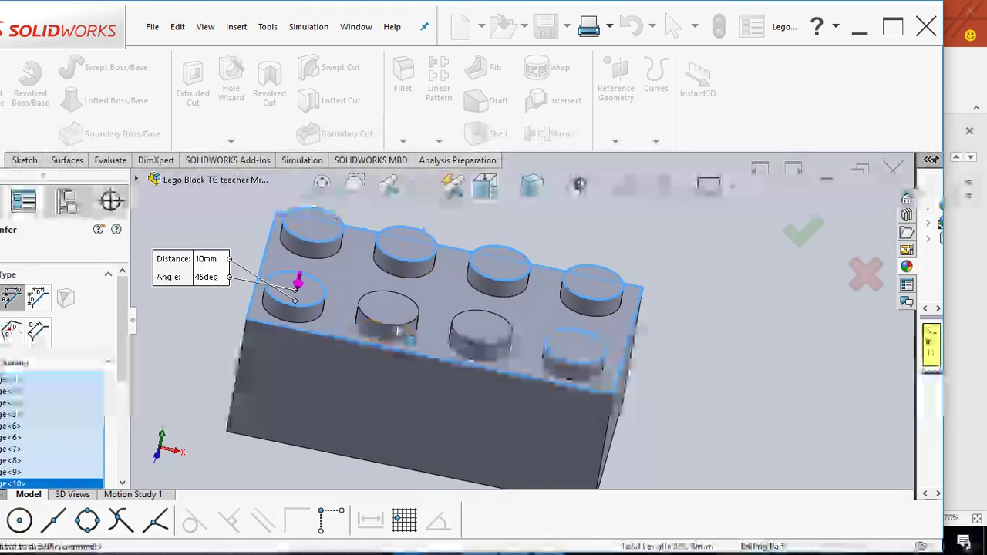
left_click(402, 328)
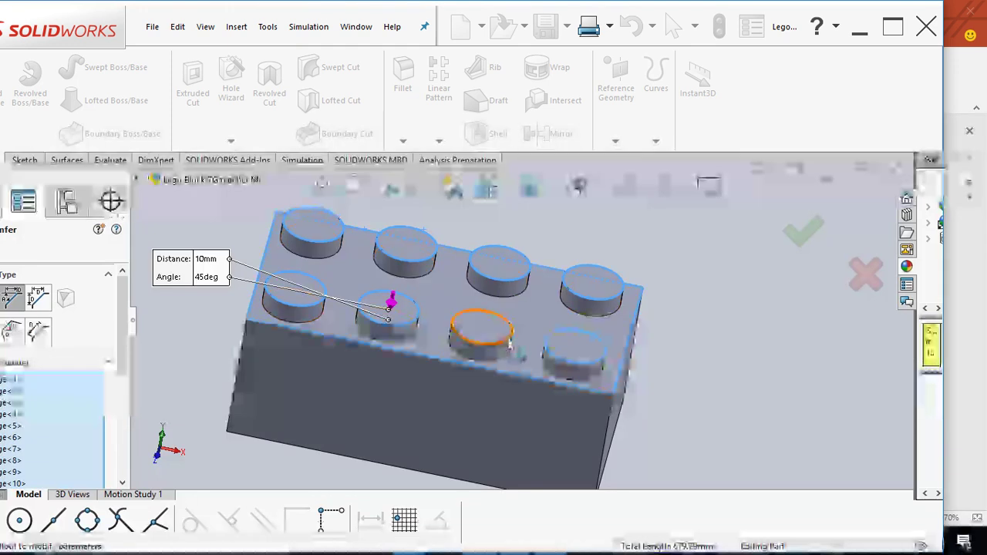
left_click(509, 348)
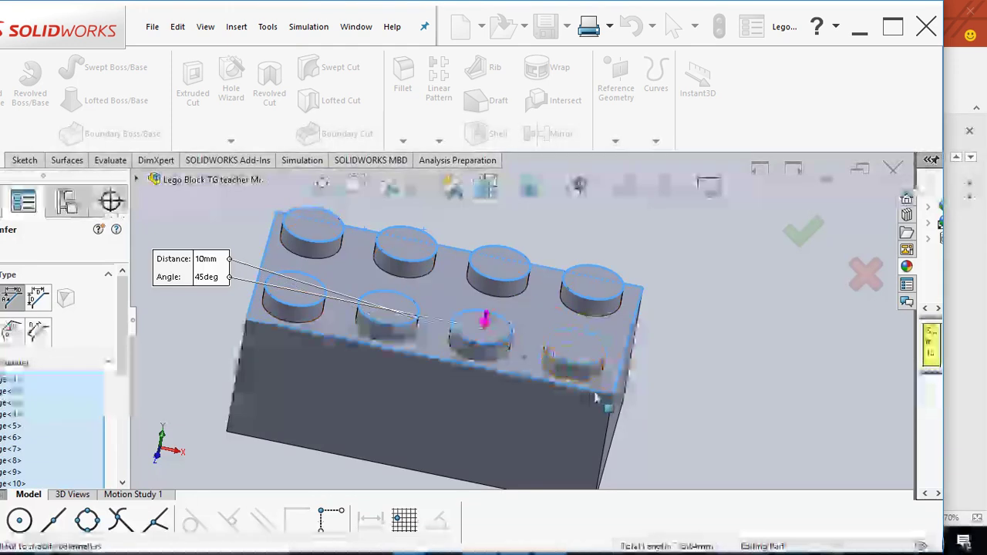
Check the selected chamfer edges around the block and widen the chamfer settings pane.
scroll(586, 398, "up", 3)
middle_click_drag(587, 392, 538, 411)
middle_click_drag(504, 403, 487, 401)
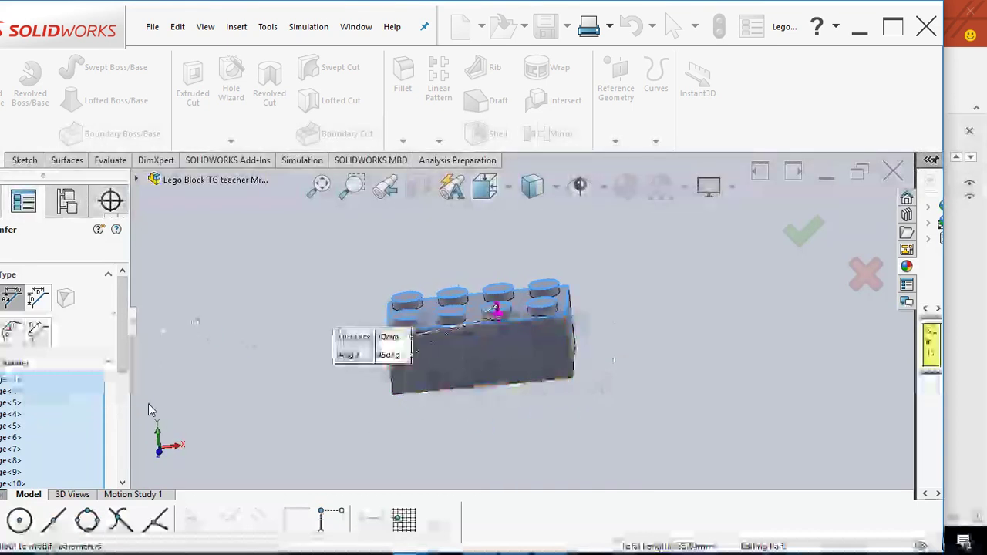
left_click_drag(128, 416, 162, 416)
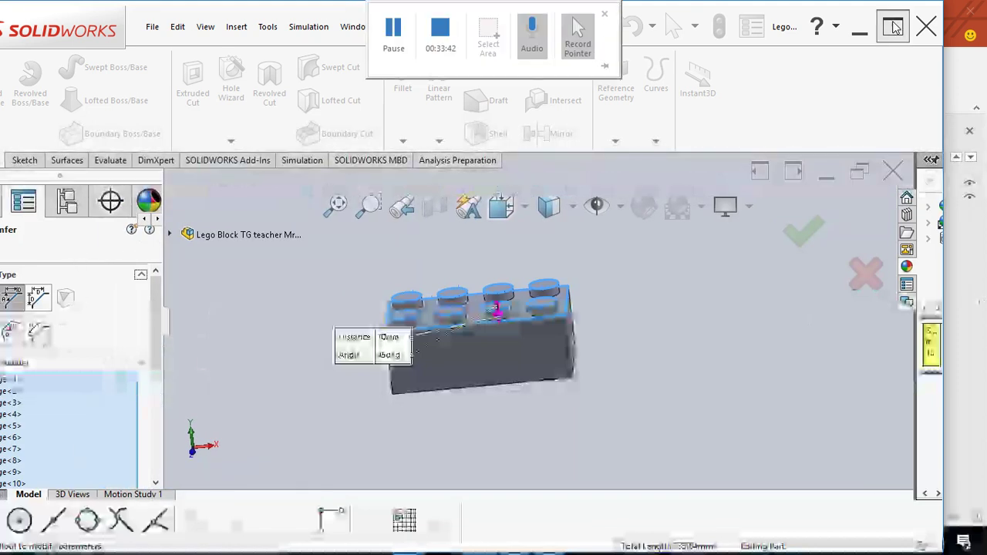
Set the chamfer distance to 0.5 mm at 45 degrees and apply it to the selected top and stud edges.
left_click_drag(197, 286, 198, 378)
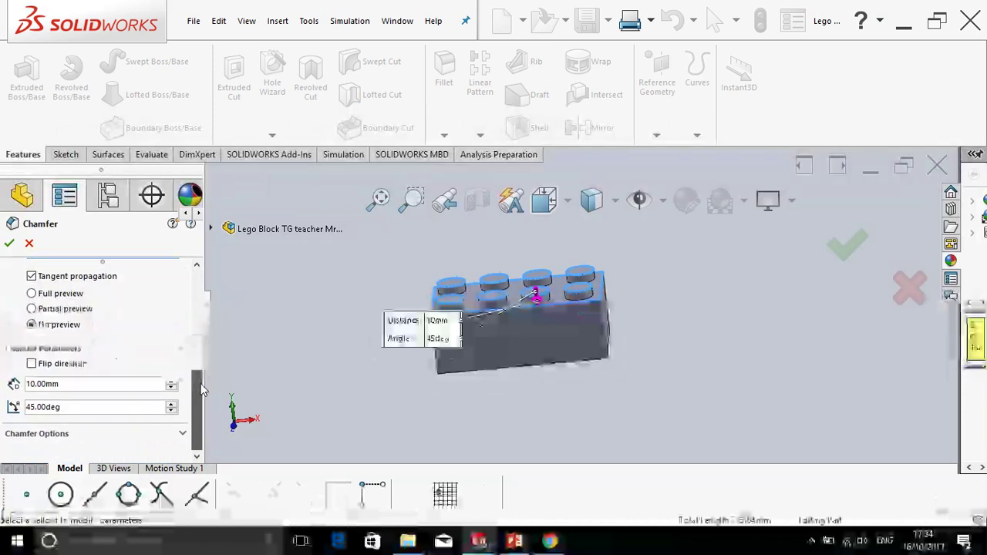
left_click(74, 386)
left_click_drag(73, 386, 25, 385)
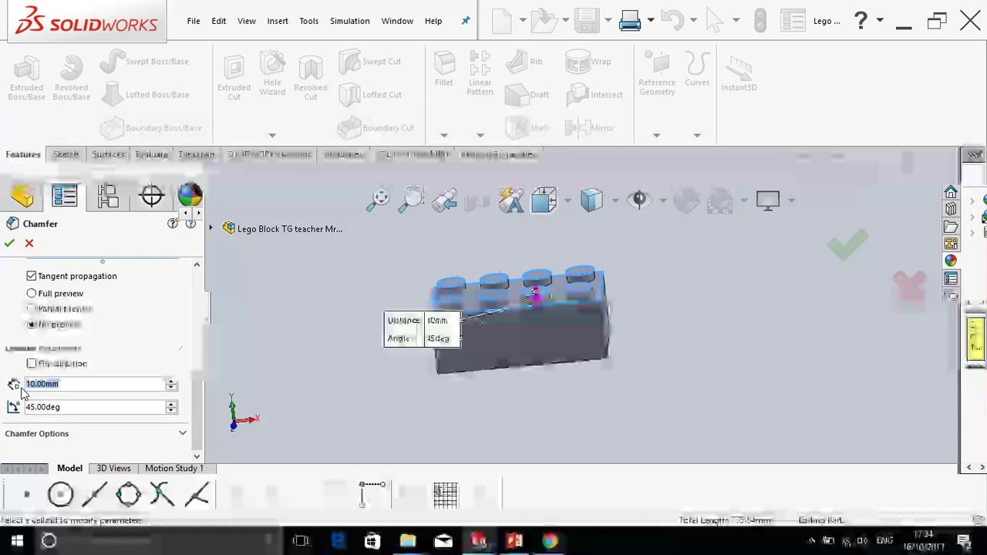
key("BackSpace")
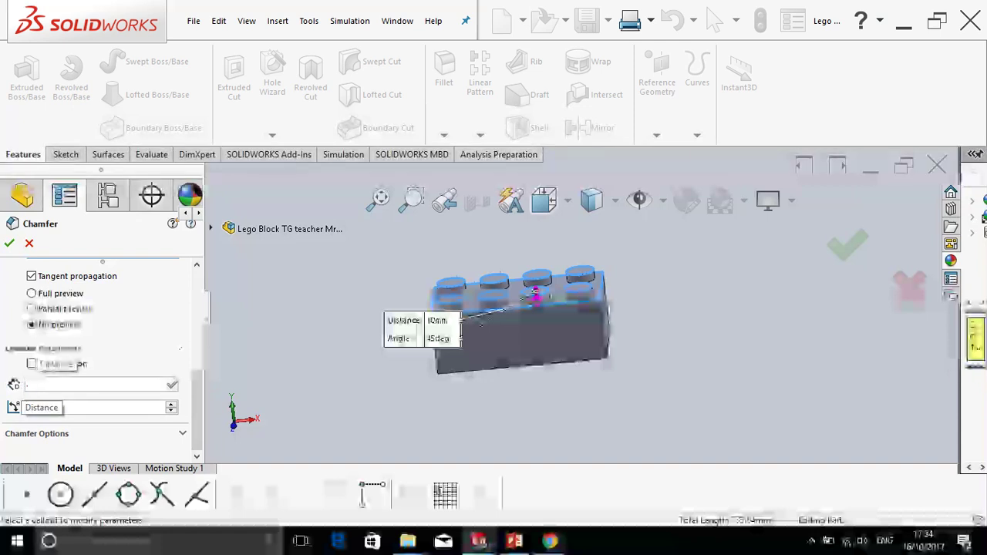
type(".5")
key("Return")
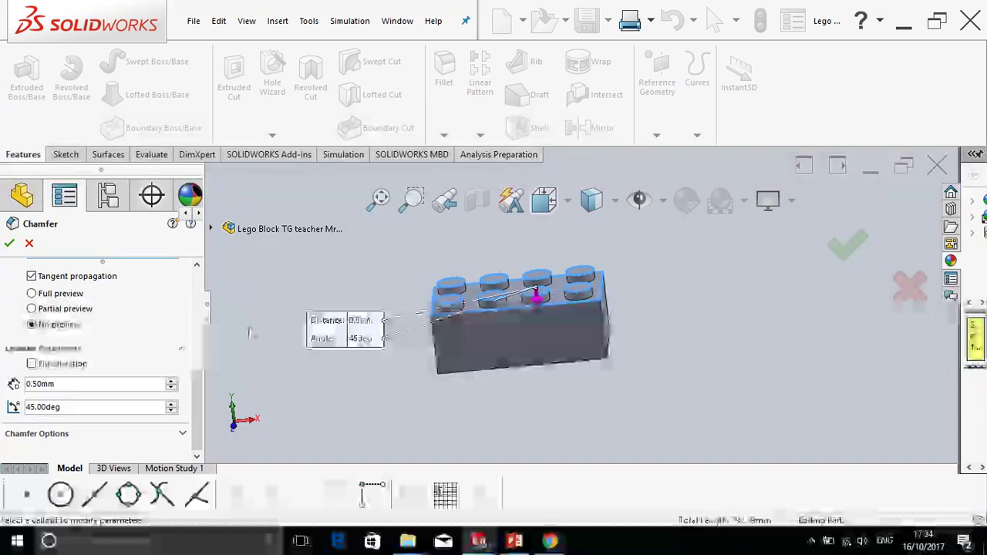
scroll(576, 307, "down", 3)
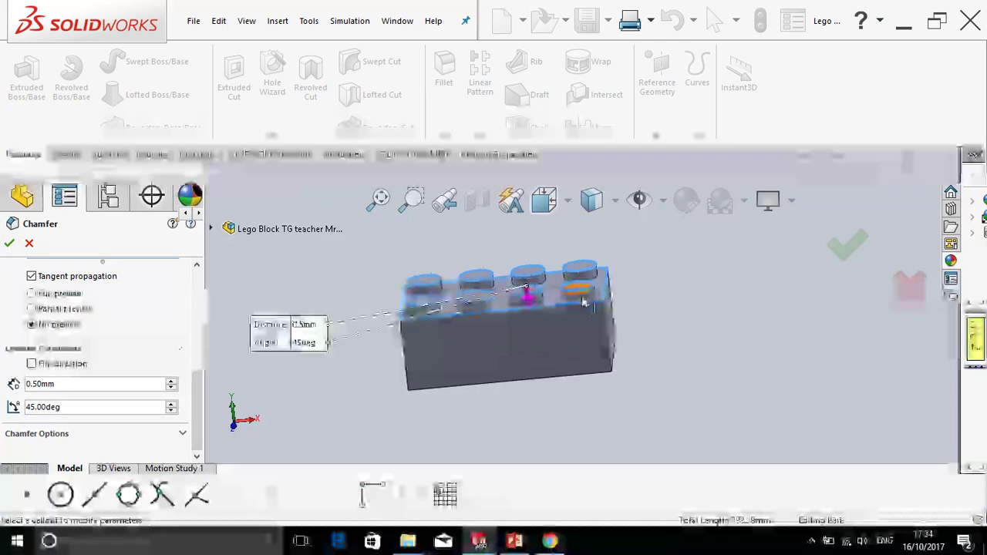
left_click(9, 245)
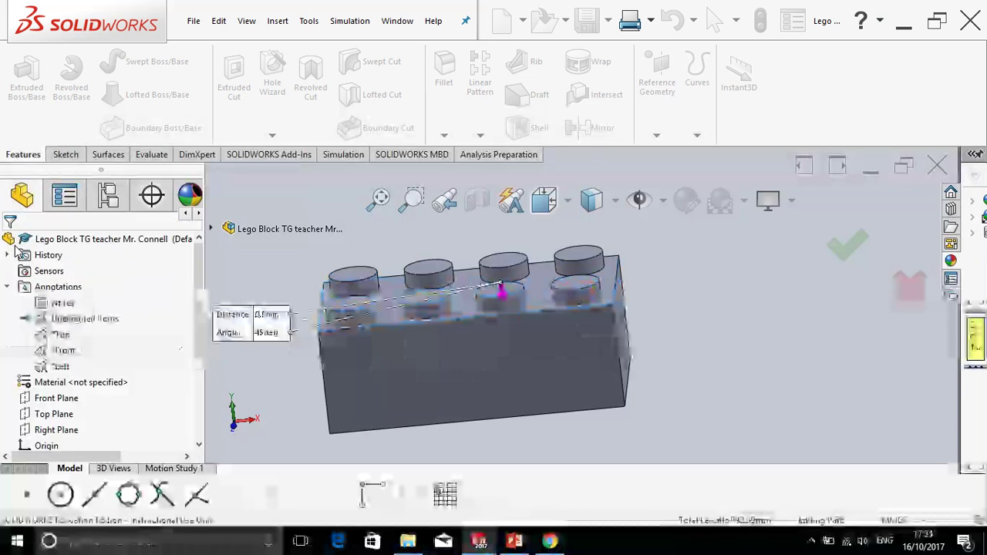
Inspect the chamfered edges up close and reopen the chamfer feature's definition to review its selected edges.
scroll(430, 322, "down", 2)
middle_click_drag(430, 322, 533, 331)
scroll(541, 332, "up", 3)
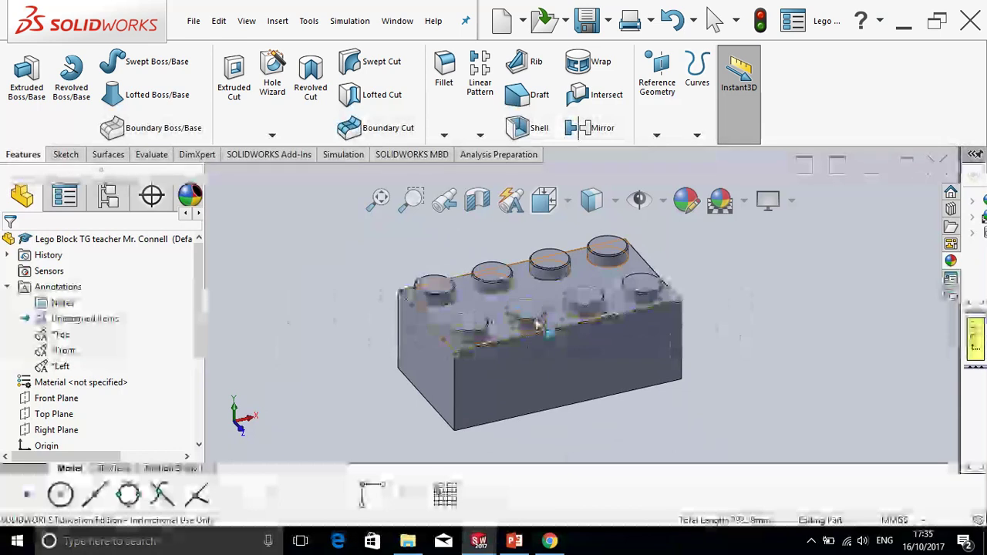
scroll(538, 324, "down", 3)
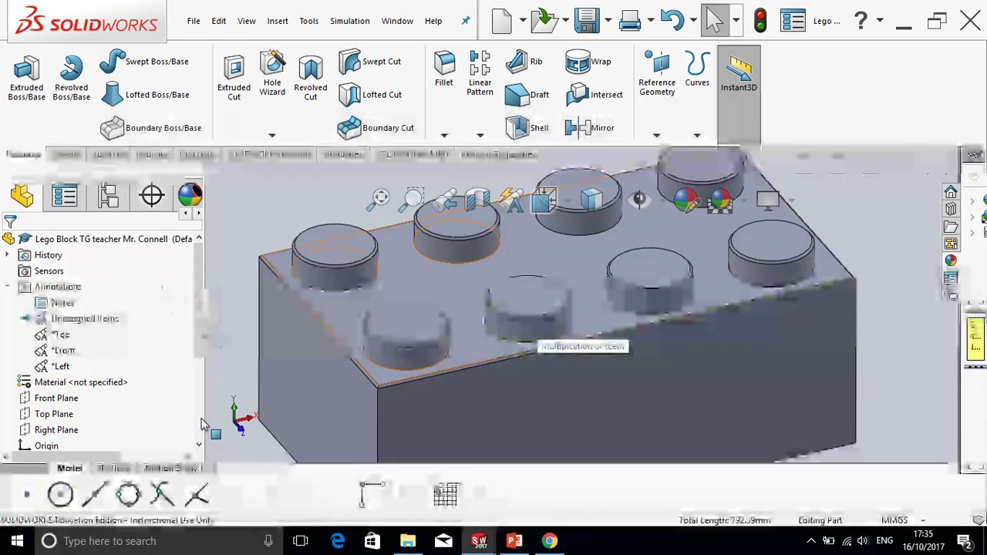
left_click_drag(199, 341, 201, 414)
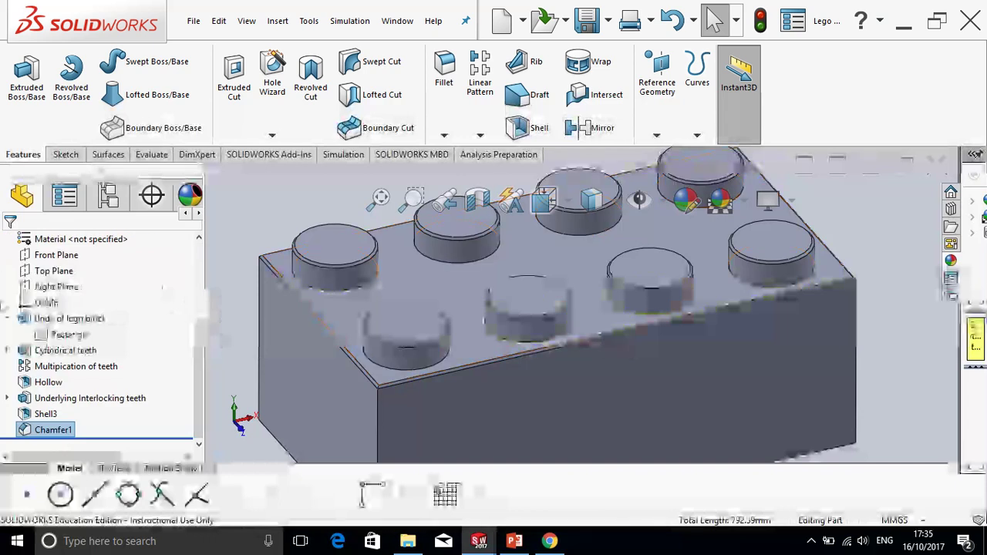
right_click(59, 430)
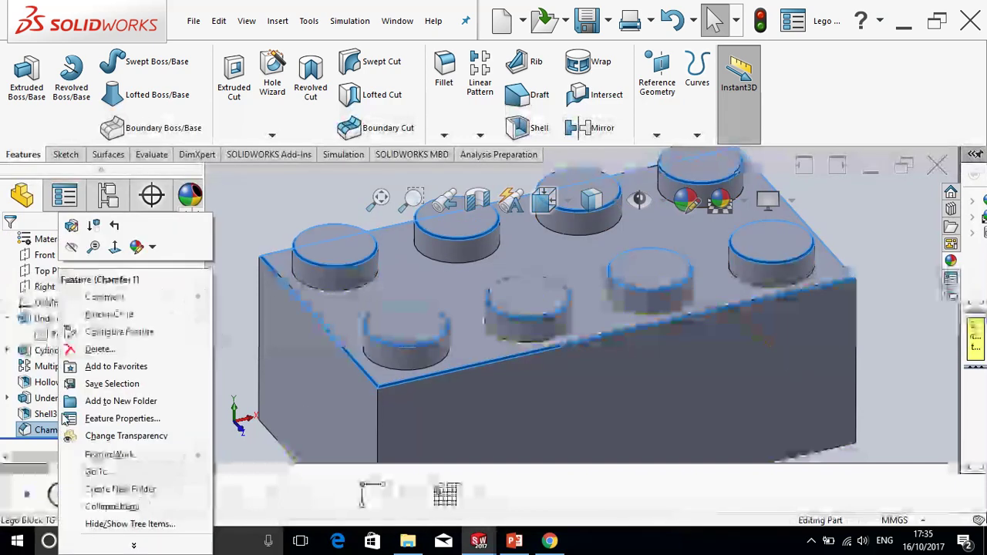
left_click(71, 225)
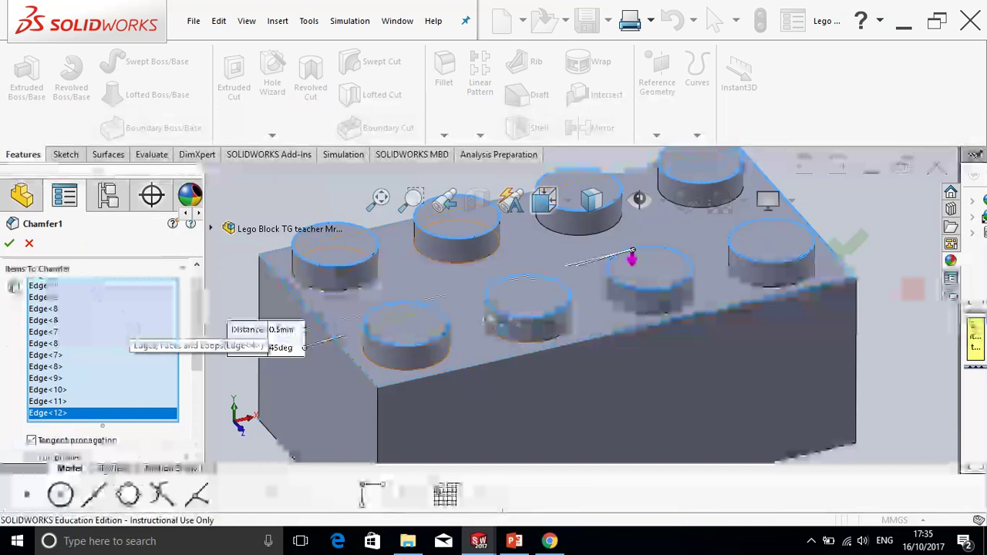
left_click(9, 242)
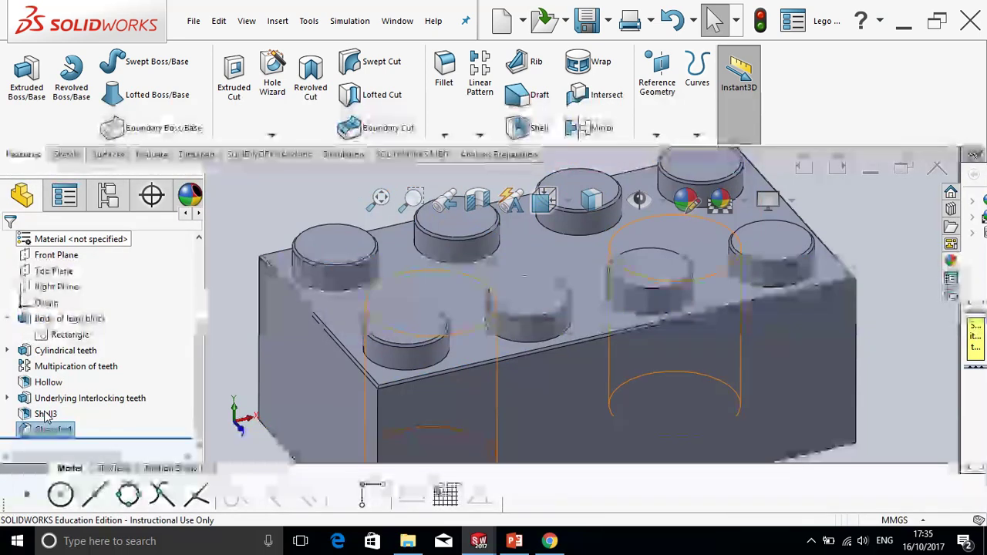
Rename the Shell3 feature as Underlying hollow.
left_click(46, 414)
left_click(45, 415)
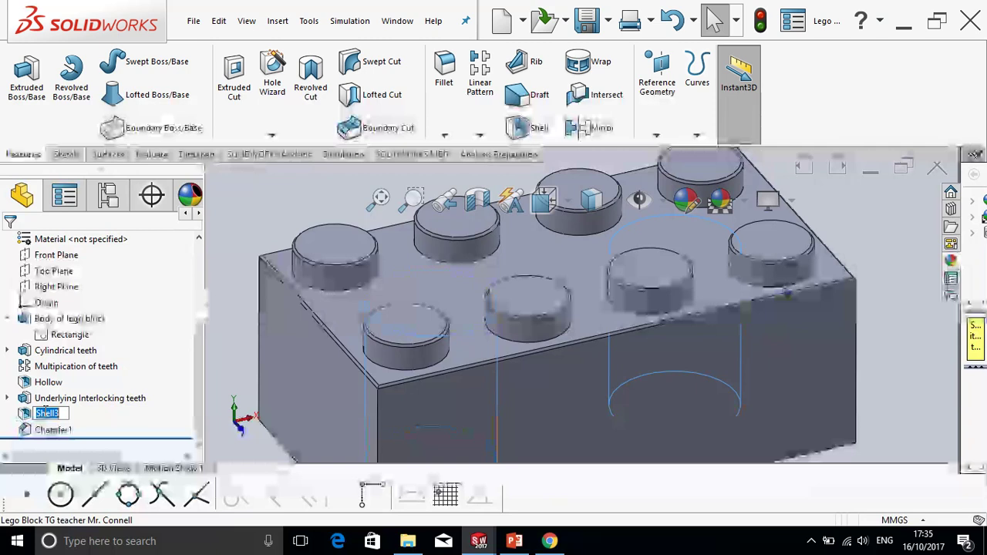
type("Underlying hollow")
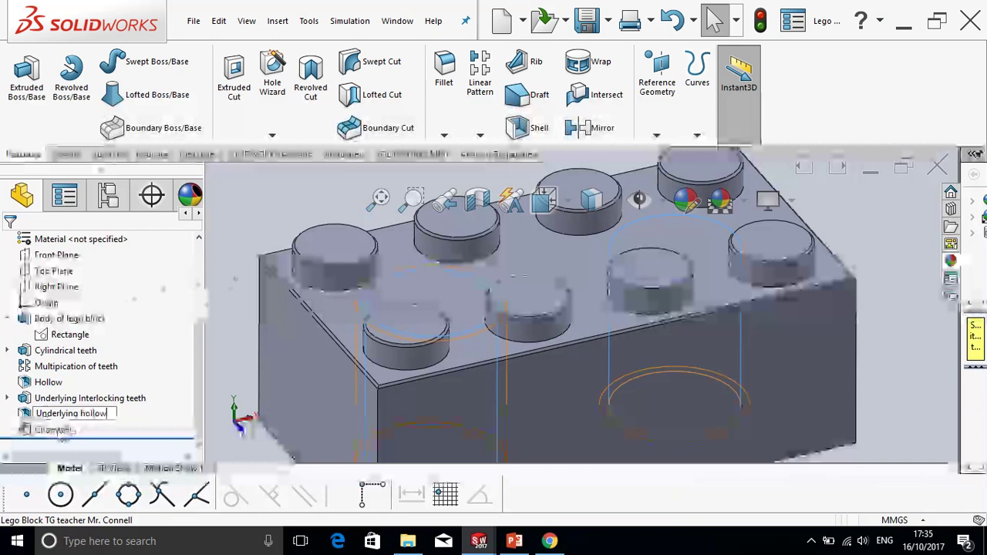
key("Return")
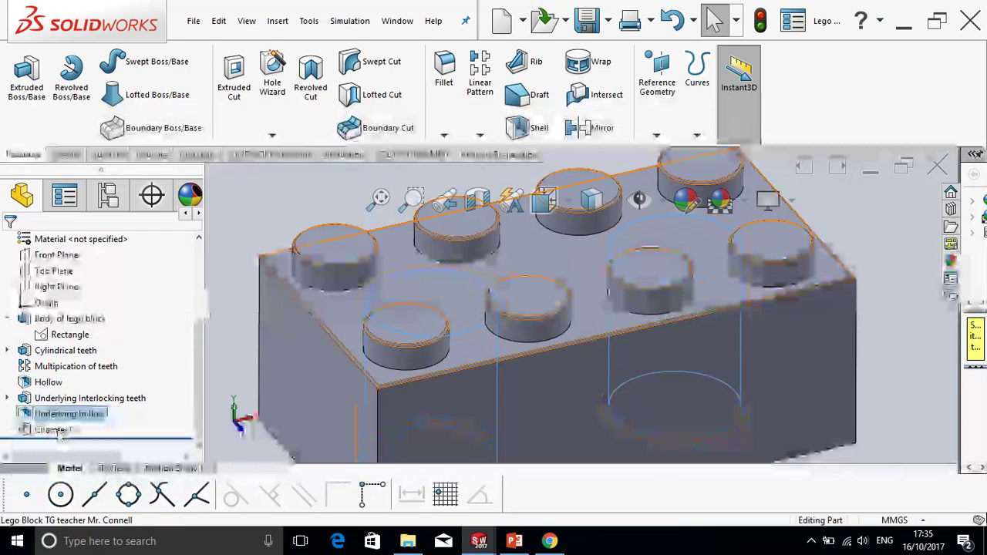
Rename the block's chamfer feature as Safety chamfer.
left_click(60, 430)
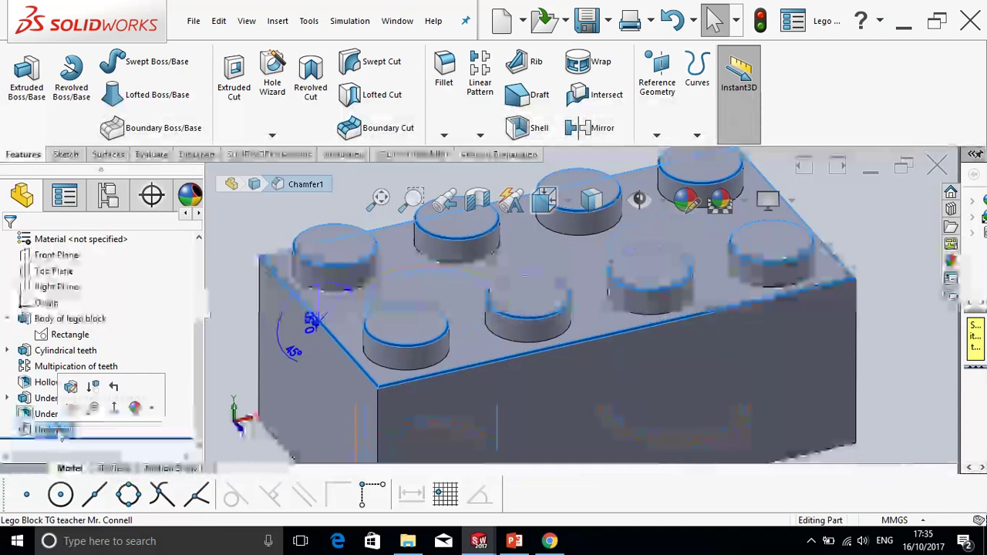
left_click(59, 430)
type("Safety")
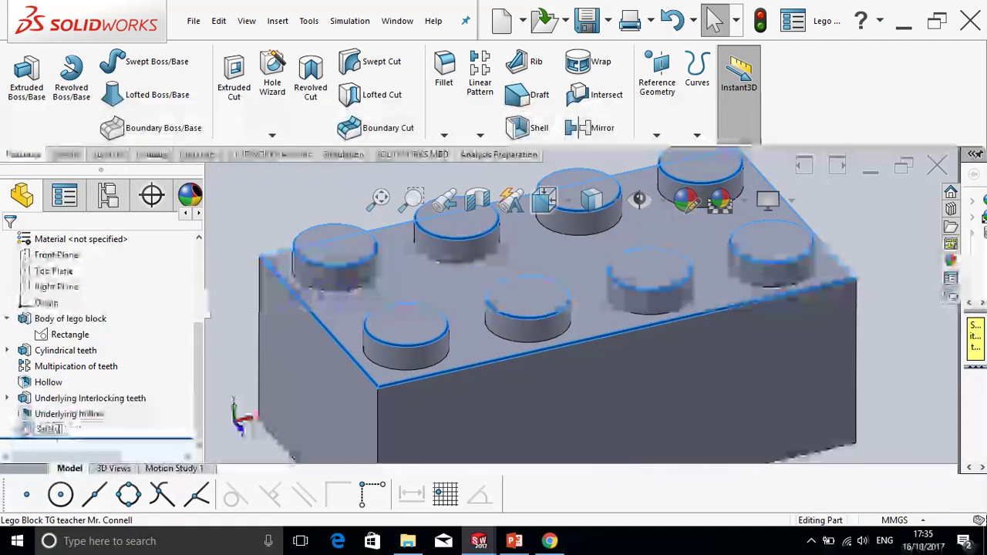
type(" ed")
type("am")
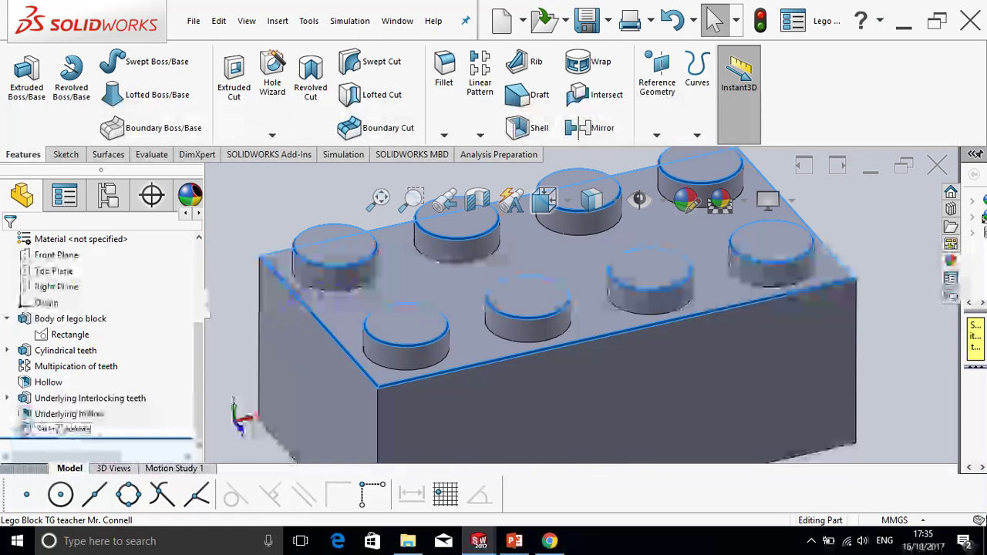
type("fer")
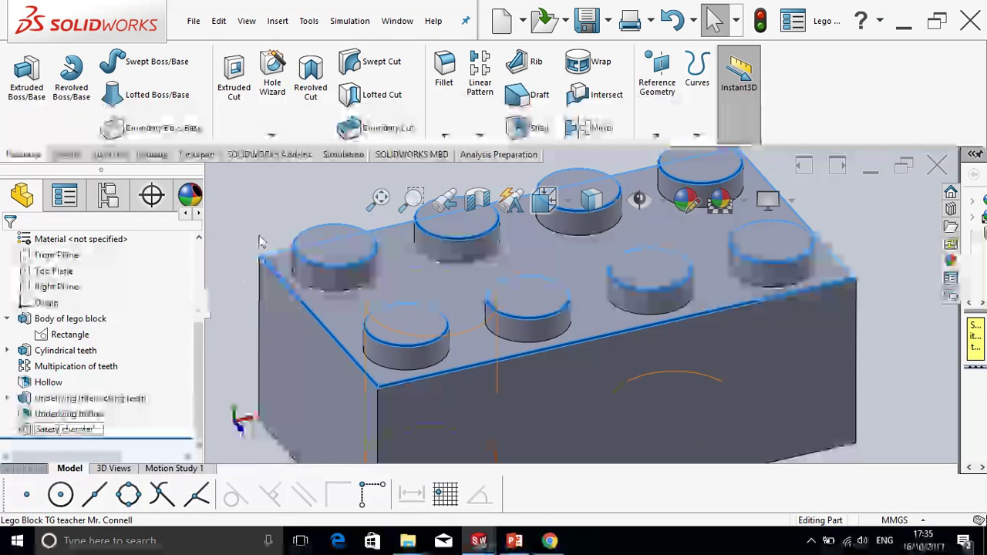
left_click(236, 337)
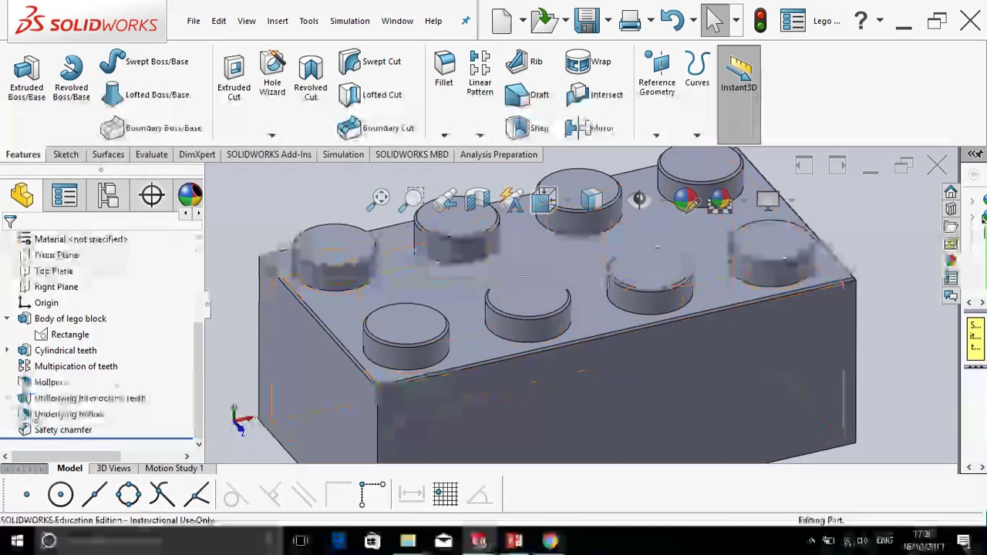
Rename the sketch beneath the Underlying Interlocking teeth feature as Underlying circles.
left_click(7, 421)
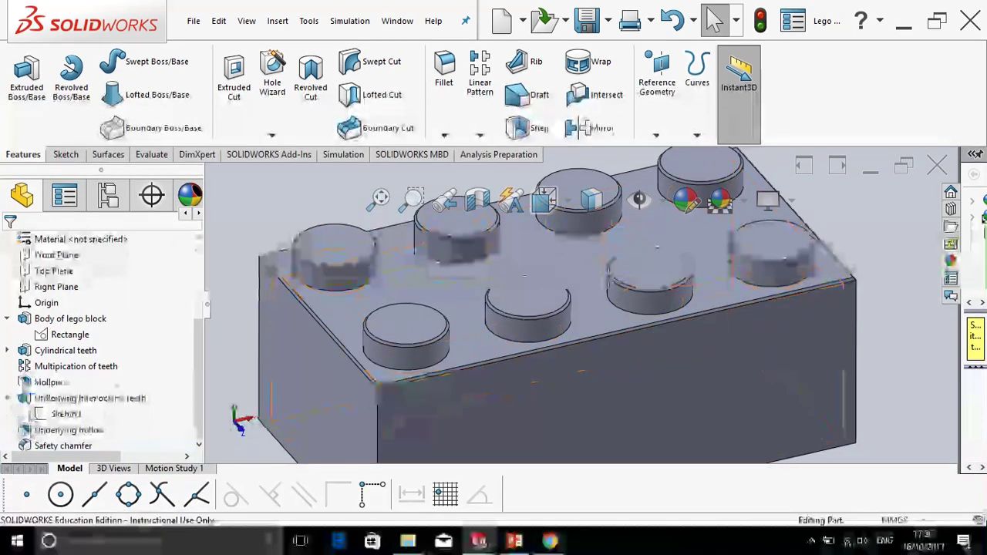
left_click(65, 415)
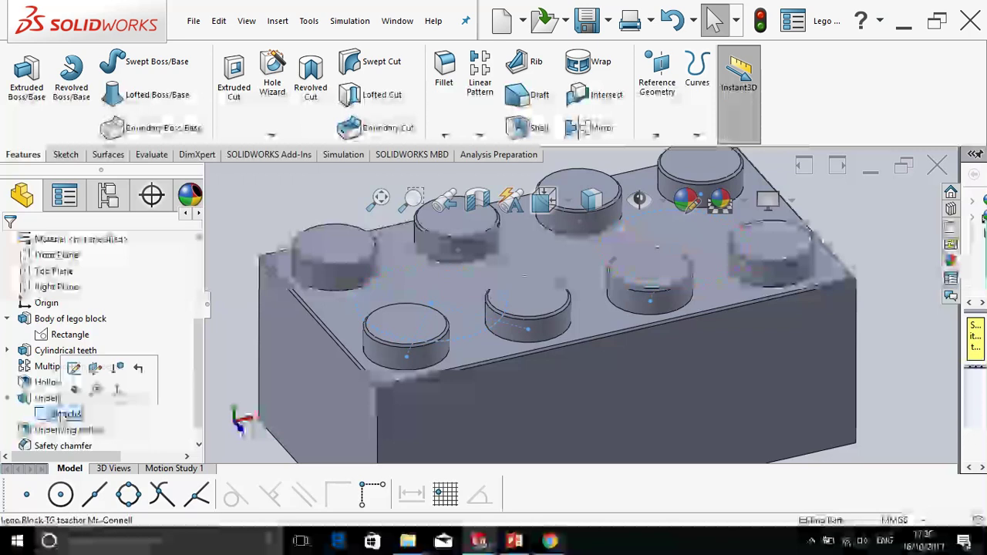
left_click(63, 415)
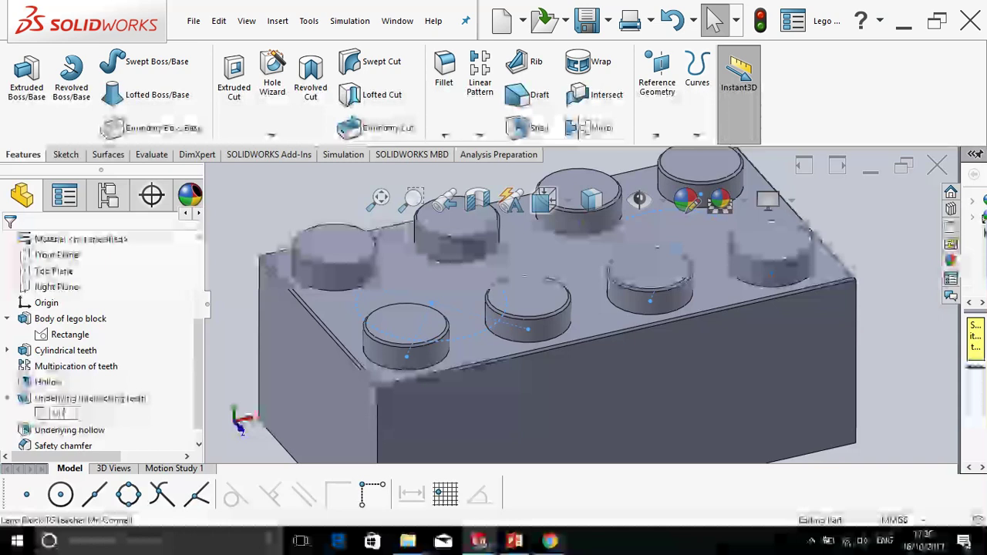
type("Middle c")
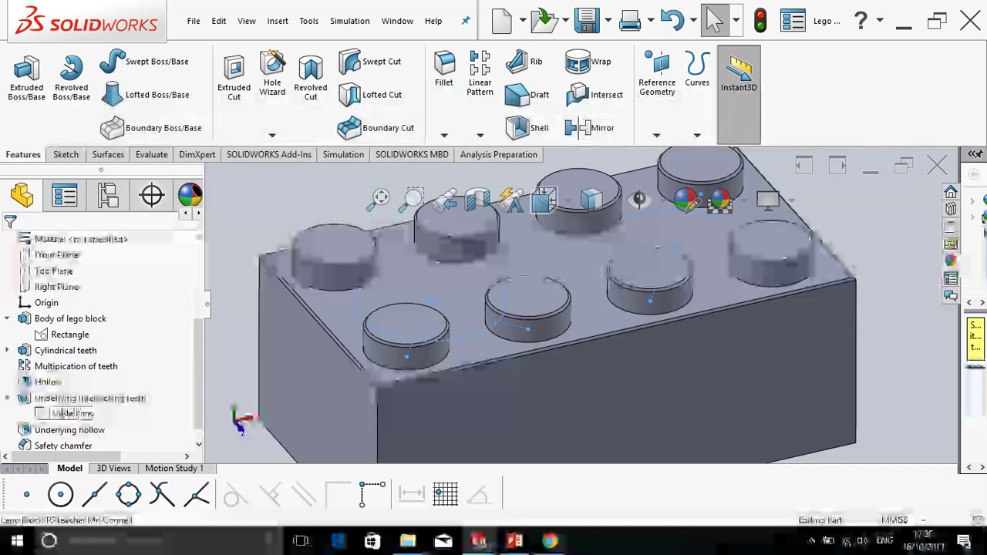
type("oncentr")
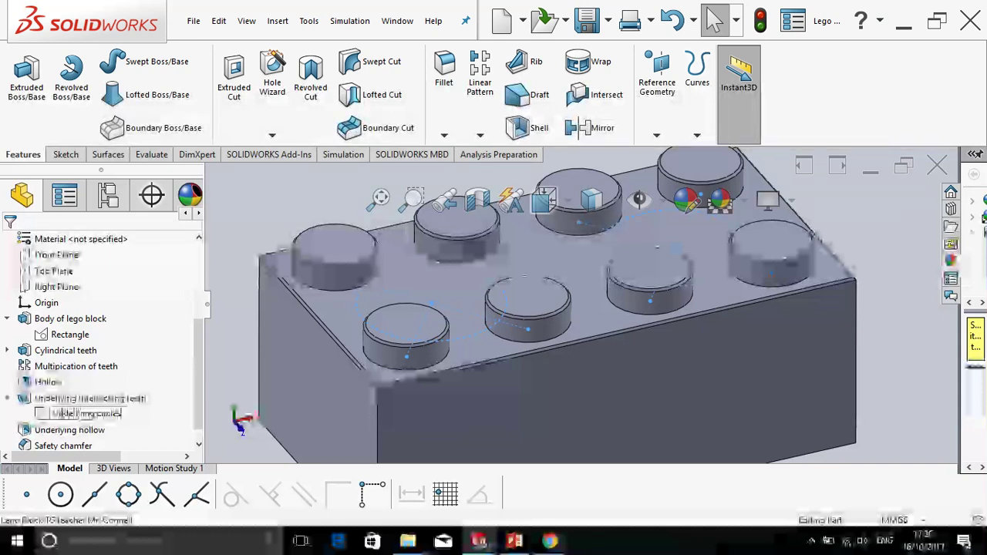
type("es")
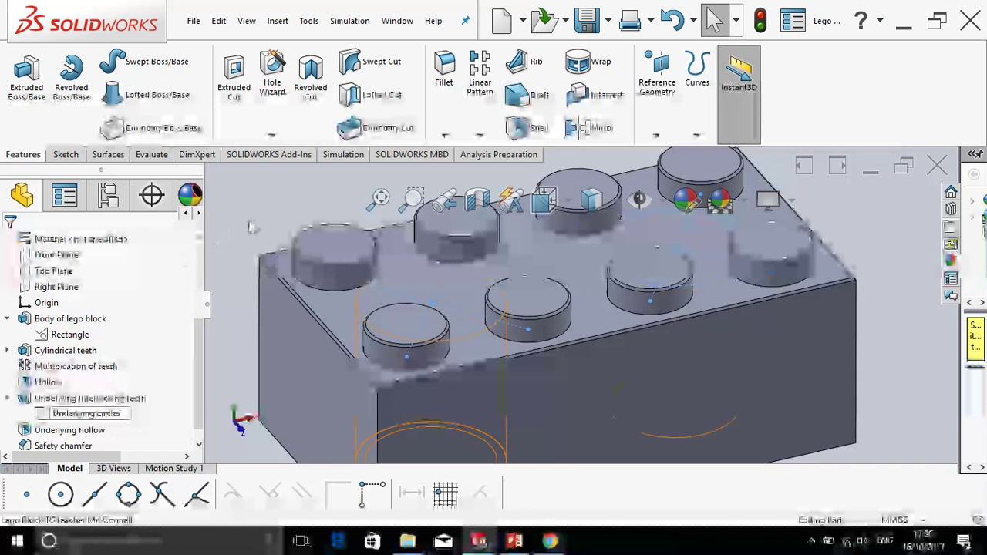
key("Return")
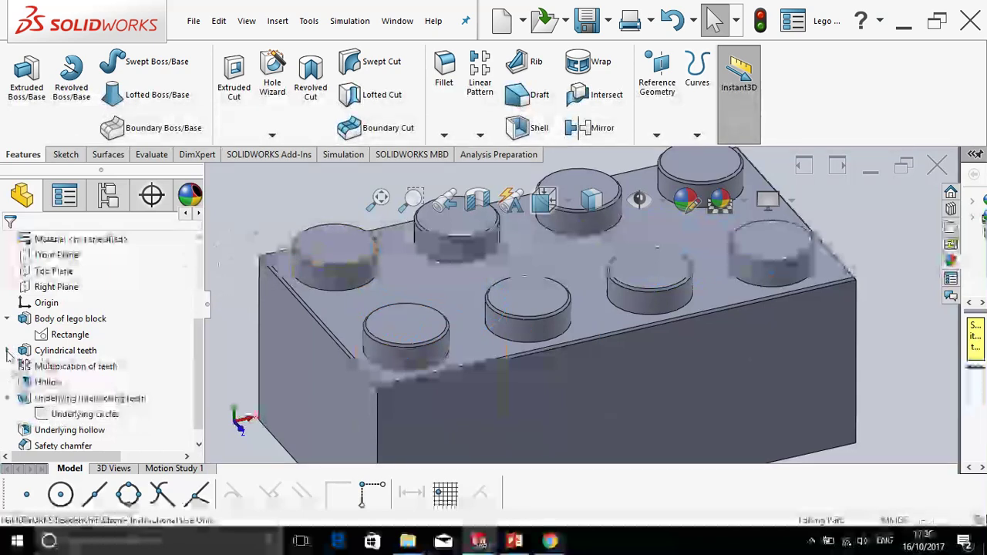
Rename the sketch beneath the Cylindrical teeth feature as Circles.
left_click(8, 351)
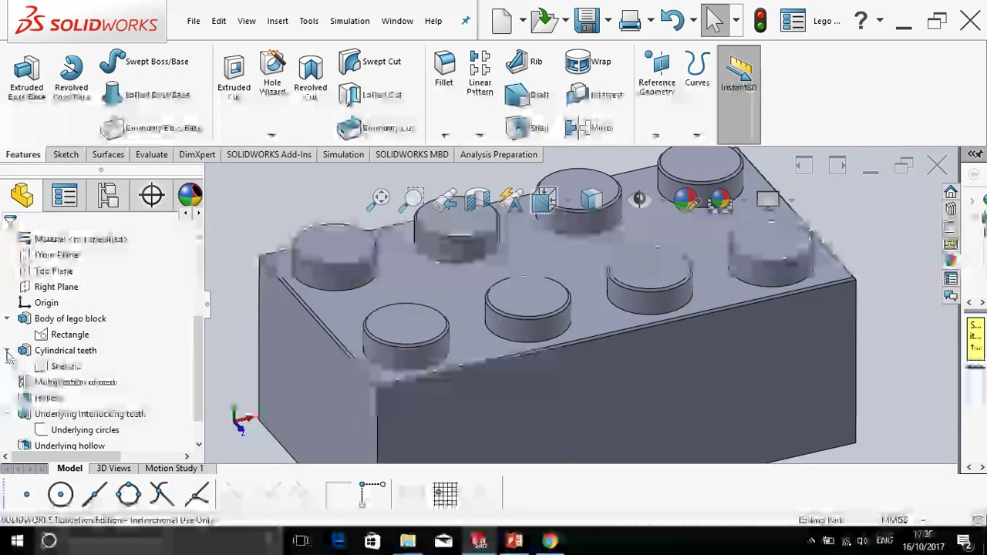
left_click(66, 367)
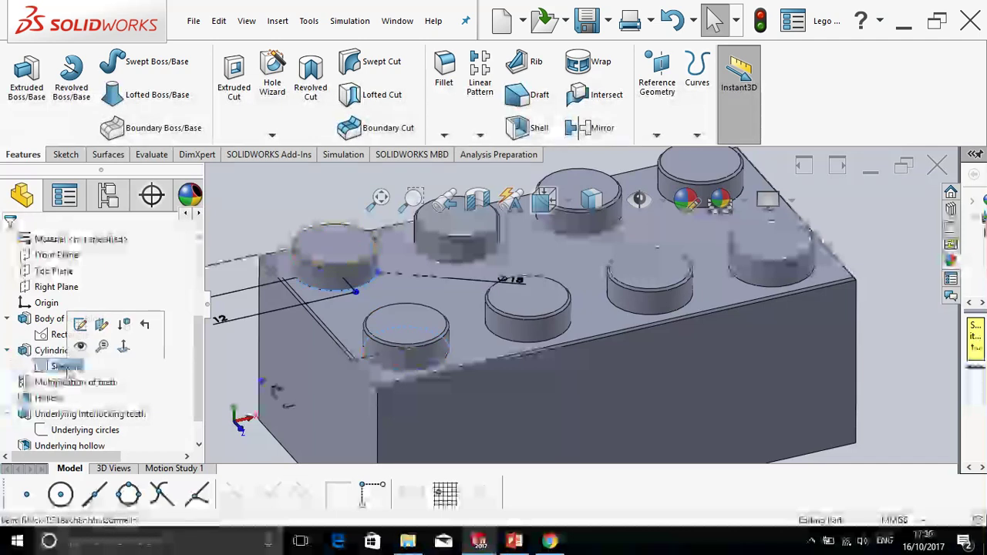
left_click(66, 367)
type("Circl")
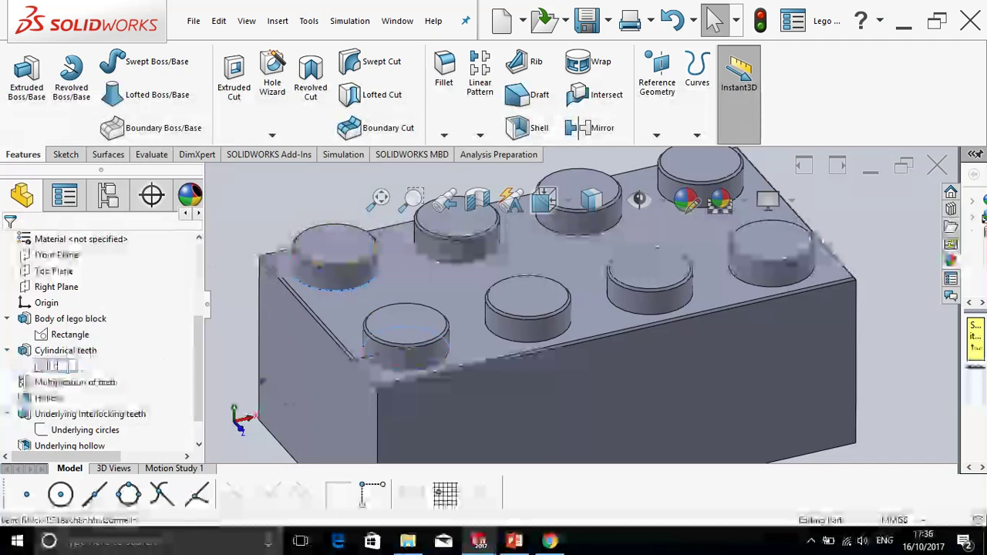
type("e")
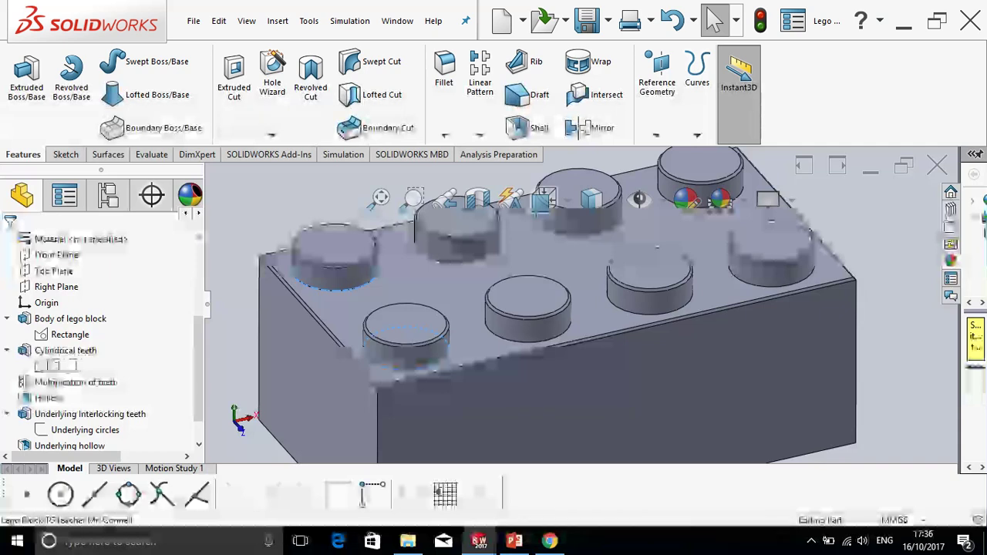
type("s")
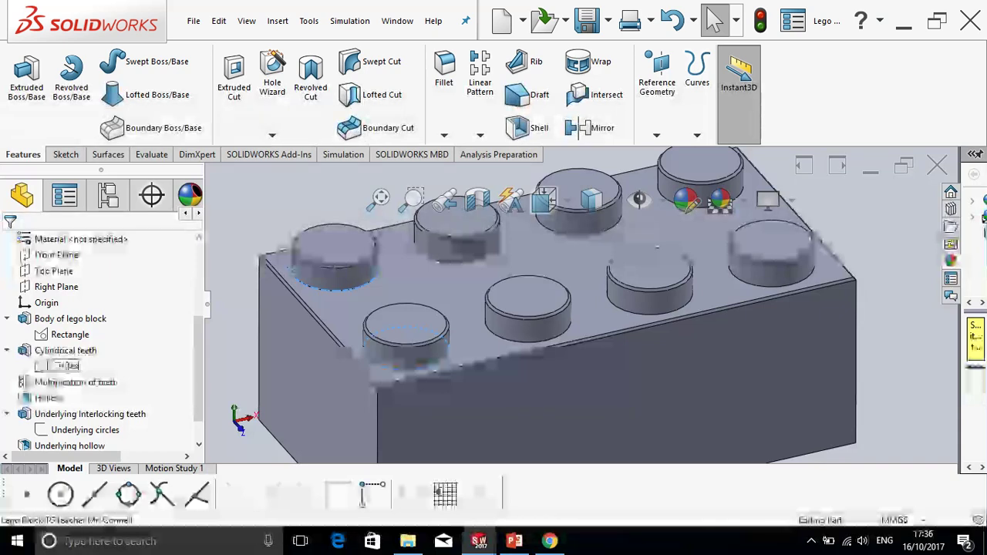
left_click(273, 210)
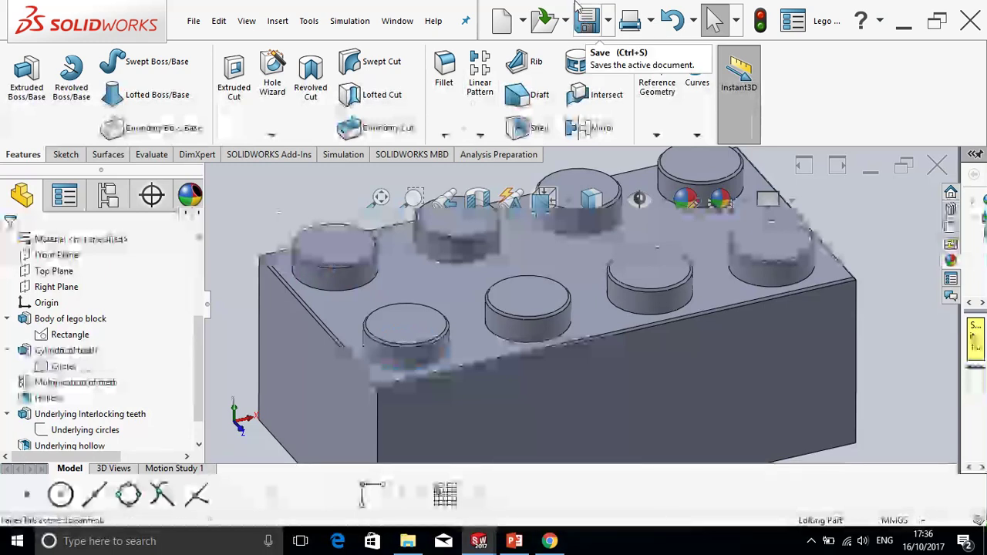
View the whole block from an angle that shows its studs, long front face and end face.
mouse_move(577, 16)
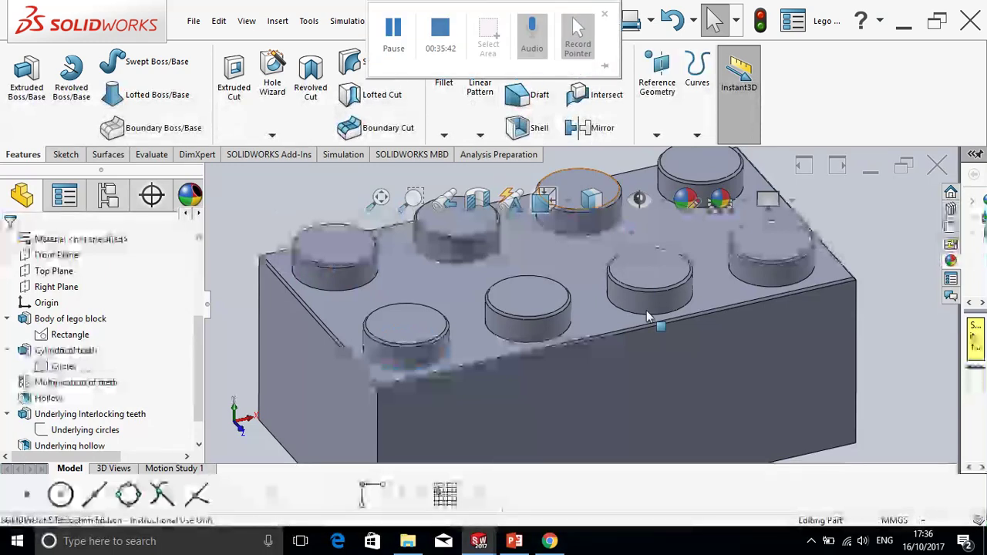
scroll(647, 311, "up", 5)
middle_click_drag(743, 287, 682, 313)
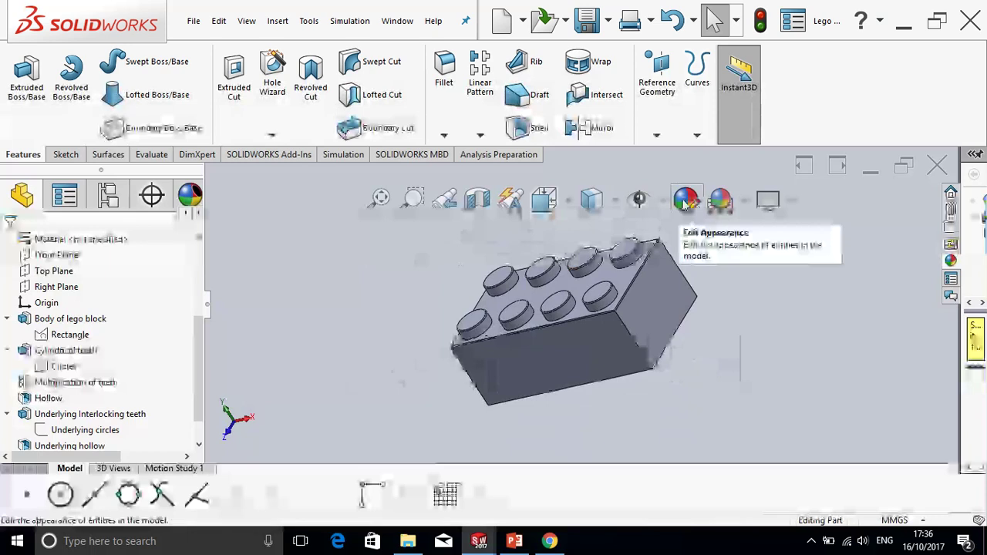
Apply a standard red colour to the whole Lego block and save the part.
left_click(686, 200)
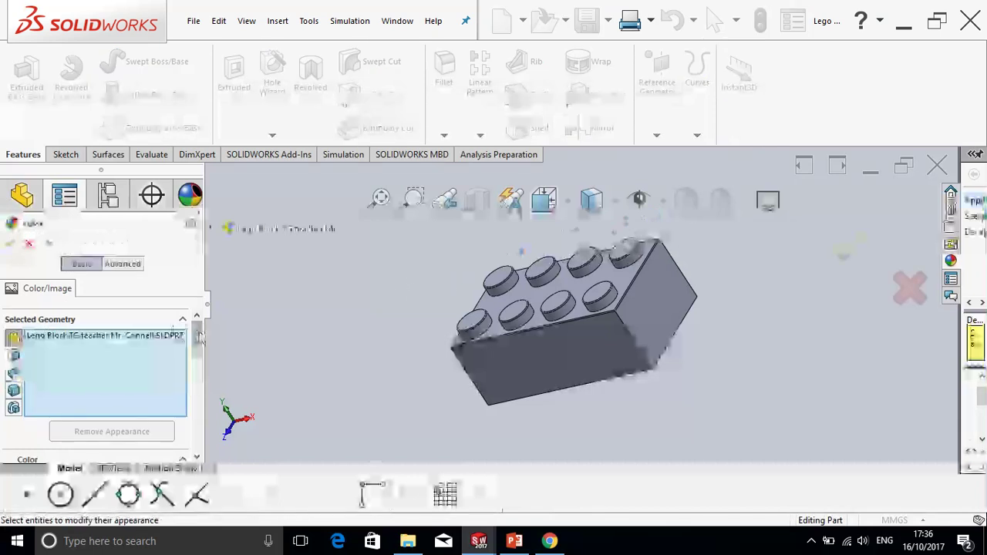
left_click_drag(198, 340, 199, 376)
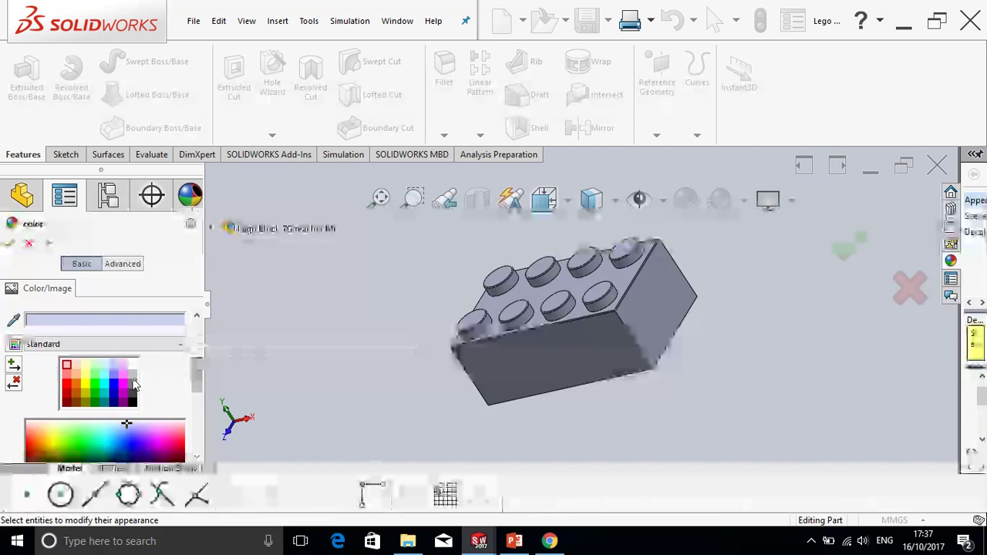
left_click(68, 384)
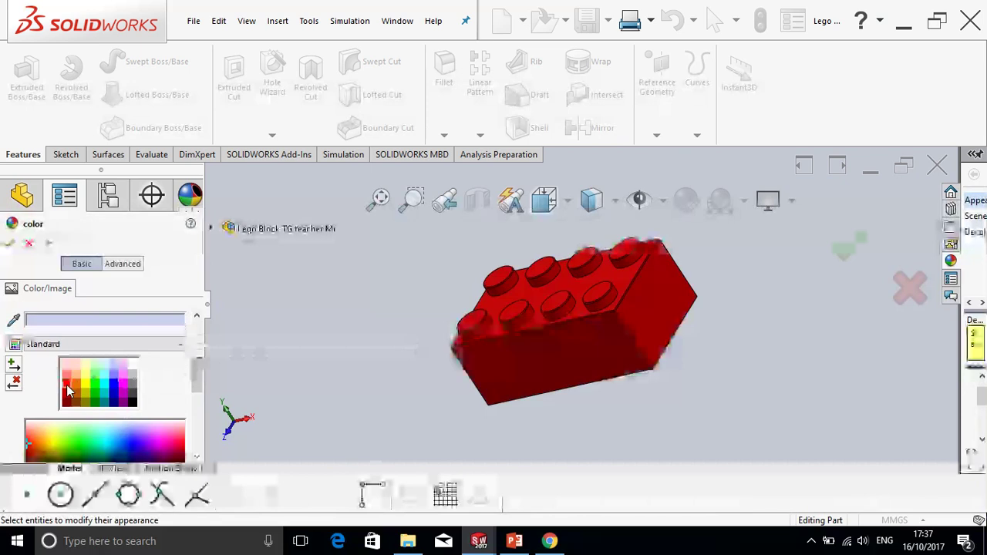
left_click(9, 243)
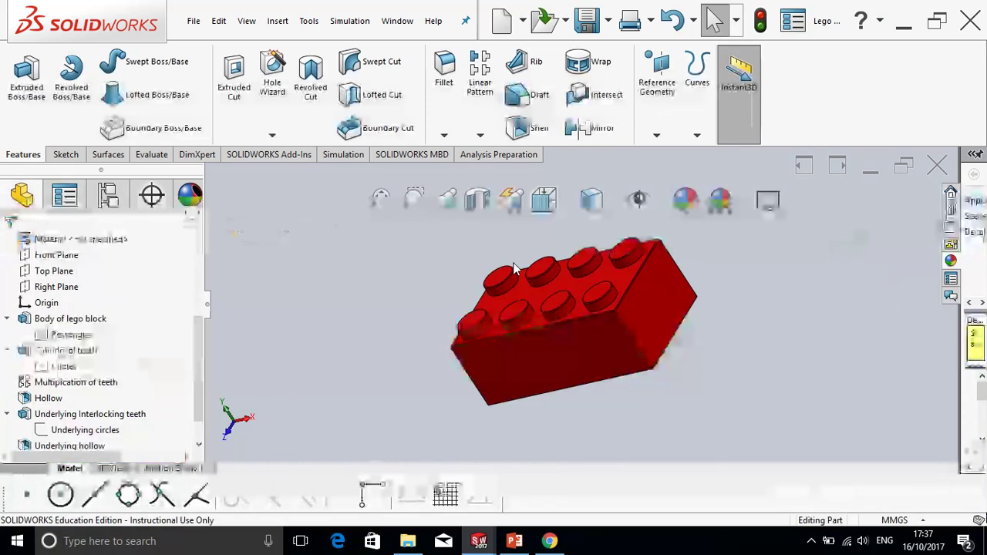
left_click(587, 28)
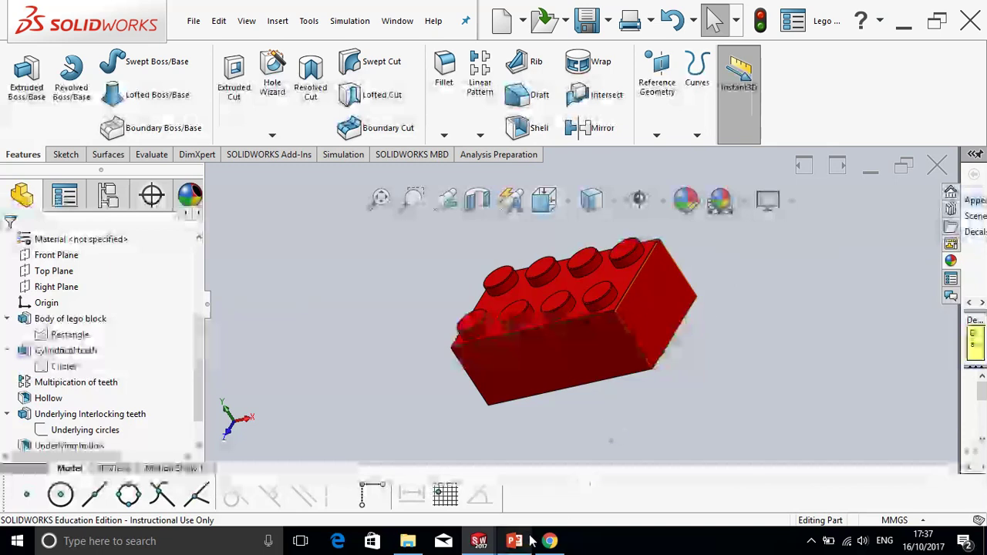
Switch to the PowerPoint presentation and show slide 6, Recap & Key Questions.
mouse_move(517, 542)
left_click(527, 505)
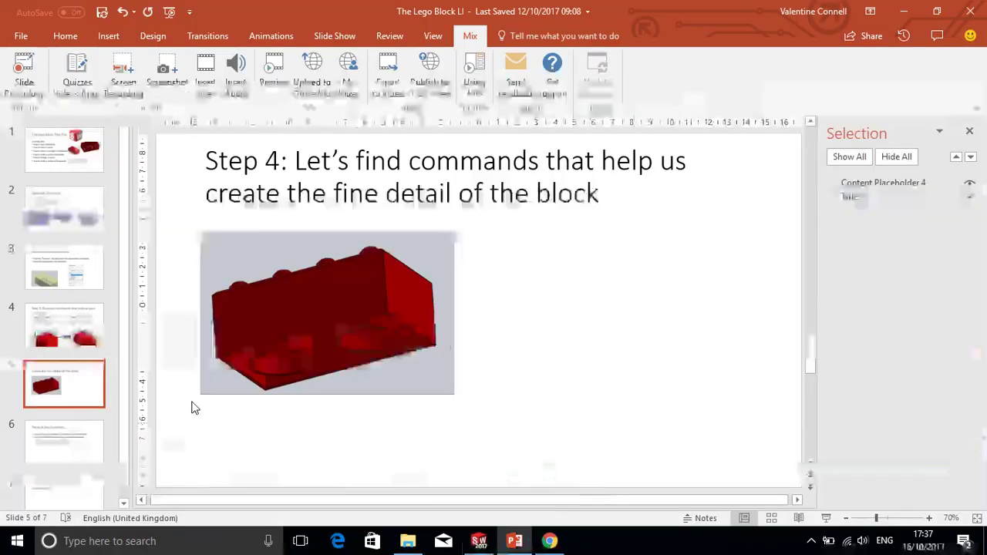
left_click(90, 440)
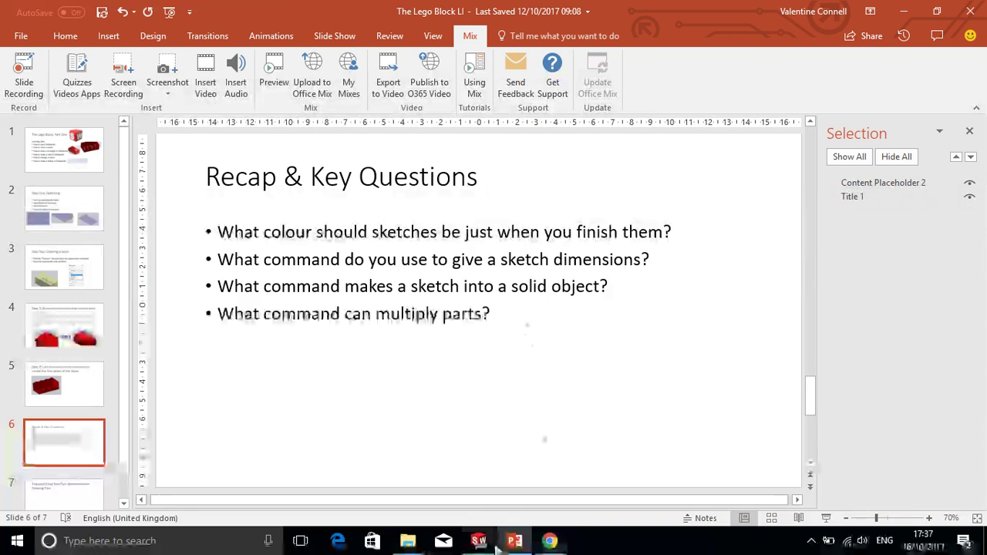
Return to the teacher's Lego block part in SOLIDWORKS and open the Rectangle sketch under Body of lego block for editing.
mouse_move(478, 541)
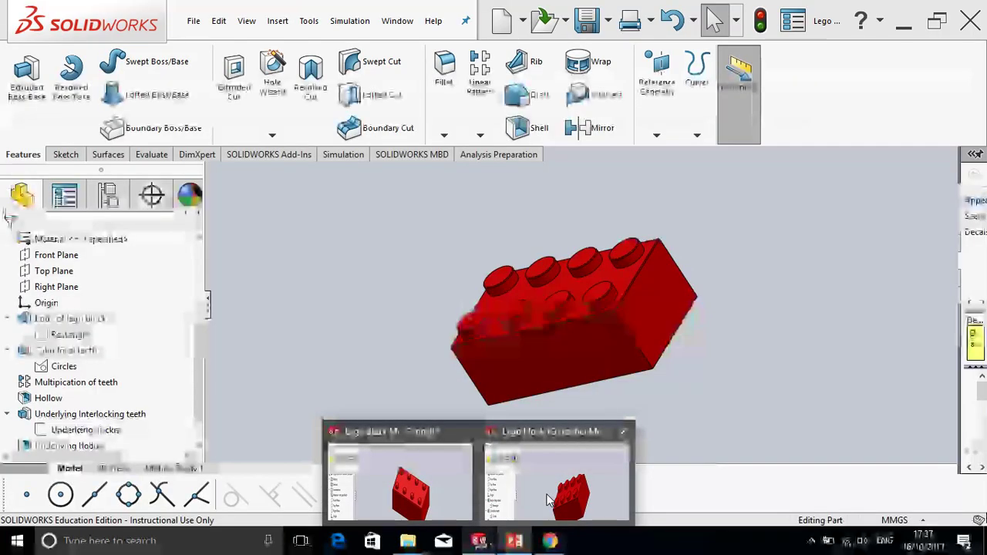
left_click(546, 500)
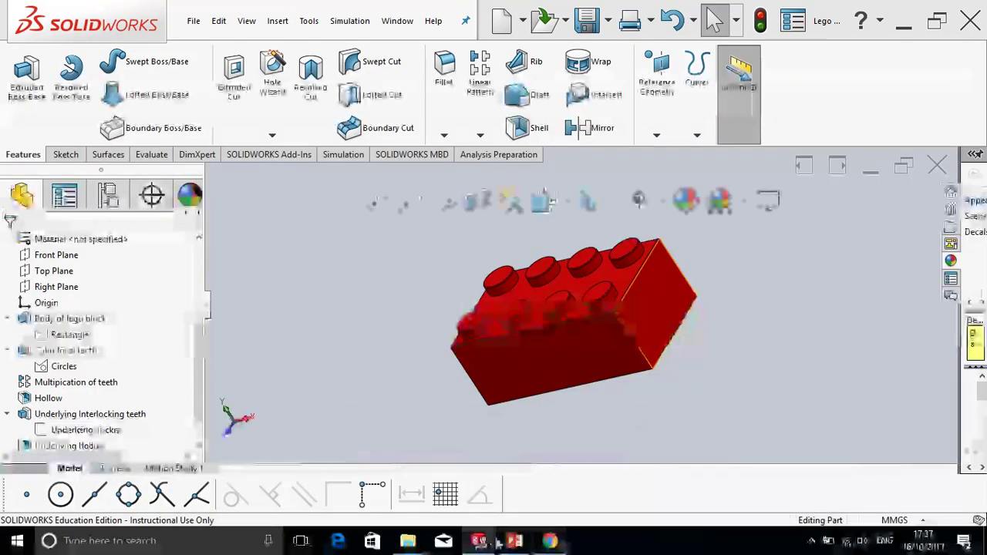
mouse_move(478, 541)
left_click(578, 487)
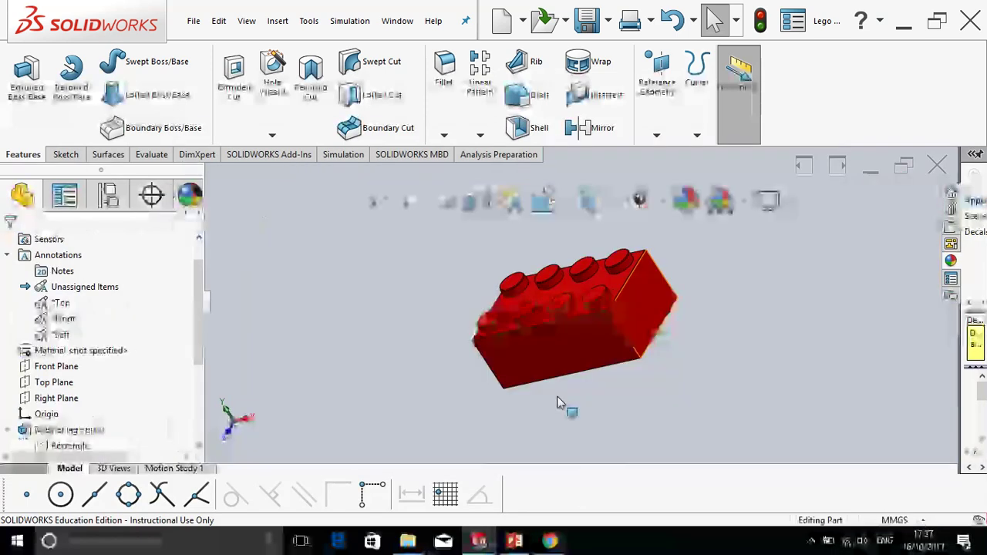
scroll(654, 317, "up", 2)
middle_click_drag(654, 317, 701, 357)
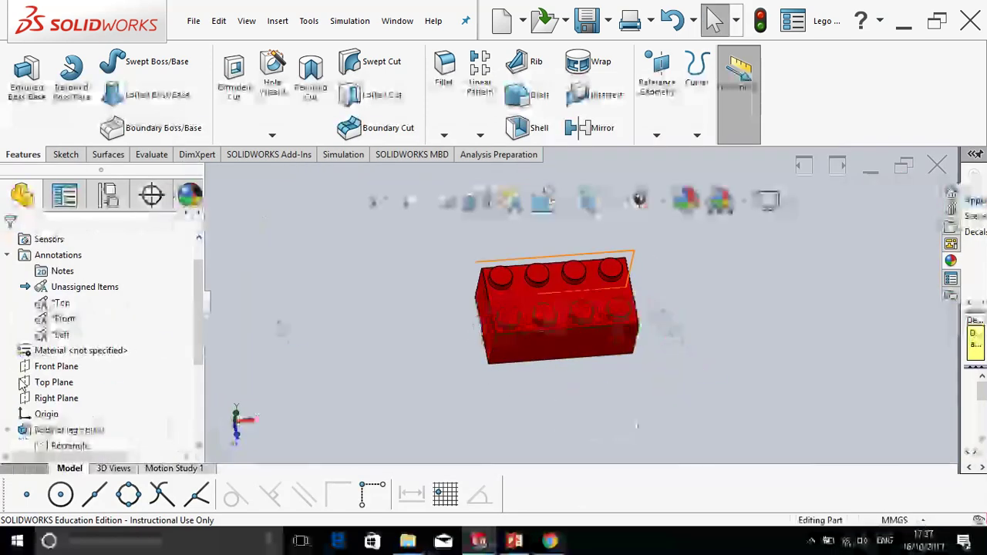
scroll(31, 380, "down", 3)
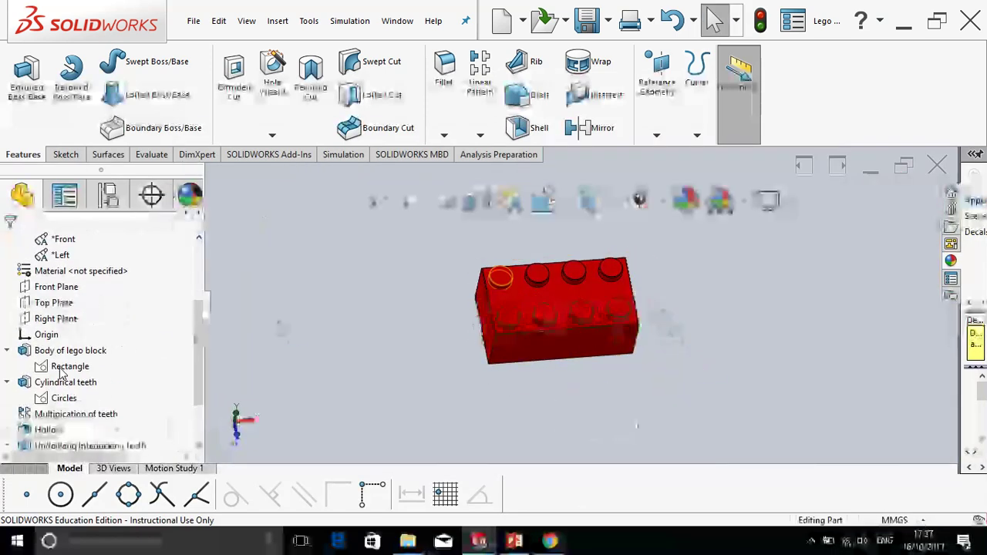
right_click(62, 374)
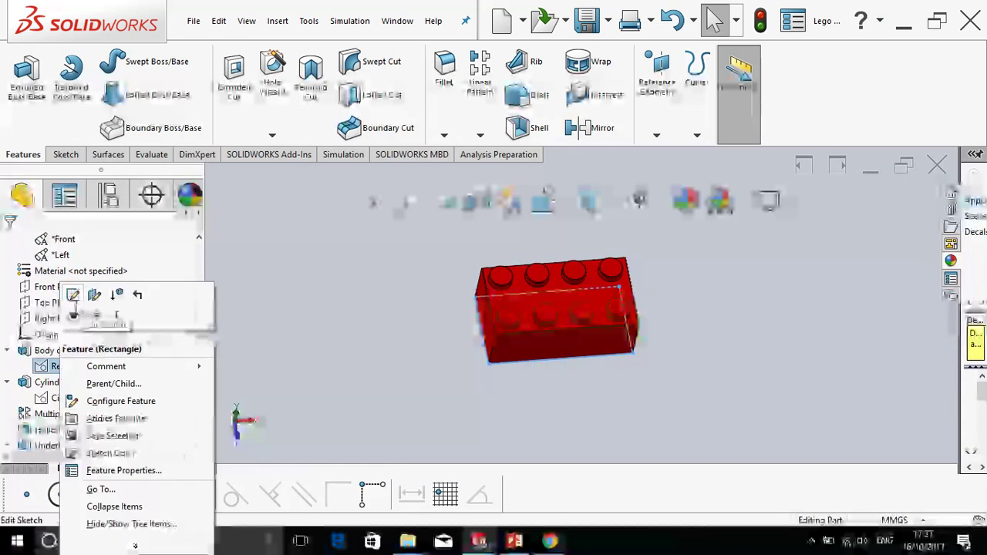
left_click(72, 295)
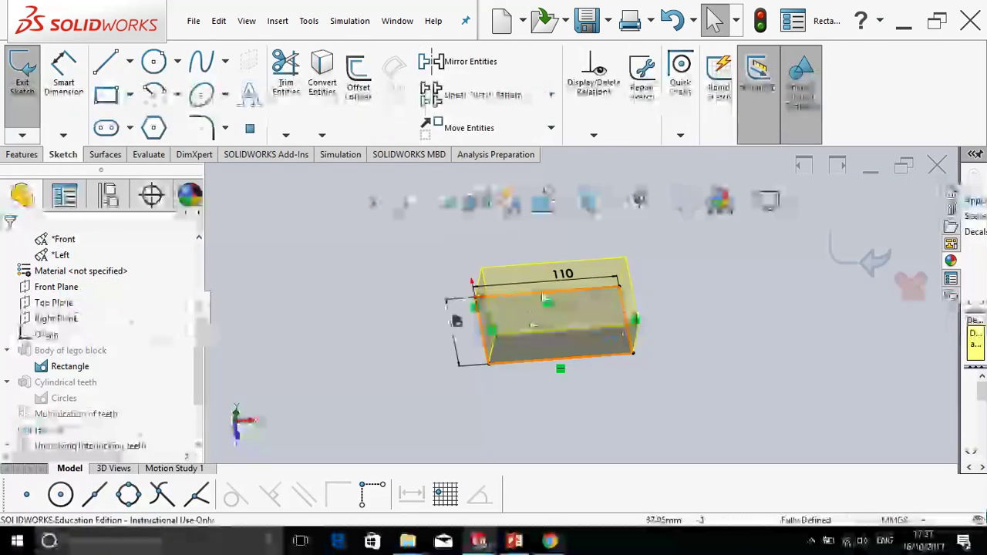
Examine the line colour of the rectangle's front edge and corner point by selecting and deselecting them.
scroll(542, 302, "down", 3)
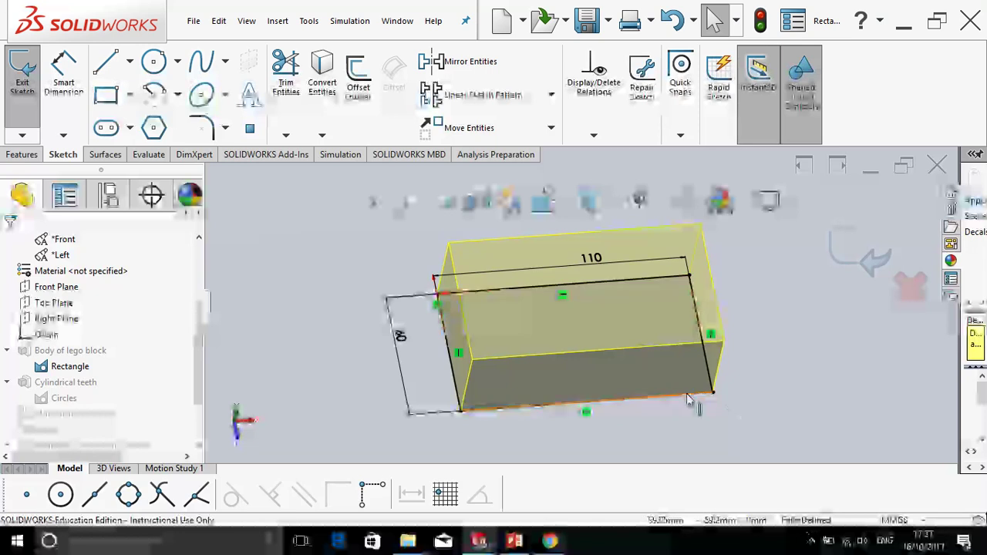
left_click(690, 397)
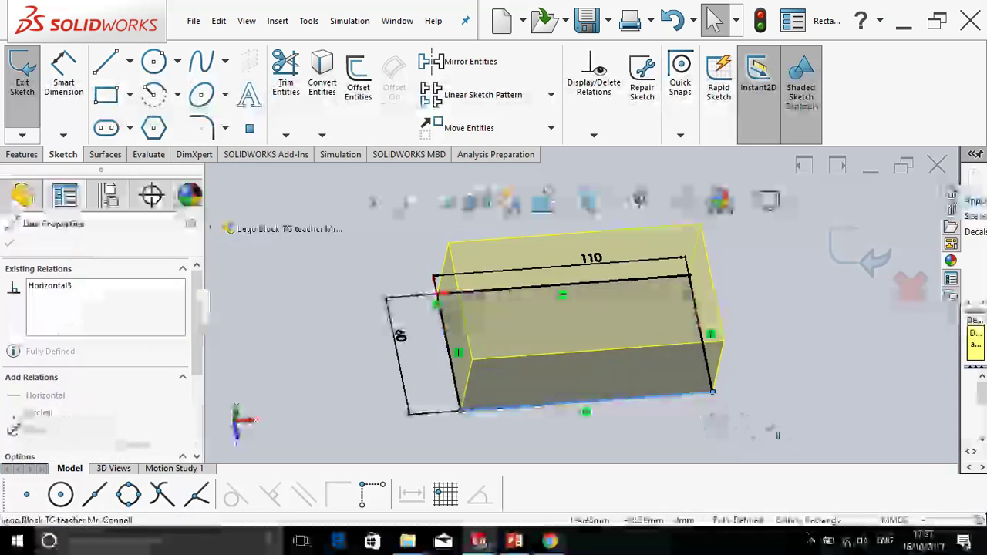
left_click(756, 422)
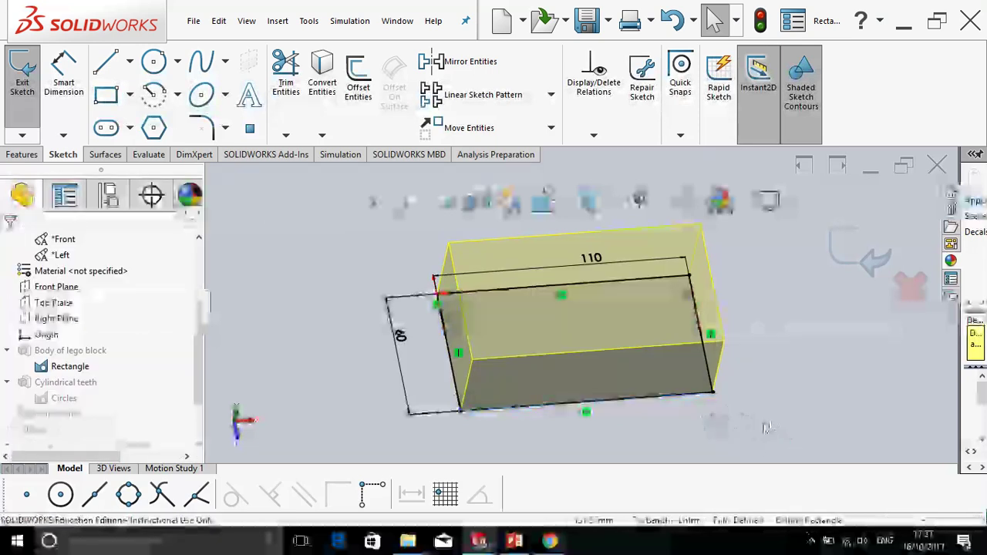
left_click(713, 394)
left_click(781, 434)
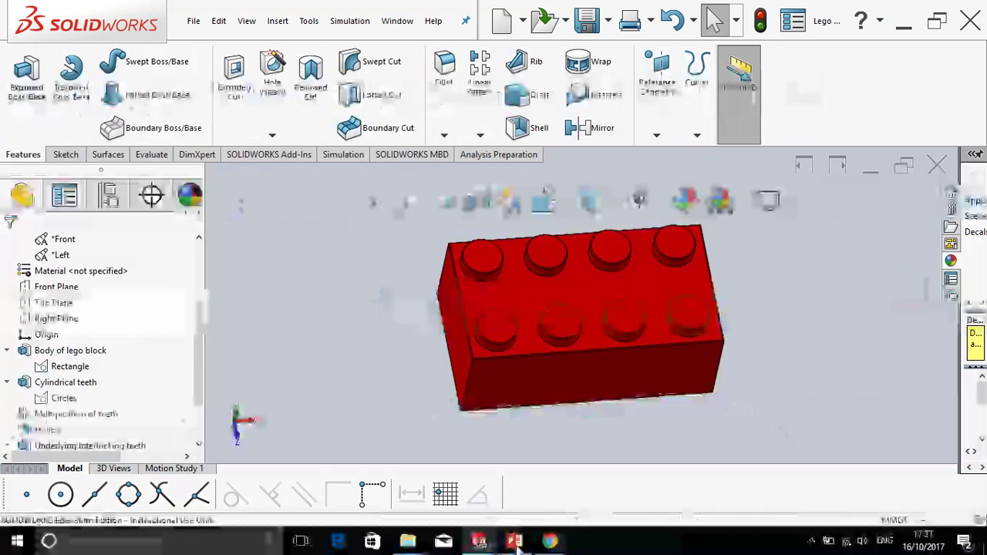
Switch to PowerPoint to read the recap question about the command that gives a sketch dimensions.
mouse_move(514, 542)
mouse_move(523, 491)
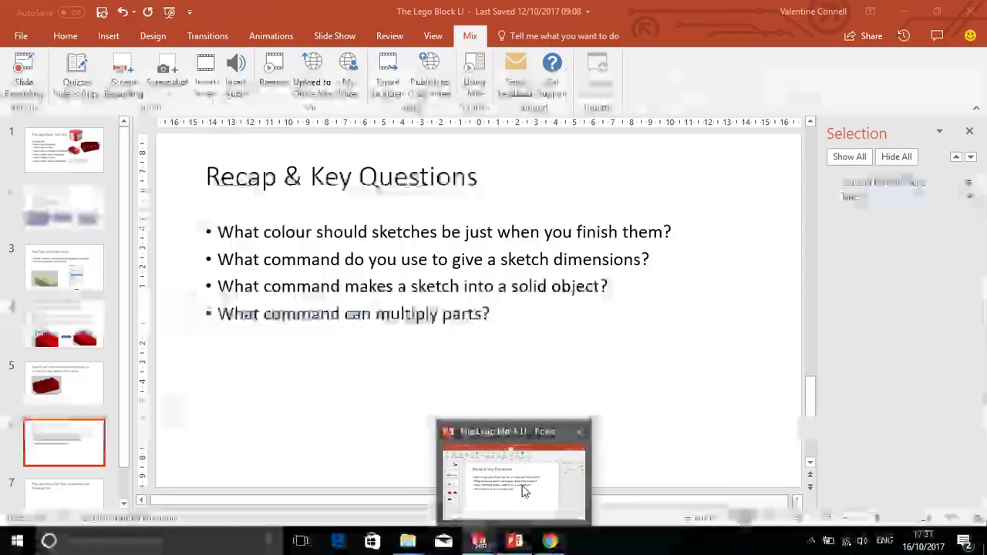
left_click(524, 491)
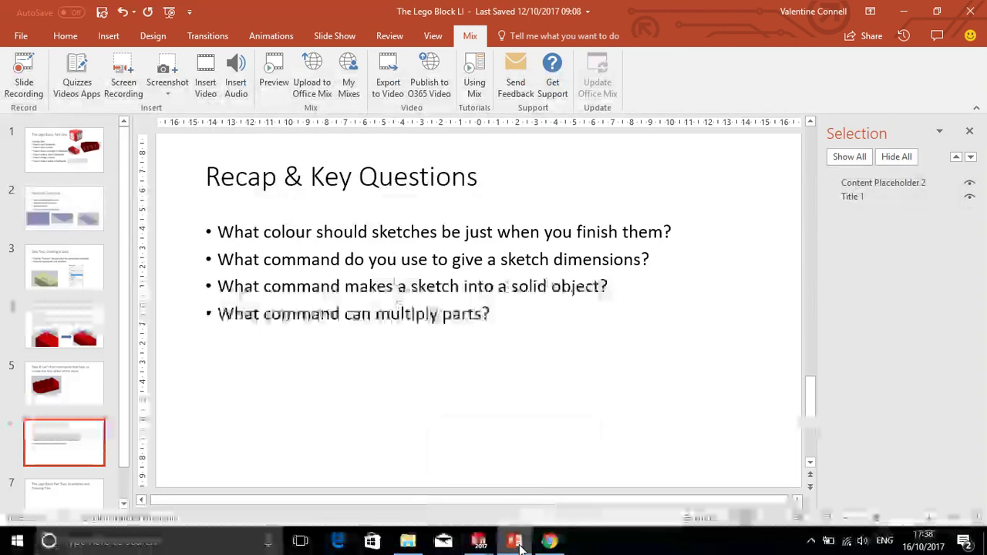
Return to the SOLIDWORKS block, show the sketch commands and reopen the body's Rectangle sketch for editing.
mouse_move(499, 541)
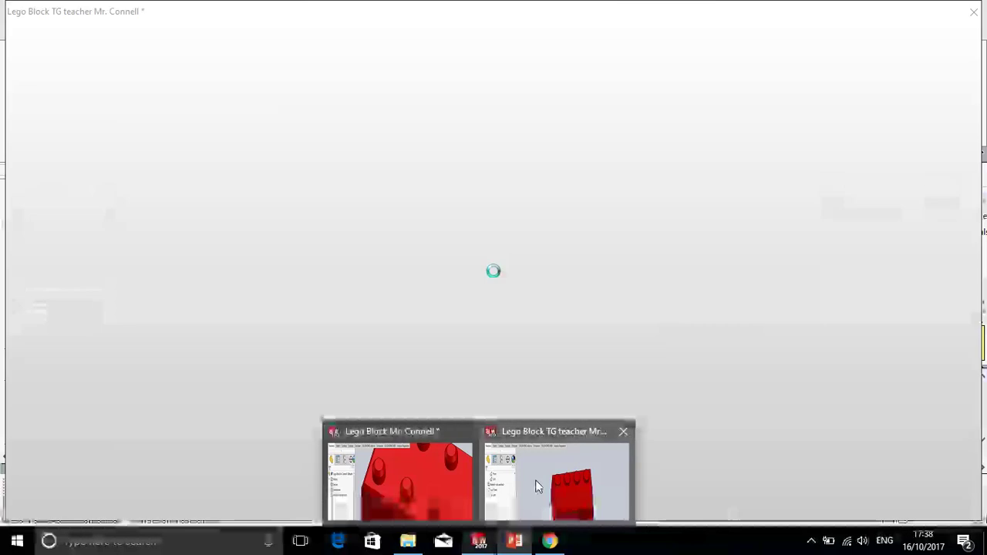
left_click(535, 467)
middle_click_drag(513, 403, 352, 314)
left_click(65, 156)
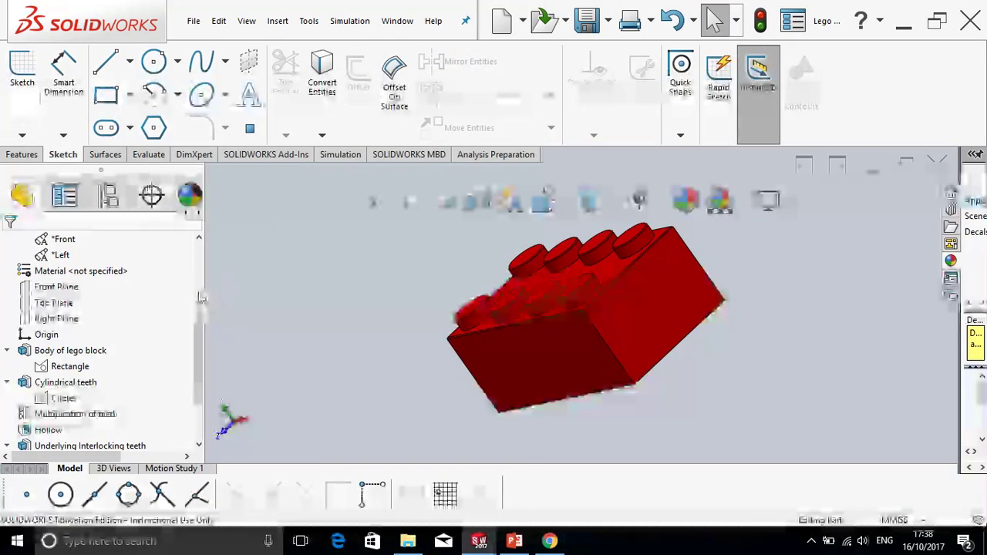
right_click(71, 360)
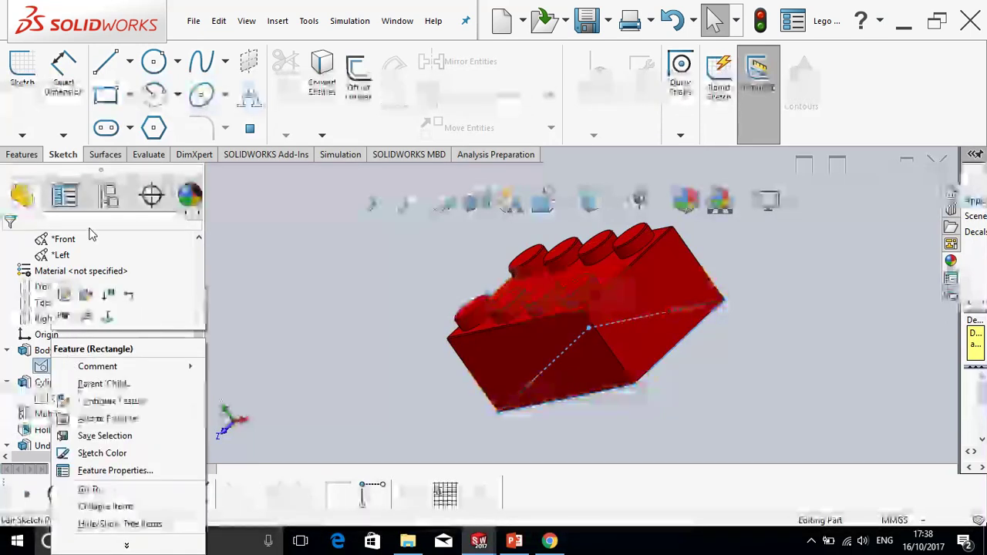
left_click(65, 294)
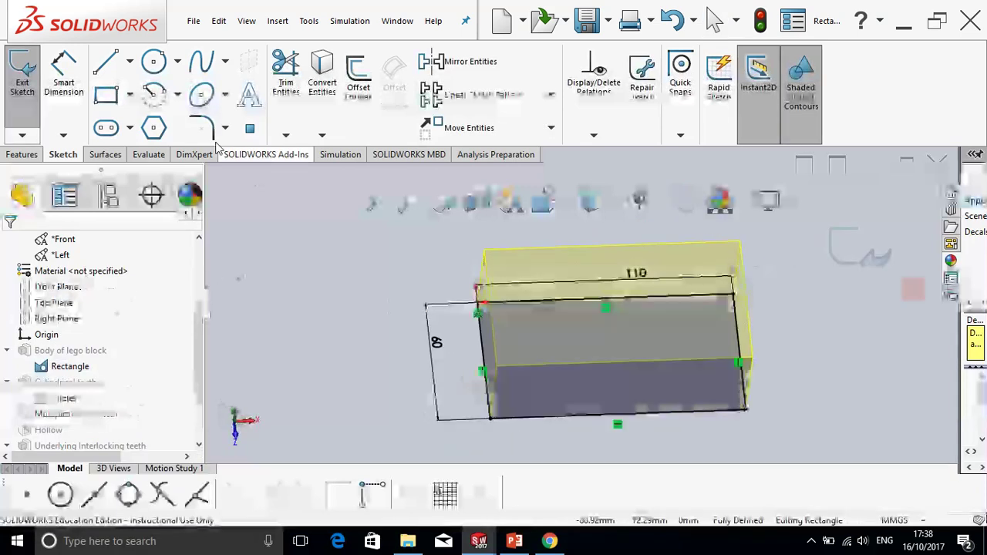
Try adding a second, driven Smart Dimension to the rectangle's long back edge and exit the sketch.
left_click(65, 71)
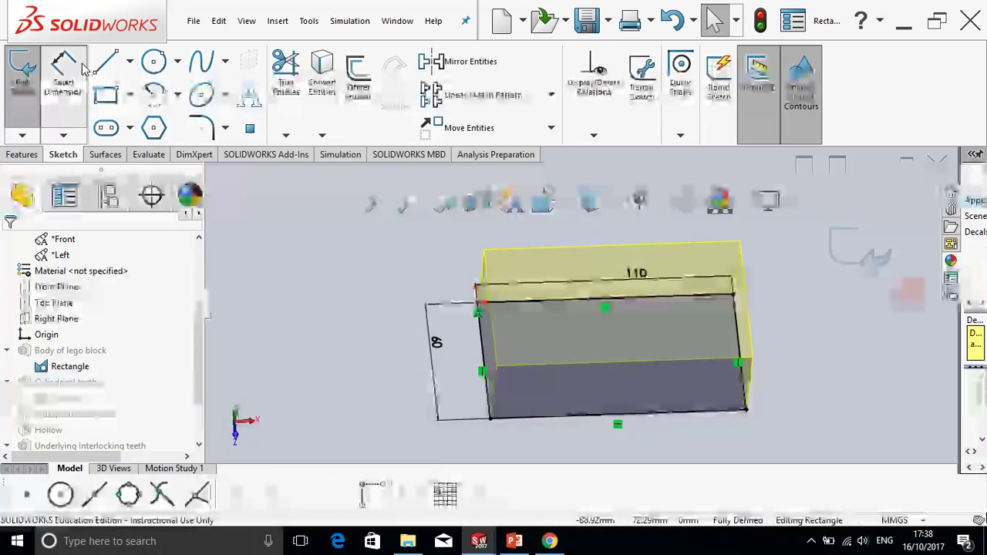
left_click(665, 290)
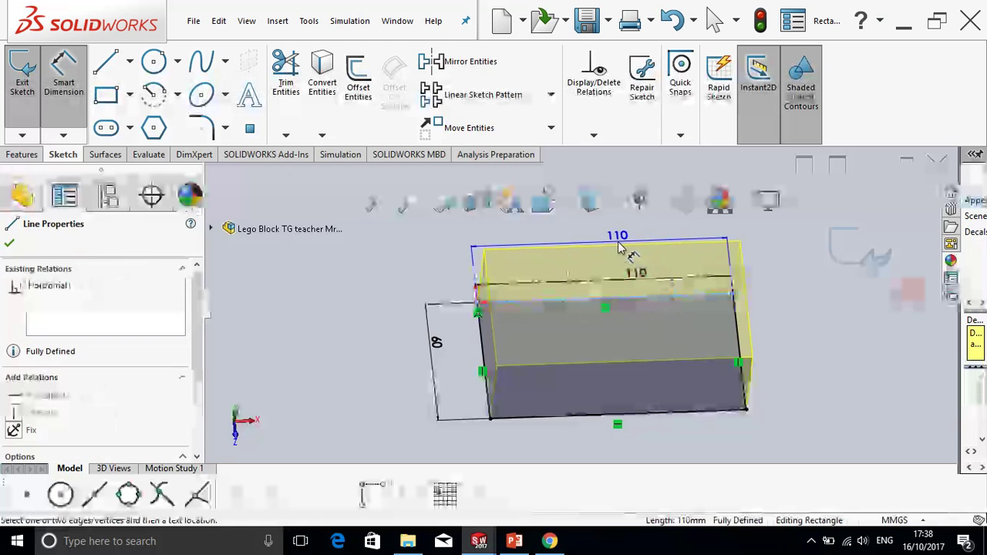
left_click(617, 243)
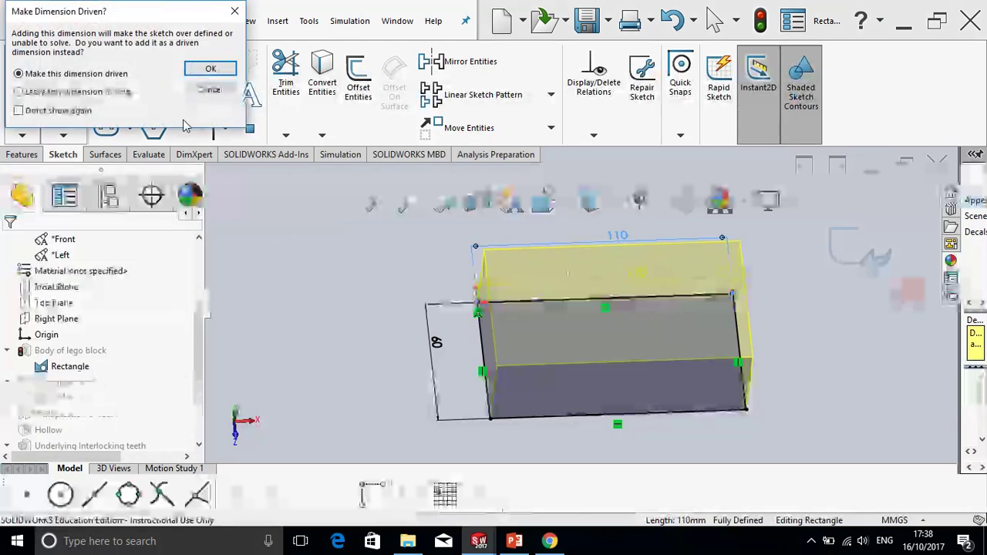
left_click(210, 69)
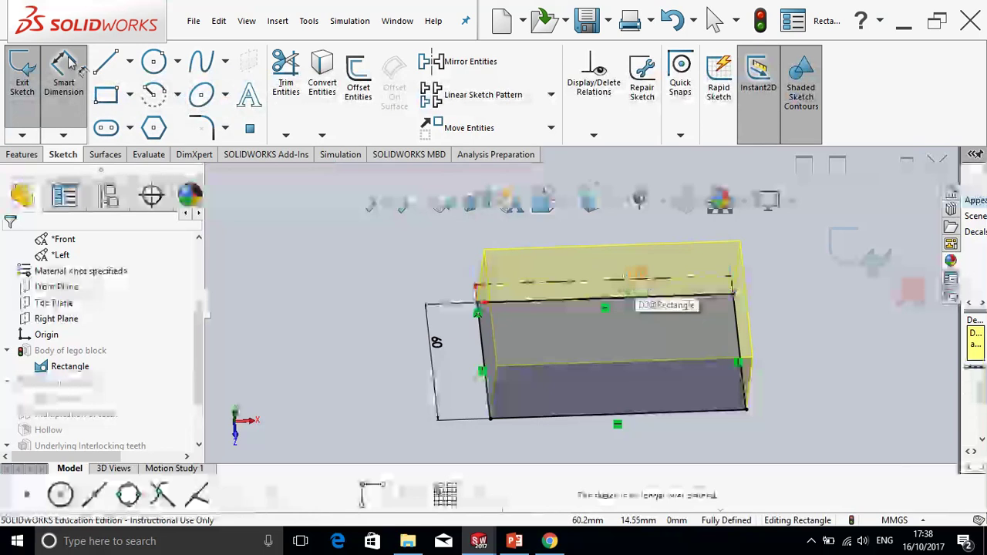
left_click(25, 66)
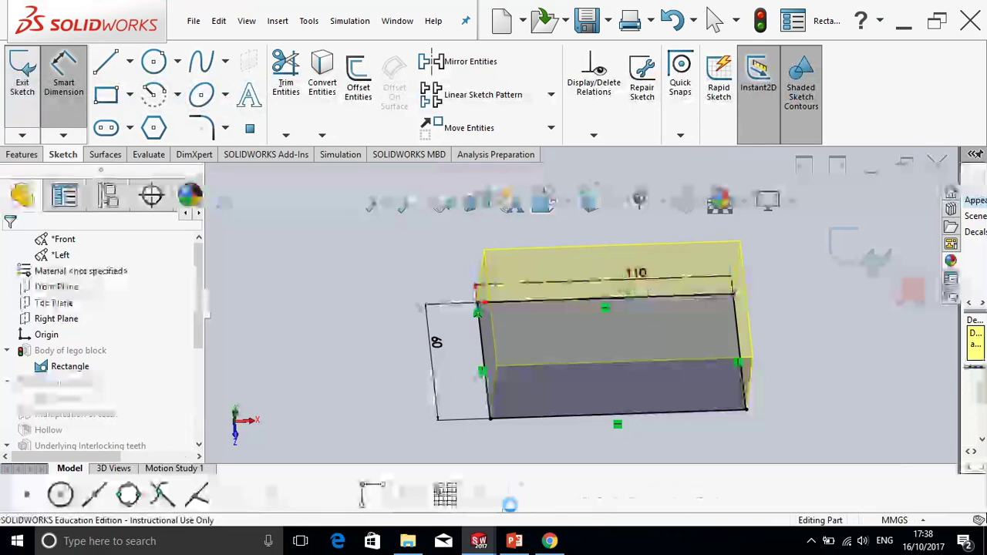
Check the recap question in PowerPoint about making a sketch solid, and return to SOLIDWORKS to show the feature commands.
left_click(515, 541)
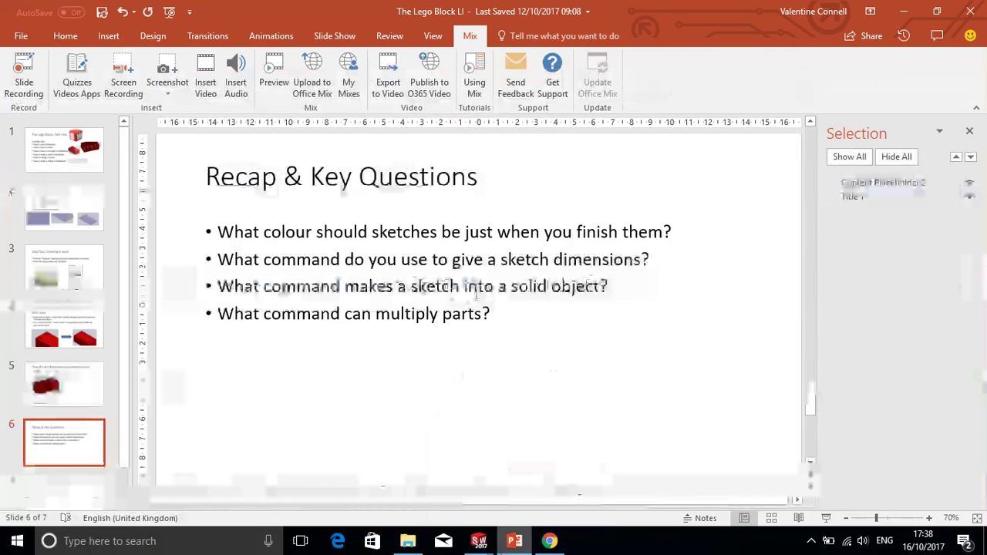
mouse_move(480, 545)
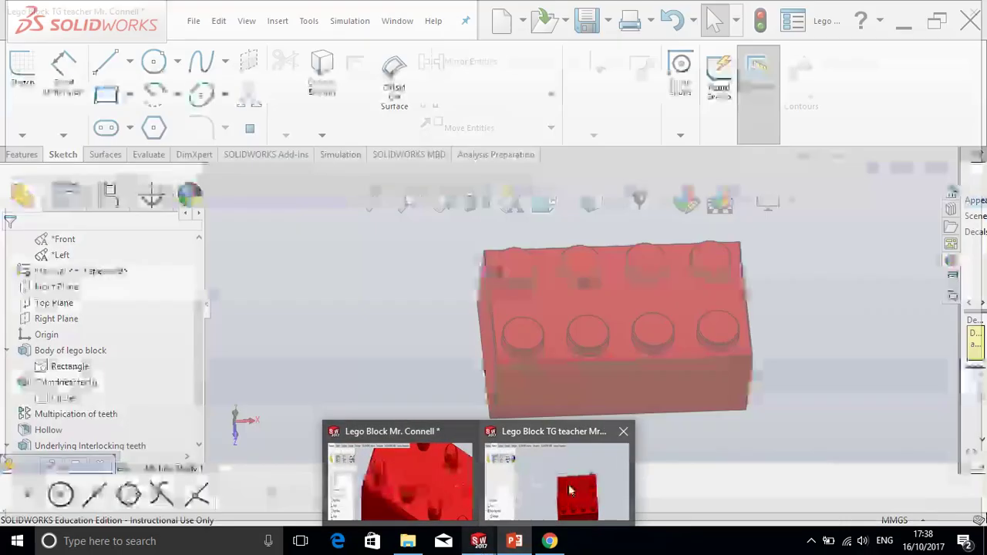
left_click(557, 478)
mouse_move(566, 371)
middle_mouse_down()
mouse_move(512, 319)
mouse_move(564, 401)
mouse_move(439, 324)
middle_mouse_up()
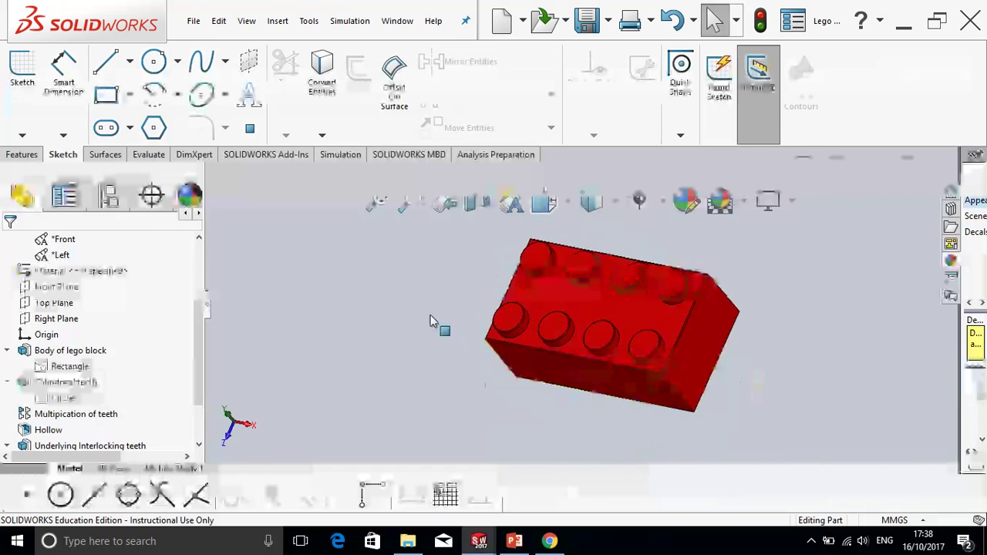
left_click(29, 155)
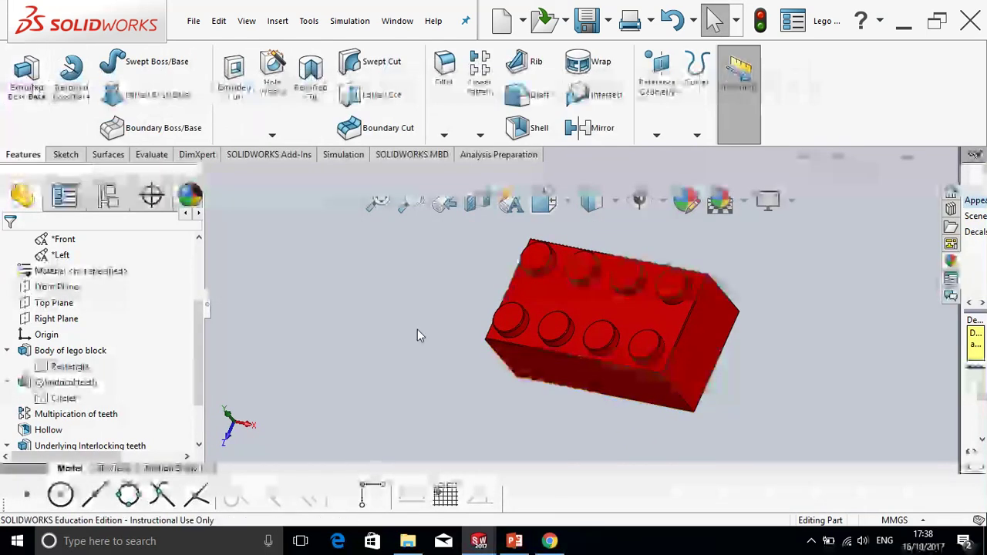
Check the recap question in PowerPoint about multiplying parts, and return to SOLIDWORKS to view the block's studs and the Linear Pattern command.
left_click(530, 472)
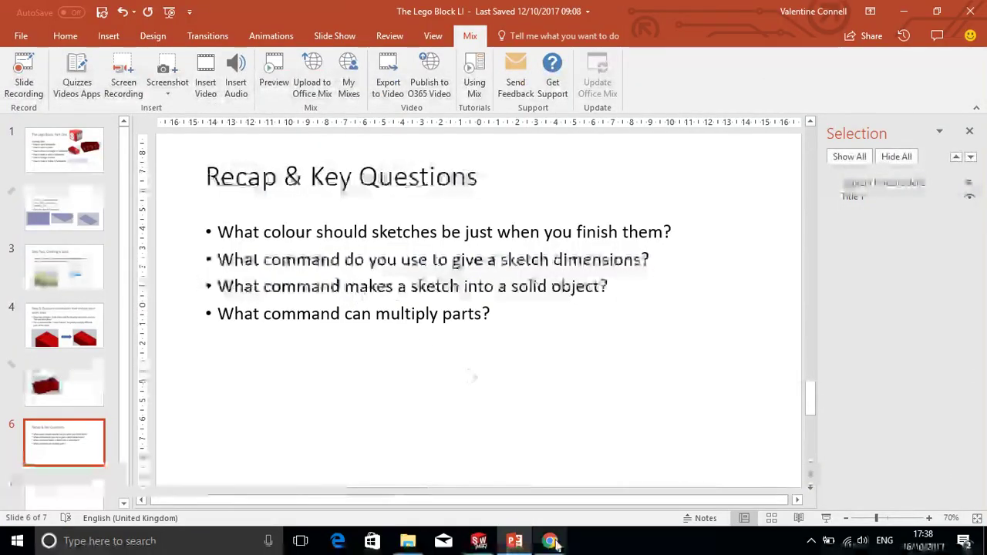
mouse_move(460, 528)
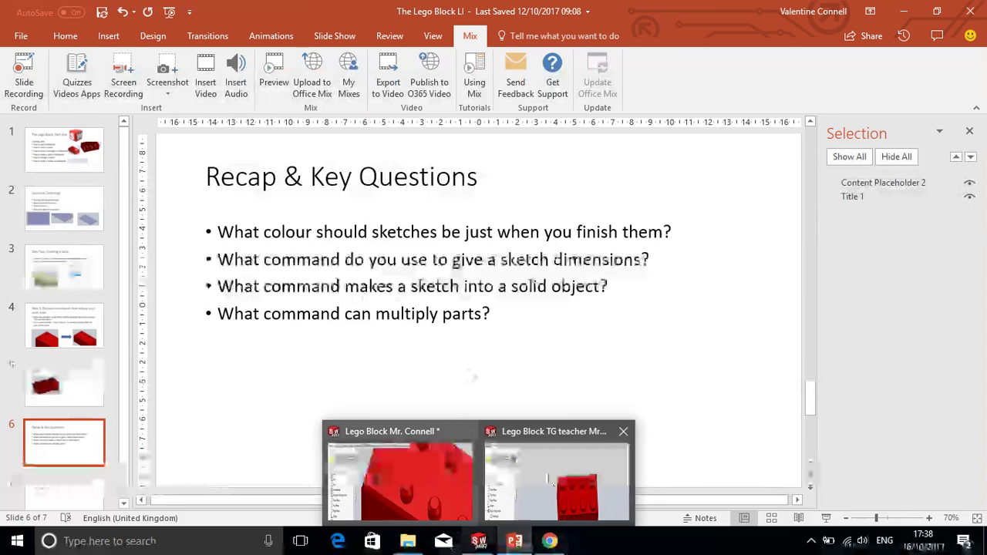
left_click(555, 478)
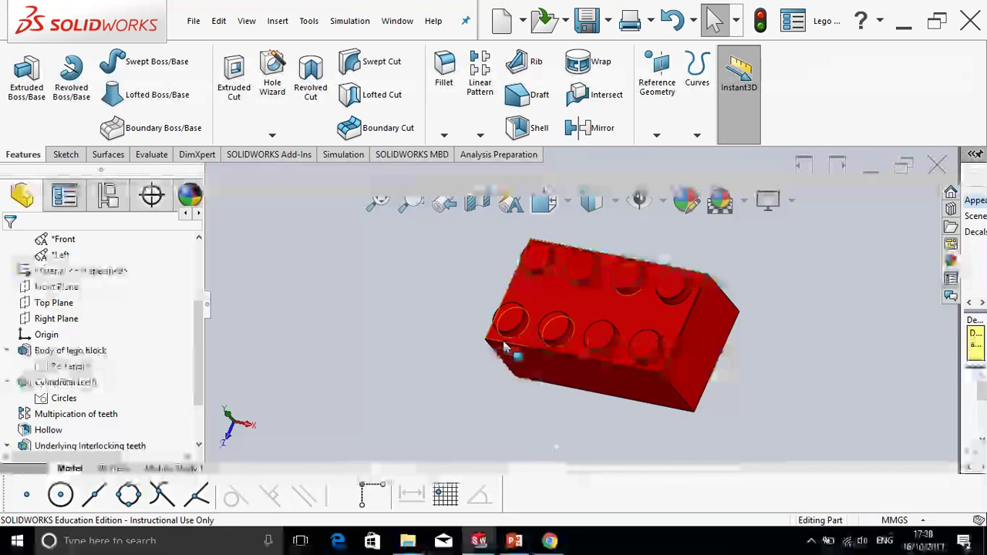
middle_click_drag(452, 379, 424, 312)
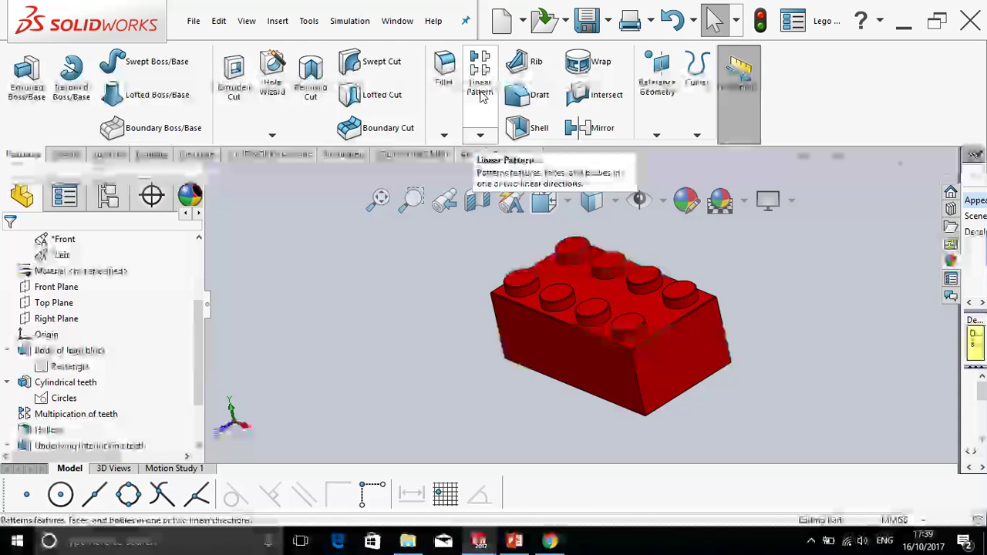
mouse_move(516, 6)
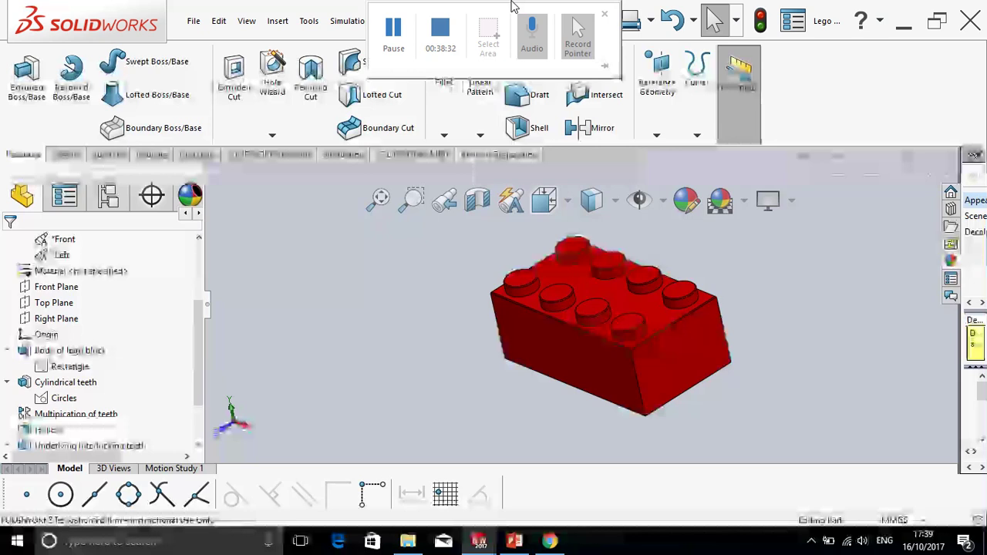